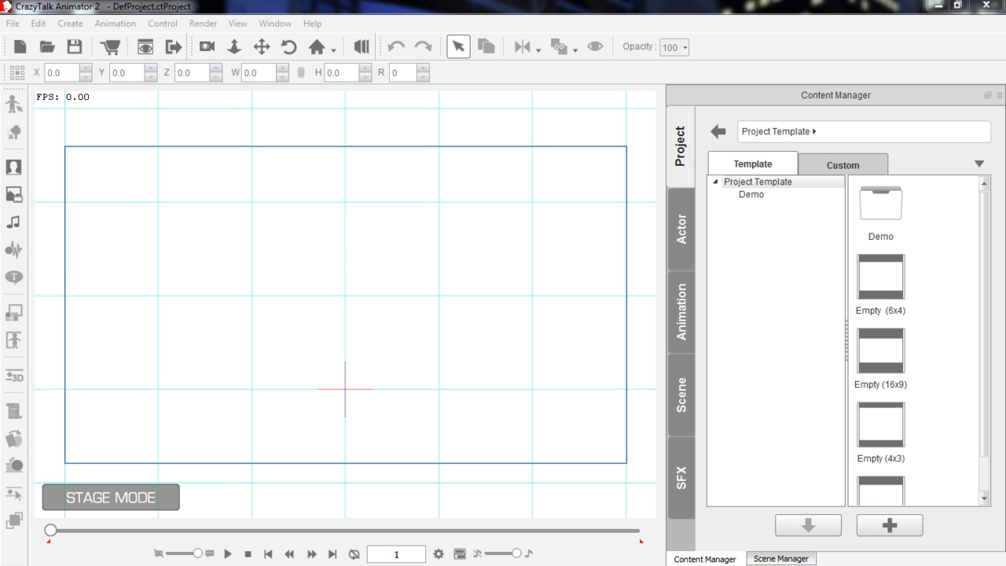
- Add the Dummy character from the actor templates to the stage
left_click(678, 255)
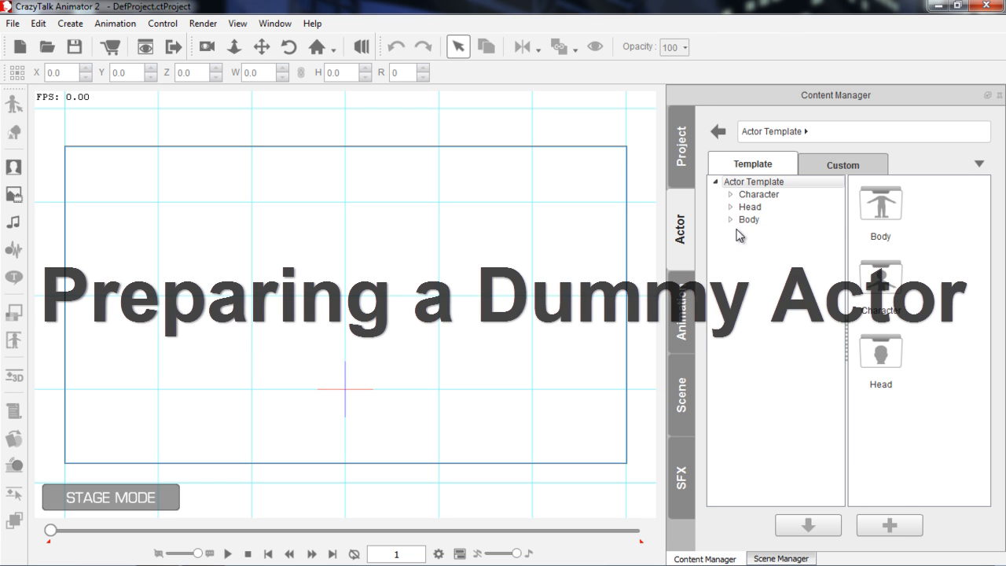
left_click(788, 196)
left_click_drag(984, 257, 988, 341)
scroll(959, 306, "up", 1)
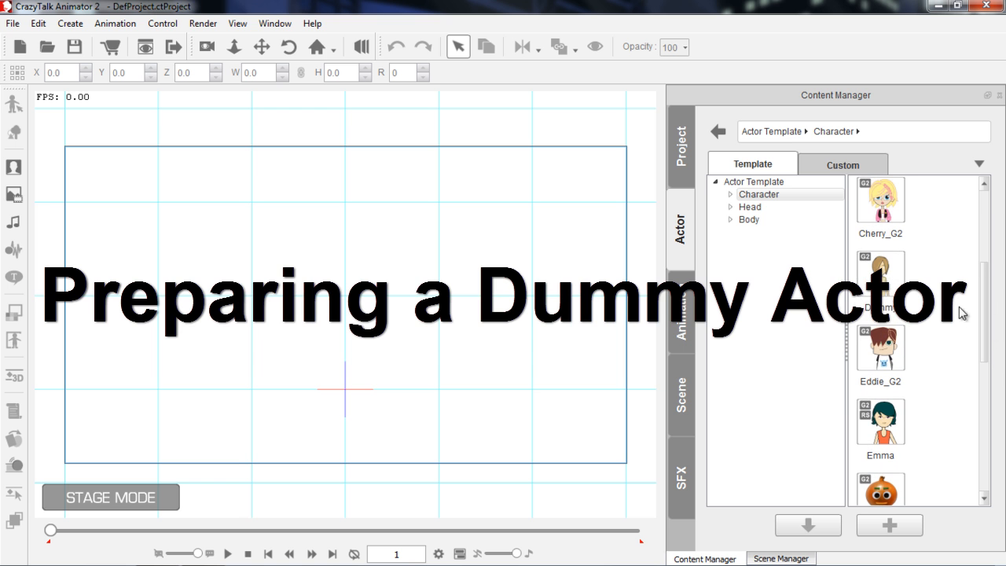
double_click(883, 272)
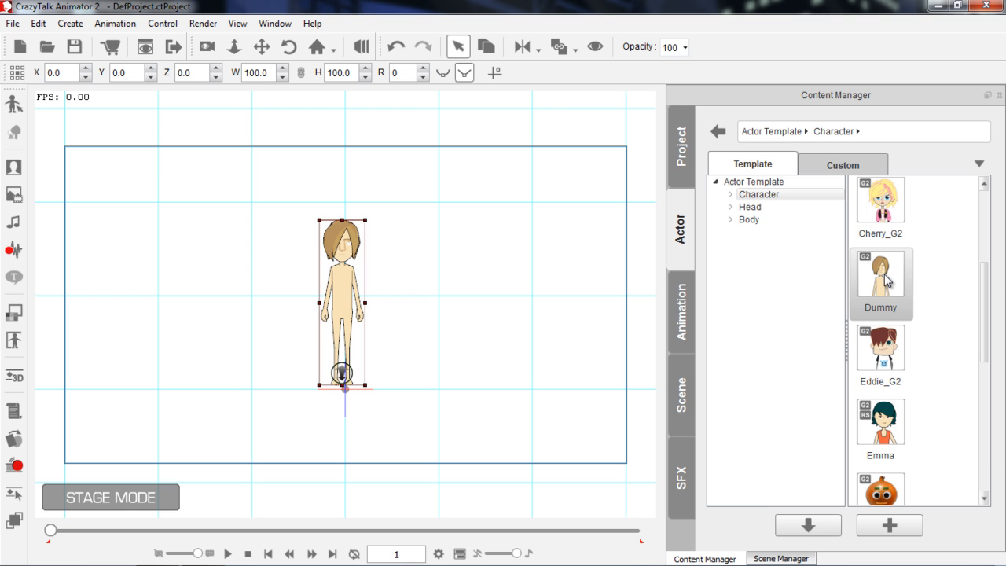
- Open the Dummy in Composer Mode and show its body parts in the Scene Manager
scroll(387, 169, "up", 1)
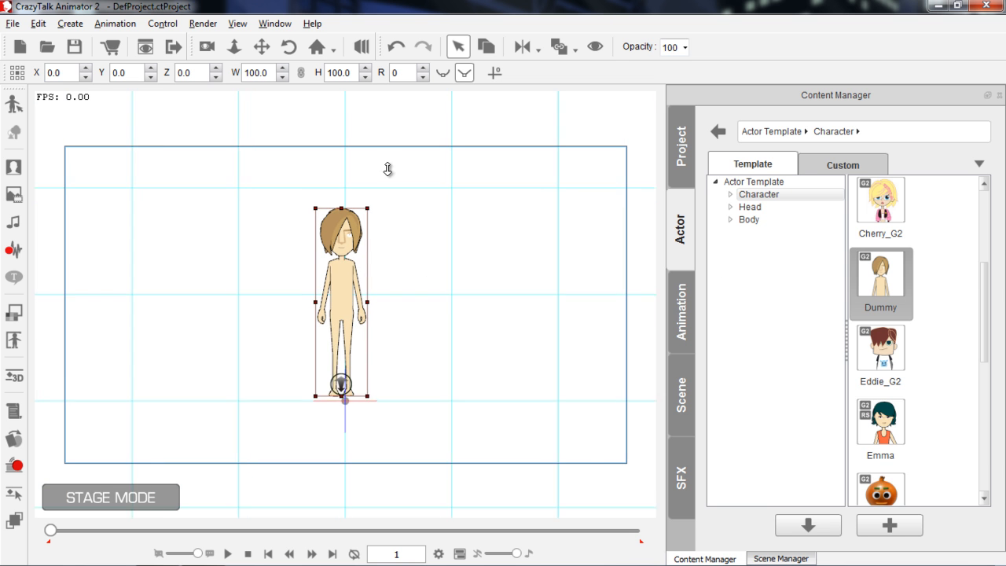
scroll(387, 169, "up", 1)
left_click(13, 103)
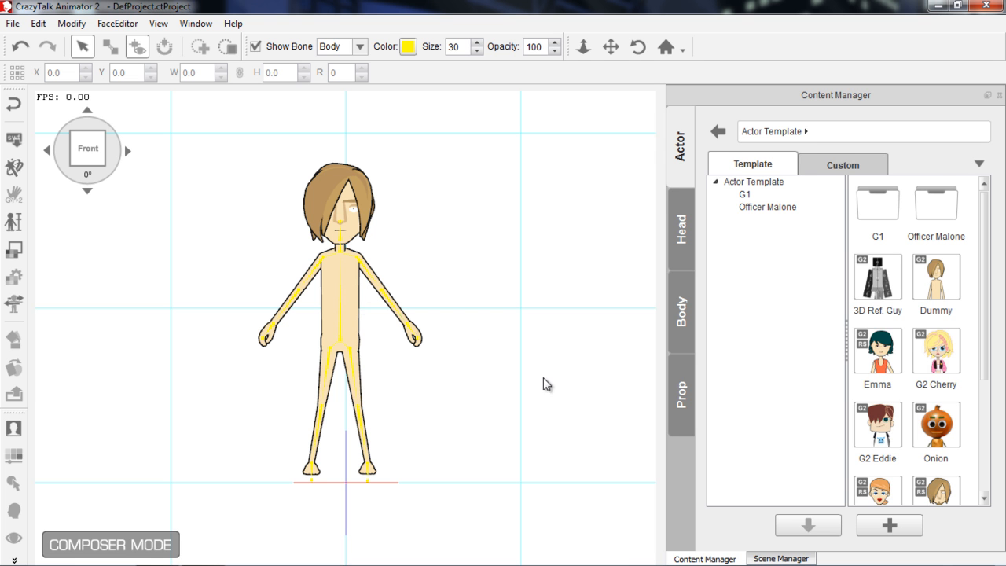
left_click(777, 558)
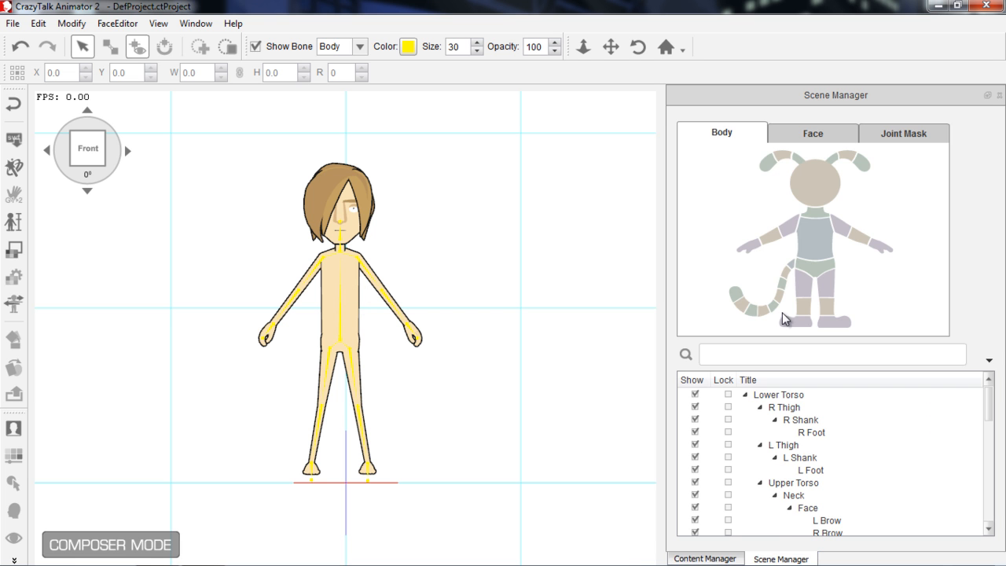
- Delete the dummy's upper torso, left upper arm and left forearm, keeping the bones
left_click(818, 236)
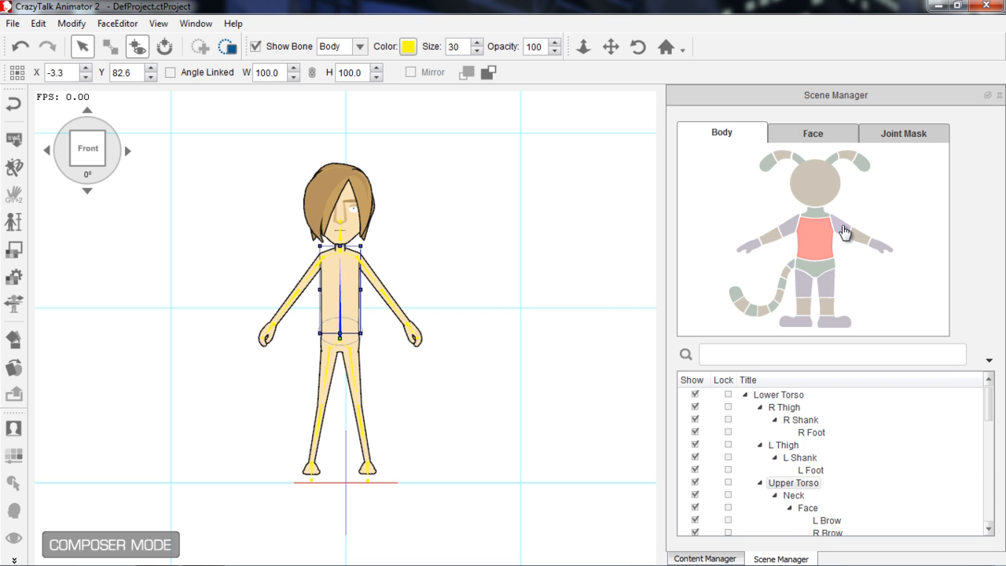
left_click(845, 229)
left_click(856, 235)
left_click(810, 237)
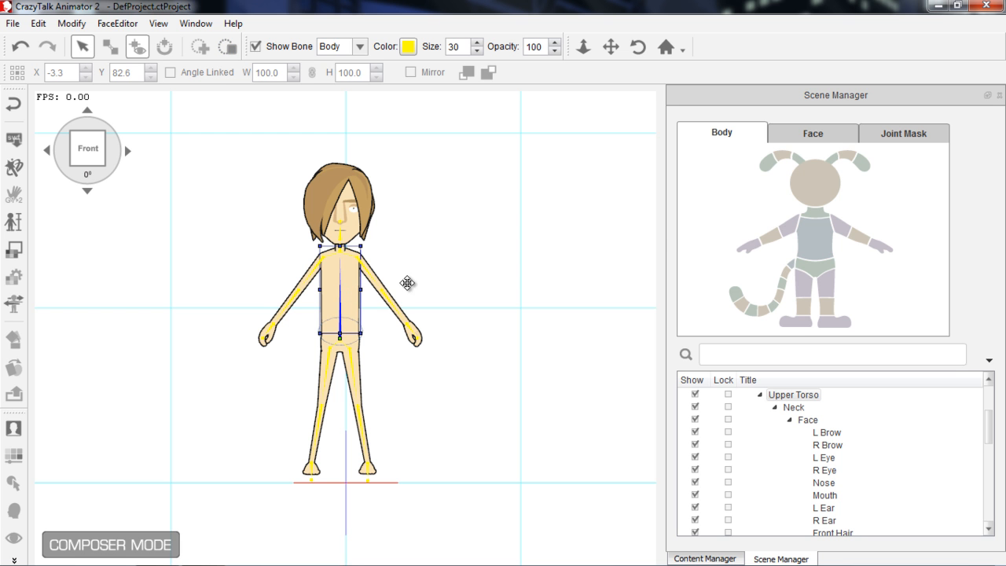
left_click(843, 230)
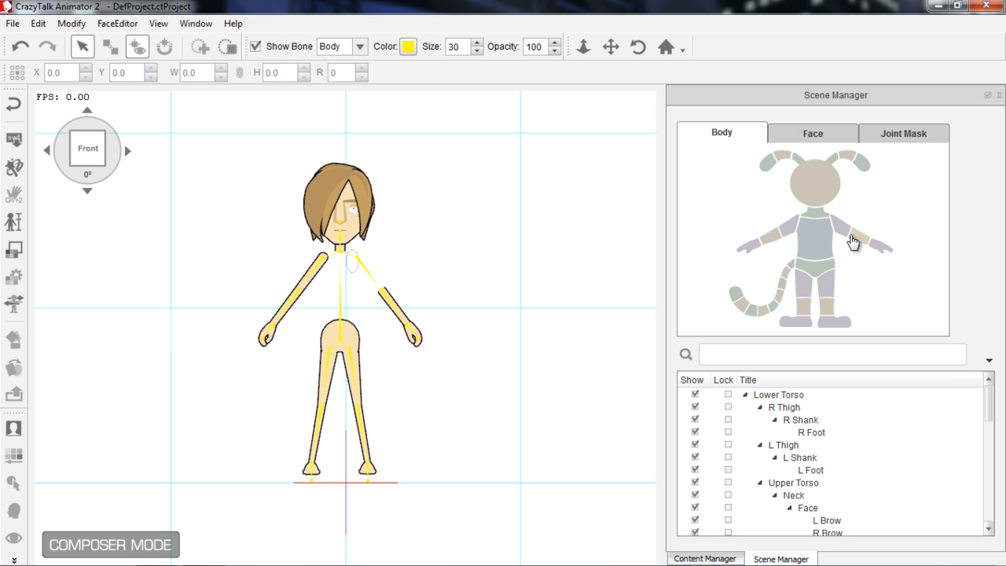
left_click(857, 236)
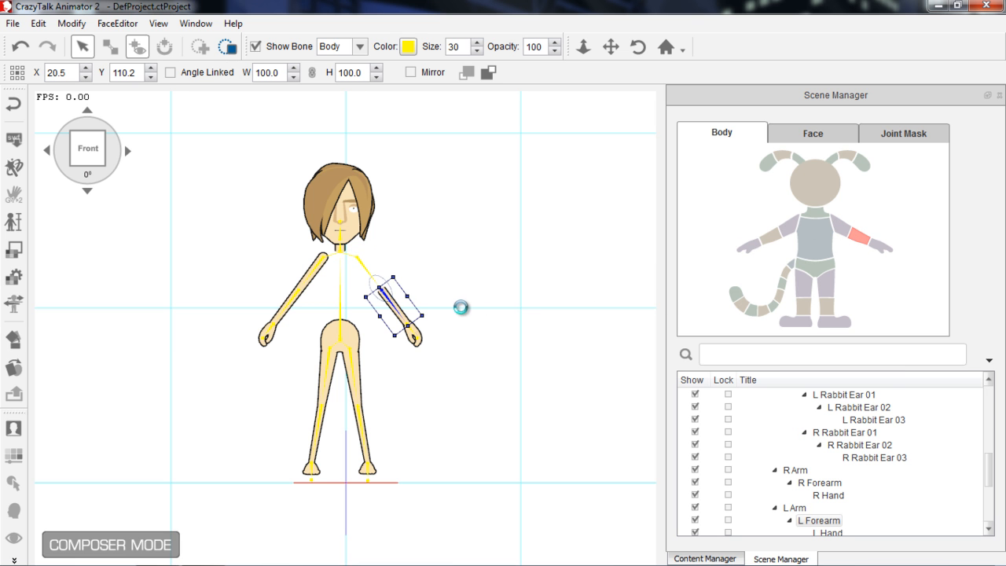
- Delete the dummy's right upper arm and right forearm, keeping the bones
left_click(802, 229)
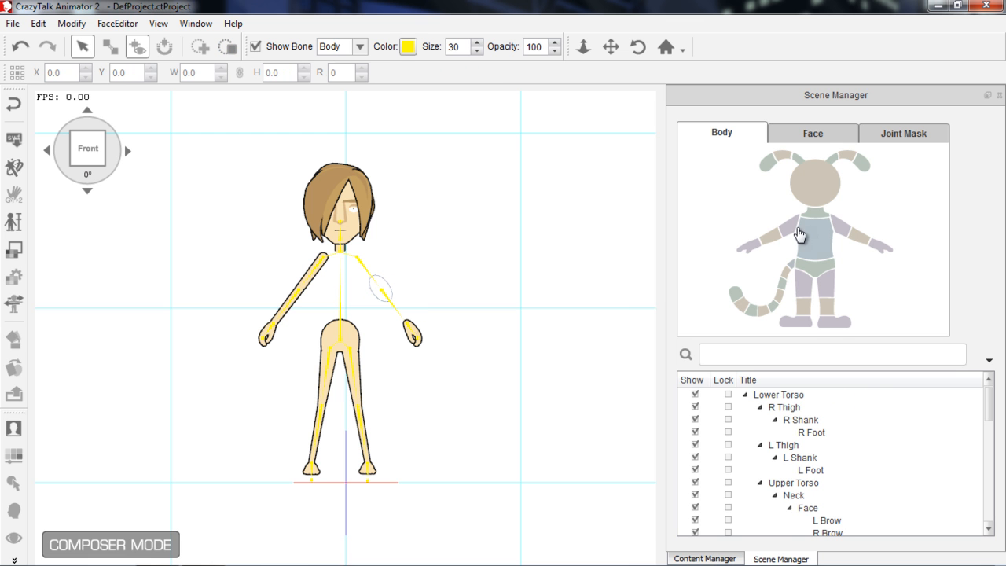
left_click(792, 231)
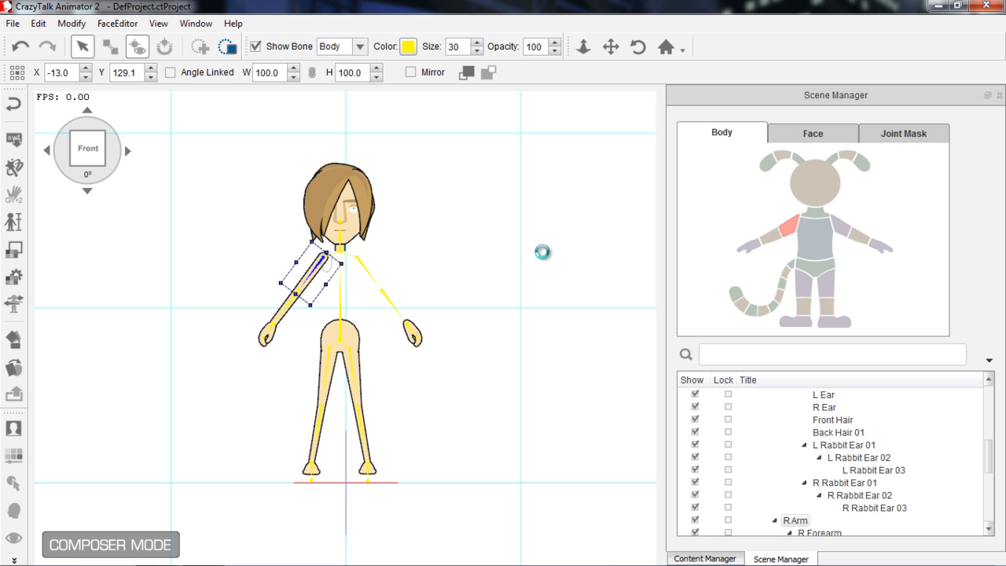
left_click(312, 328)
left_click(293, 296)
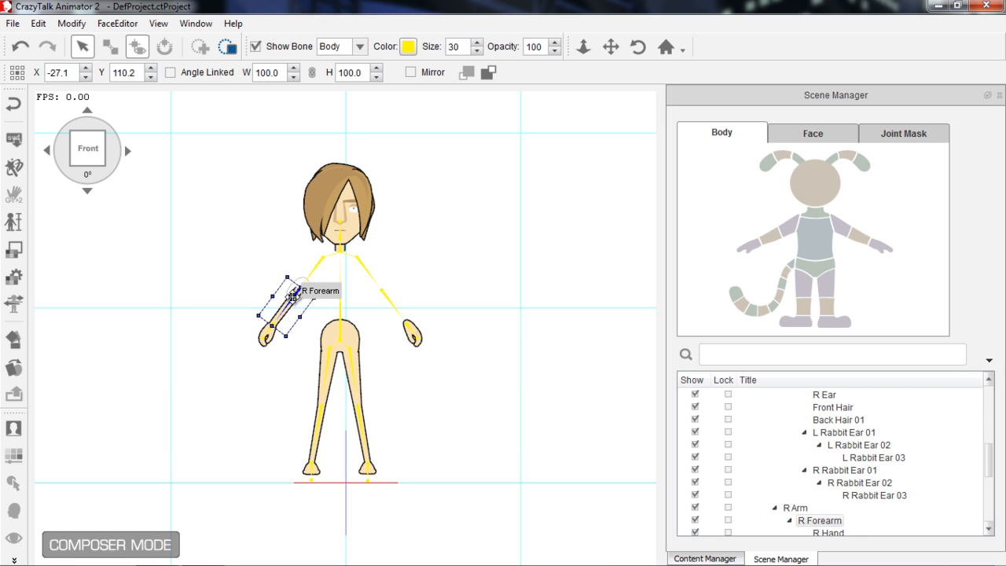
key("Delete")
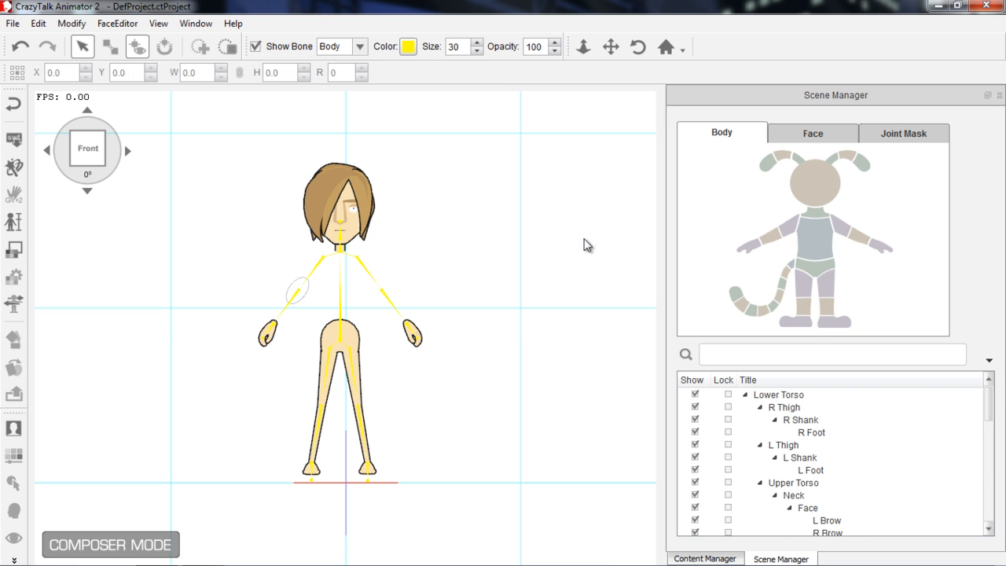
- Delete the dummy's face shape, lower torso and both thighs, keeping the bones
left_click(815, 195)
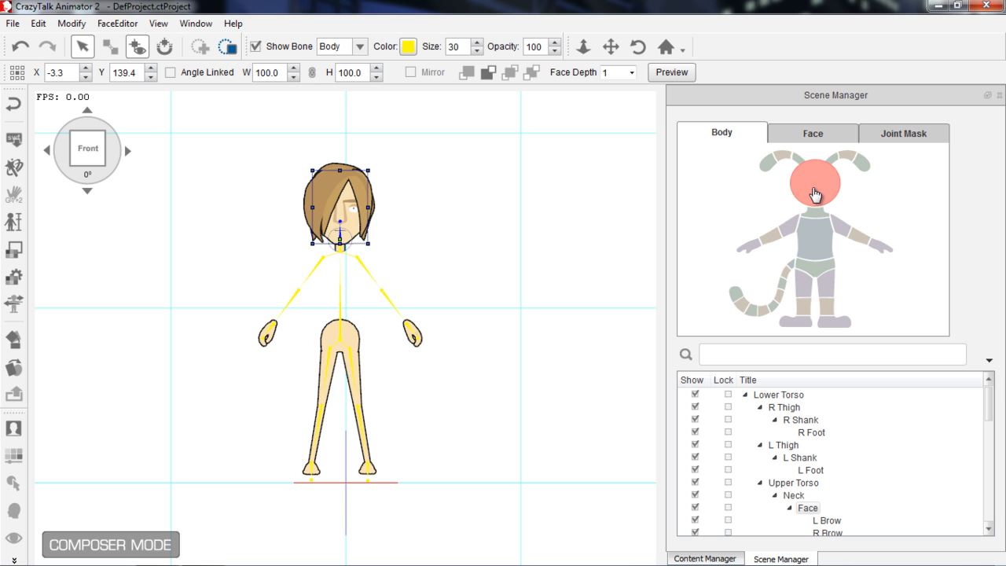
left_click(815, 267)
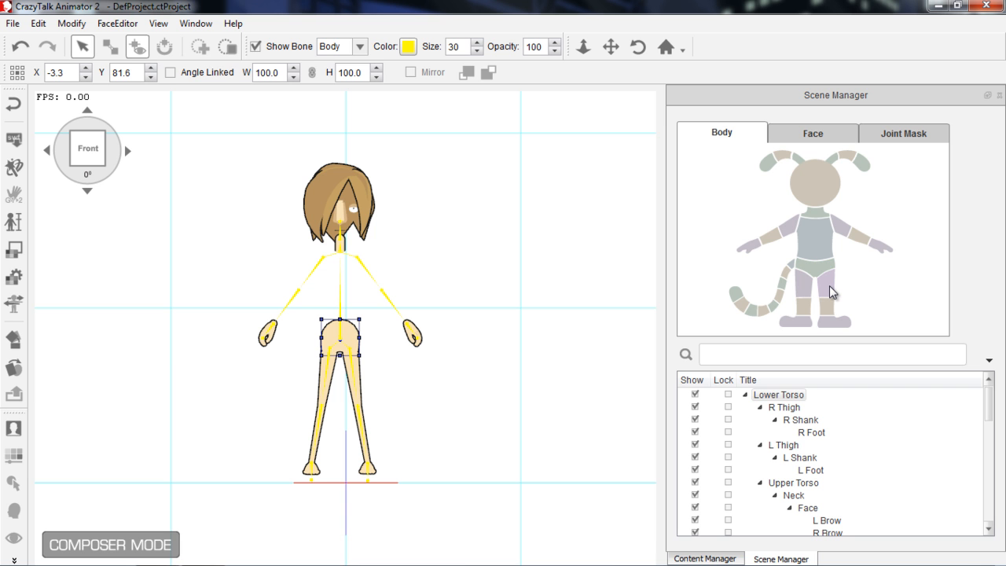
left_click(831, 291)
left_click(830, 292)
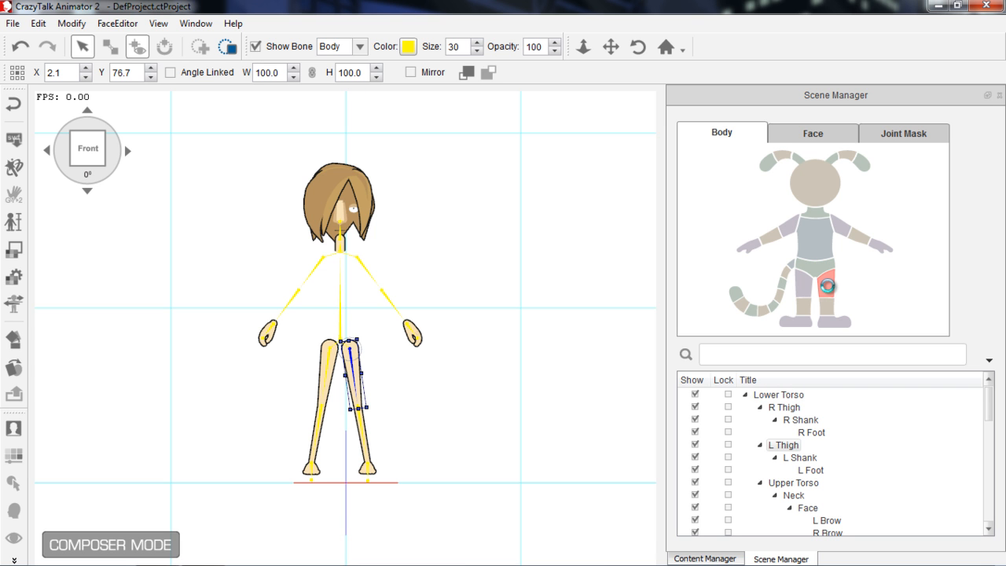
left_click(828, 285)
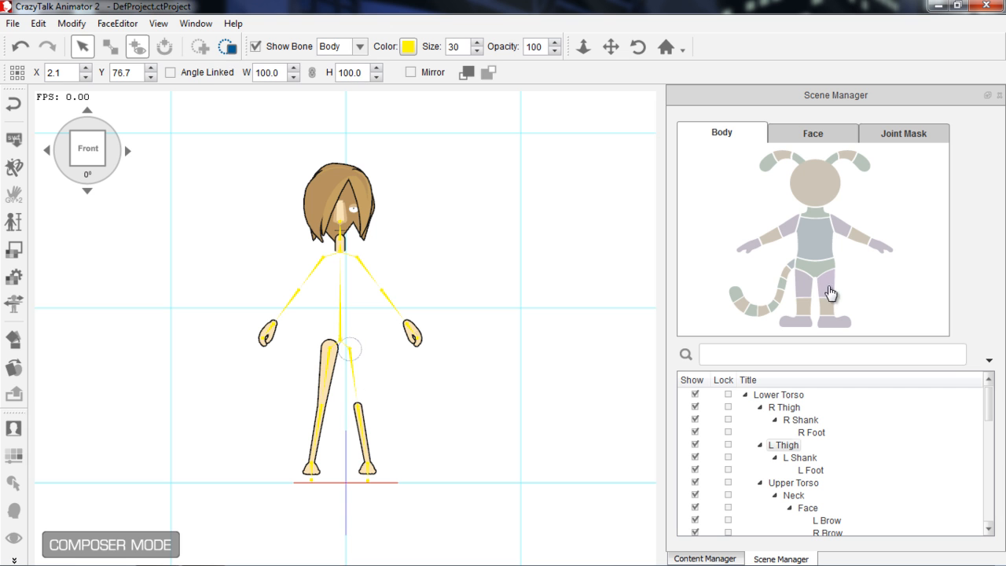
left_click(800, 293)
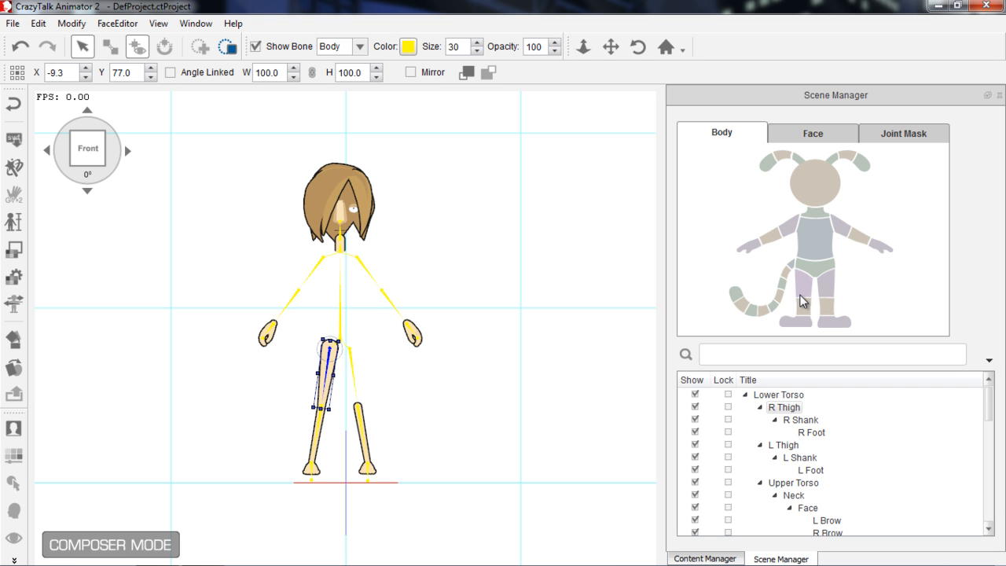
- Delete both shanks, both feet and the neck of the dummy, keeping the bones
left_click(803, 305)
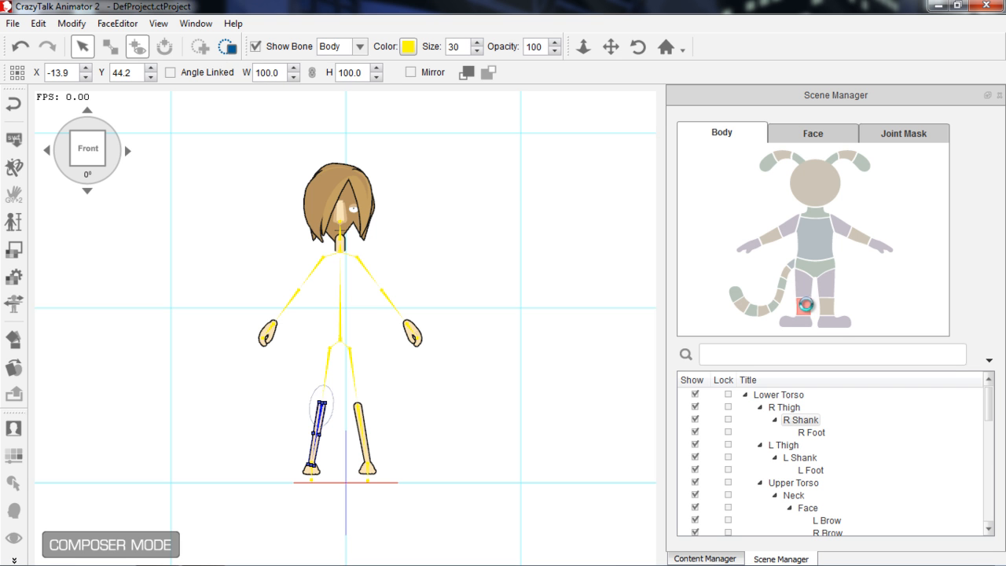
left_click(826, 308)
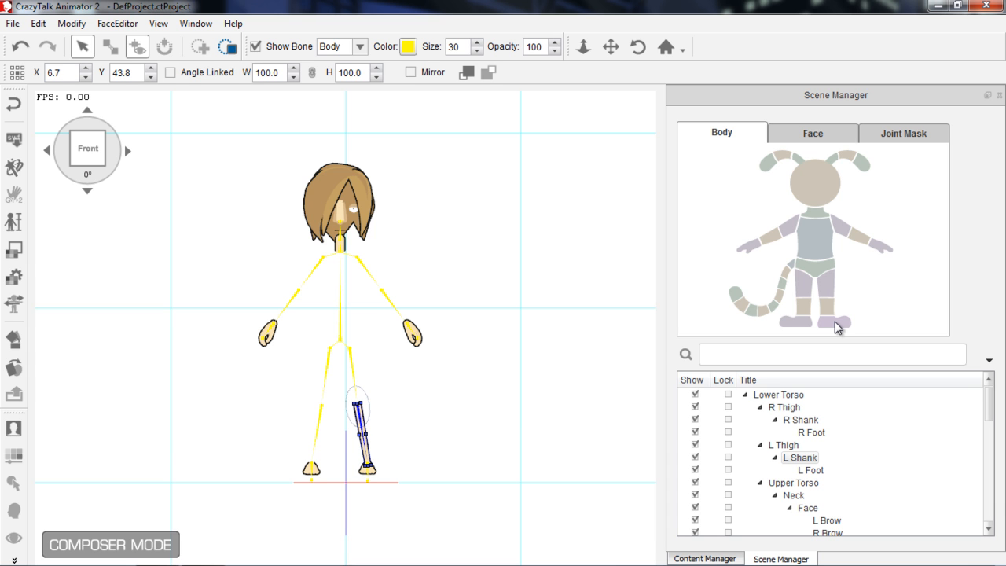
left_click(835, 322)
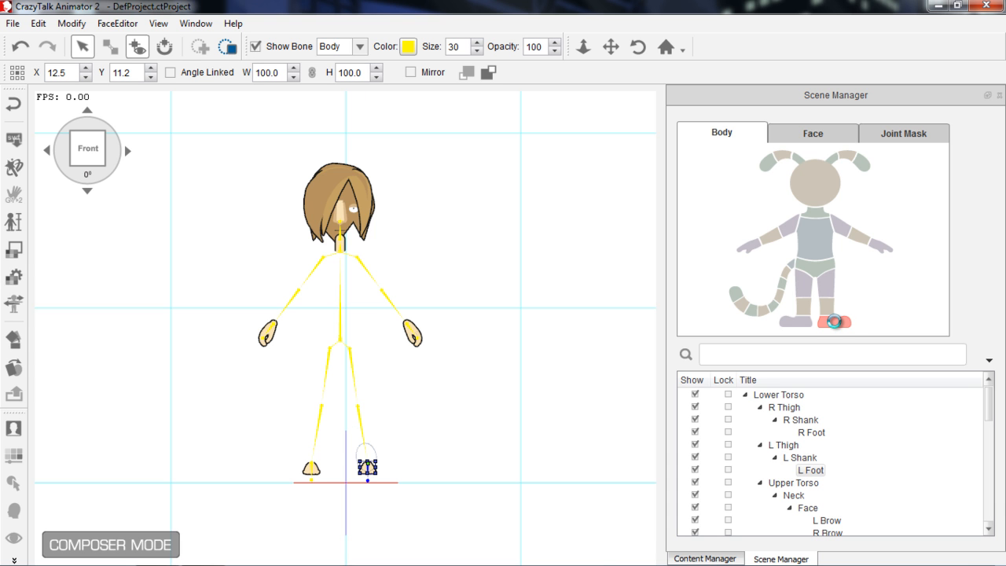
left_click(802, 323)
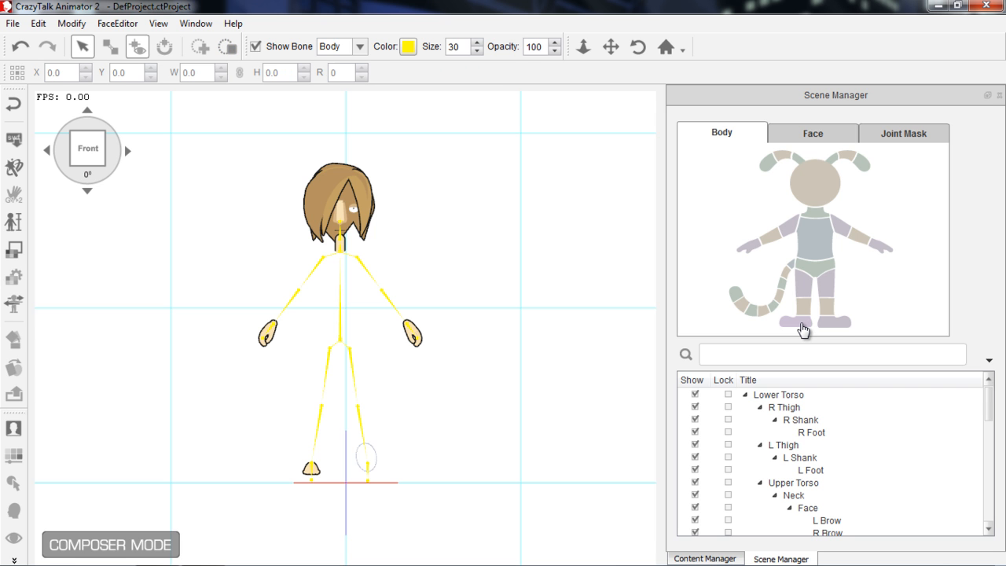
left_click(808, 190)
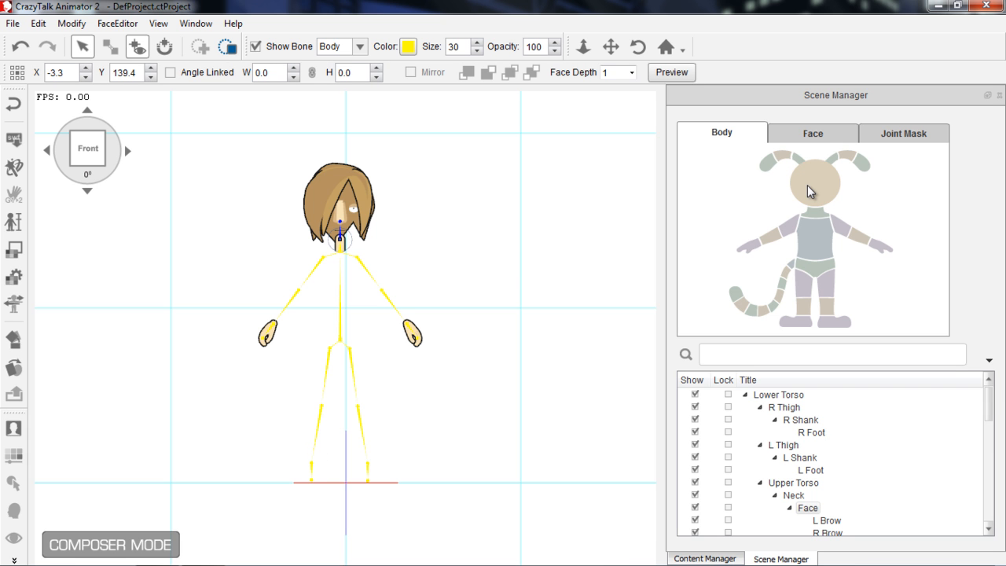
left_click(821, 219)
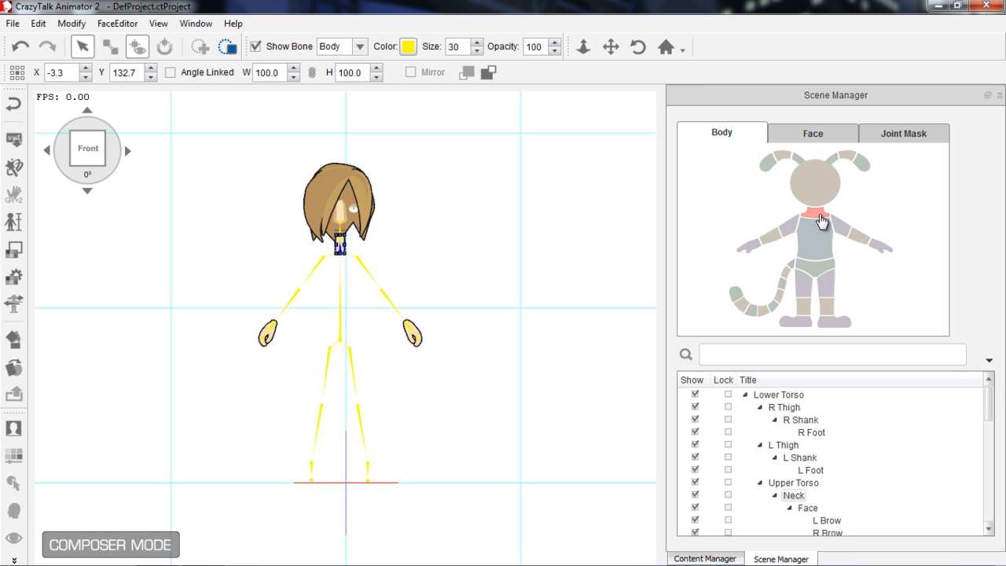
- Switch to the facial parts and delete the dummy's front hair and back hair
left_click(828, 134)
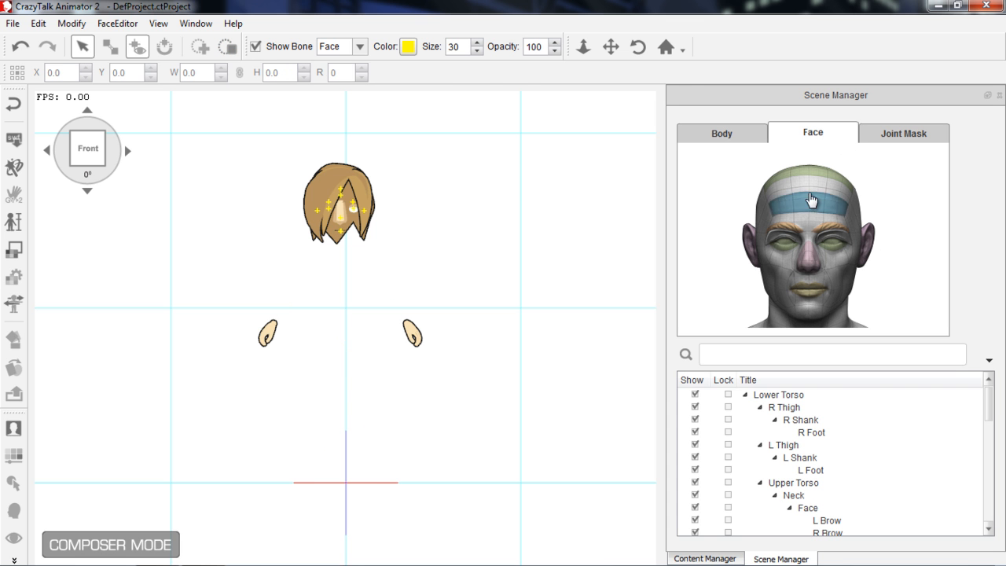
left_click(815, 213)
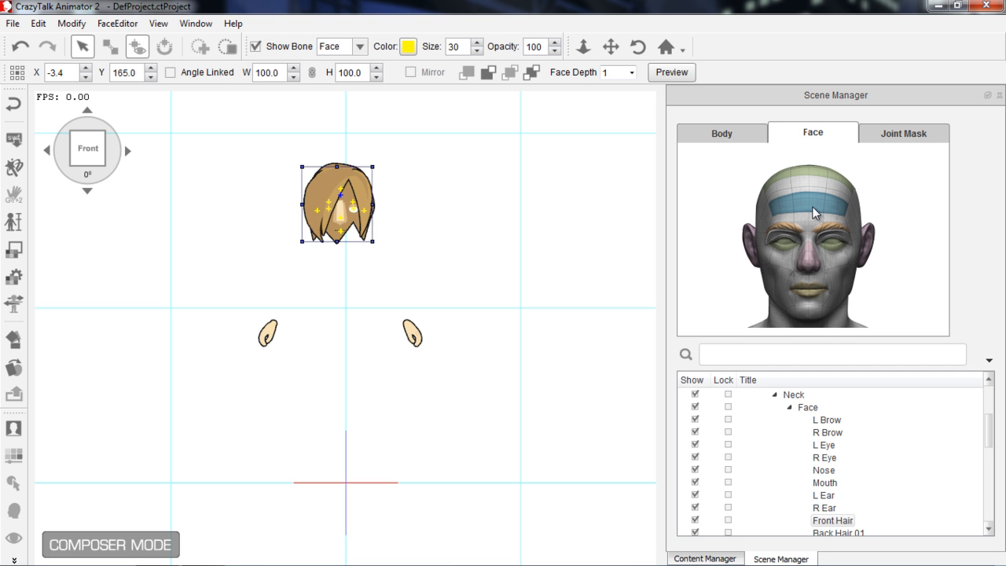
left_click(815, 214)
left_click(815, 177)
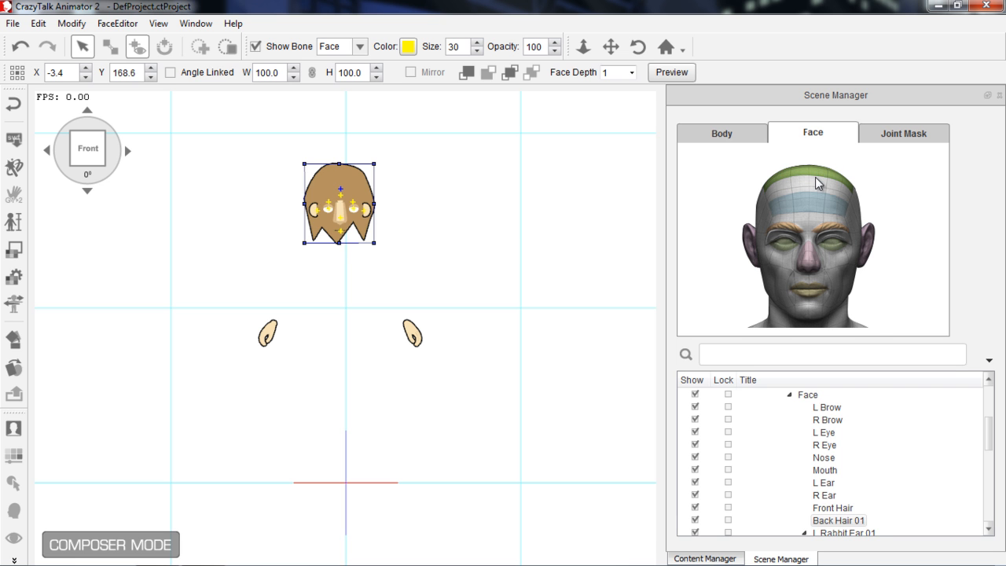
- Delete both eyes and both ears from the dummy's face
left_click(833, 246)
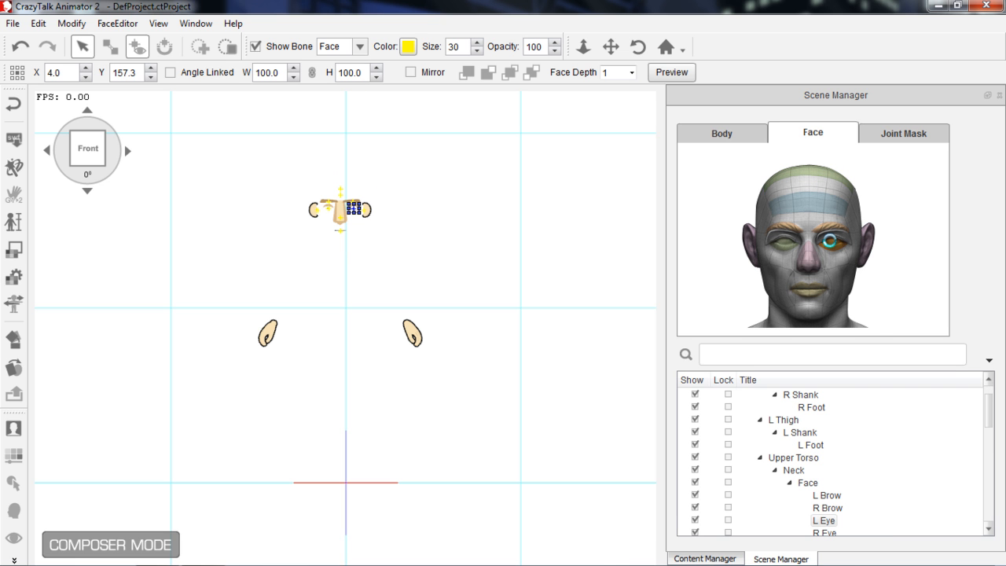
left_click(785, 244)
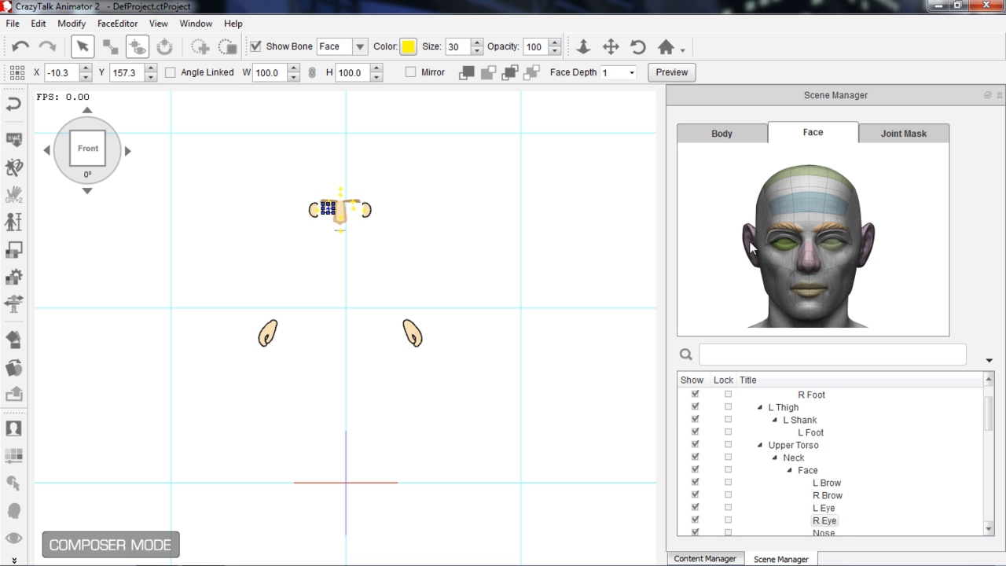
left_click(751, 247)
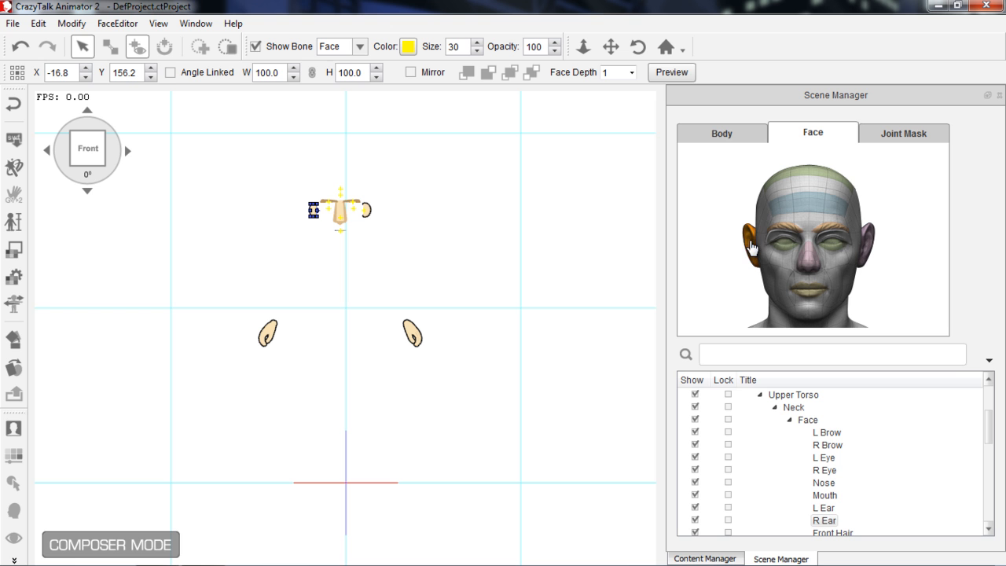
left_click(871, 248)
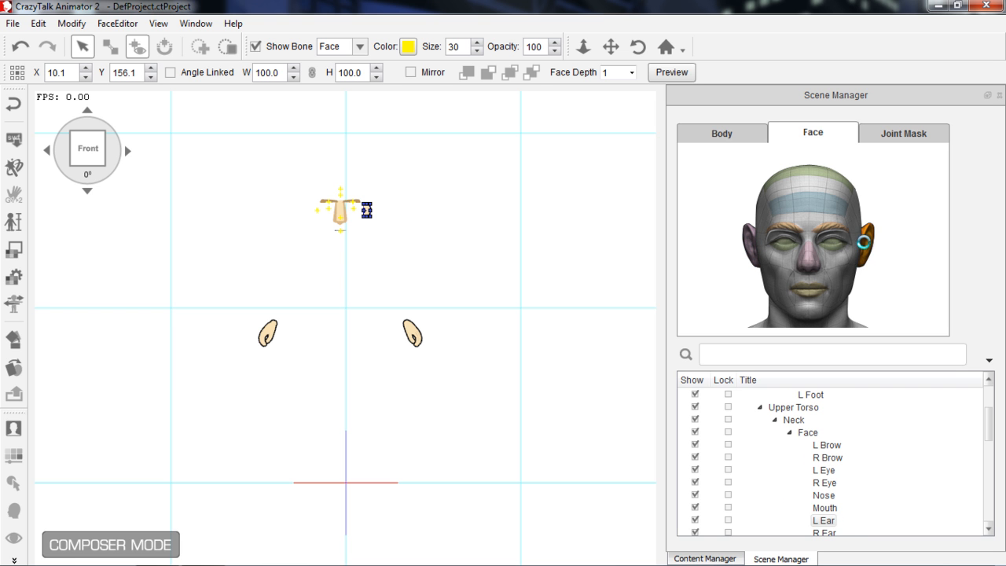
- Delete both eyebrows and the mouth from the dummy's face
left_click(836, 232)
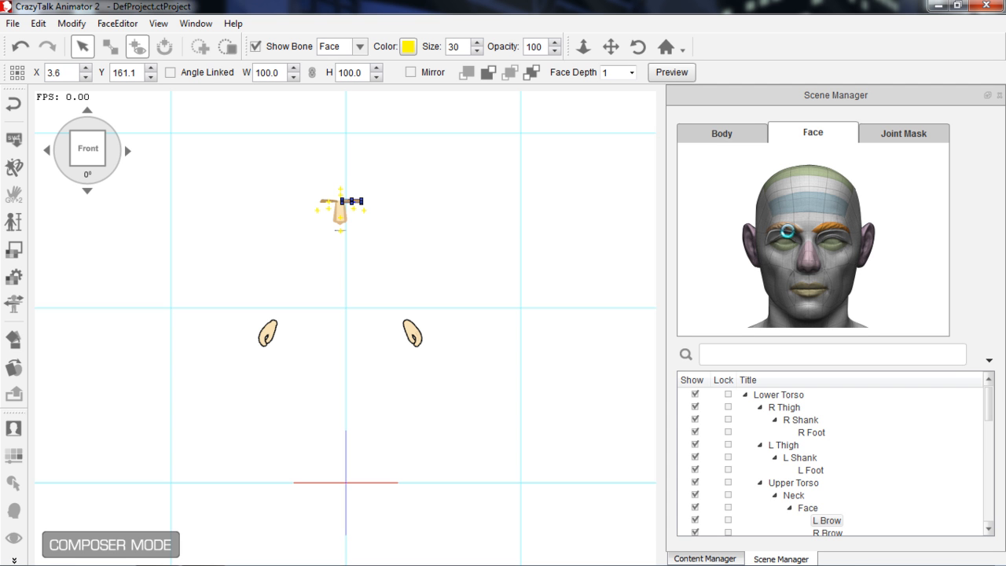
left_click(785, 234)
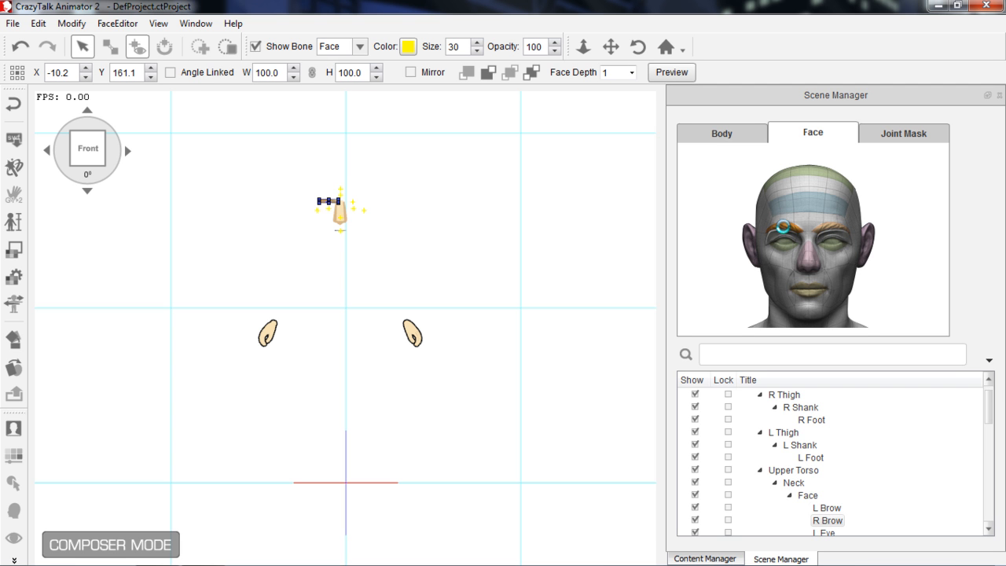
left_click(814, 295)
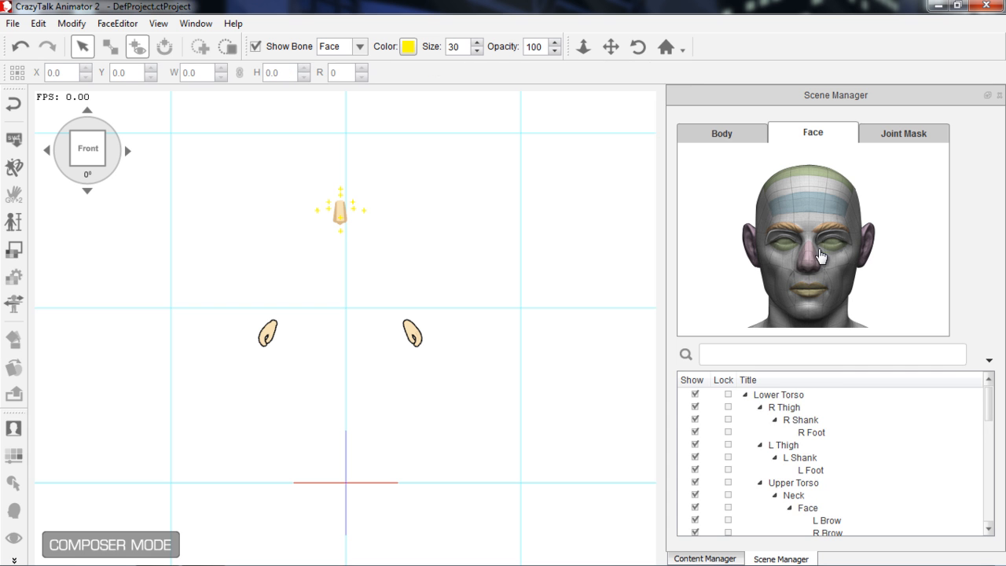
- Delete the dummy's nose, and in the body parts delete the left and right hands, keeping the bones
left_click(811, 258)
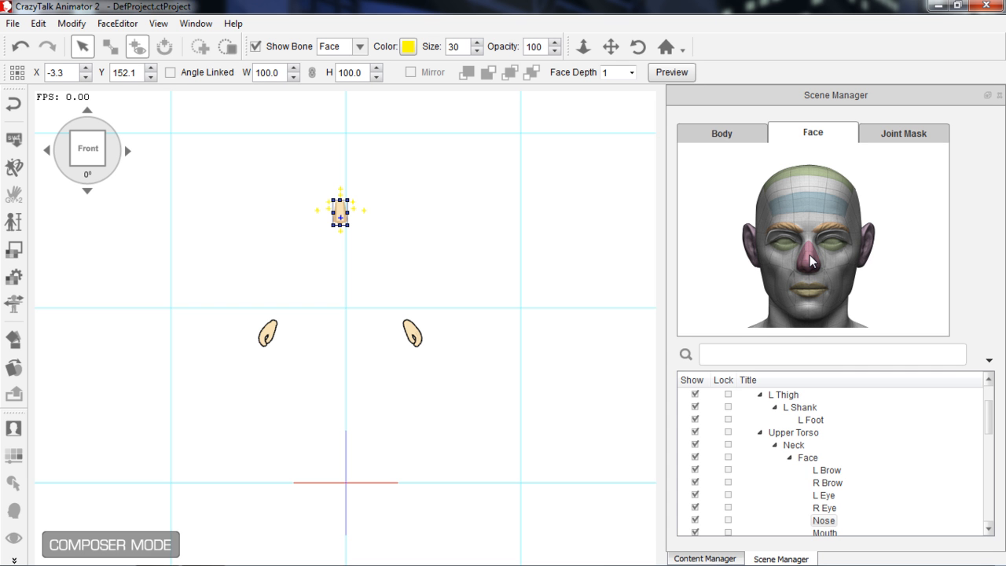
left_click(723, 132)
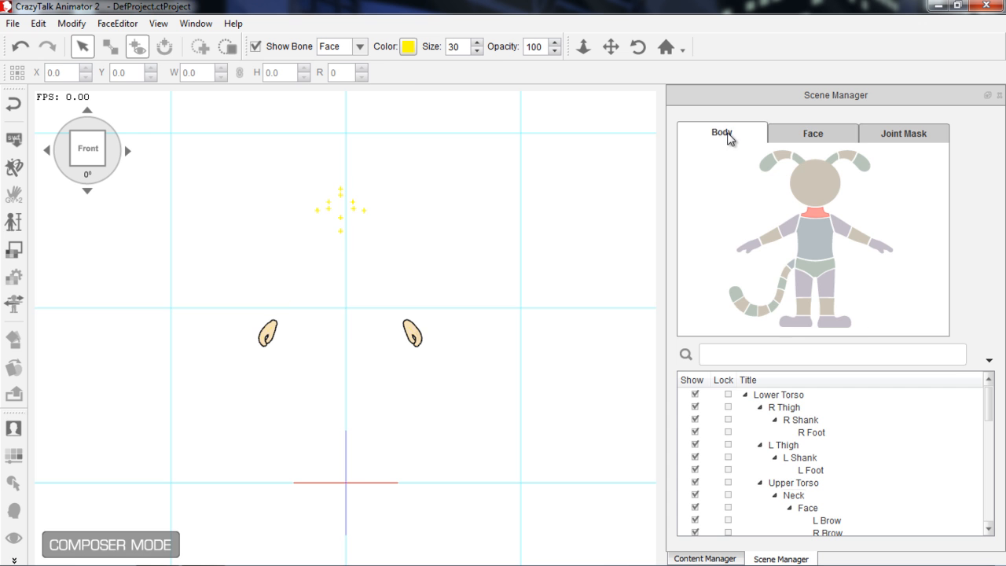
left_click(416, 336)
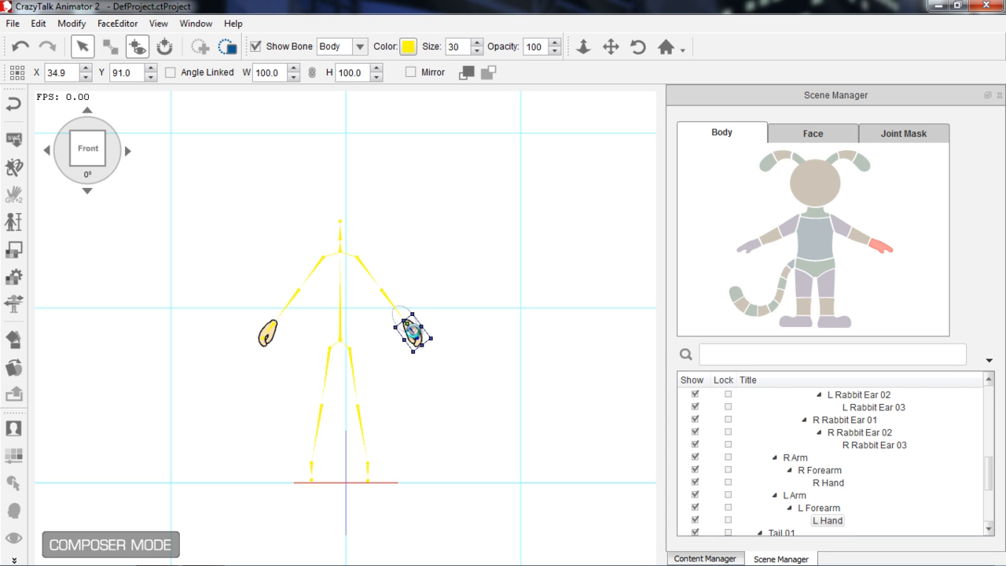
key("Delete")
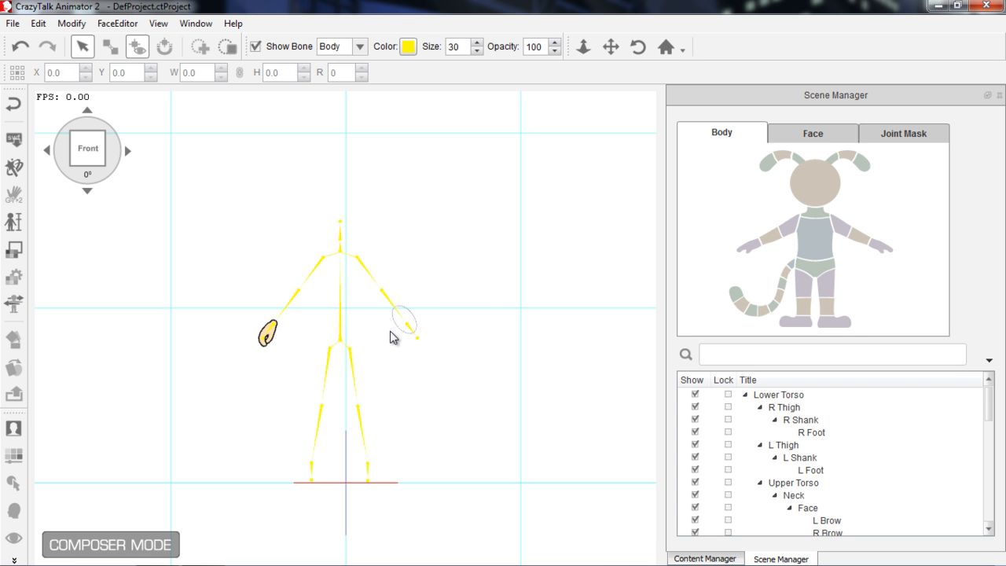
left_click(272, 337)
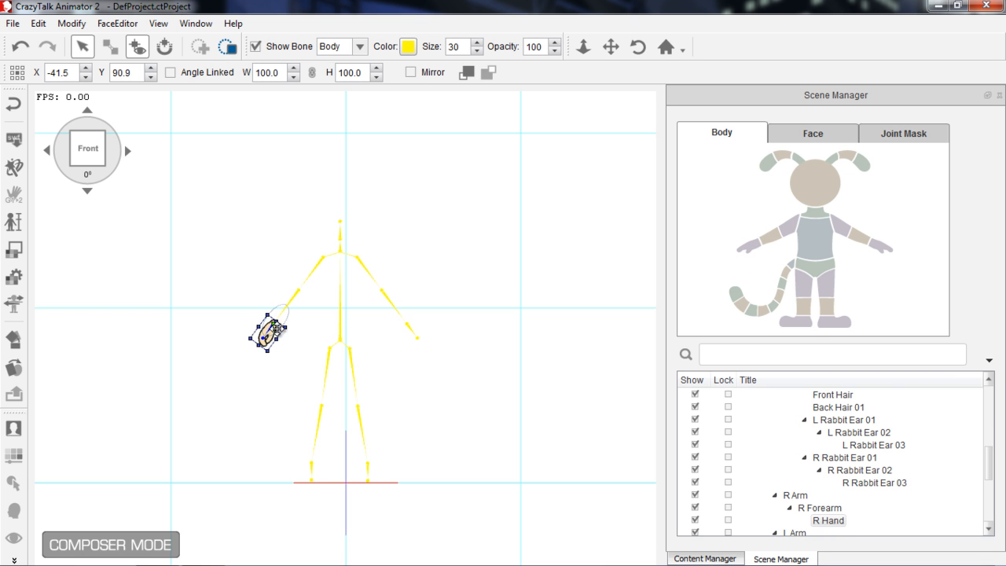
key("Delete")
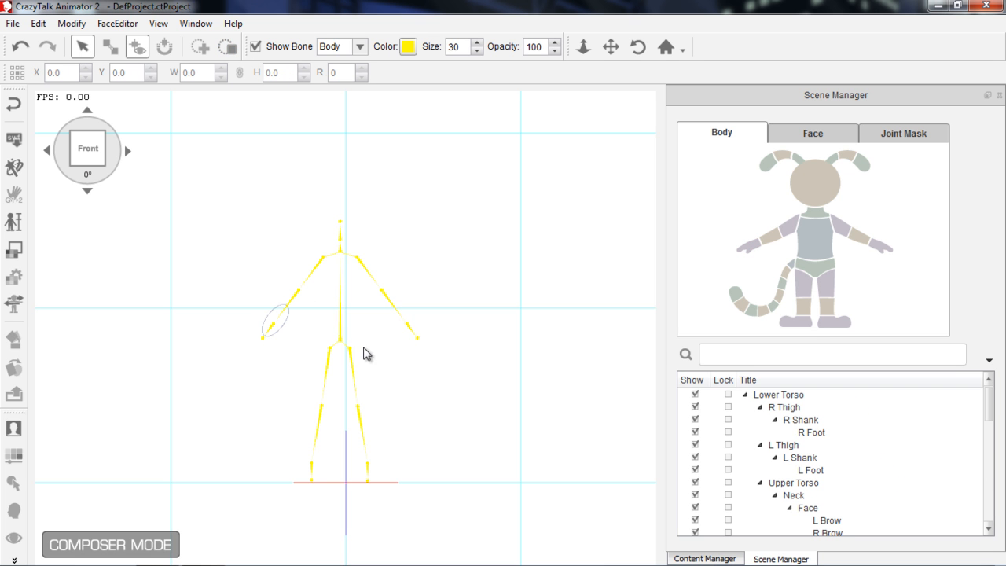
- Change the bone display colour to blue with hue 236, saturation 255 and value 255
left_click_drag(467, 408, 503, 377)
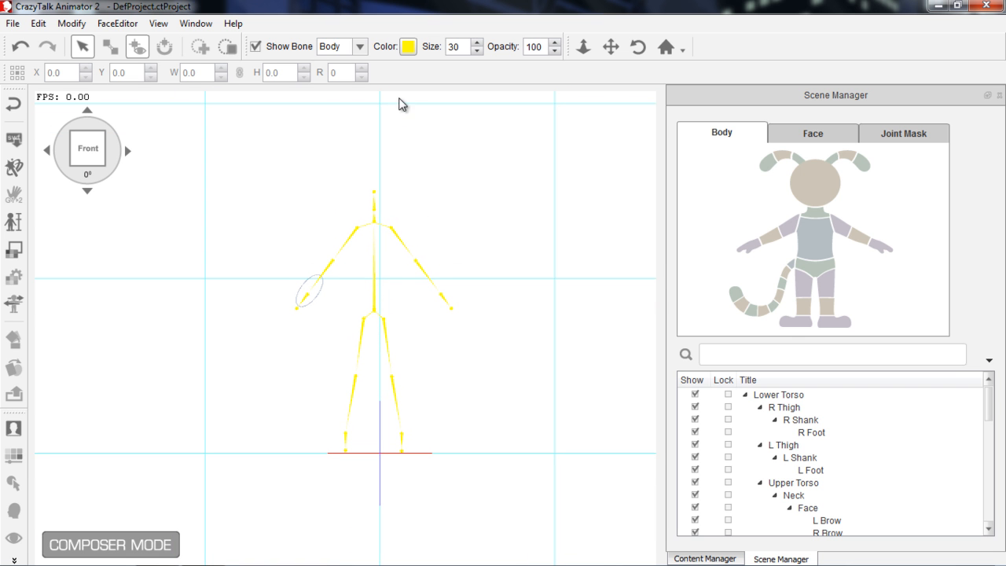
left_click(408, 46)
left_click_drag(529, 205, 554, 169)
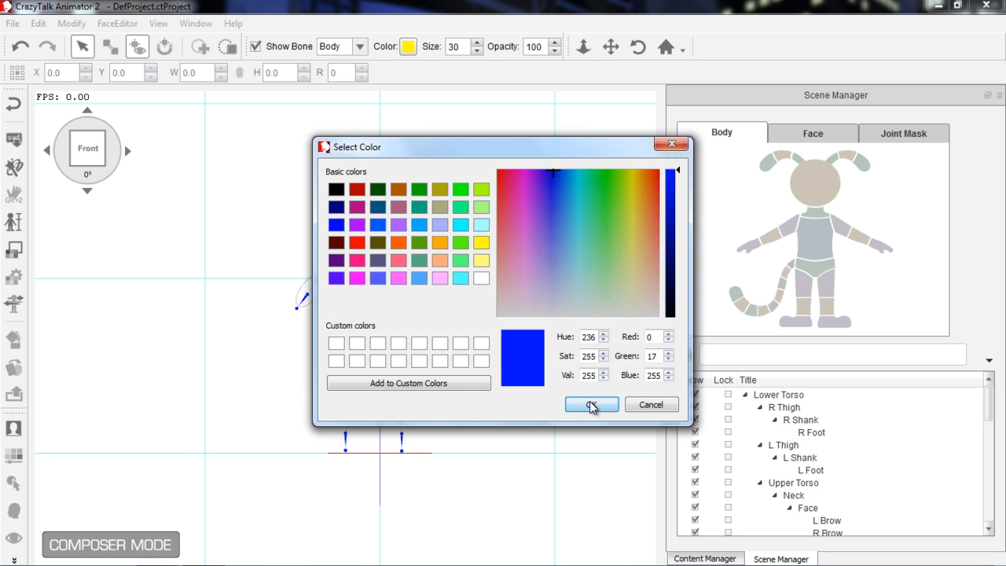
left_click(591, 404)
scroll(487, 337, "up", 3)
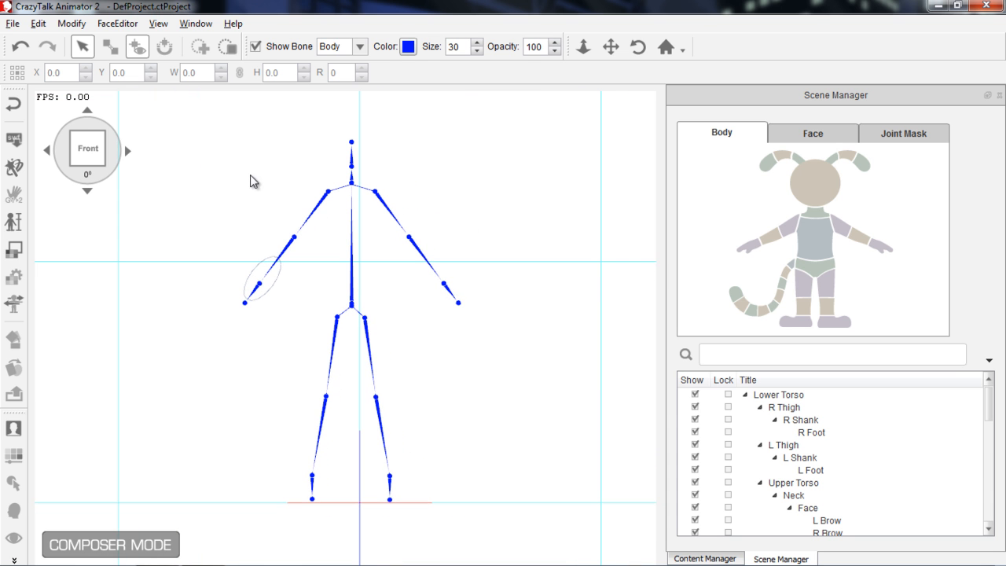
- Examine the bone structure at the 90° right angle and return to the front angle
left_click(128, 150)
left_click(126, 150)
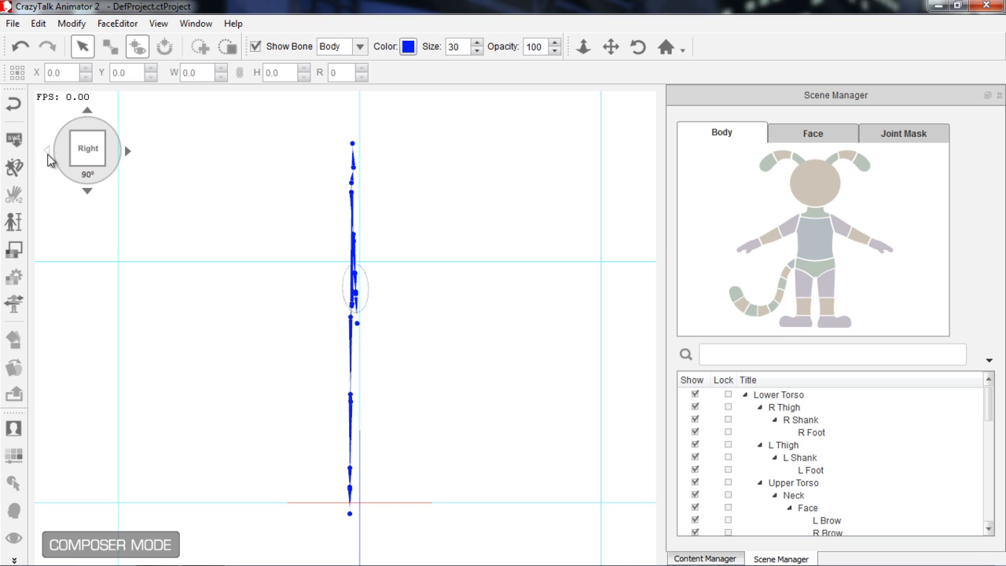
left_click(47, 154)
left_click(47, 154)
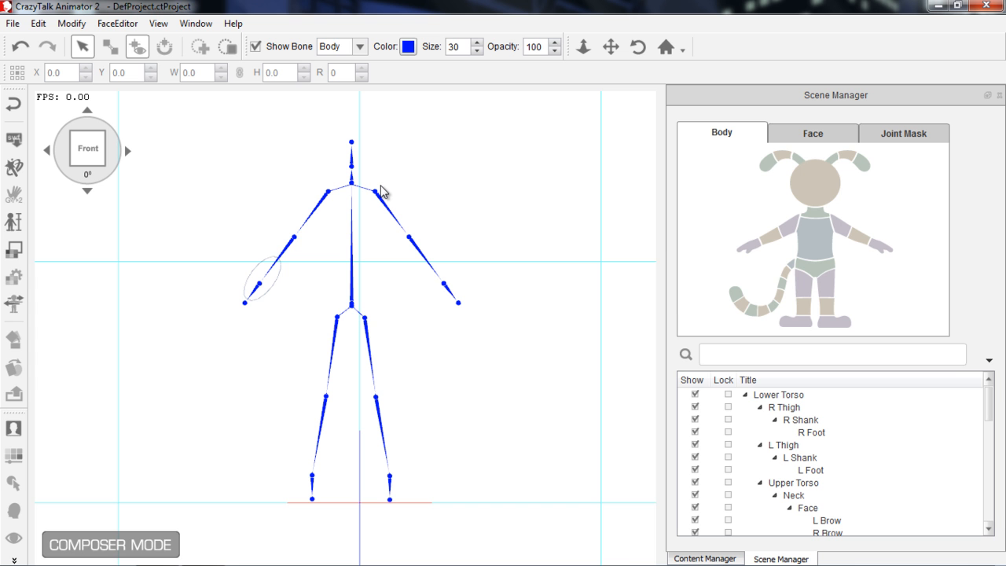
- Import the Lower_0 image as the lower torso sprite, applied to the current angle only
left_click(811, 270)
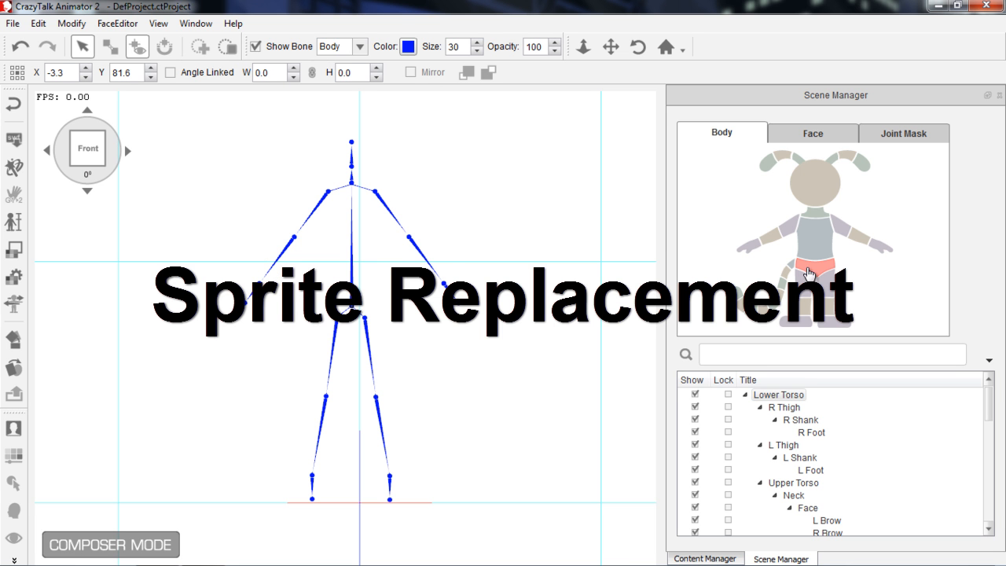
left_click(14, 367)
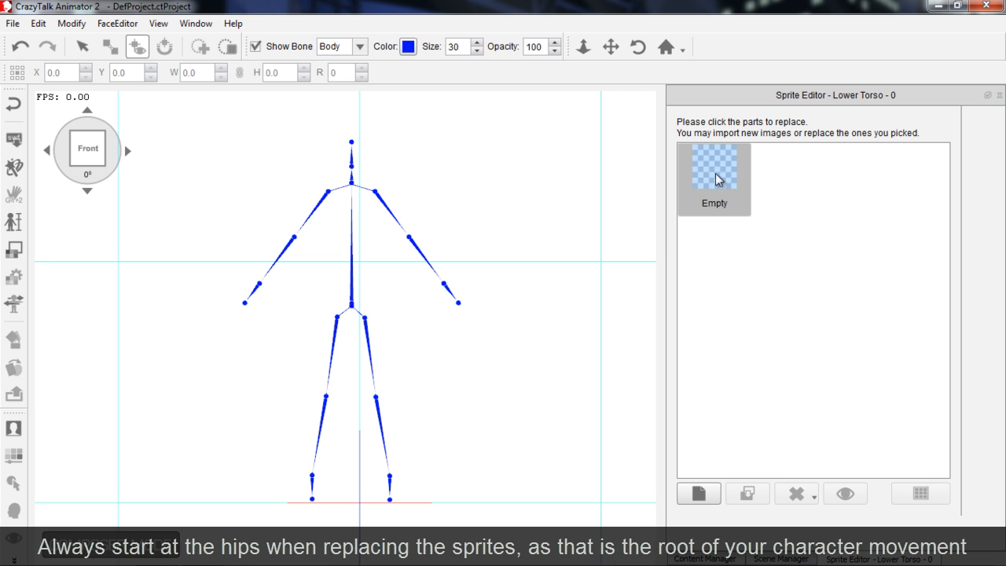
left_click(700, 493)
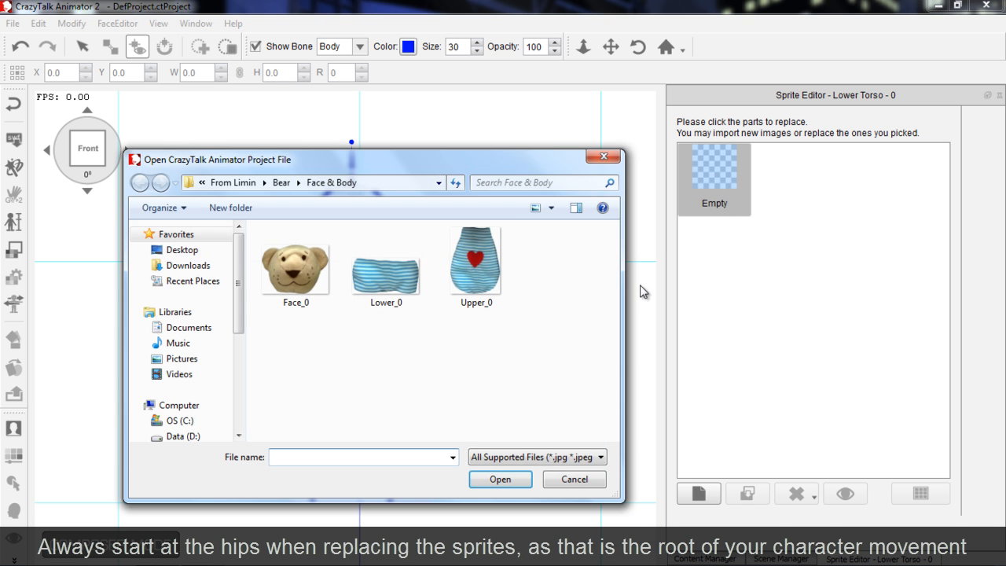
left_click(402, 277)
left_click(497, 479)
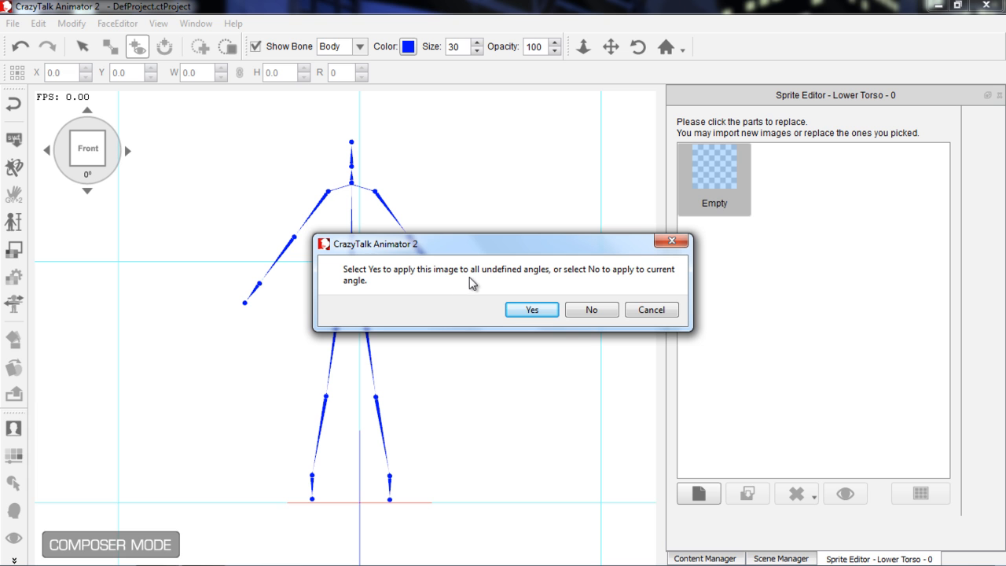
left_click(591, 309)
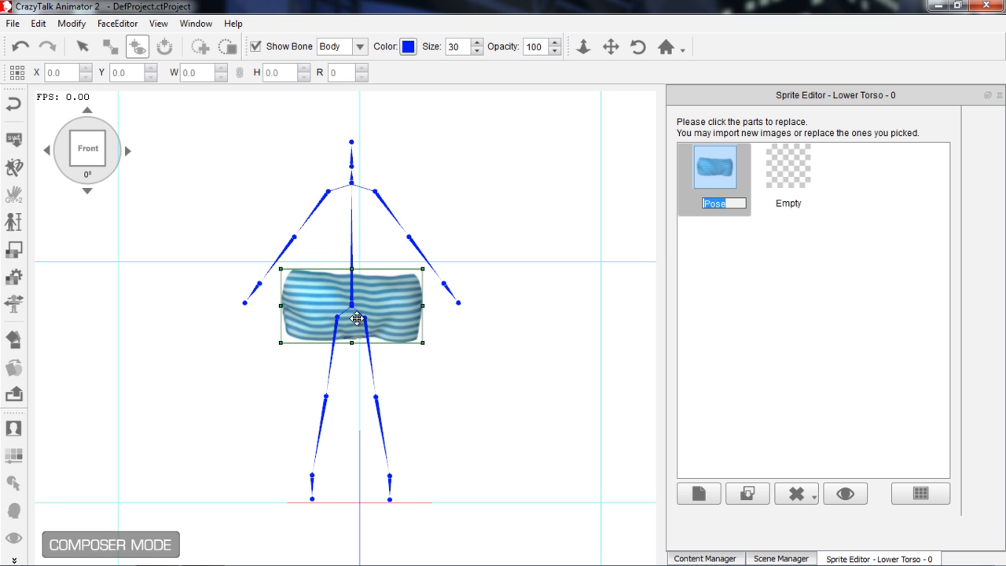
left_click(469, 420)
scroll(438, 275, "up", 3)
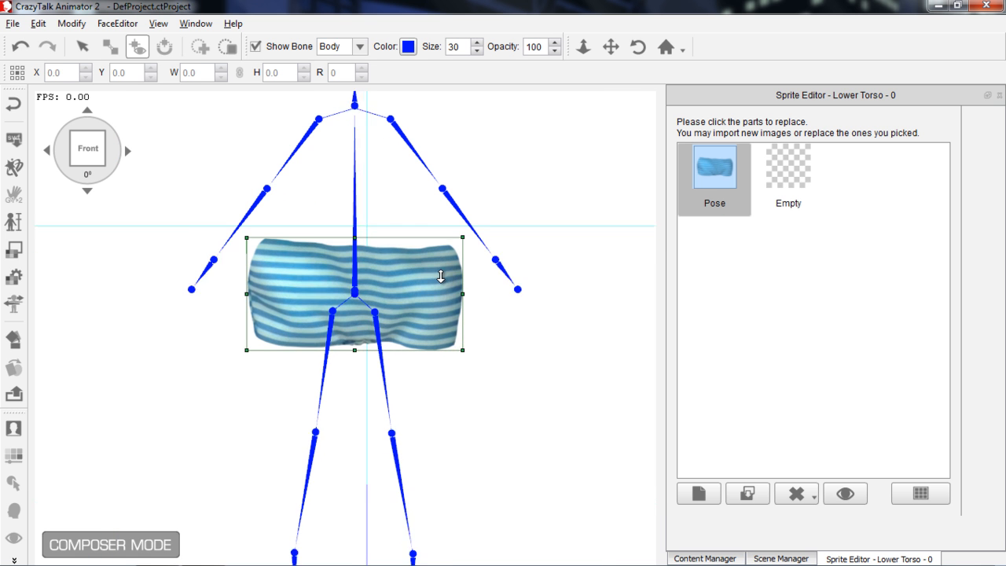
left_click(402, 278)
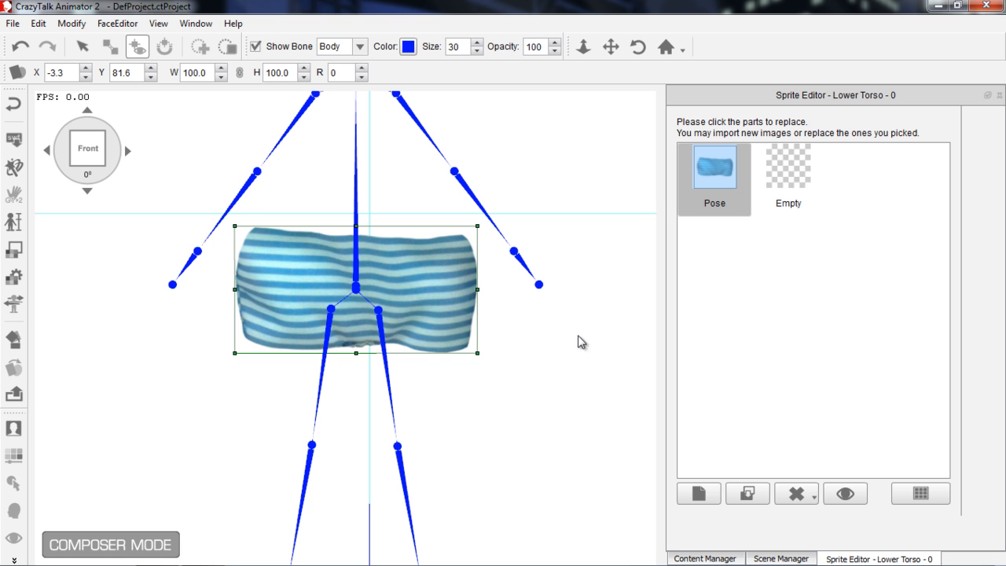
scroll(577, 344, "down", 4)
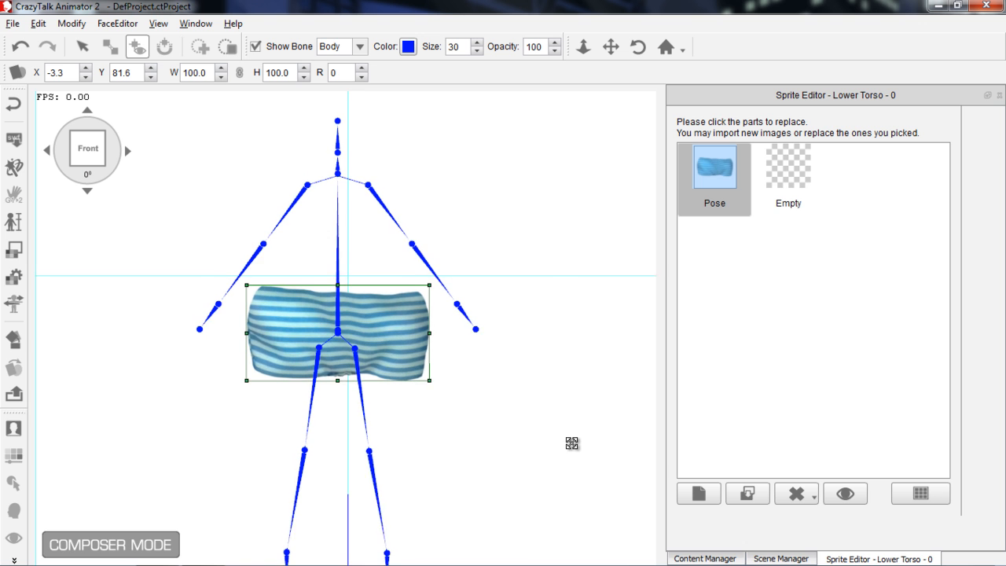
- Import the Upper_0 image as the upper torso sprite, applied to the current angle only
left_click(780, 558)
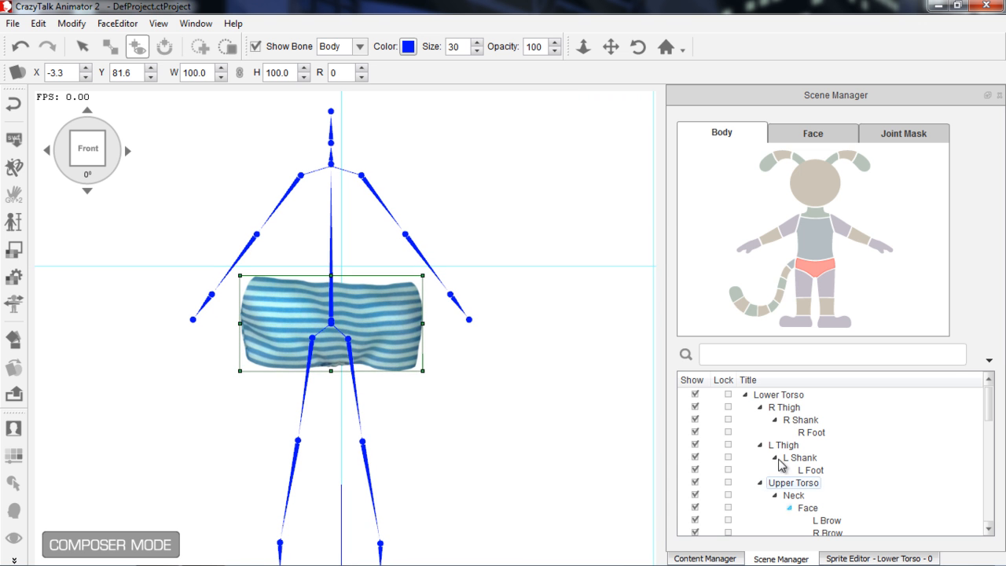
left_click(806, 252)
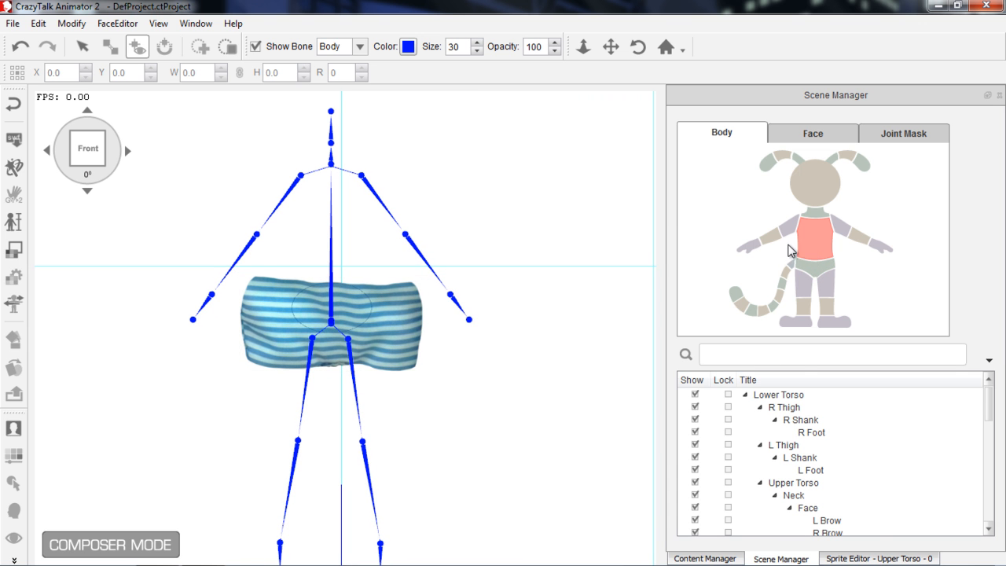
left_click(878, 558)
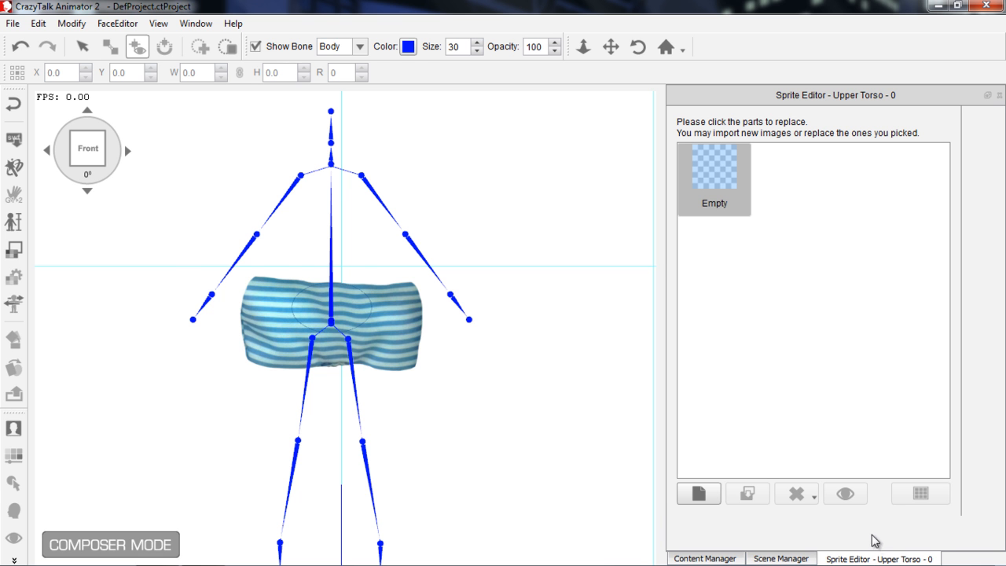
left_click(697, 493)
left_click(481, 264)
left_click(511, 478)
left_click(579, 309)
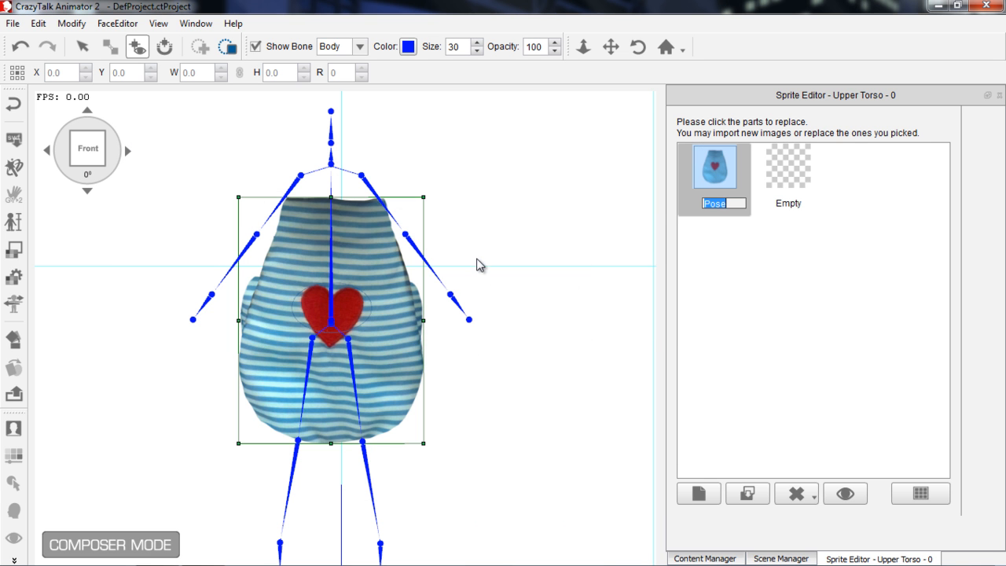
- Move the upper torso sprite up over the lower torso, centred on the spine at about X -2.8, Y 108.4
left_click_drag(481, 214, 487, 286)
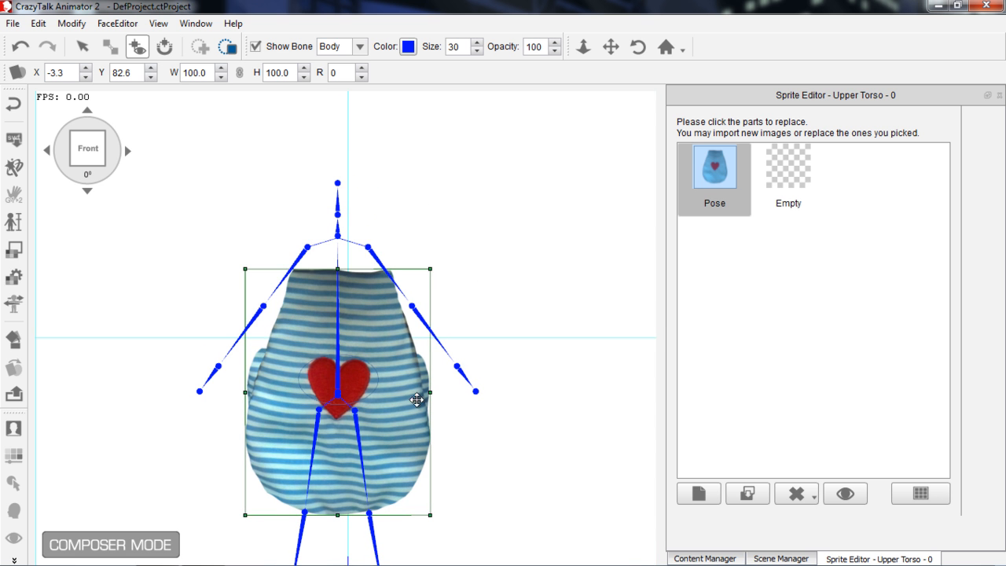
left_click_drag(399, 464, 404, 386)
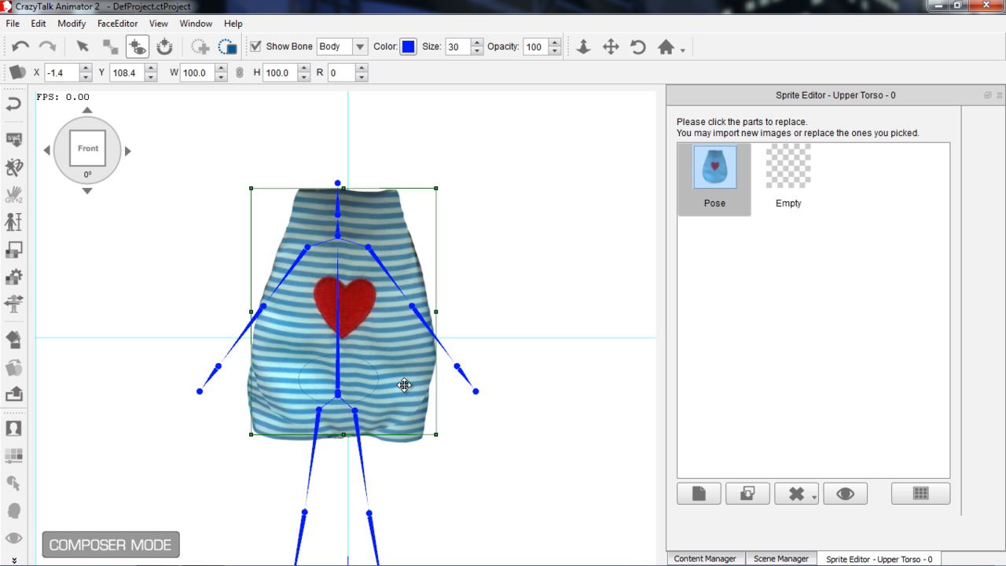
left_click_drag(403, 385, 399, 385)
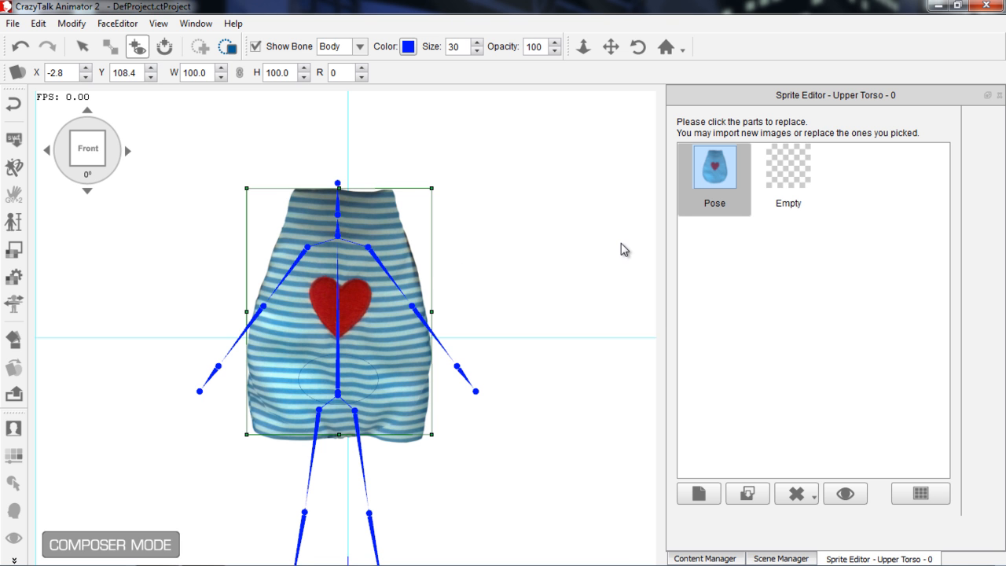
- Import Arm_r from the Hands & Legs folder as the right arm sprite, applied to the current angle only
left_click(781, 558)
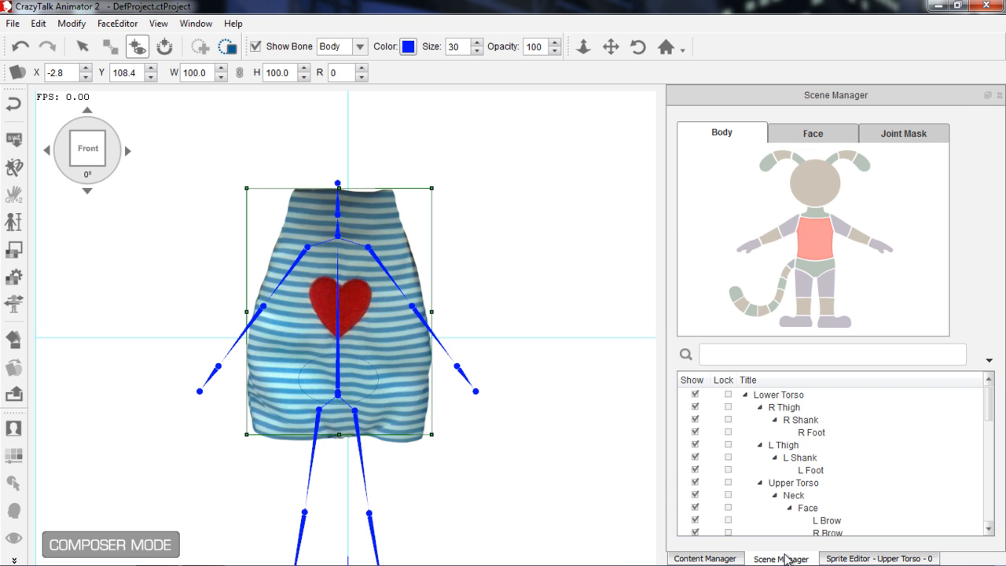
left_click(790, 231)
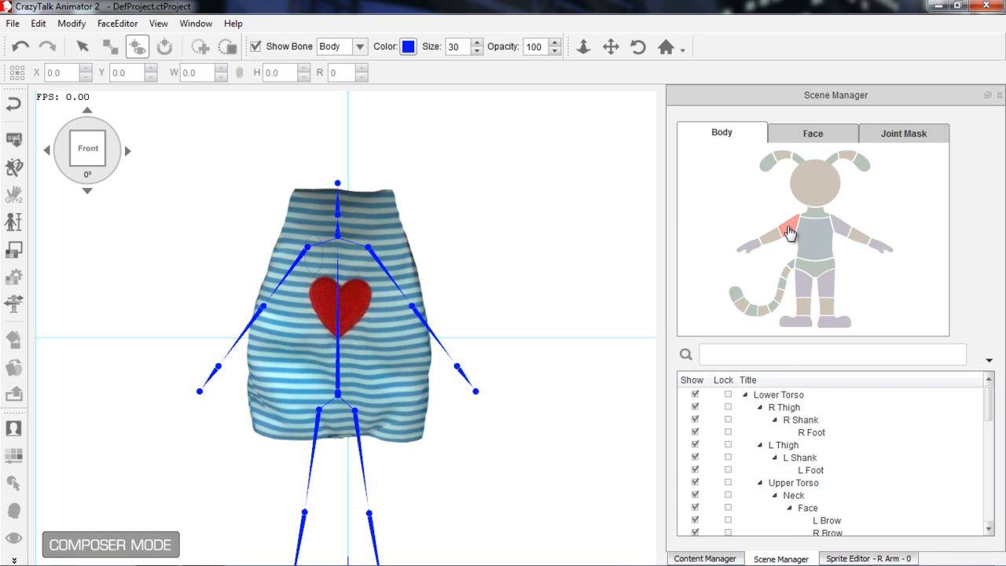
left_click(870, 559)
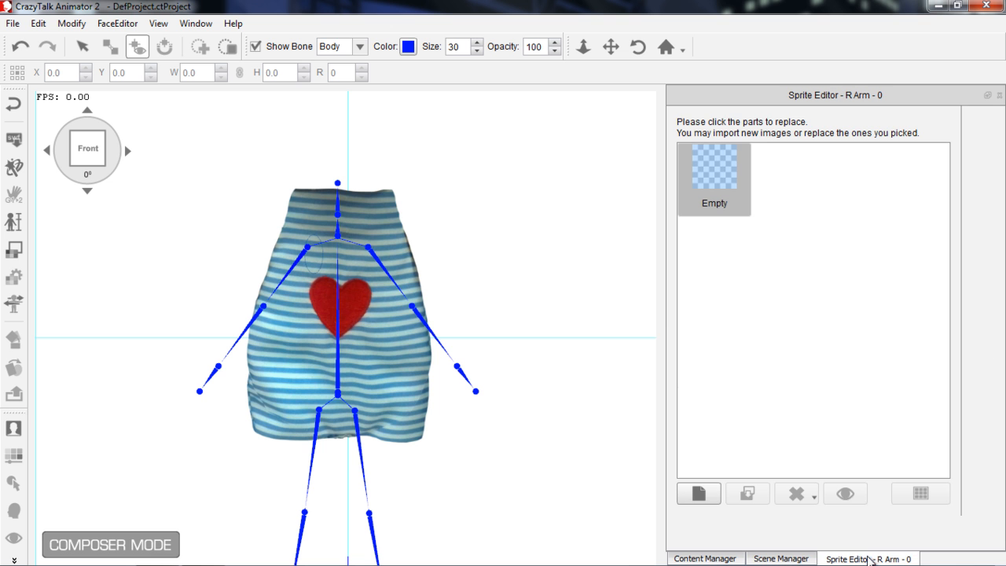
left_click(701, 492)
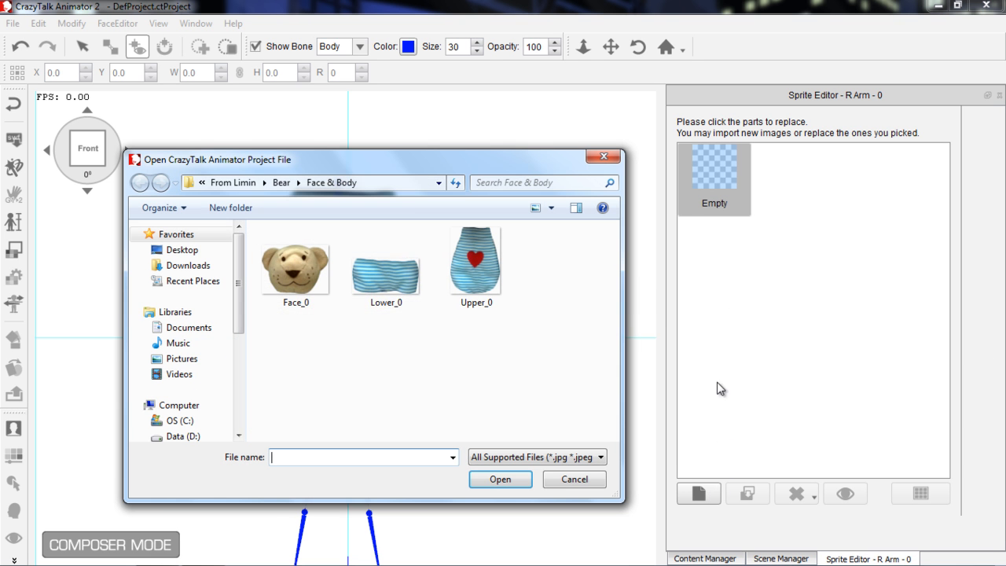
left_click(283, 183)
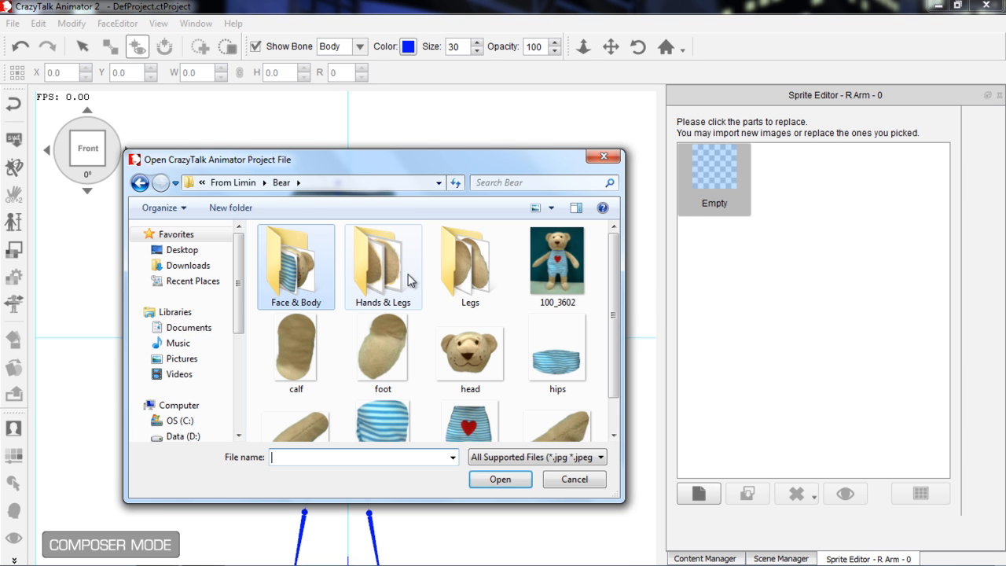
double_click(390, 263)
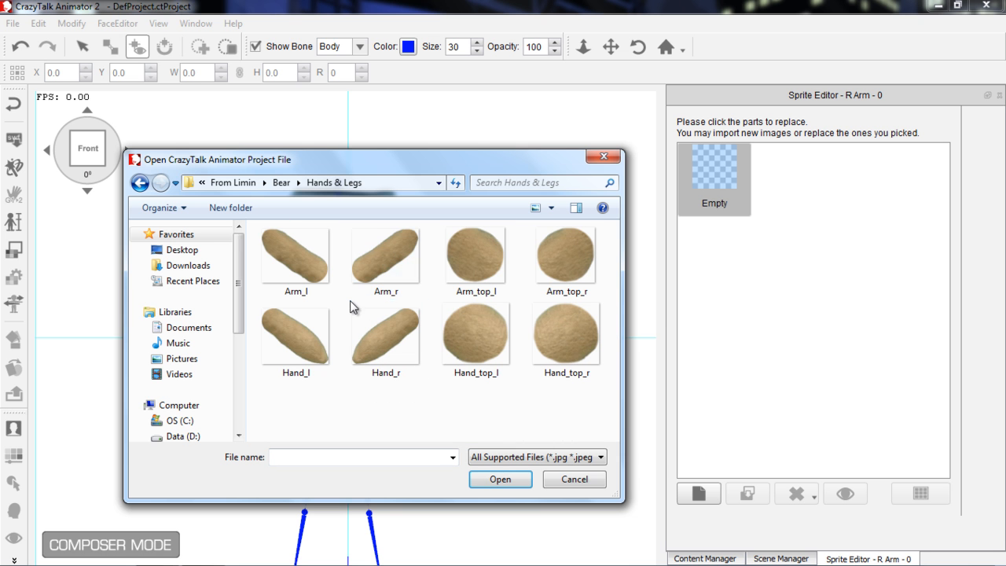
left_click(393, 263)
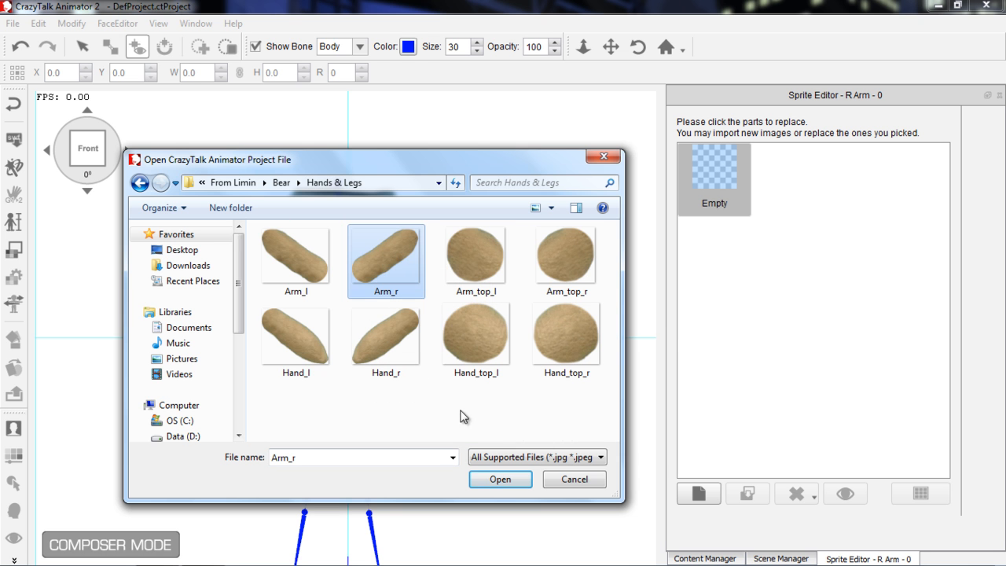
left_click(501, 479)
left_click(590, 312)
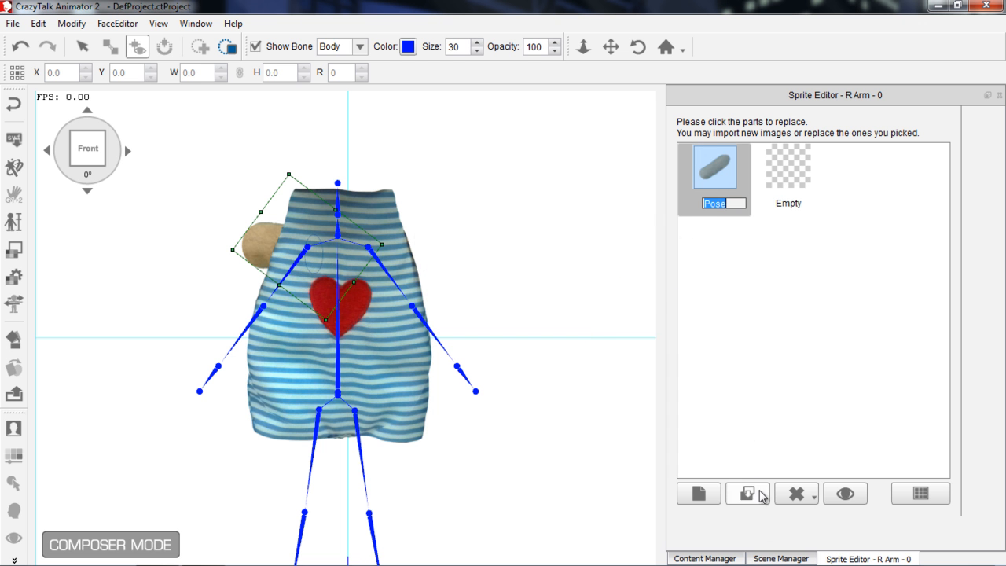
- Import Hand_r from the Hands & Legs folder as the right forearm sprite, applied to the current angle only
left_click(780, 558)
left_click(773, 237)
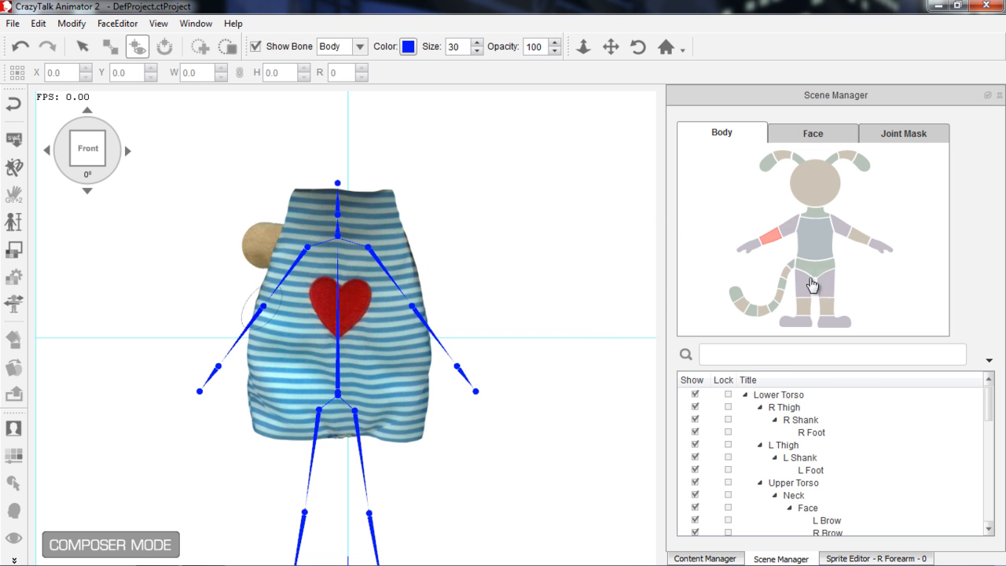
left_click(878, 559)
left_click(707, 494)
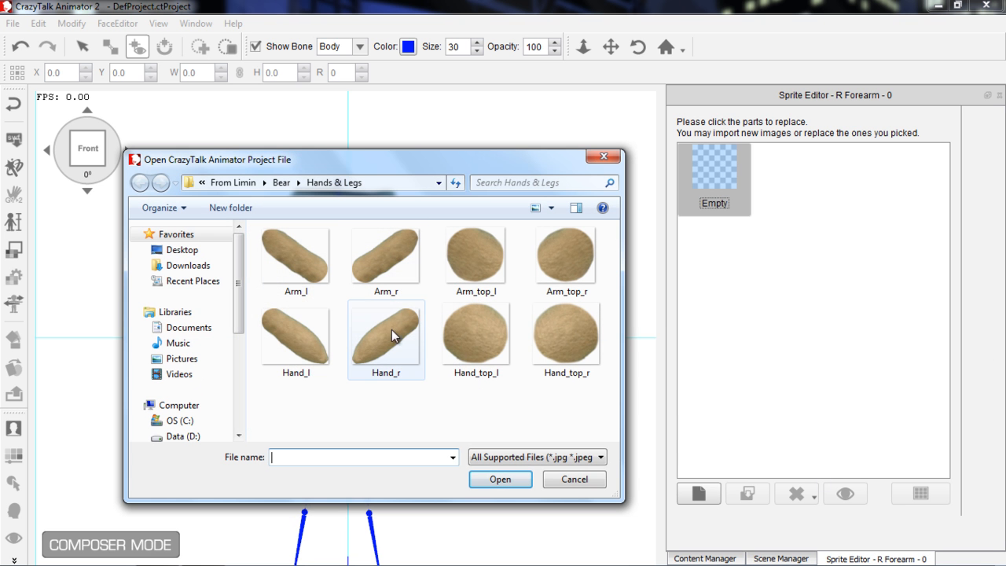
left_click(387, 326)
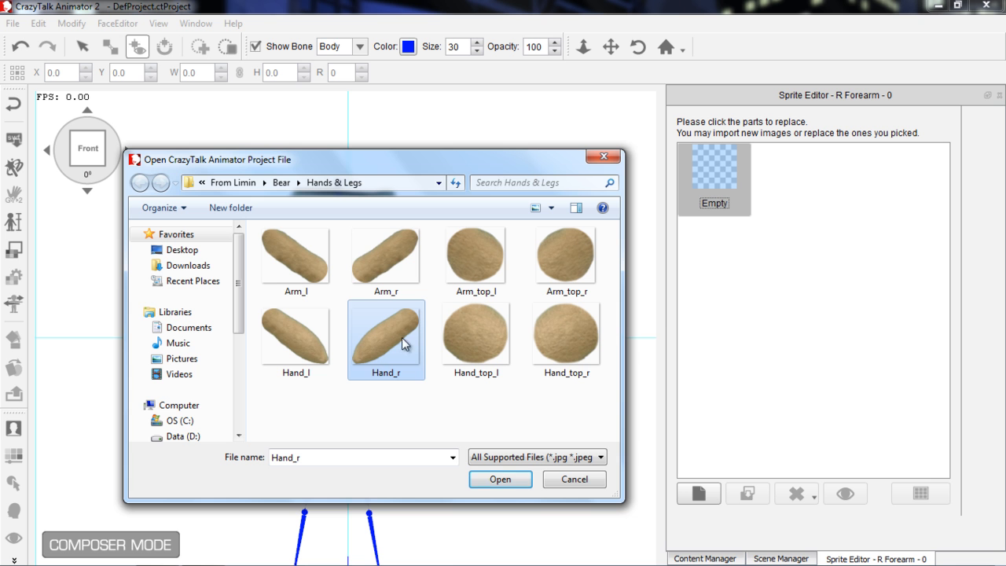
left_click(496, 479)
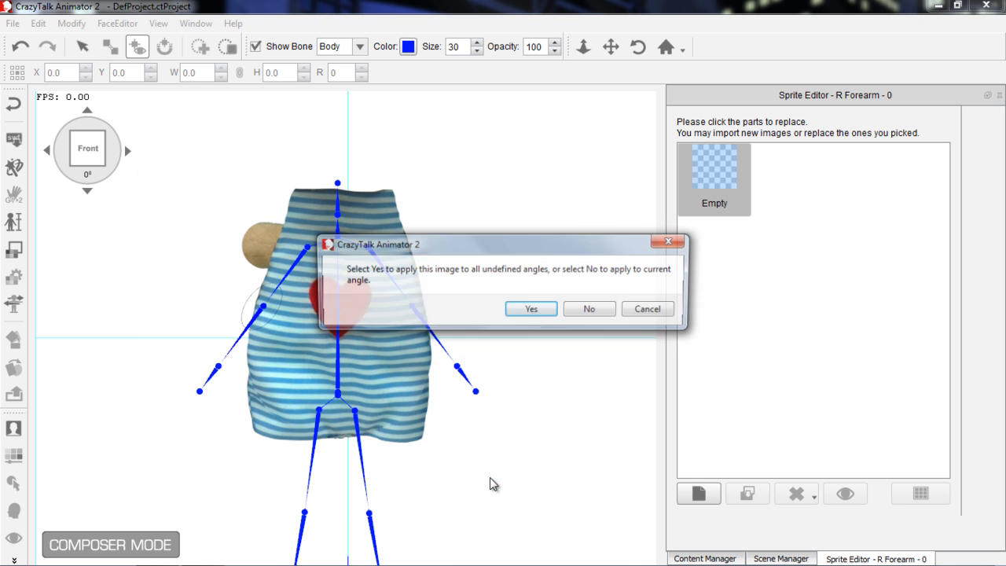
left_click(590, 312)
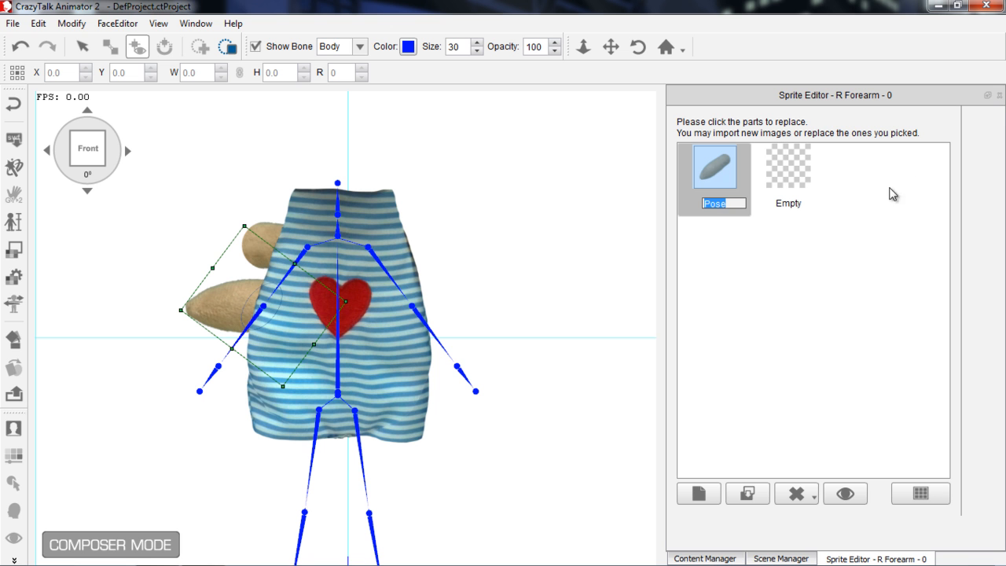
left_click(988, 97)
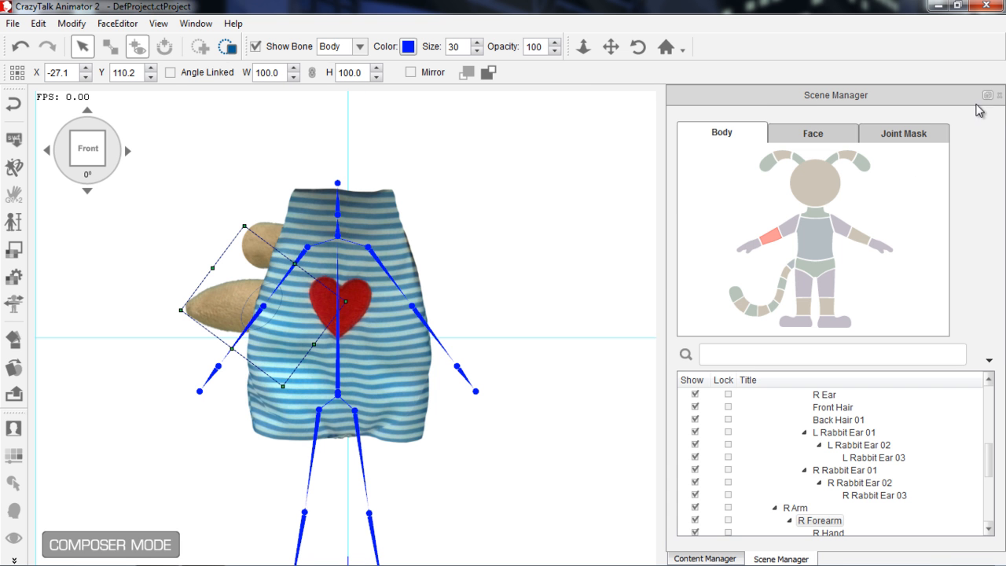
- Move the right arm with its forearm outward, clear of the torso, to about X -52.4, Y 129.8
left_click(270, 227)
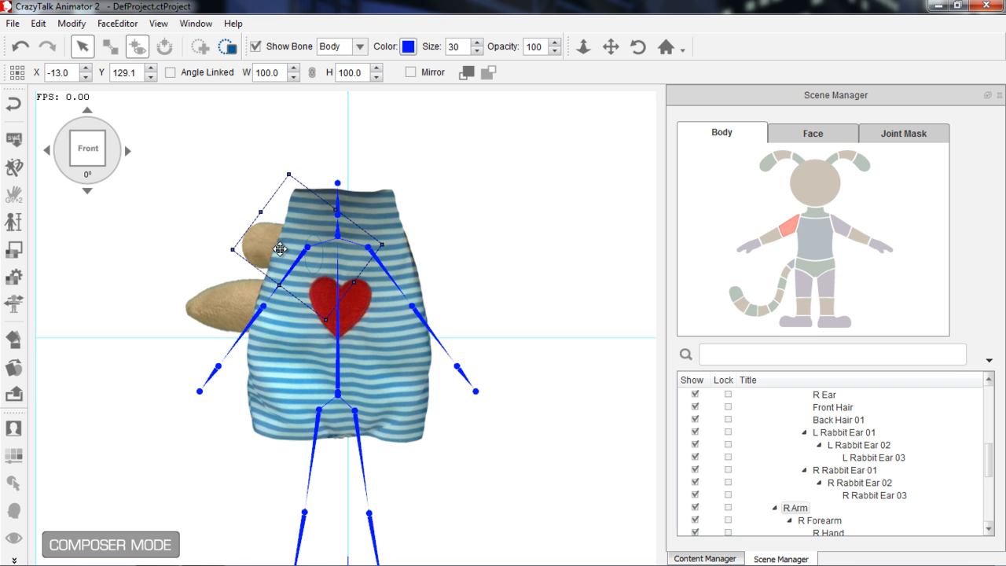
left_click_drag(290, 252, 202, 252)
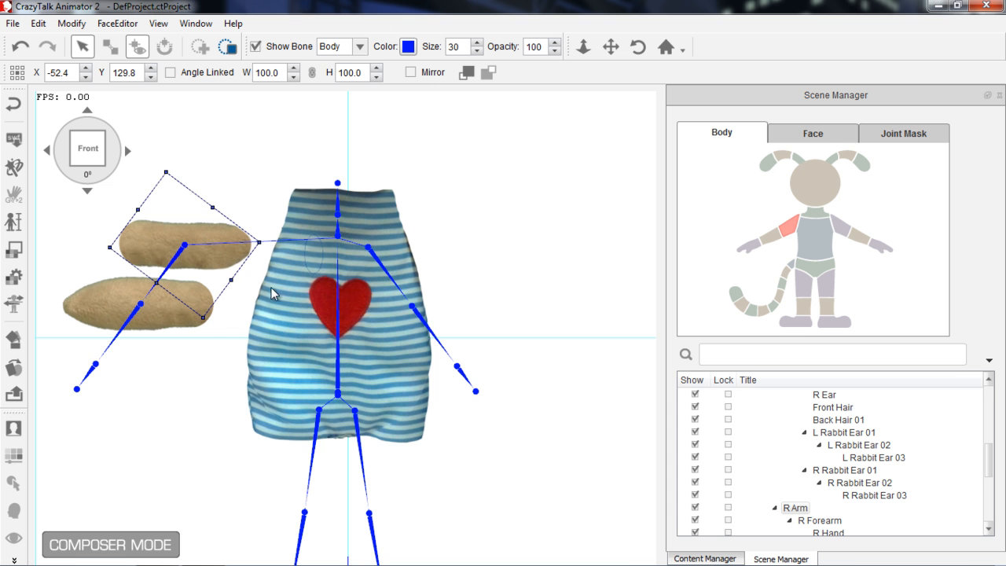
left_click_drag(244, 311, 332, 311)
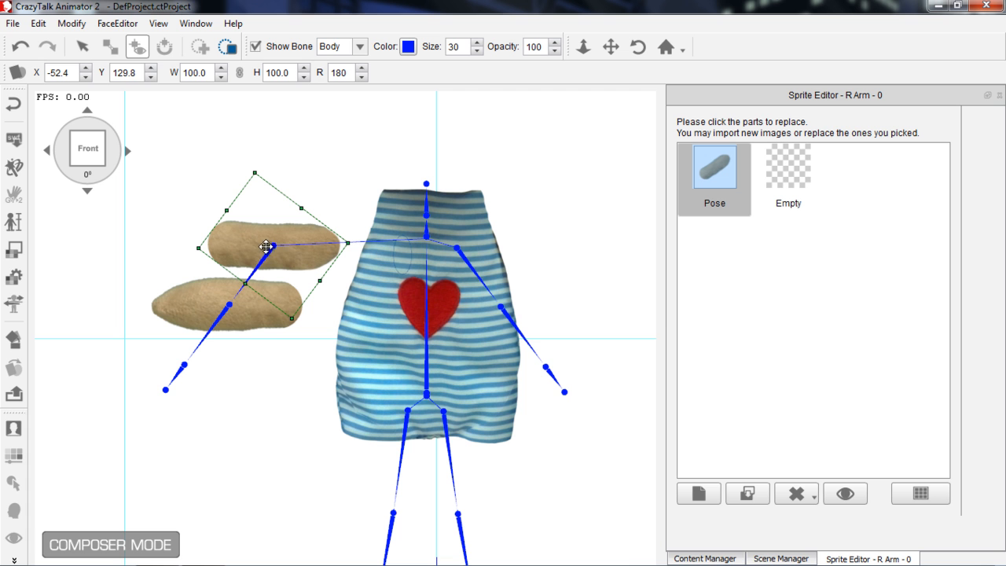
- Rotate the right arm and forearm sprites to 129 degrees and align the upper arm sprite with its bone at about X -61.1, Y 118.6
left_click_drag(326, 312, 206, 387)
left_click(264, 303)
left_click_drag(242, 353, 226, 322)
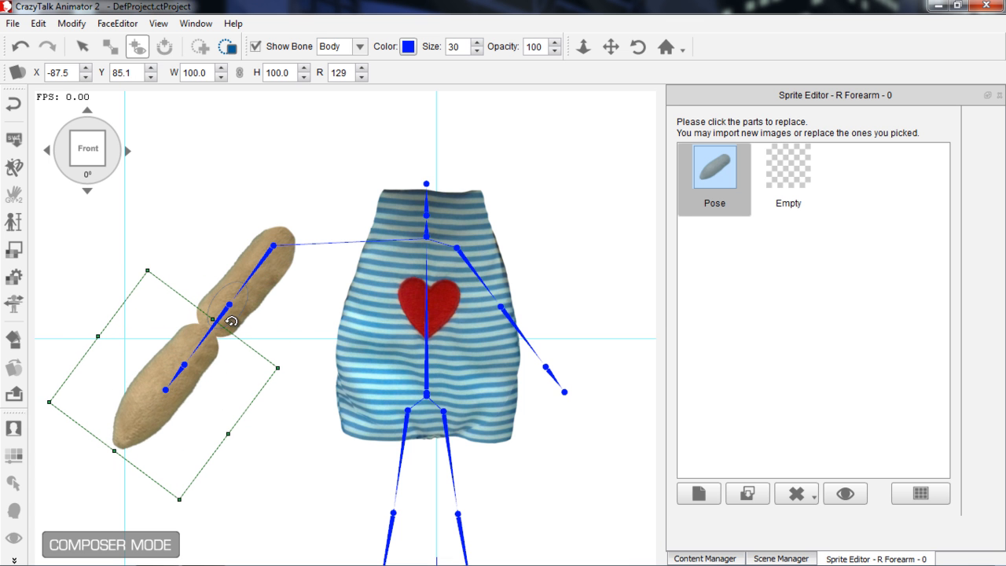
left_click(280, 254)
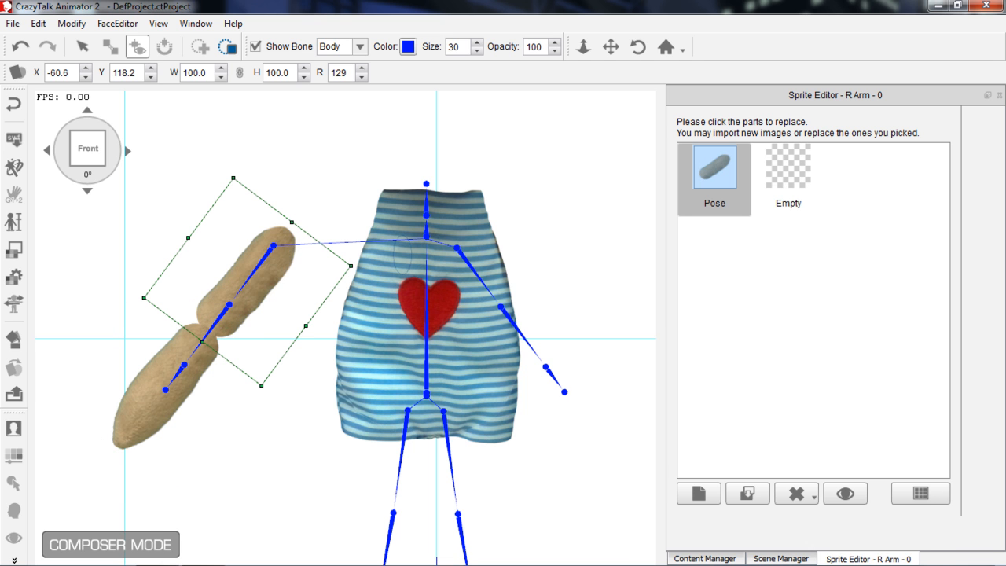
left_click_drag(282, 272, 271, 265)
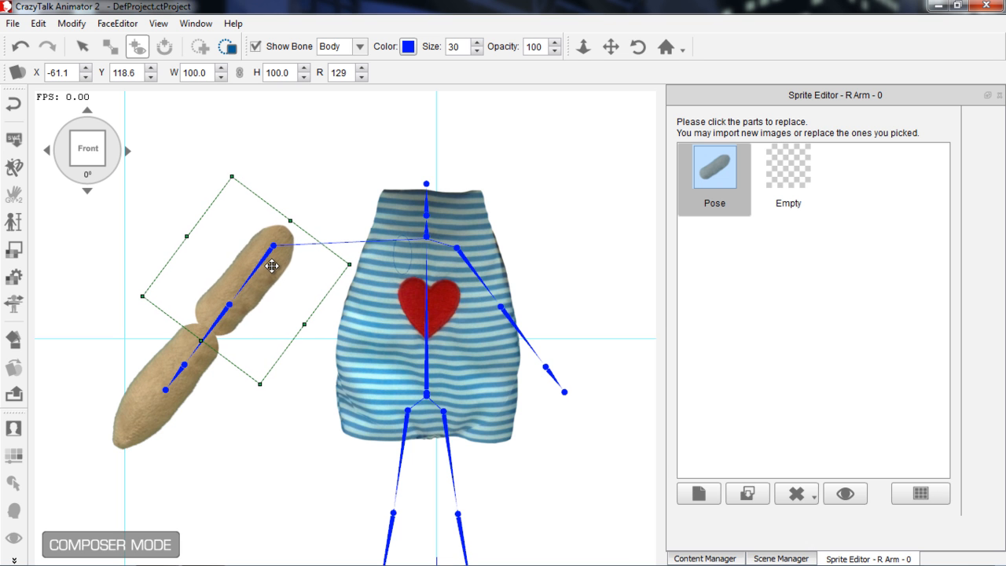
- Move the right forearm down along the arm so its elbow joint sits at about X -70.0, Y 107.8
left_click(193, 363)
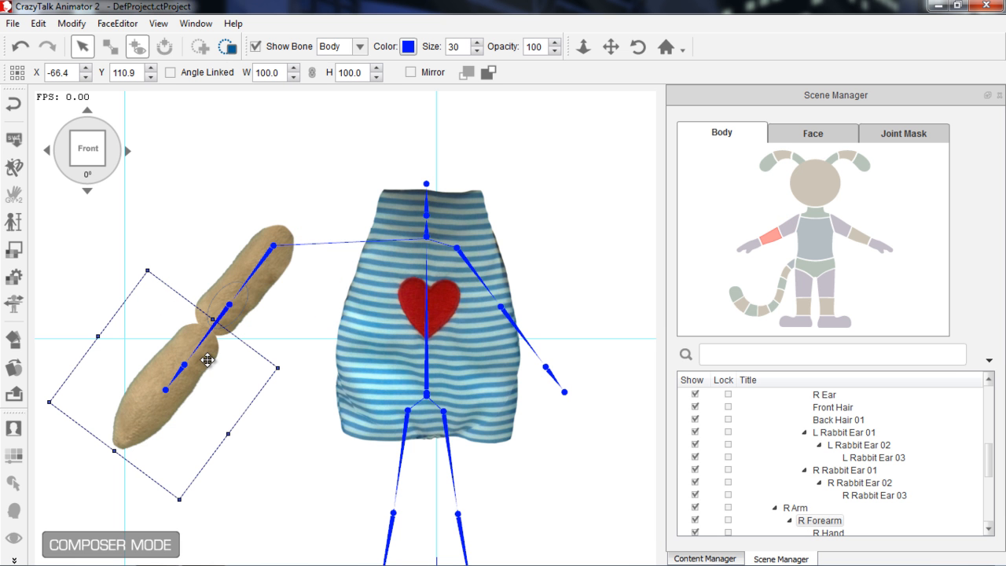
mouse_move(197, 360)
left_mouse_down()
mouse_move(221, 339)
mouse_move(190, 374)
left_mouse_up()
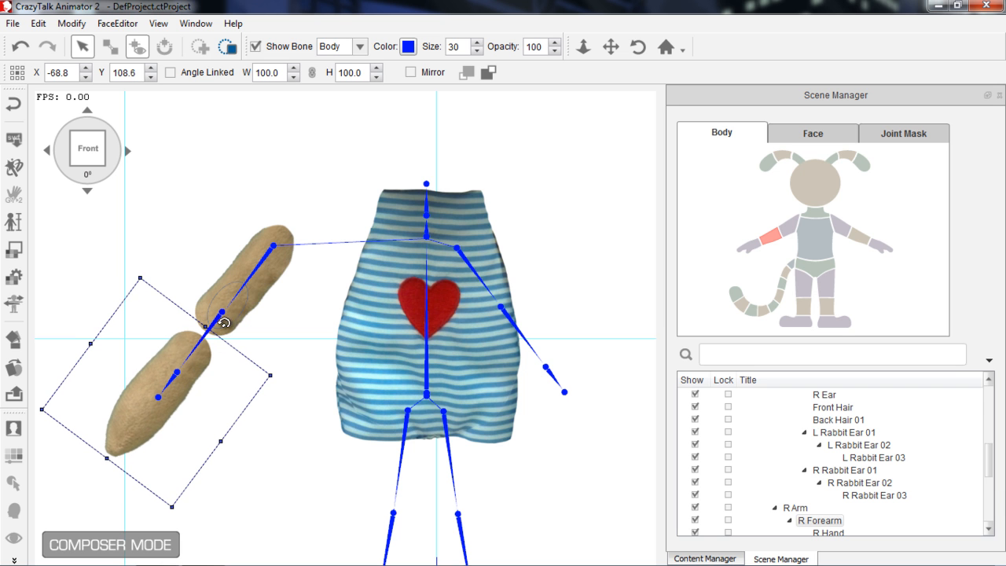
left_click_drag(203, 366, 199, 370)
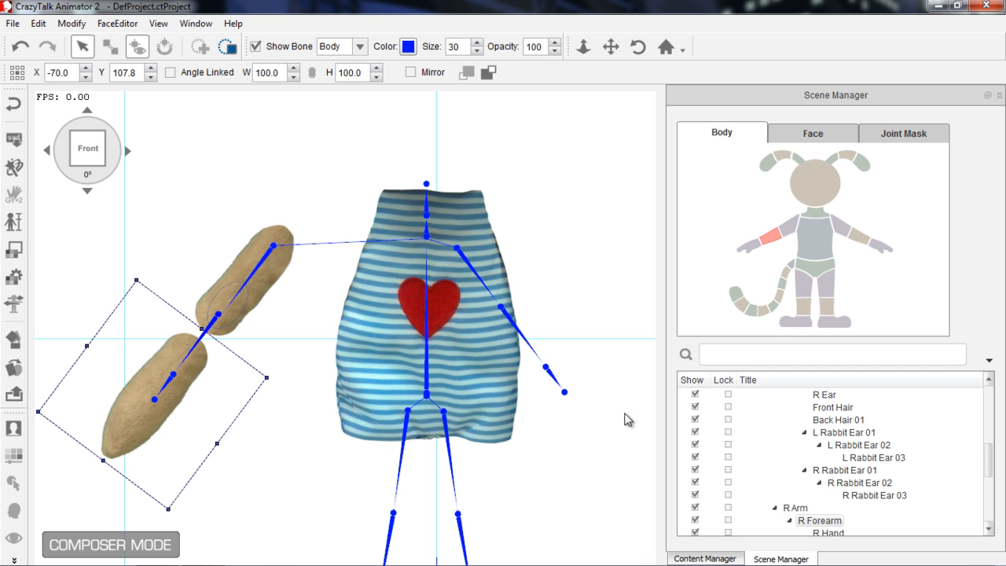
- Shift the right forearm sprite up along its bone to about X -80.2, Y 96.0, overlapping the end of the upper arm
left_click(17, 367)
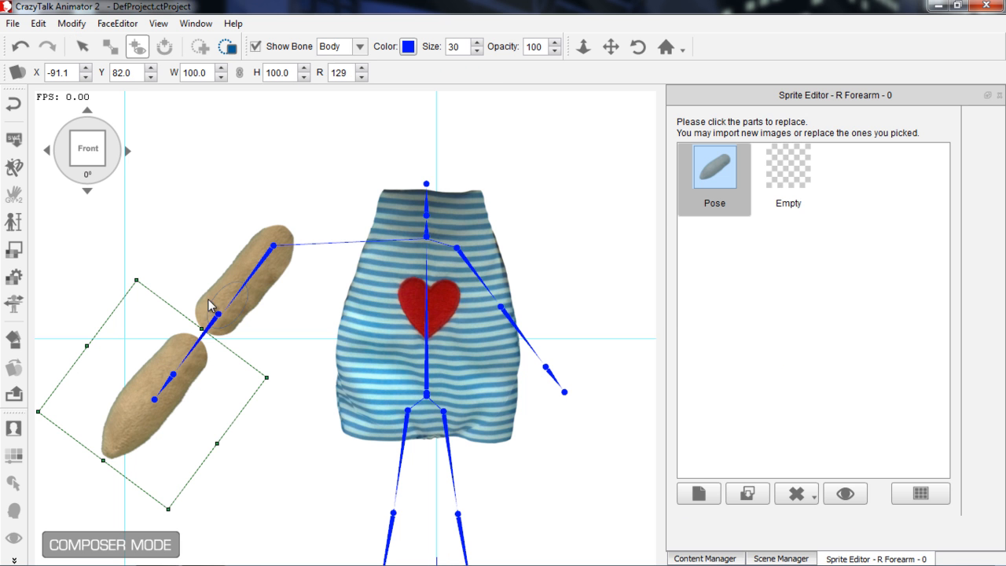
left_click_drag(188, 376, 223, 332)
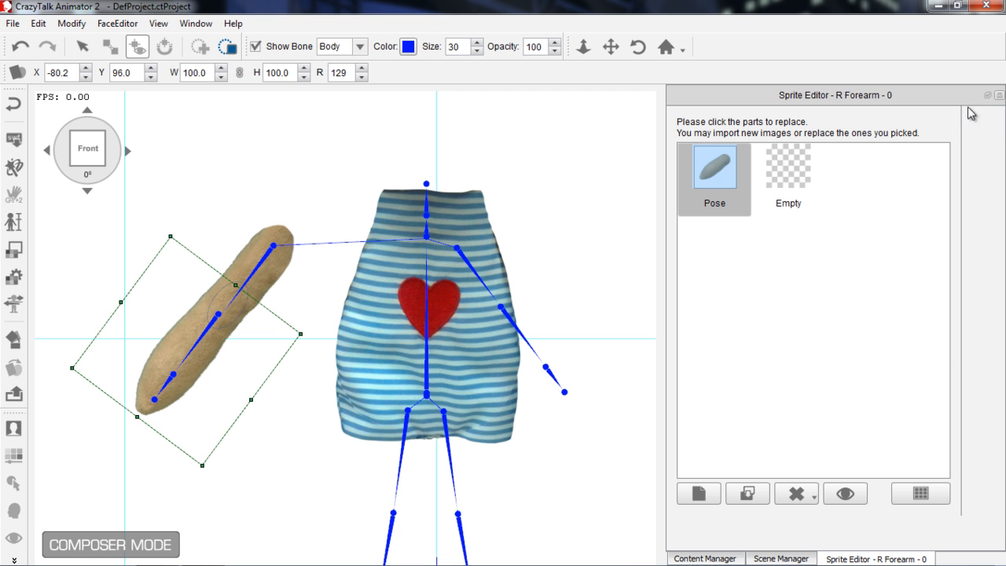
left_click(275, 281)
left_click_drag(301, 371, 339, 389)
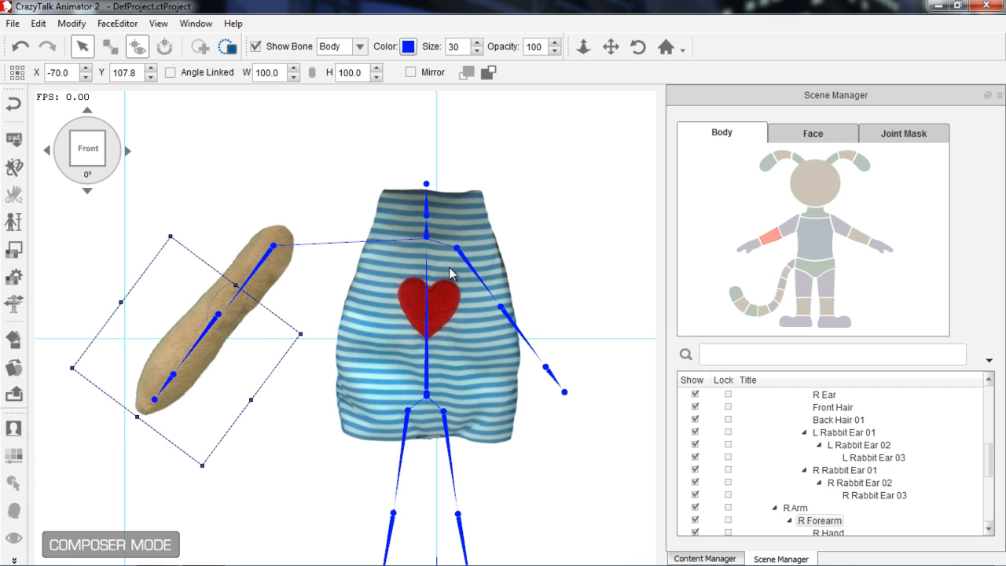
left_click(473, 251)
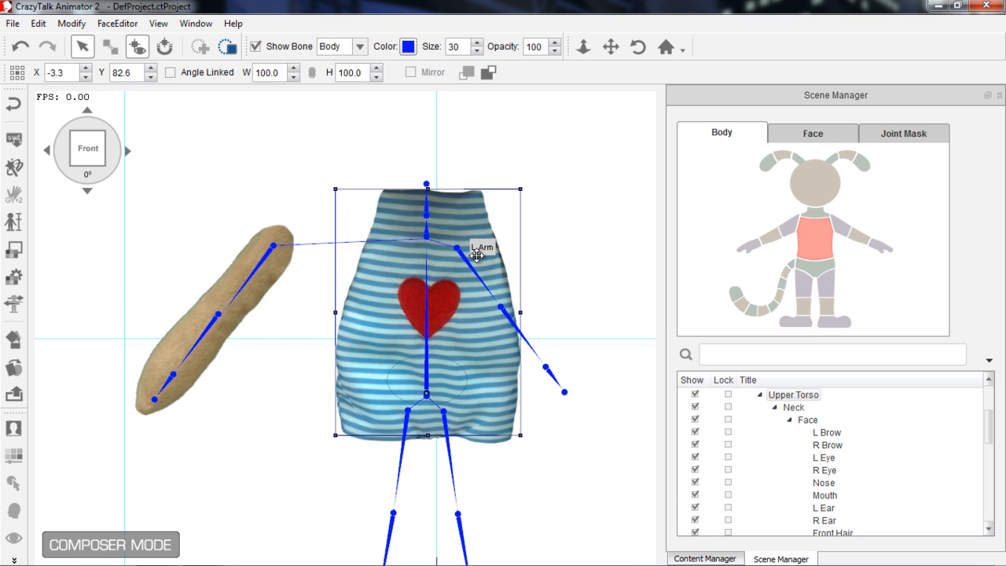
left_click_drag(483, 281, 492, 282)
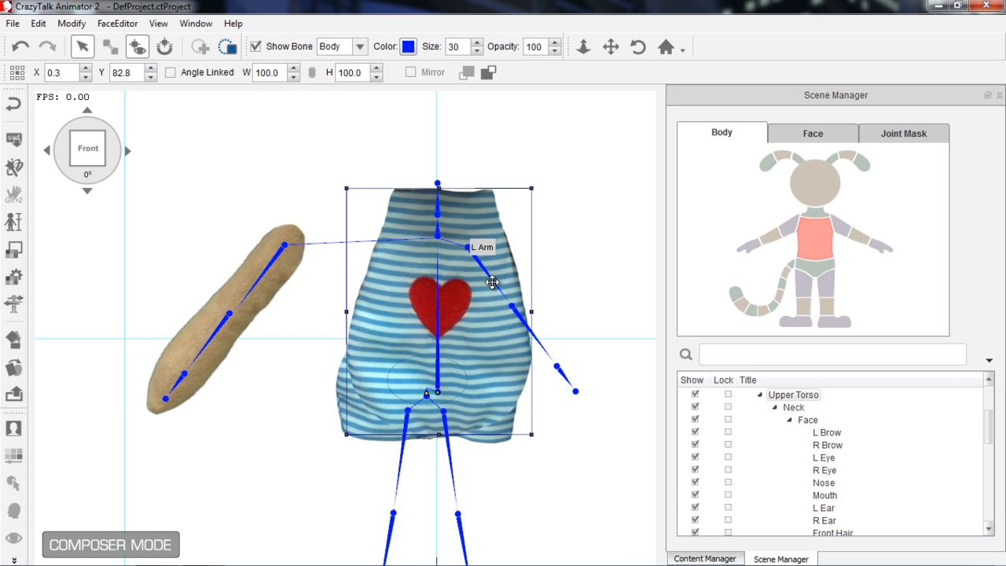
key("ctrl+z")
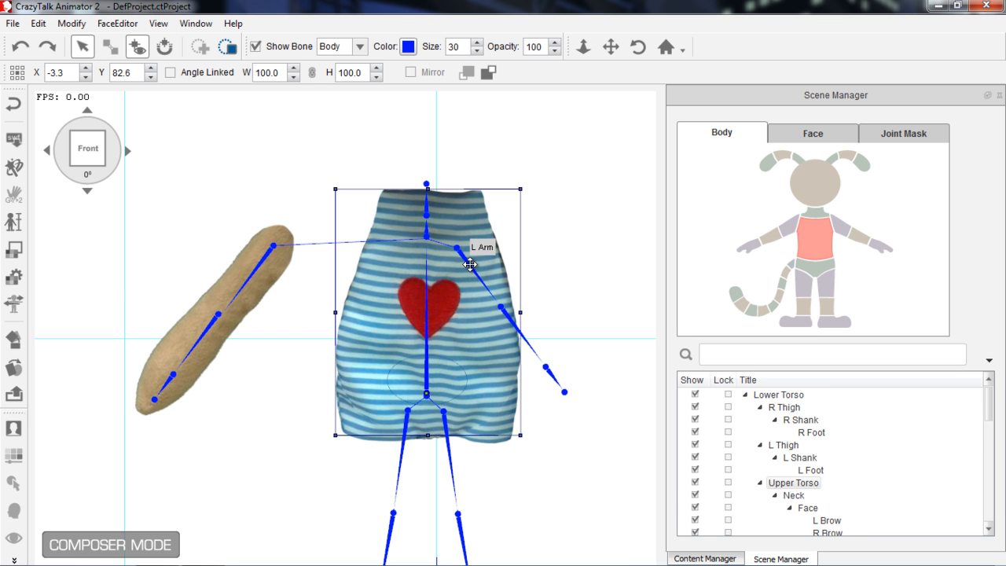
- Import Arm_l from the Hands & Legs folder as the left arm sprite, applied to the current angle only
left_click(838, 229)
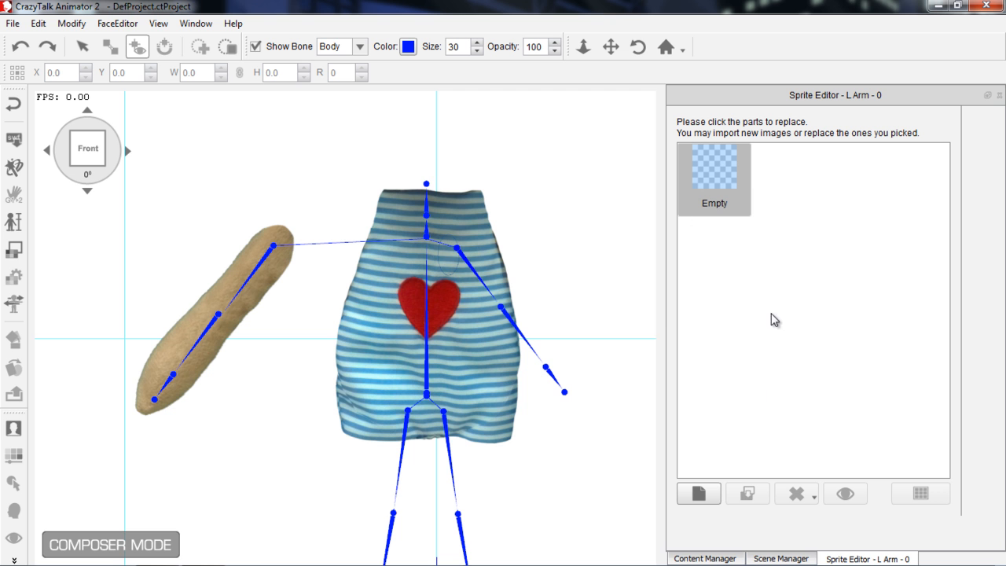
left_click(722, 489)
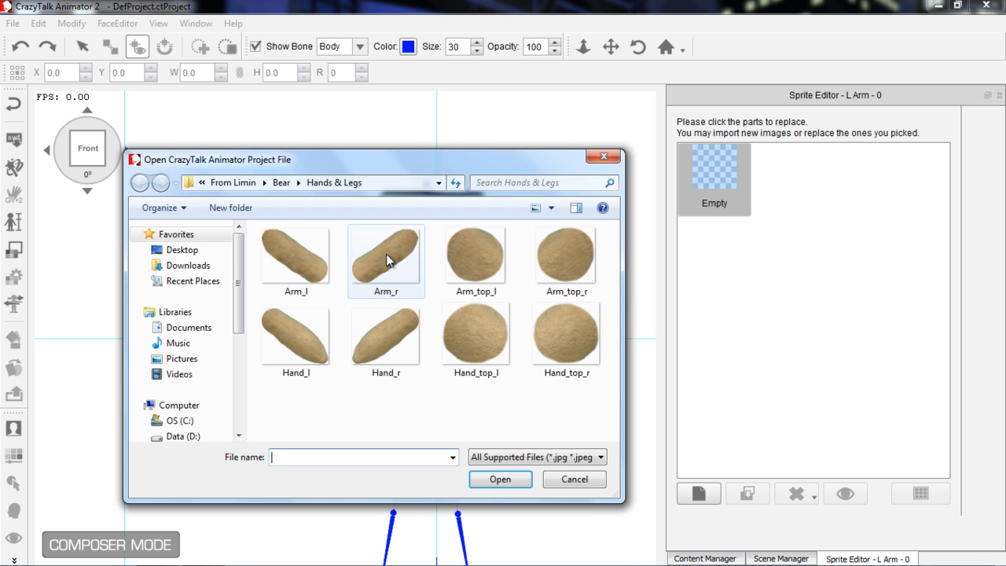
left_click(308, 262)
left_click(505, 478)
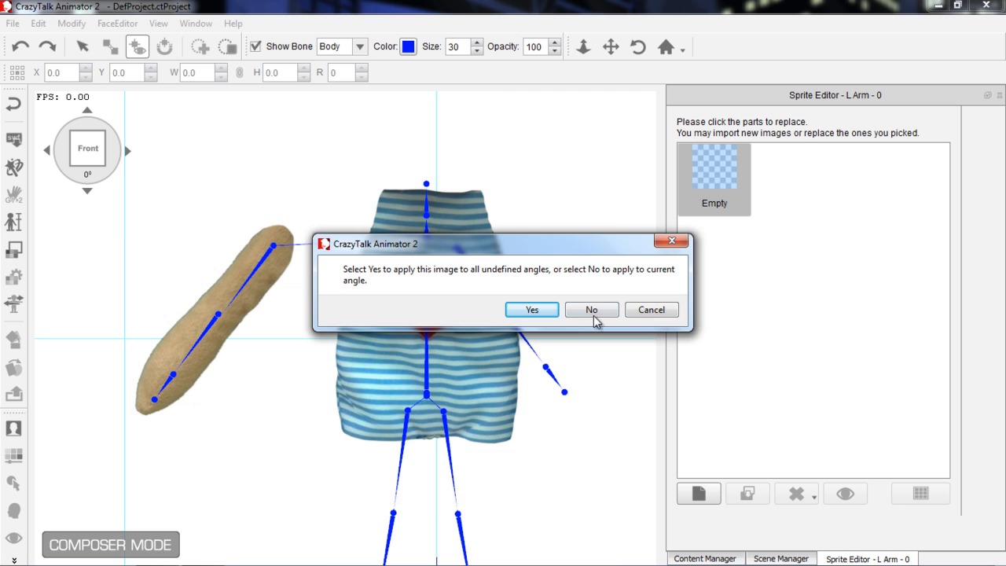
left_click(593, 316)
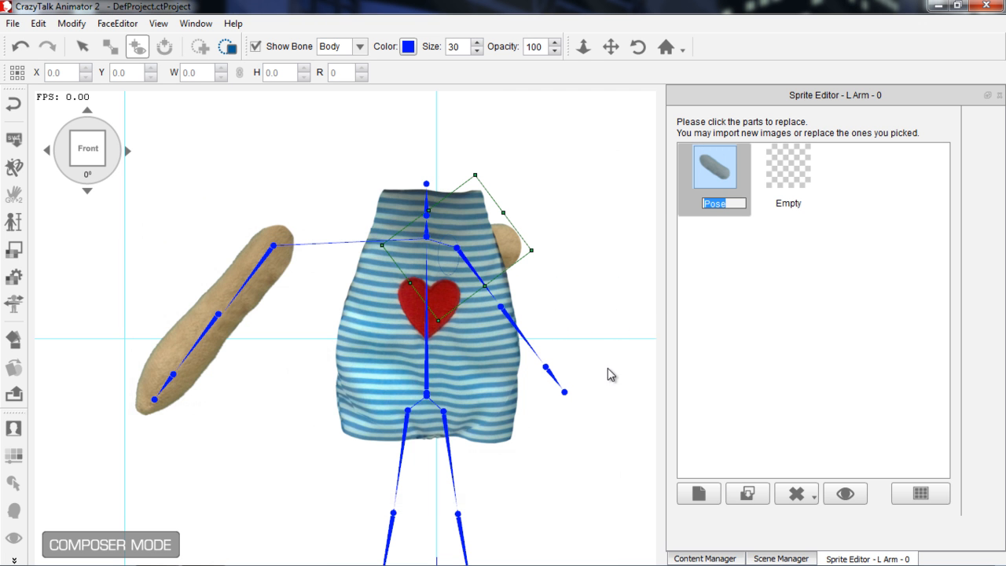
- Import Hand_l from the Hands & Legs folder as the left forearm sprite, applied to the current angle only
left_click(782, 558)
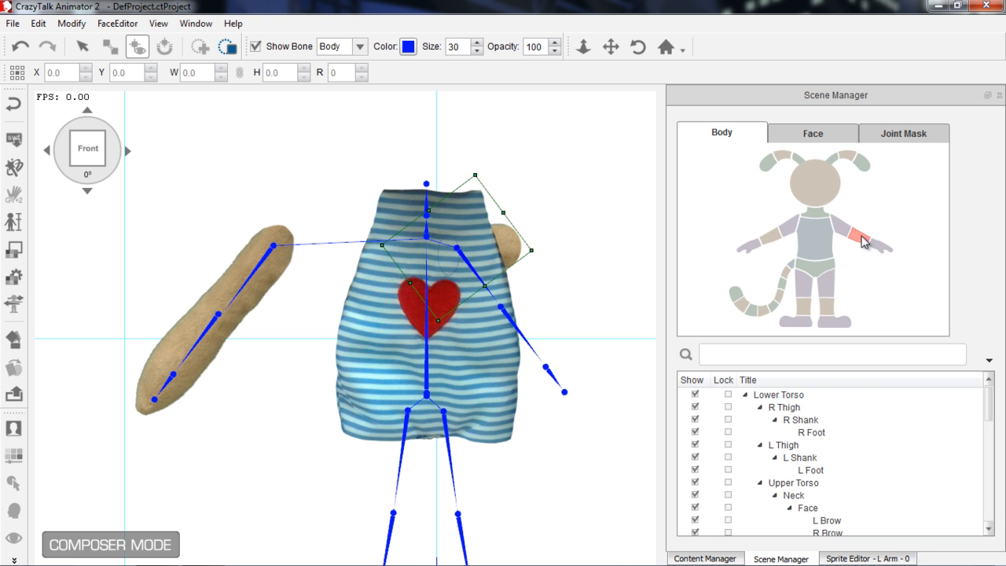
left_click(867, 240)
left_click(867, 558)
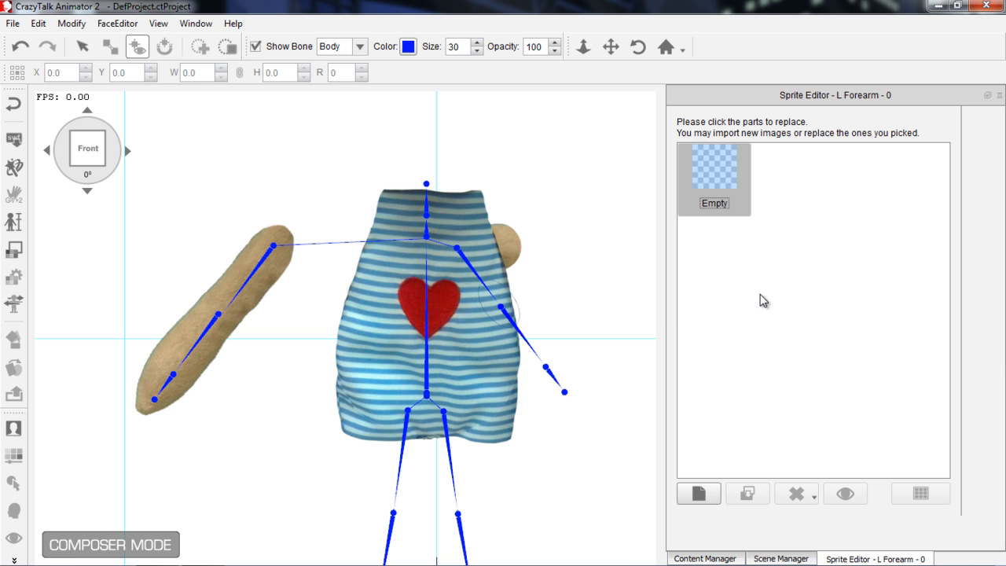
left_click(697, 493)
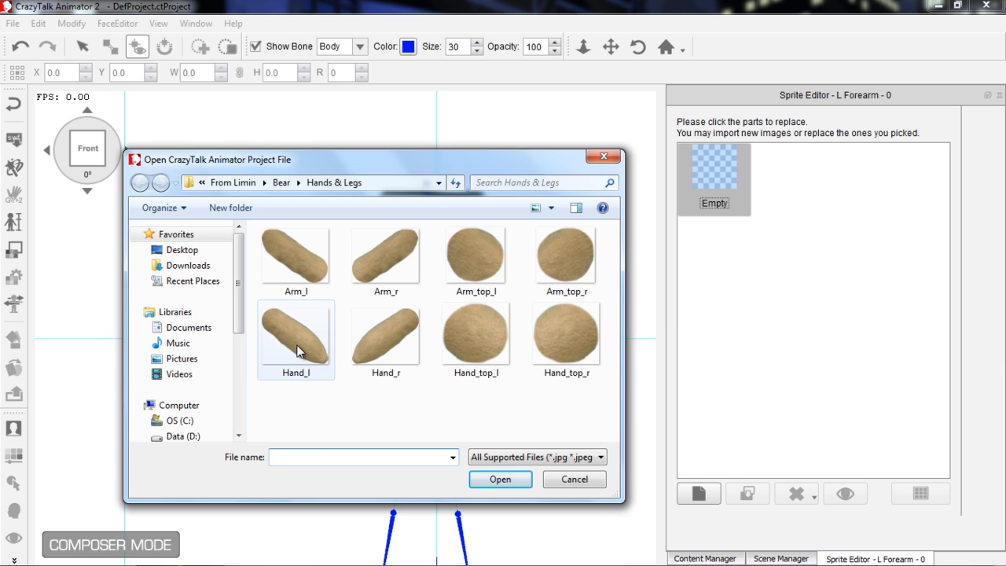
left_click(299, 352)
left_click(500, 479)
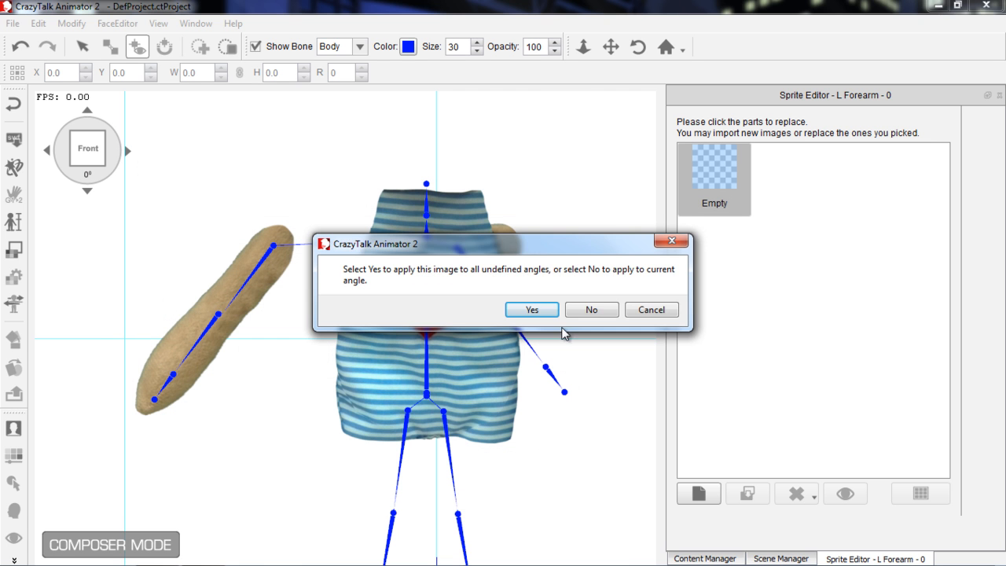
left_click(605, 311)
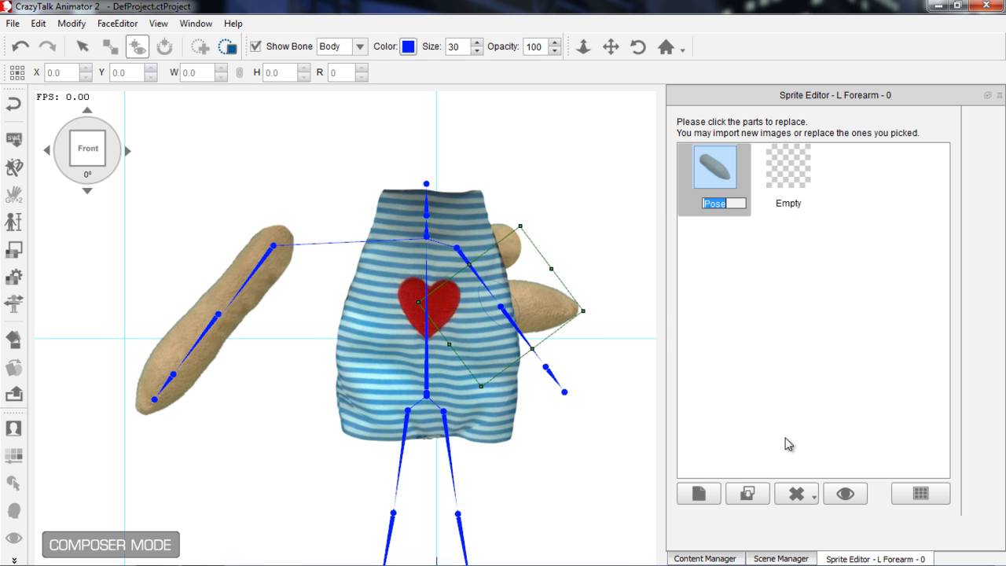
- Move the left arm with its forearm outward, clear of the torso, to about X 46.0, Y 126.7
left_click(507, 247)
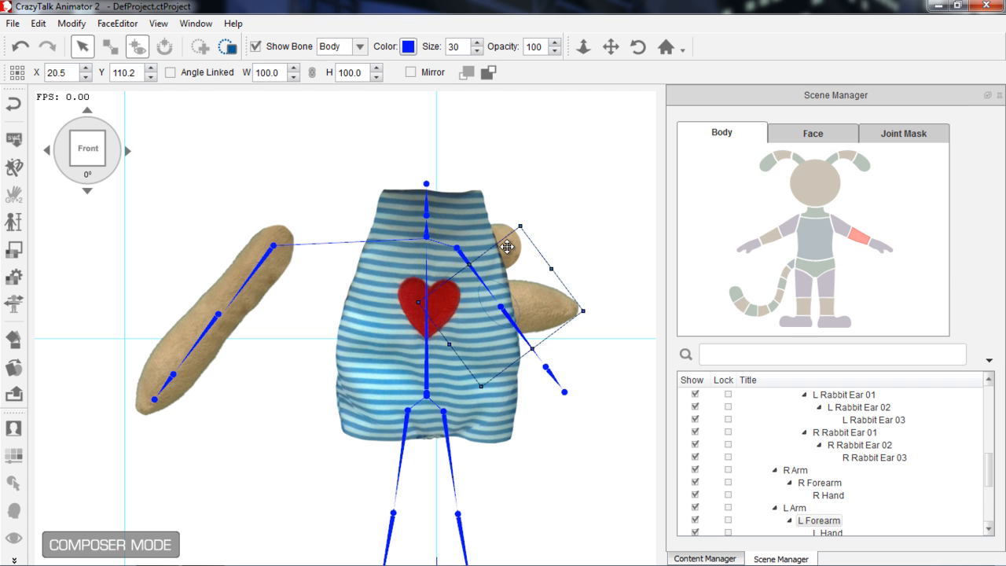
left_click(507, 246)
left_click_drag(503, 248, 614, 251)
left_click_drag(583, 382, 468, 401)
scroll(470, 416, "down", 2)
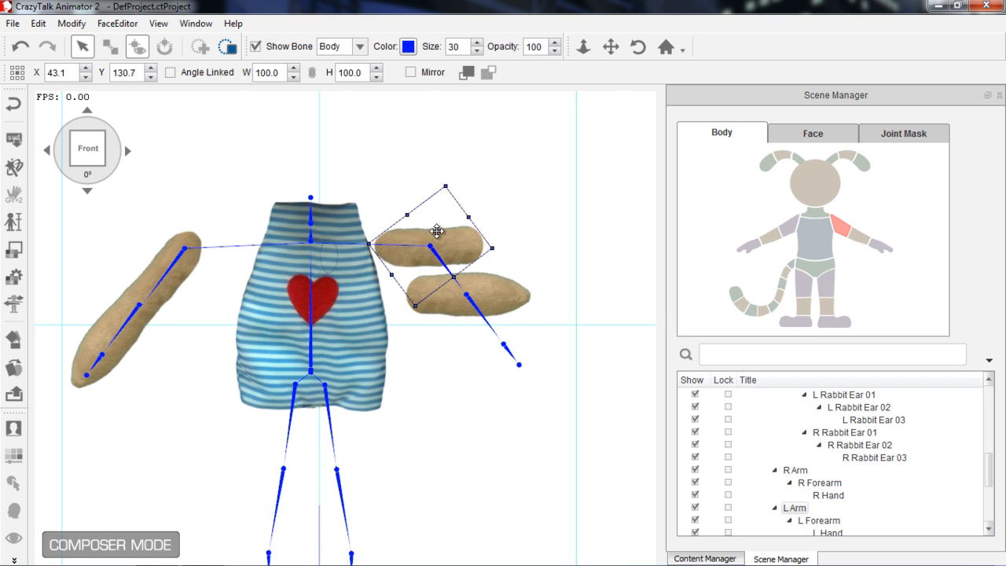
left_click_drag(462, 239, 474, 252)
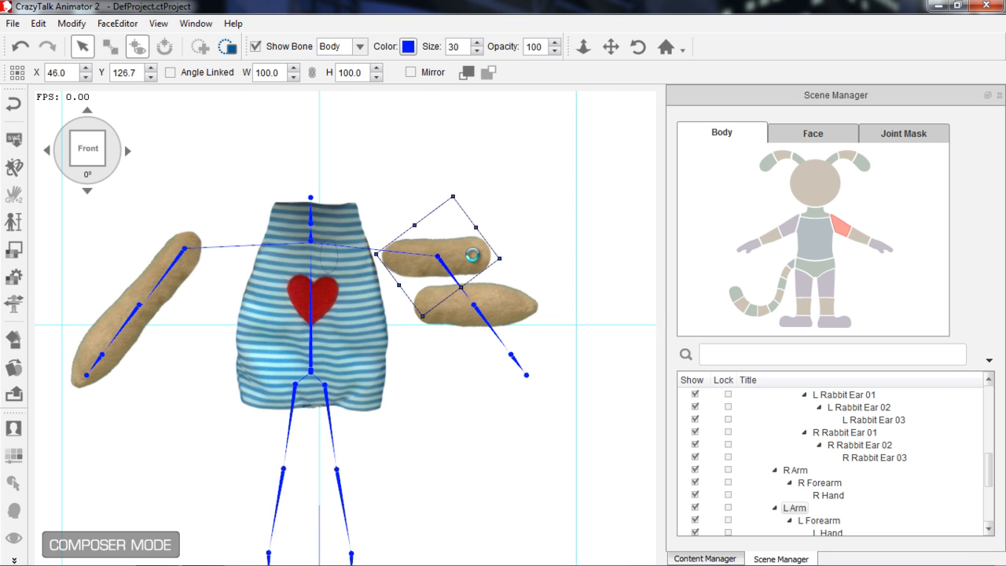
- Rotate the left arm sprite to 233 degrees and place it along the upper arm bone at about X 54.6, Y 114.9
double_click(472, 254)
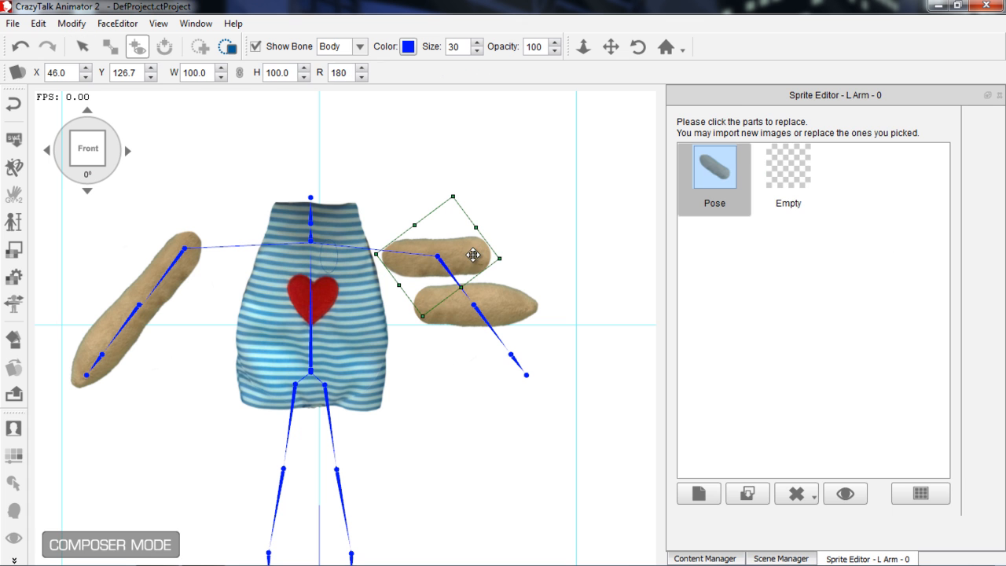
left_click_drag(514, 265, 475, 301)
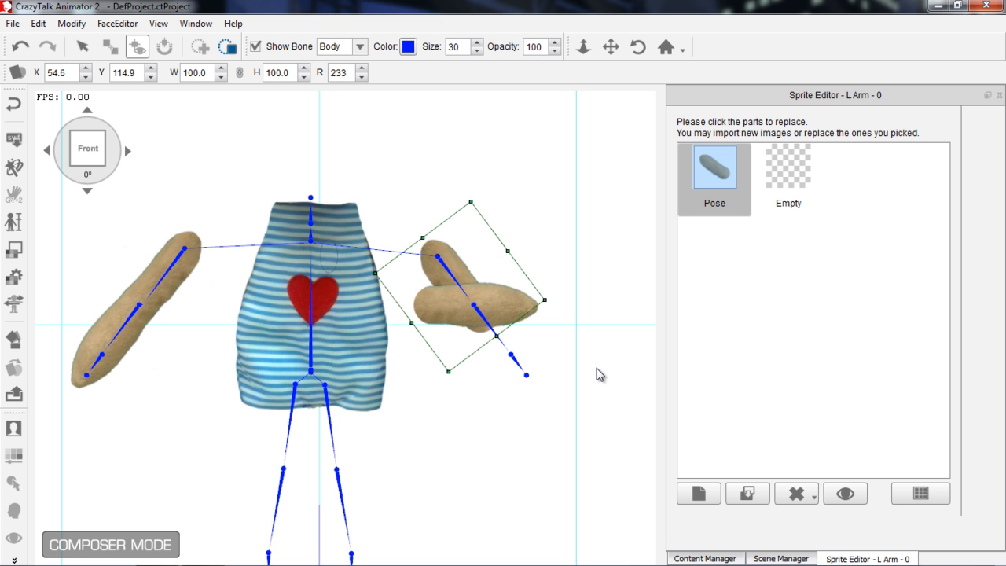
- Rotate the left forearm sprite and place it along the left forearm bone, in line with the upper arm
left_click(518, 307)
left_click_drag(521, 307, 553, 397)
left_click_drag(529, 355, 517, 337)
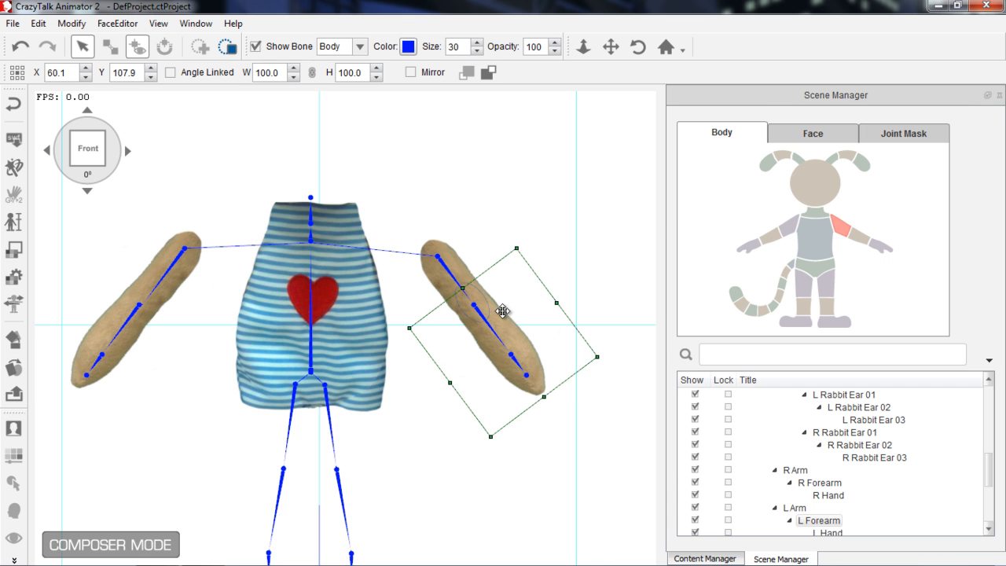
- Shift the left forearm slightly outward along the arm to about X 63.2, Y 104.7
mouse_move(523, 336)
left_mouse_down()
mouse_move(534, 346)
mouse_move(512, 324)
left_mouse_up()
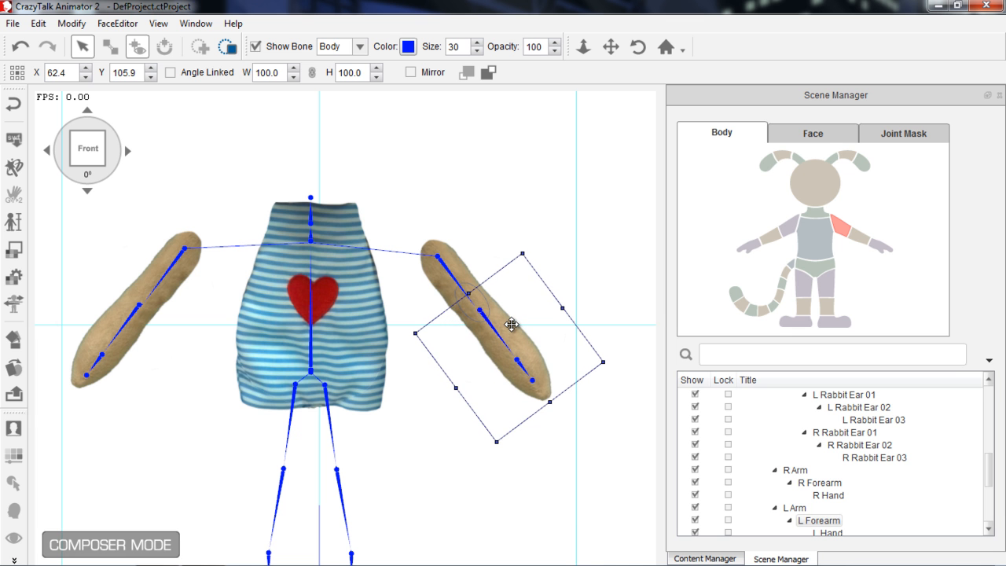
left_click_drag(571, 402, 492, 340)
mouse_move(578, 401)
left_mouse_down()
mouse_move(552, 426)
mouse_move(621, 353)
mouse_move(566, 399)
left_mouse_up()
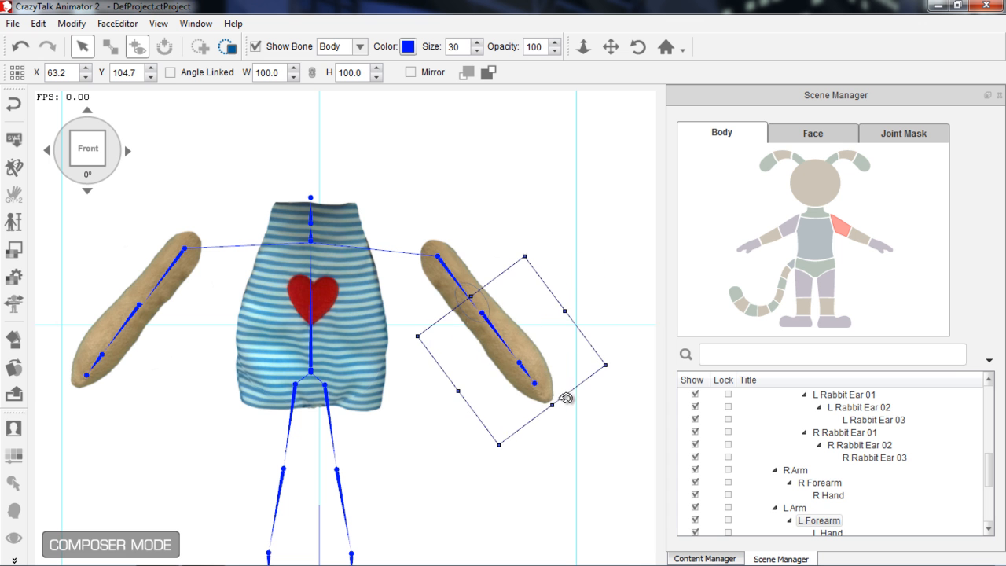
- Attach both arms at the torso's shoulders, the left arm at about X 14.4, Y 131.9 and the right arm at about X -18.4, Y 132.1
left_click(453, 274)
left_click_drag(459, 278, 382, 269)
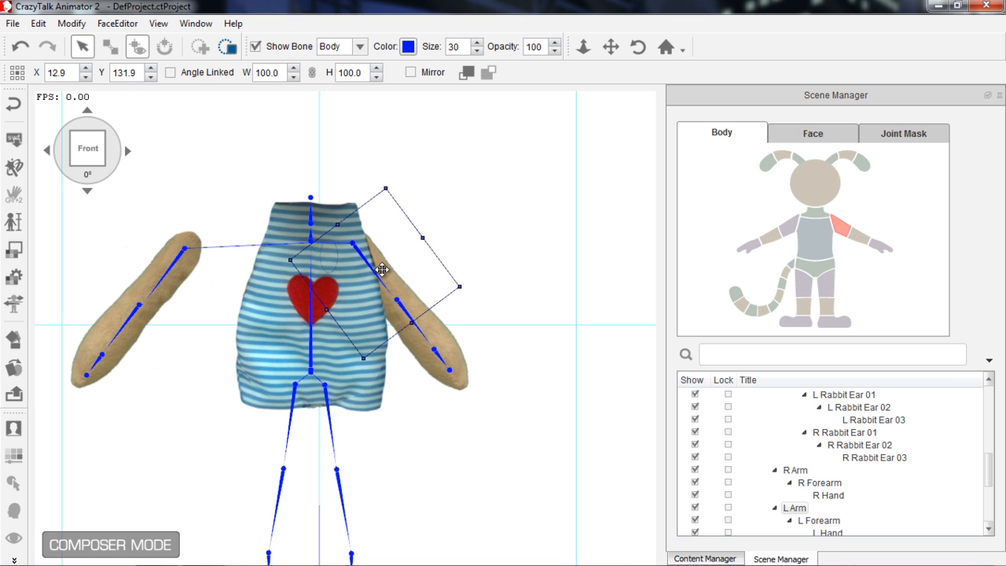
left_click(182, 259)
left_click_drag(179, 263, 266, 261)
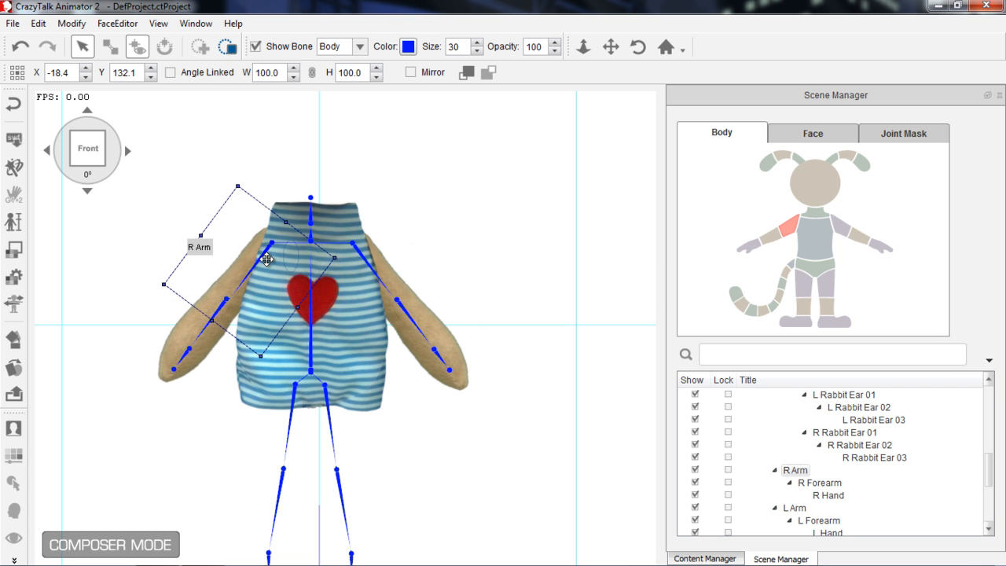
left_click(389, 282)
left_click_drag(390, 282, 399, 284)
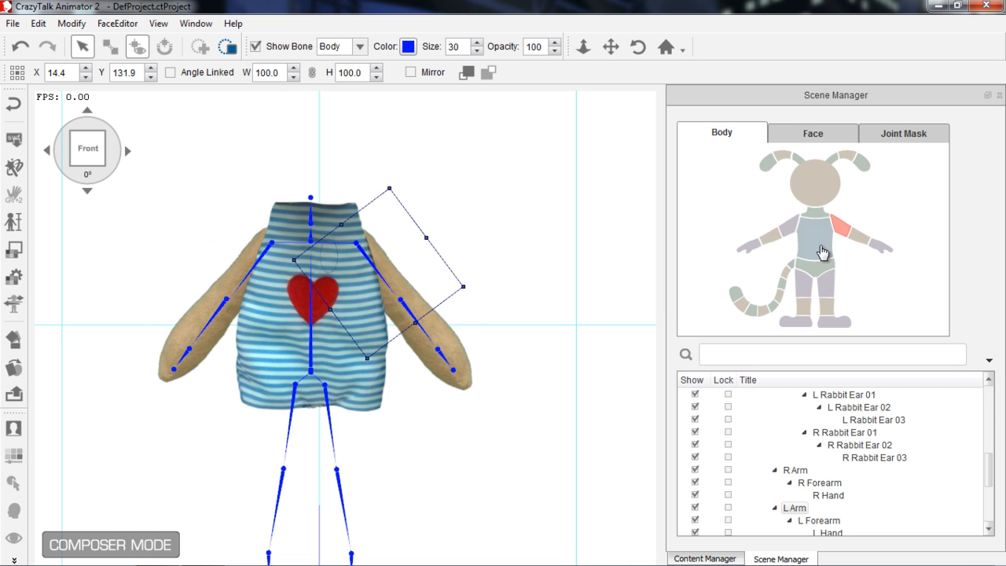
- Import Thigh_l from the Legs folder as the left thigh sprite, for the current angle only, and place it at about X 1.4, Y 66.1
left_click(830, 292)
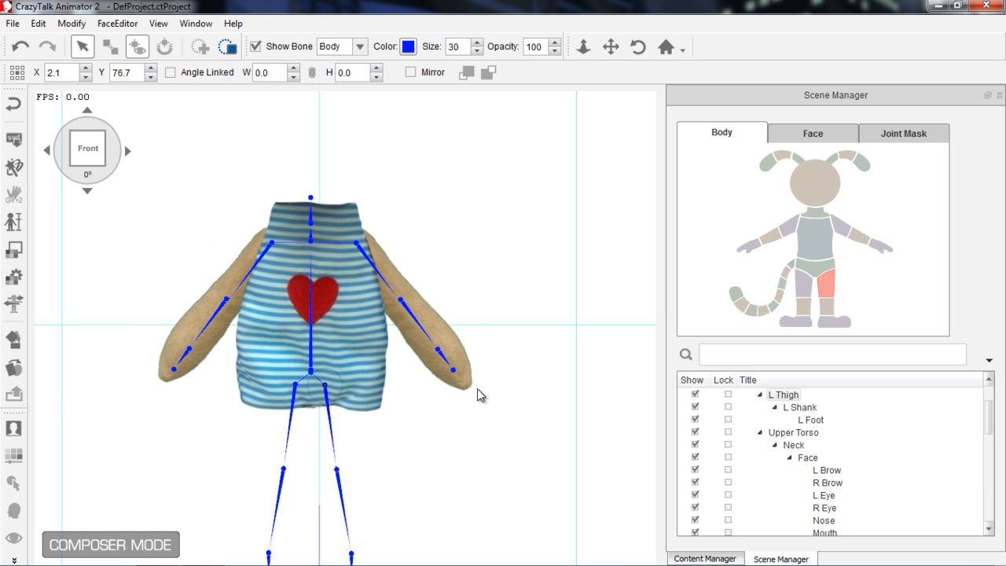
left_click_drag(511, 440, 507, 290)
scroll(506, 322, "down", 2)
left_click_drag(506, 357, 502, 370)
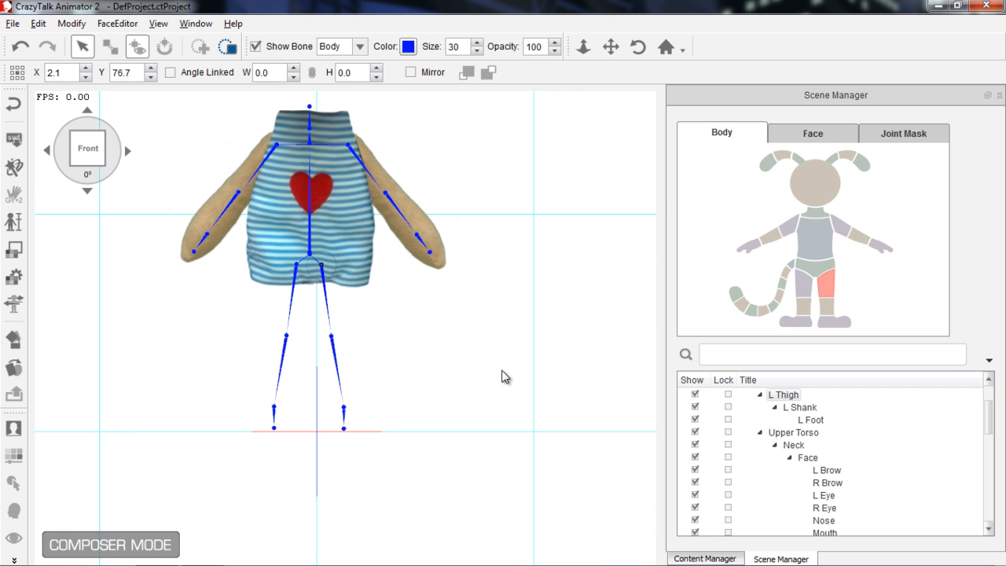
left_click(13, 366)
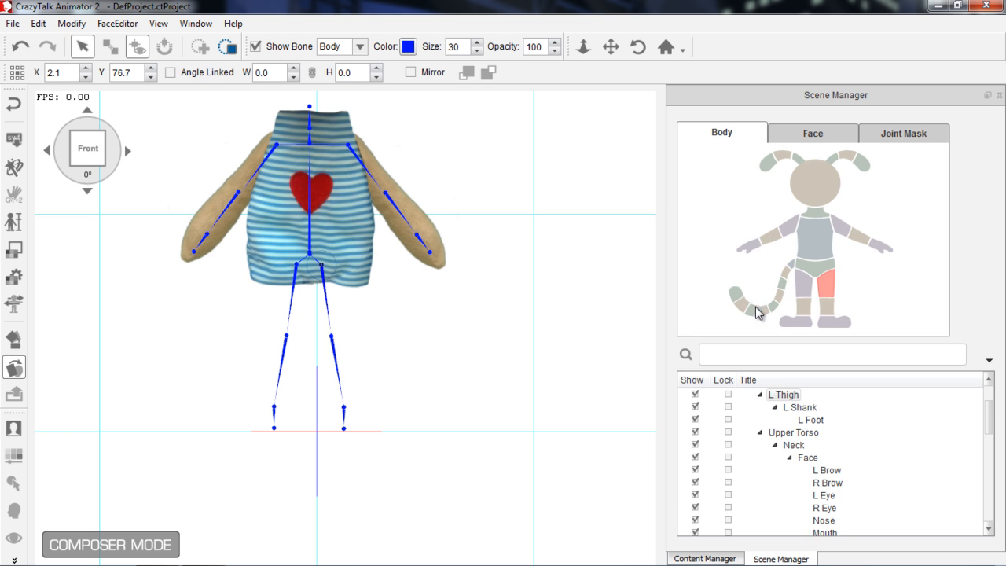
left_click(698, 493)
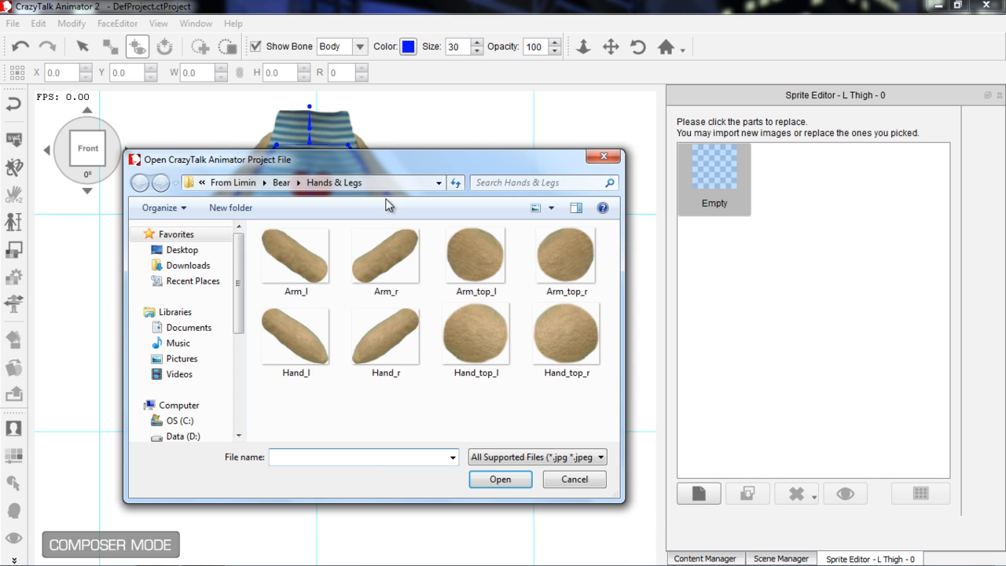
left_click(281, 182)
left_click(463, 267)
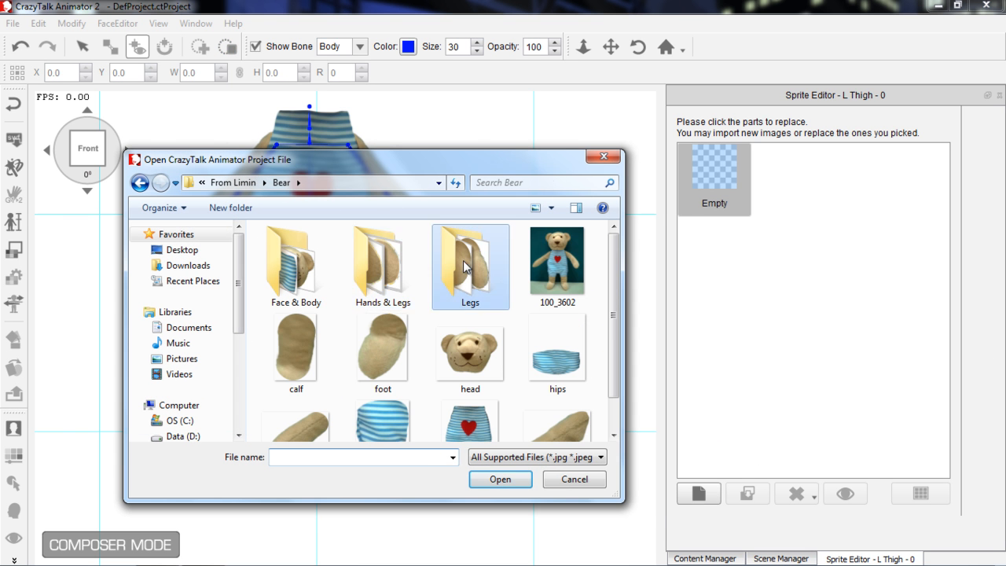
double_click(463, 267)
left_click_drag(400, 160, 362, 135)
left_click(259, 326)
left_click(461, 455)
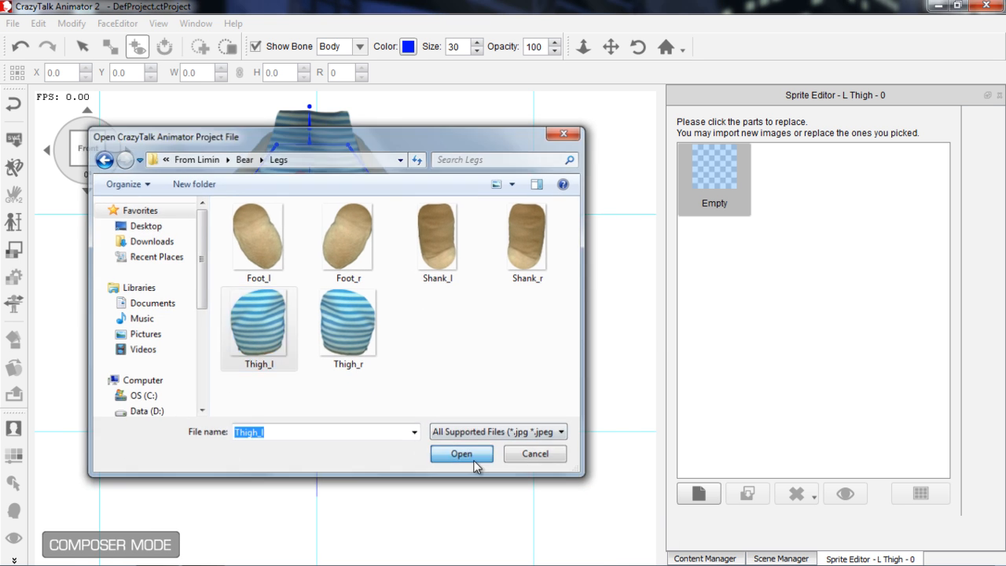
left_click(591, 311)
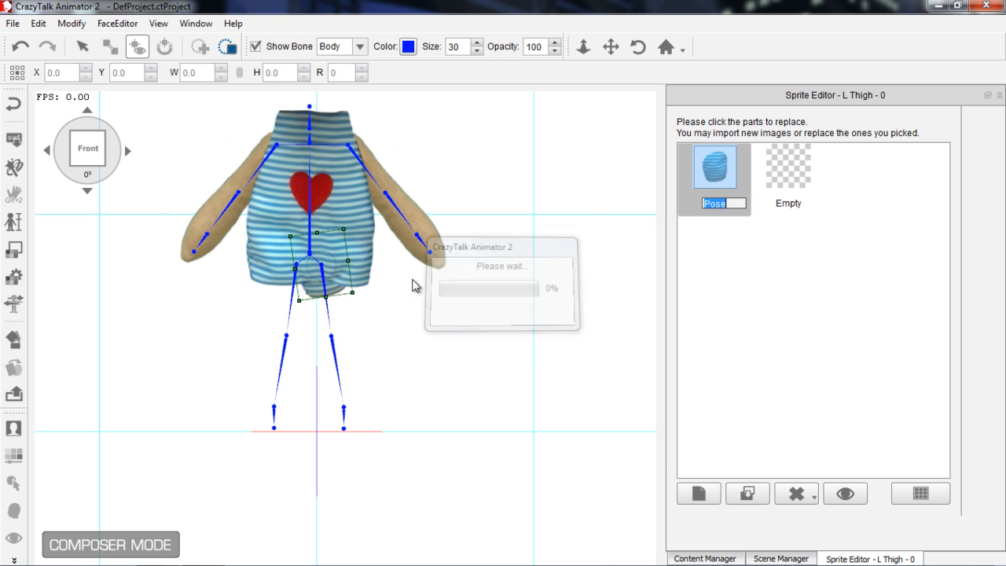
left_click_drag(338, 268, 335, 292)
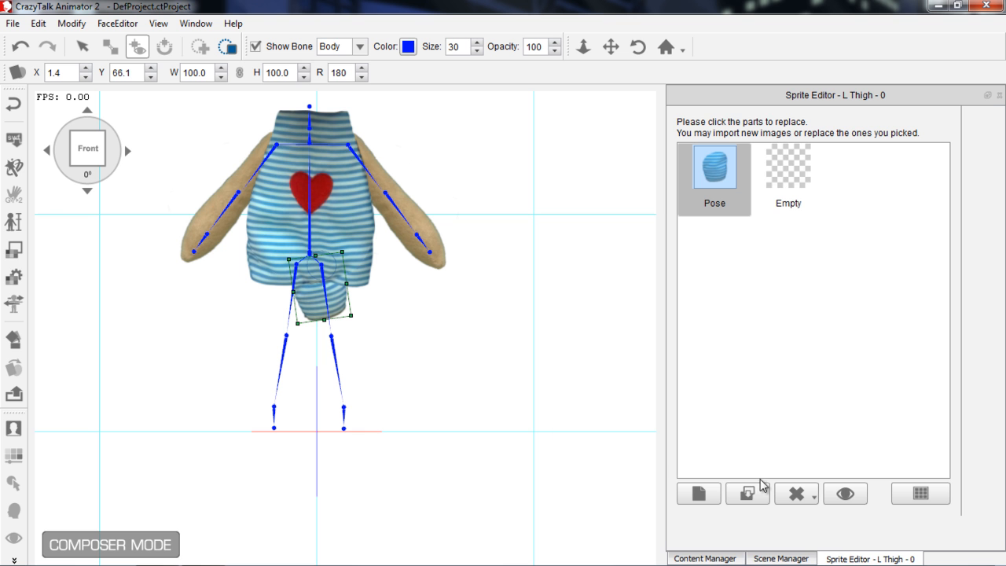
- Import Shank_l as the left shank sprite for the current angle only and place it along the shank bone at about X 8.4, Y 32.3
left_click(792, 559)
left_click(829, 316)
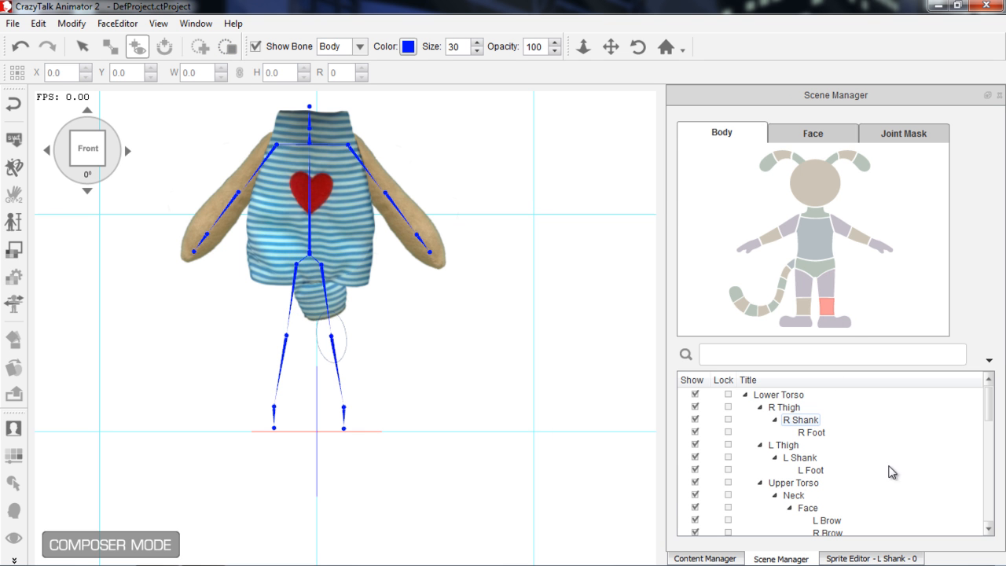
left_click(881, 559)
left_click(699, 493)
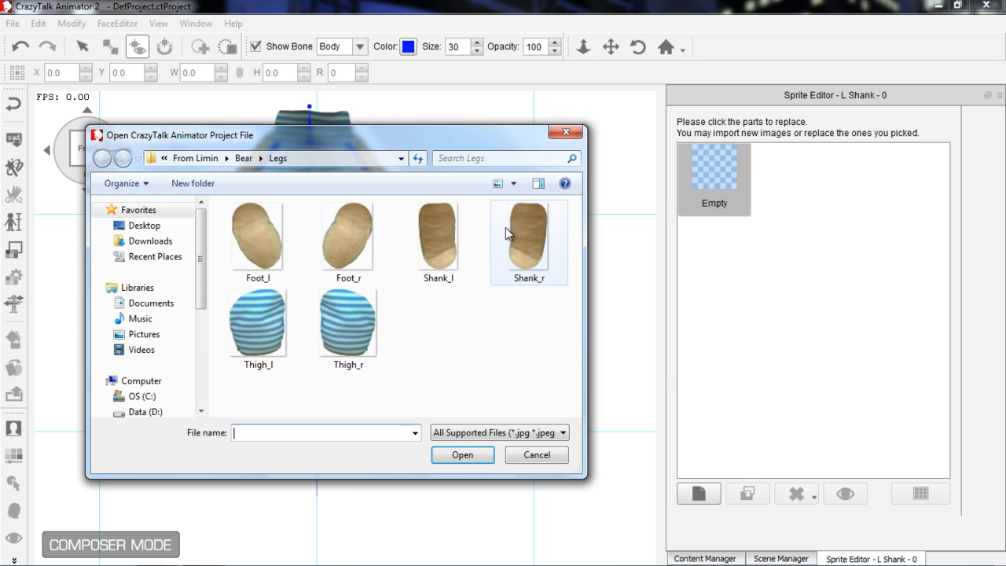
left_click(438, 237)
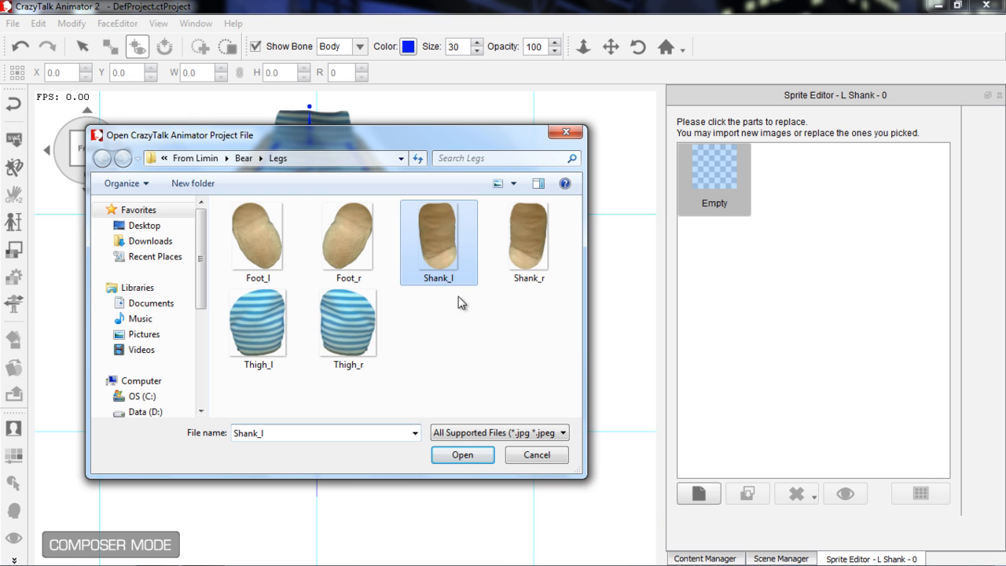
left_click(462, 454)
left_click(596, 309)
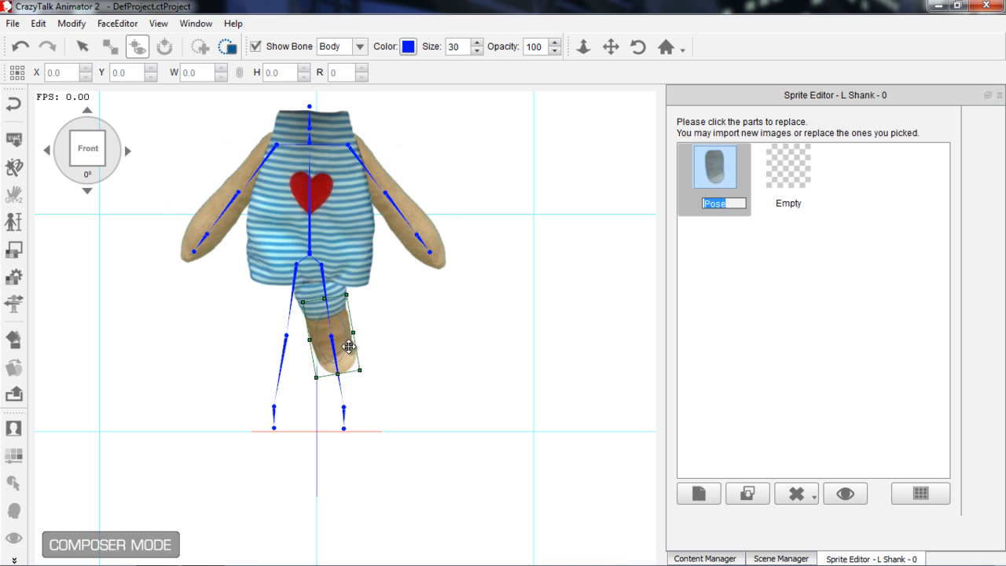
mouse_move(344, 334)
left_mouse_down()
mouse_move(355, 363)
mouse_move(345, 353)
left_mouse_up()
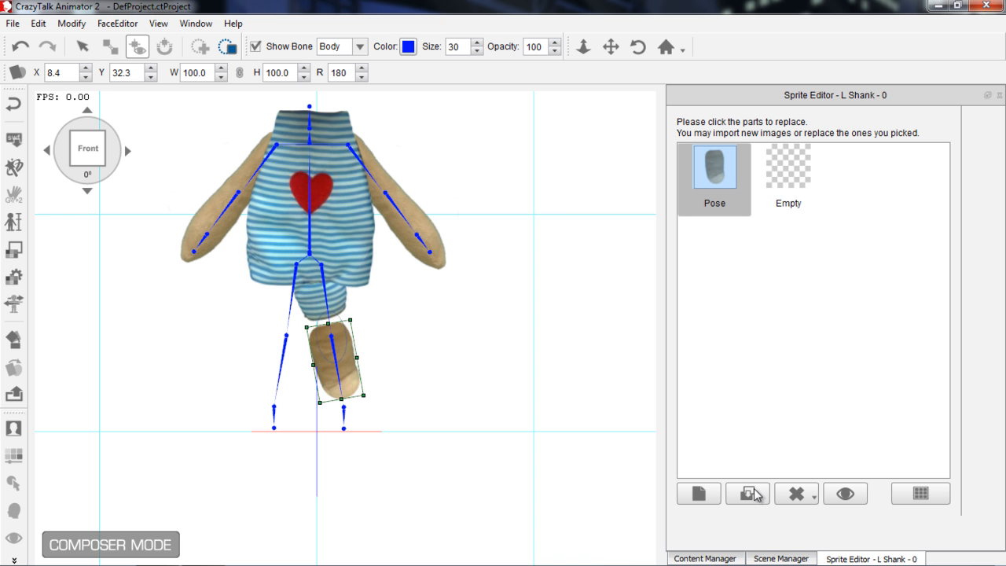
- Import Foot_l as the left foot sprite for the current angle only and place it below the shank at about X 16.2, Y 2.7
left_click(791, 557)
left_click(834, 332)
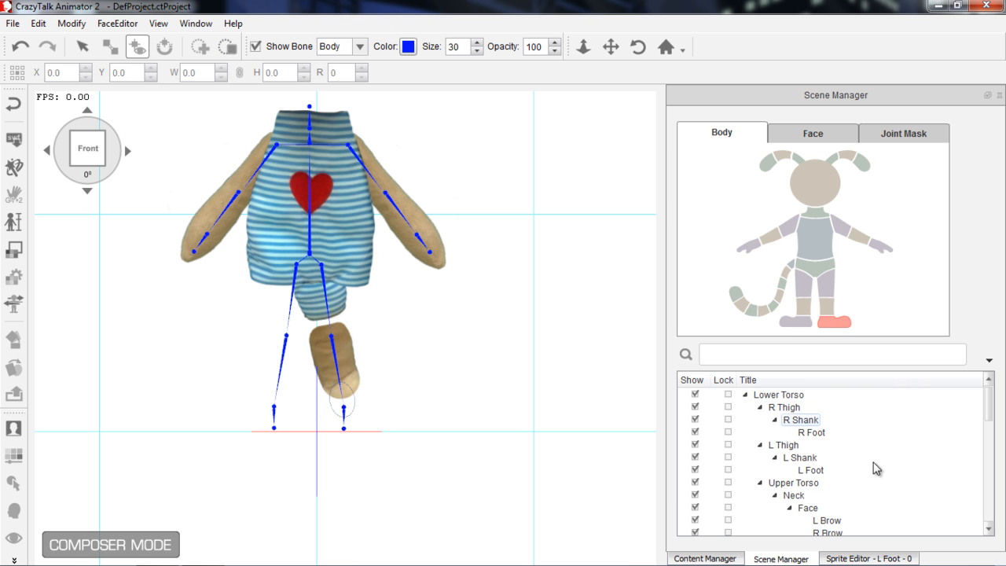
left_click(868, 559)
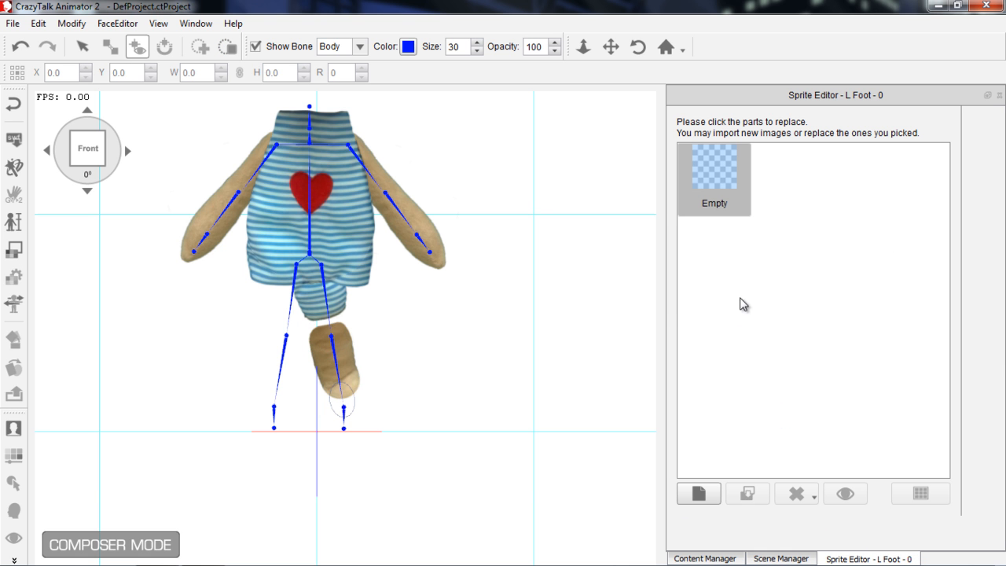
left_click(699, 494)
left_click(261, 241)
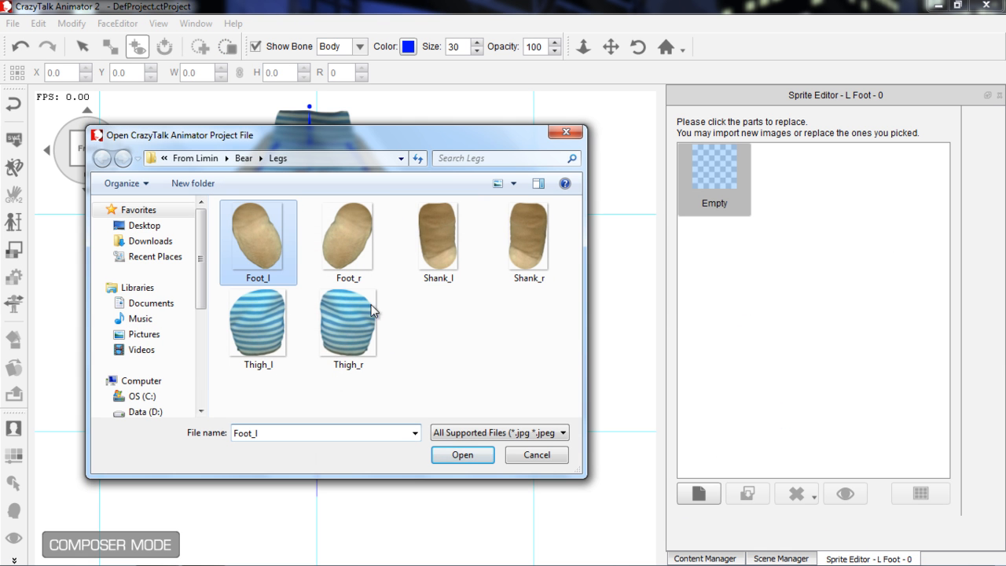
left_click(473, 453)
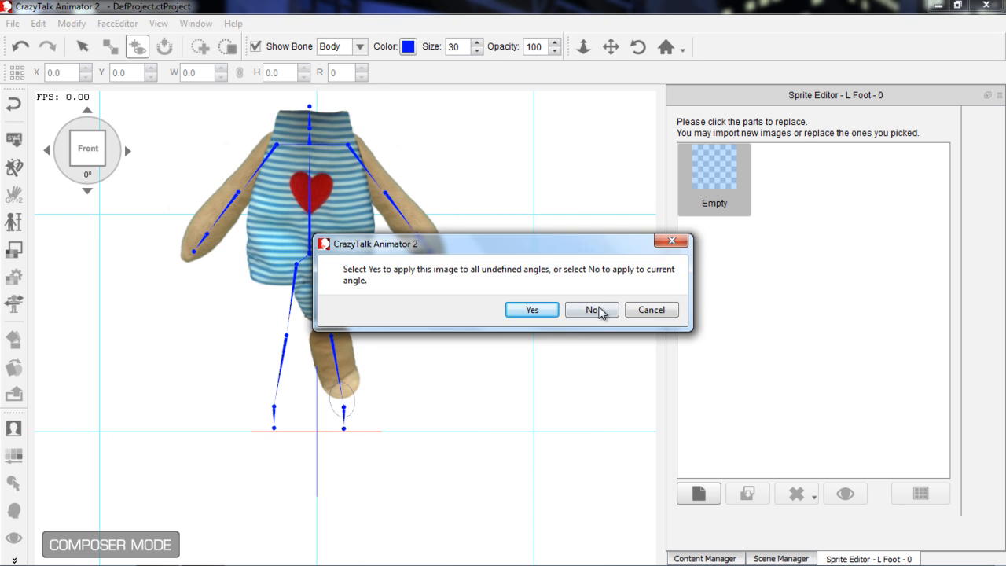
left_click(595, 310)
mouse_move(373, 421)
left_mouse_down()
mouse_move(396, 422)
mouse_move(371, 433)
left_mouse_up()
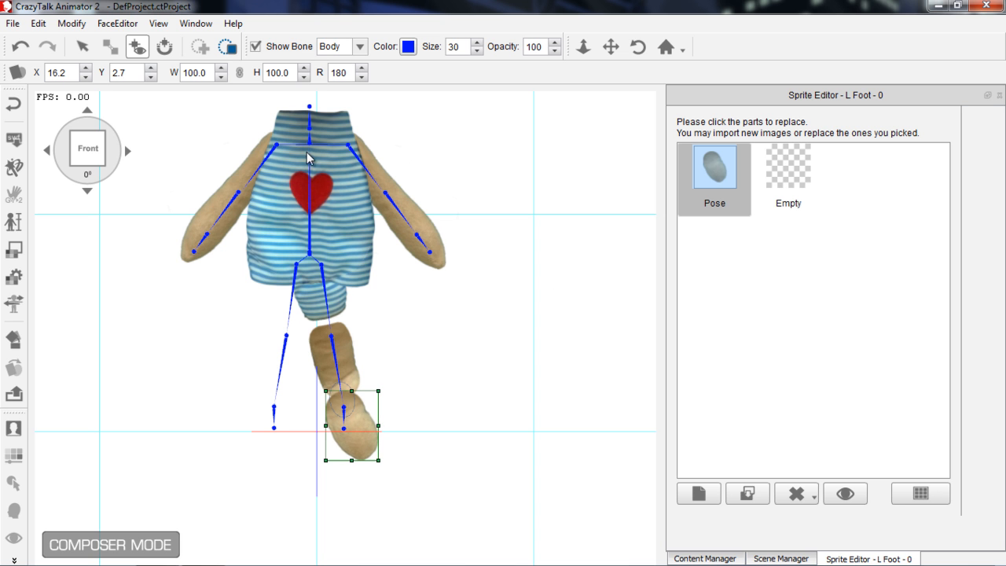
- Import Thigh_r as the right thigh sprite for the current angle only and place it at about X -9.6, Y 65.5
left_click(783, 558)
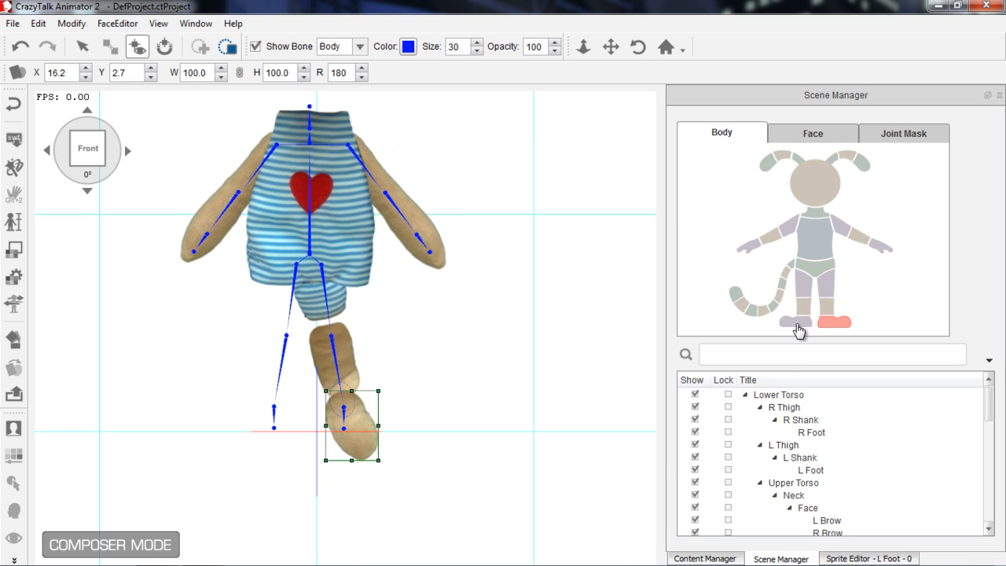
left_click(802, 287)
left_click(882, 558)
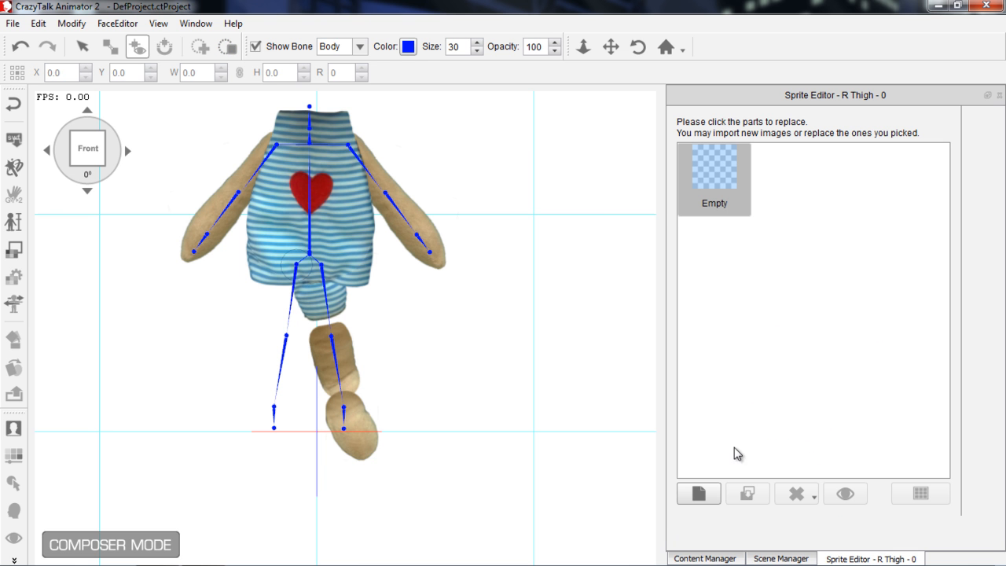
left_click(698, 493)
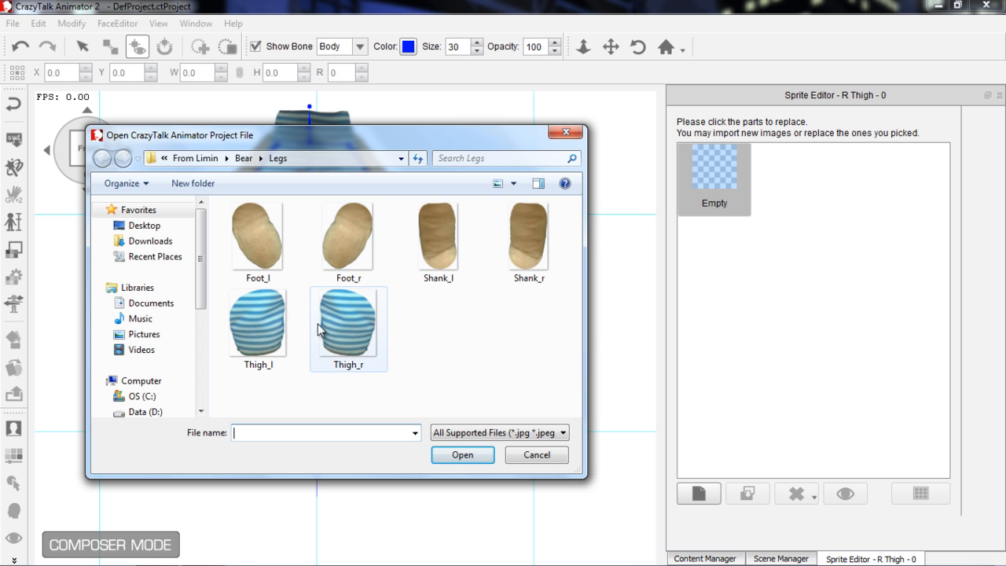
left_click(354, 328)
left_click(463, 454)
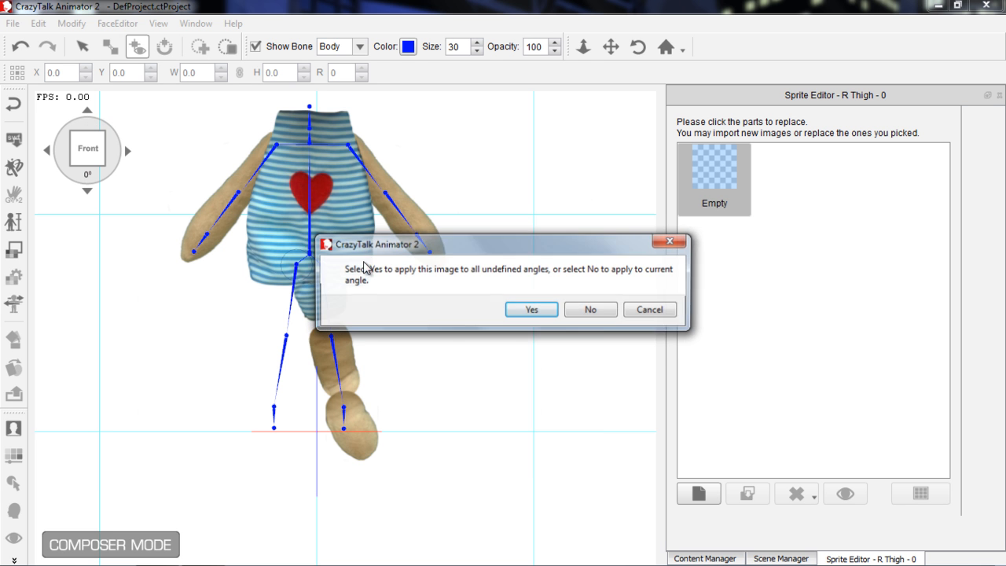
left_click(582, 312)
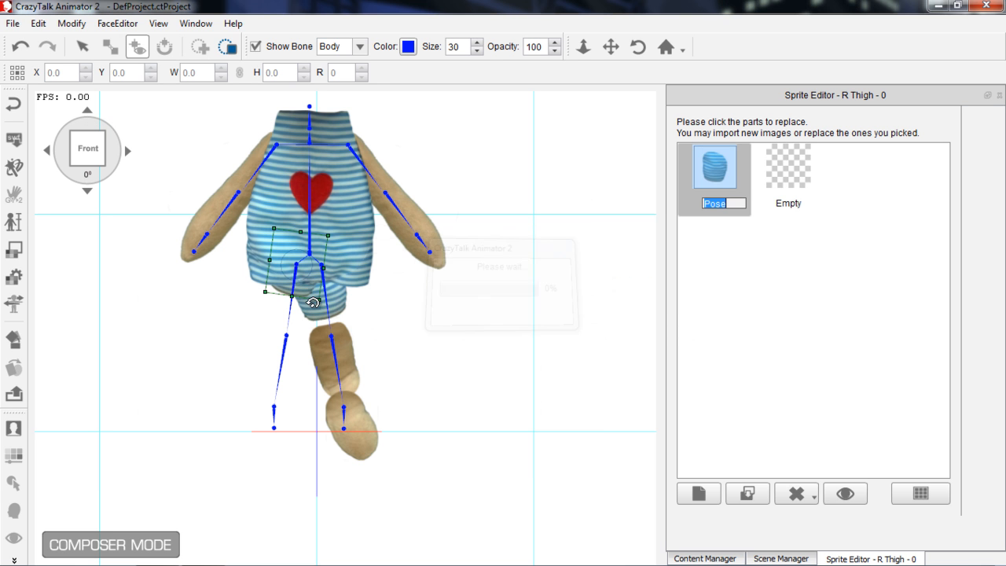
mouse_move(306, 287)
left_mouse_down()
mouse_move(303, 319)
mouse_move(309, 302)
left_mouse_up()
- Import Shank_r as the right shank sprite for the current angle only and place it along its bone at about X -16.0, Y 33.3
left_click(781, 558)
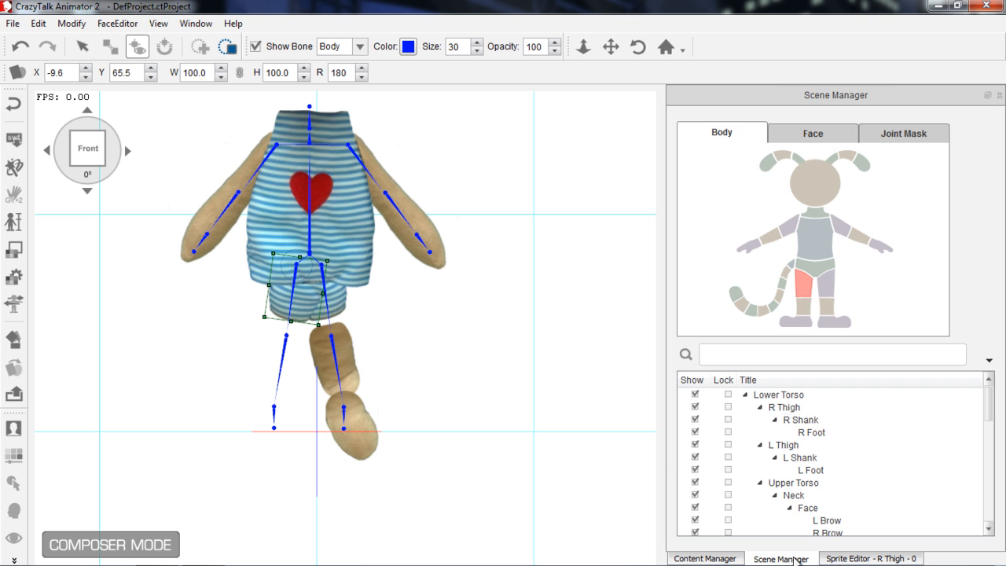
left_click(803, 307)
left_click(881, 554)
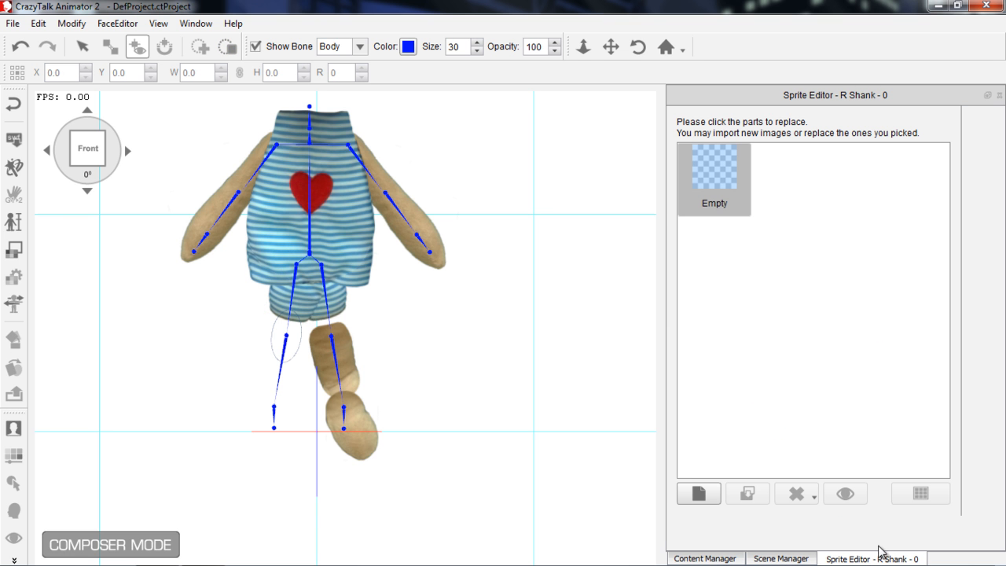
left_click(699, 493)
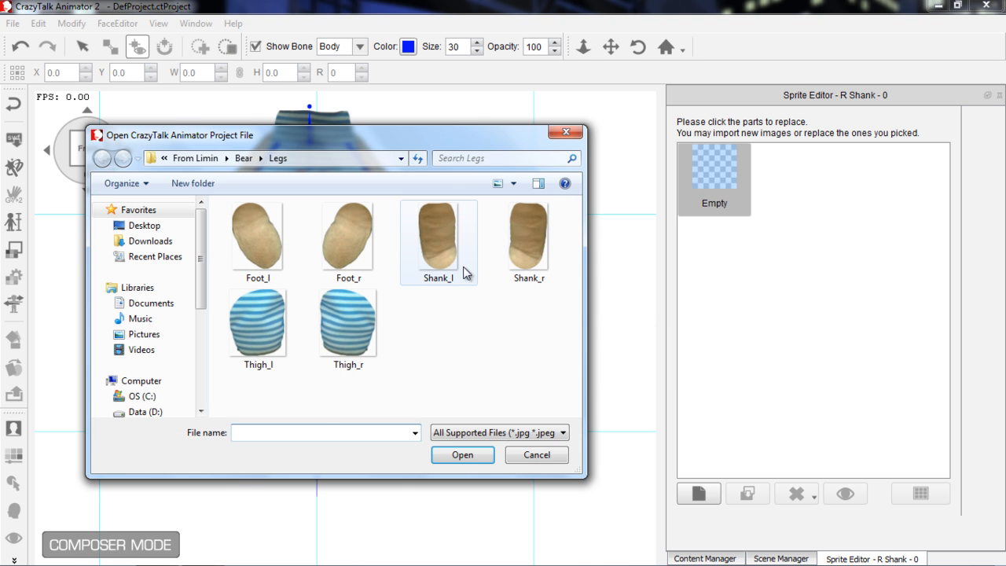
left_click(525, 277)
left_click(467, 455)
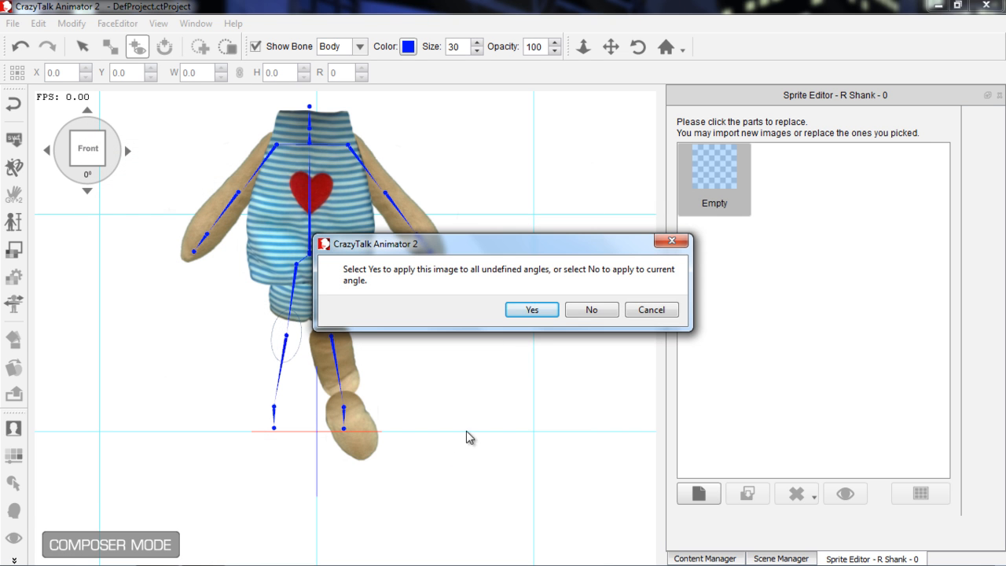
left_click(589, 312)
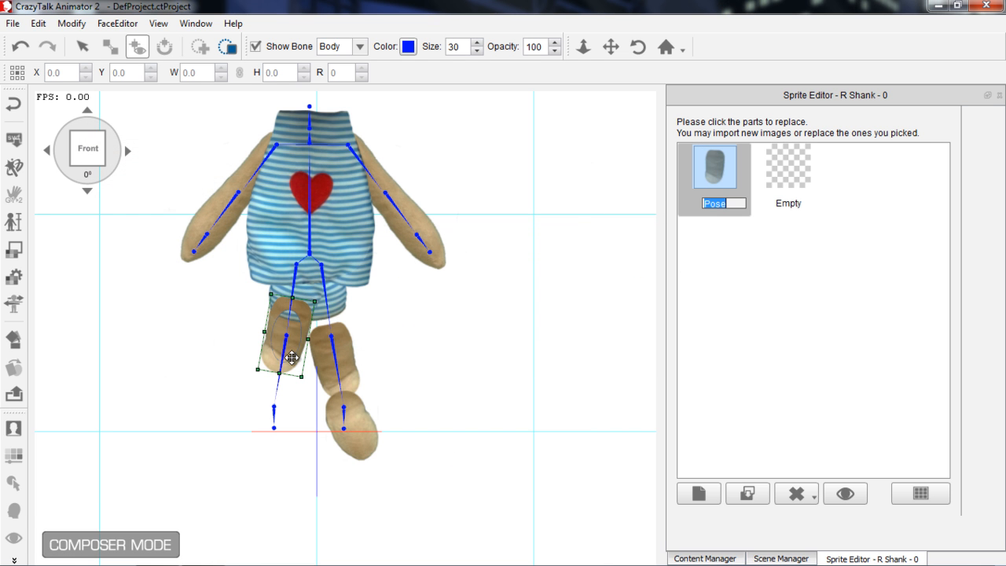
left_click_drag(290, 353, 286, 376)
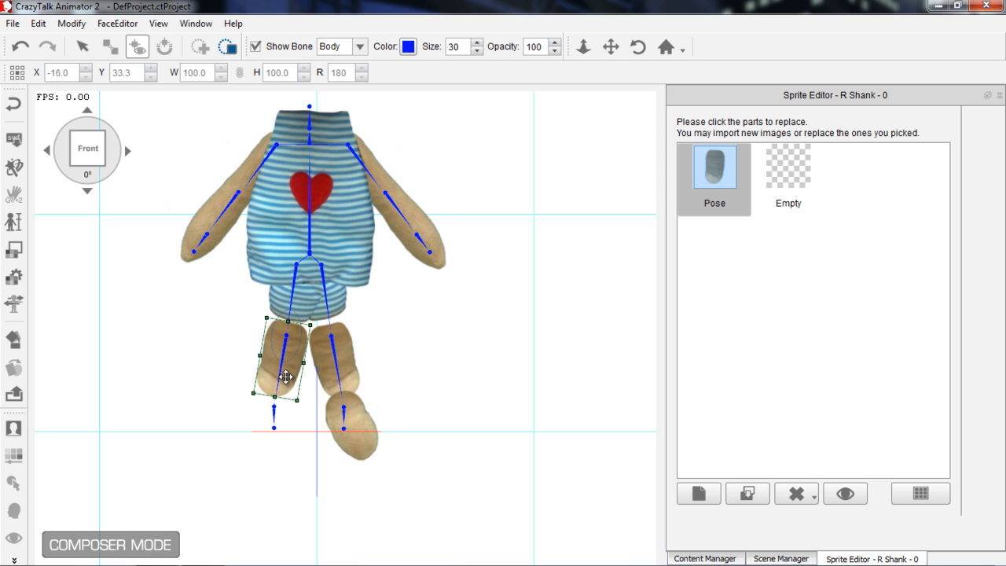
- Import Foot_r as the right foot sprite for the current angle only and place it below the shank at about X -23.1, Y 3.3
left_click(792, 555)
left_click(793, 324)
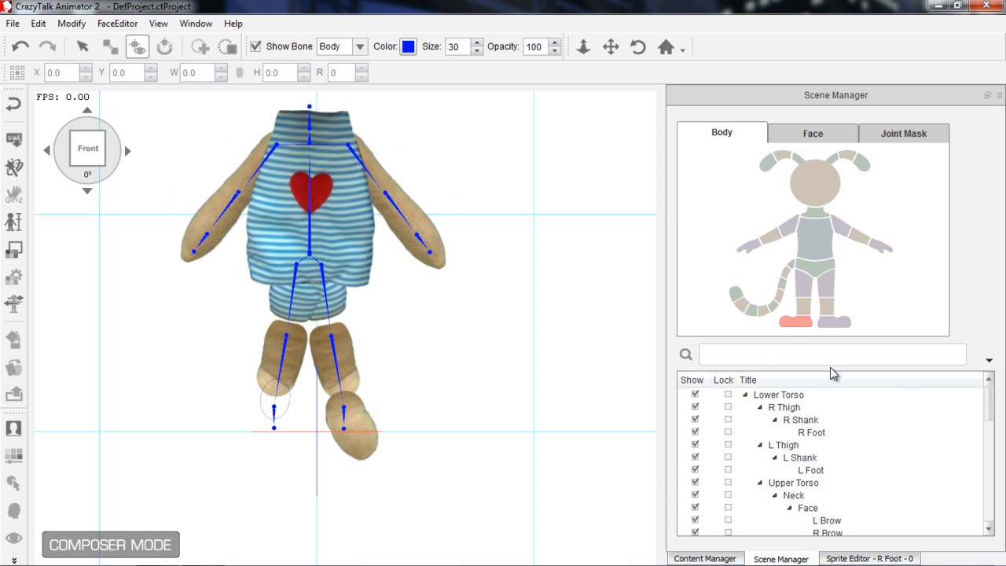
left_click(877, 558)
left_click(698, 492)
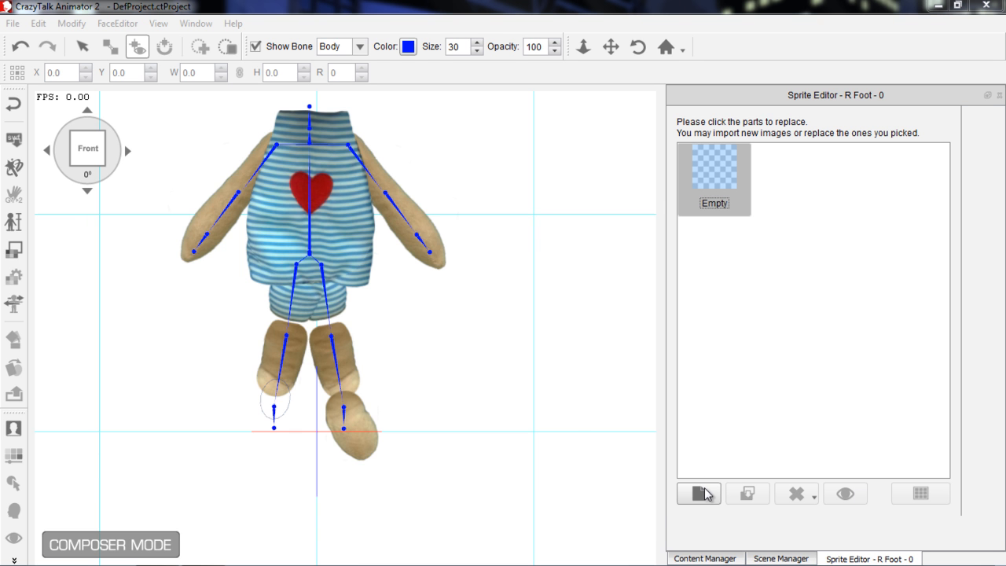
left_click(329, 248)
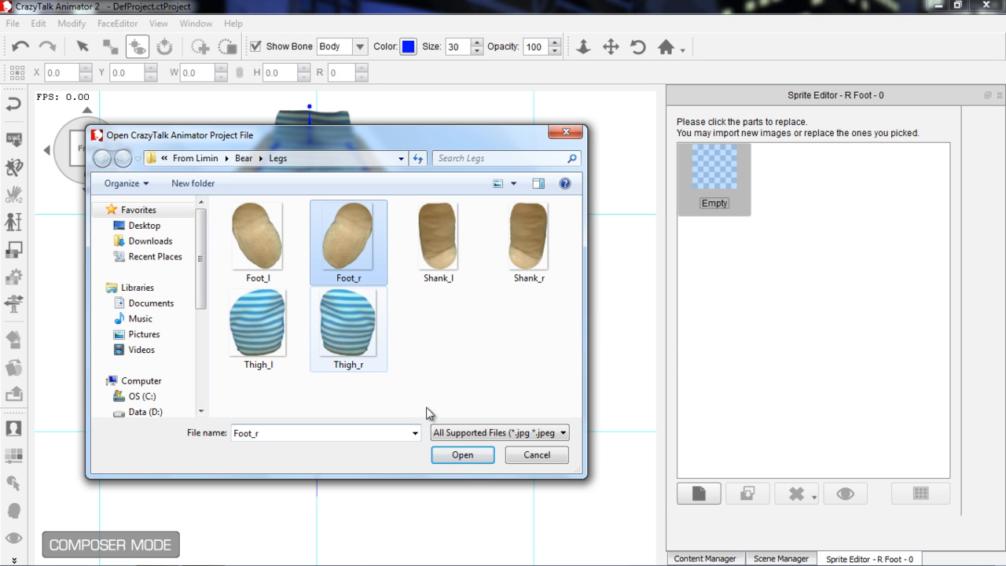
left_click(468, 456)
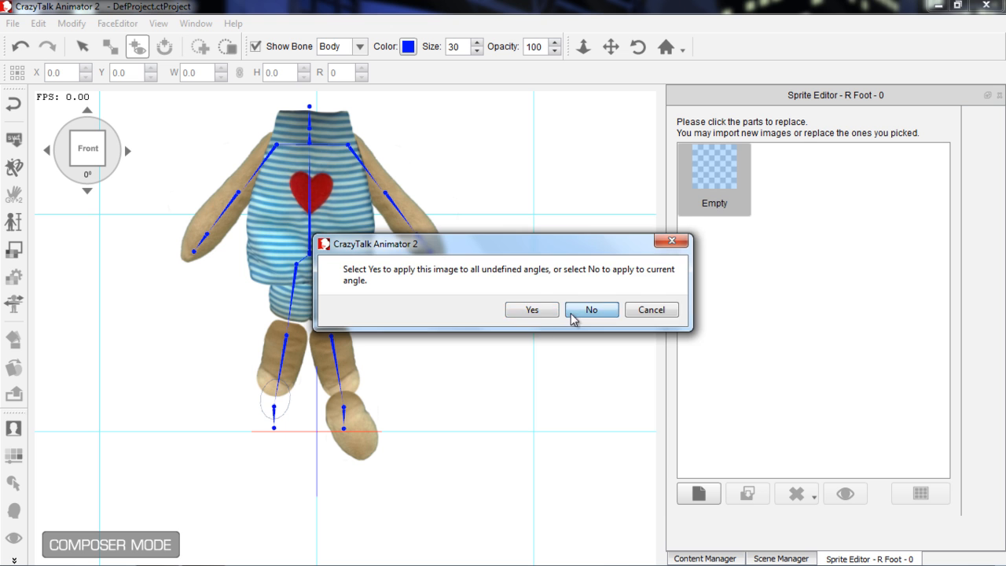
left_click(570, 312)
left_click_drag(292, 406, 283, 423)
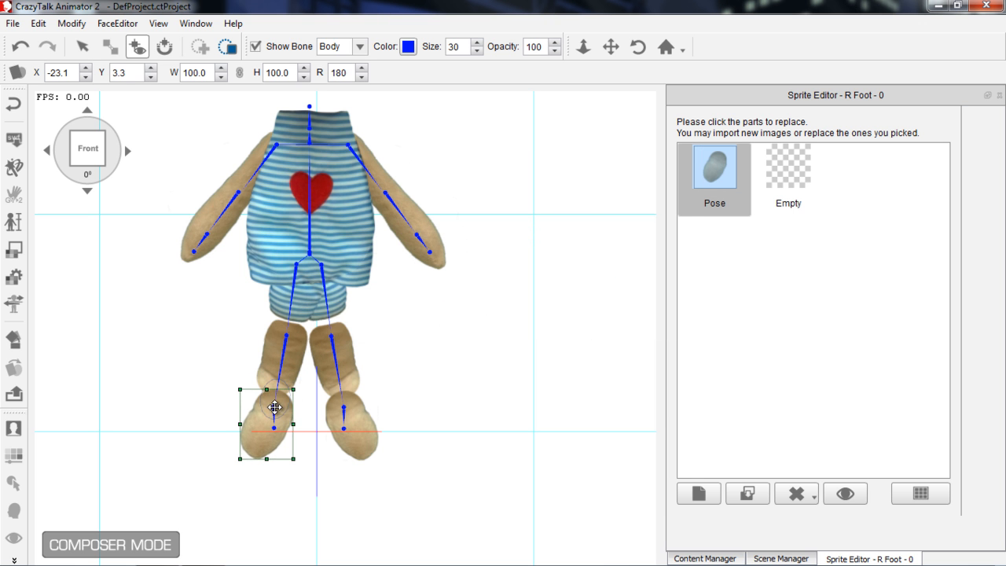
- Import Face_0 from the Face & Body folder as the face sprite, applying it to the current angle only
left_click_drag(555, 164, 545, 270)
scroll(556, 322, "down", 2)
left_click_drag(562, 335, 557, 280)
left_click(776, 558)
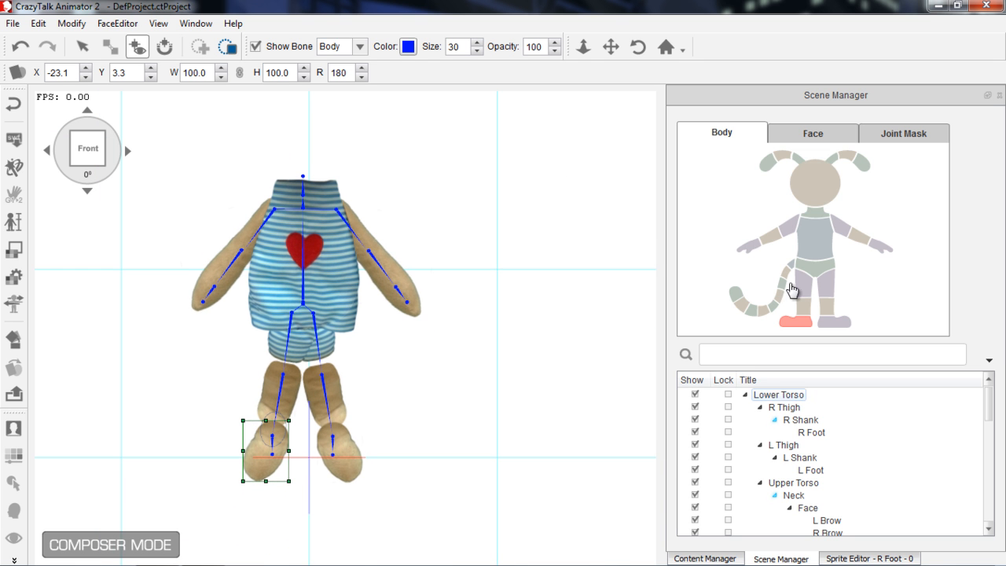
left_click(803, 185)
left_click(868, 555)
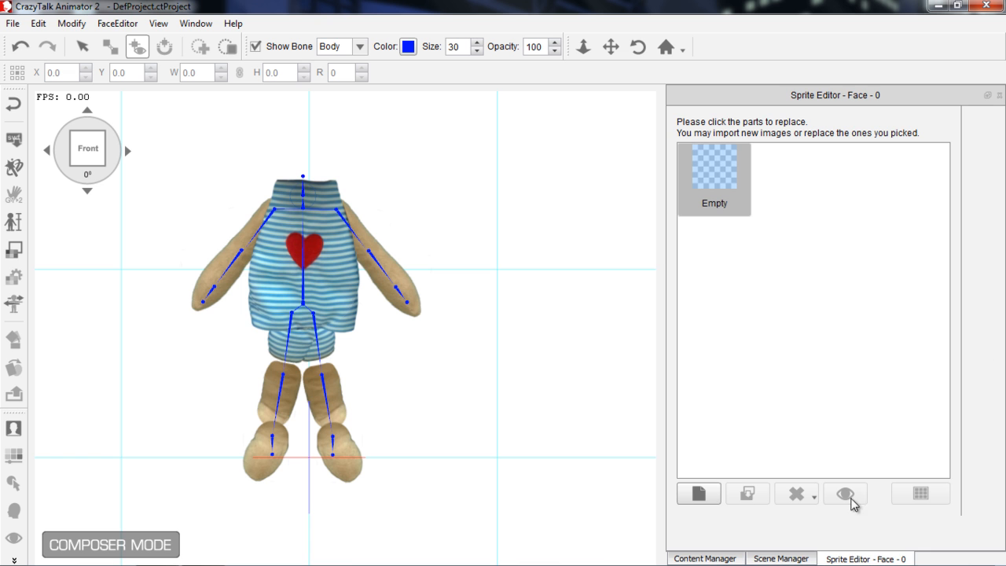
left_click(682, 491)
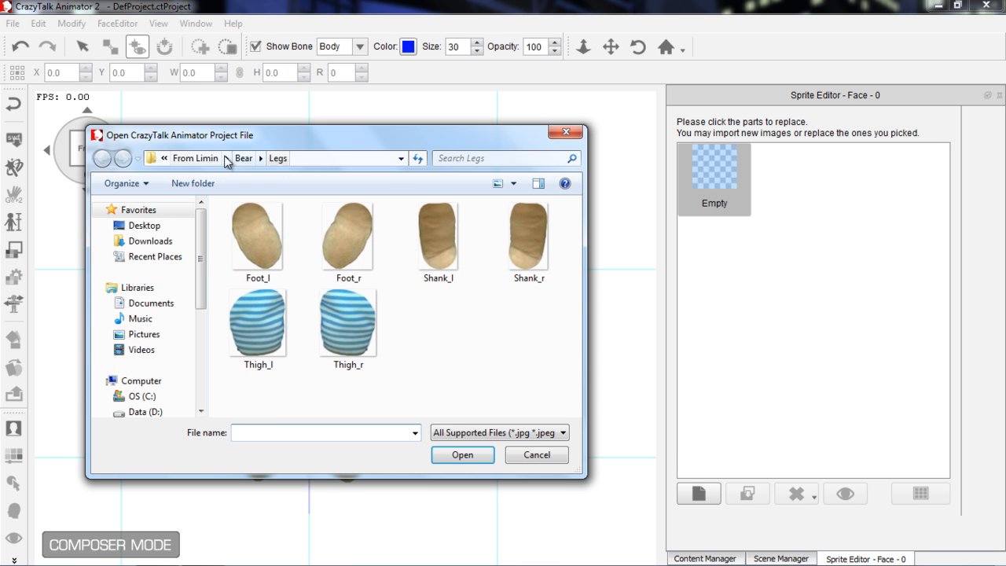
left_click(256, 160)
double_click(258, 240)
left_click(260, 240)
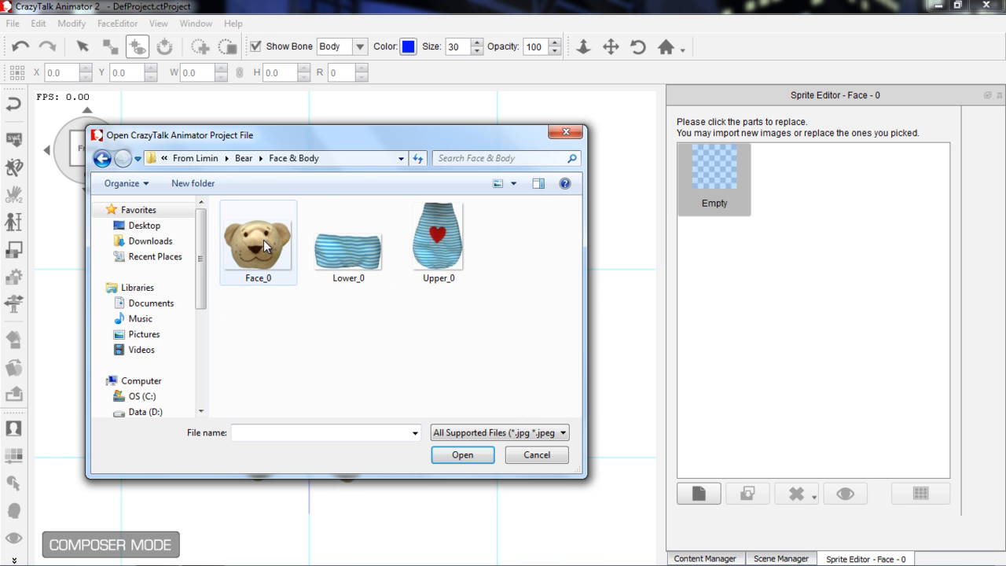
left_click(462, 455)
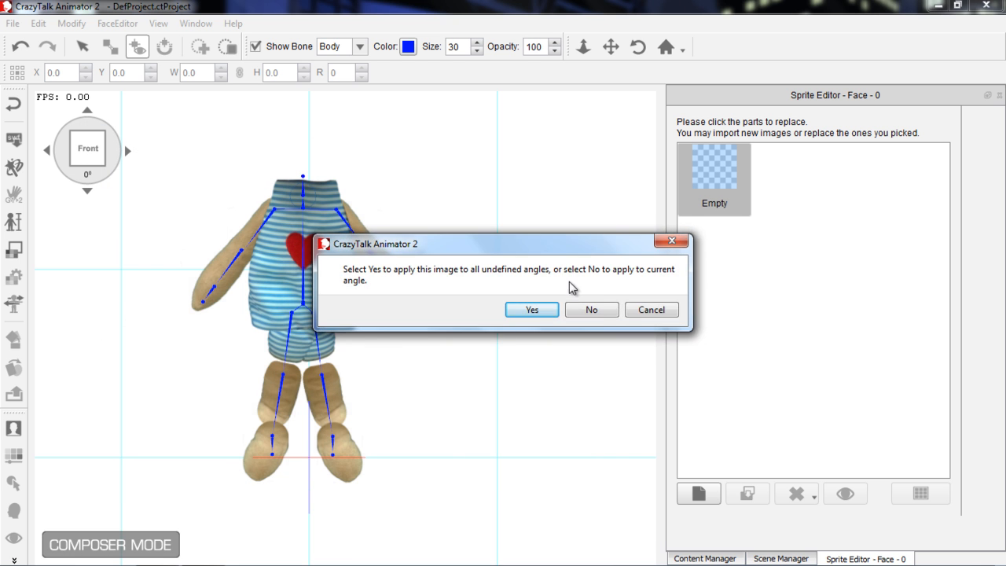
left_click(591, 312)
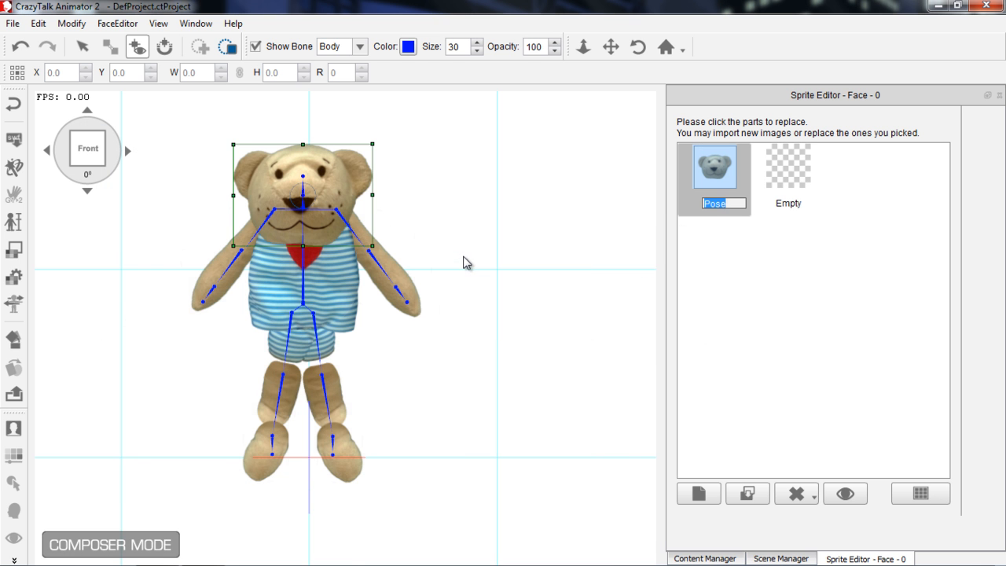
- Move the head sprite up onto the neck at about X -0.6, Y 161.5 and close the sprite editor
left_click_drag(430, 227, 467, 243)
left_click_drag(378, 221, 382, 179)
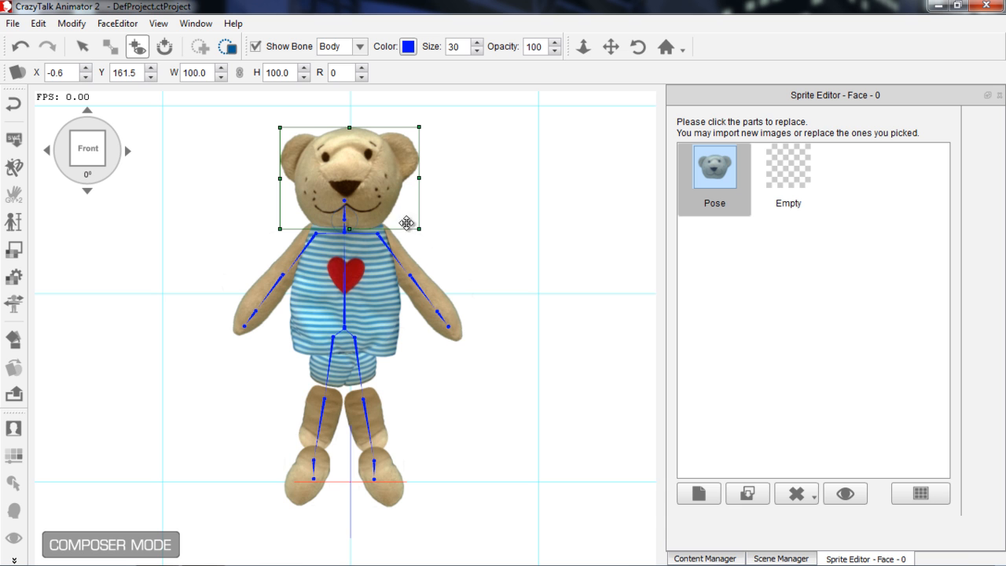
left_click(998, 96)
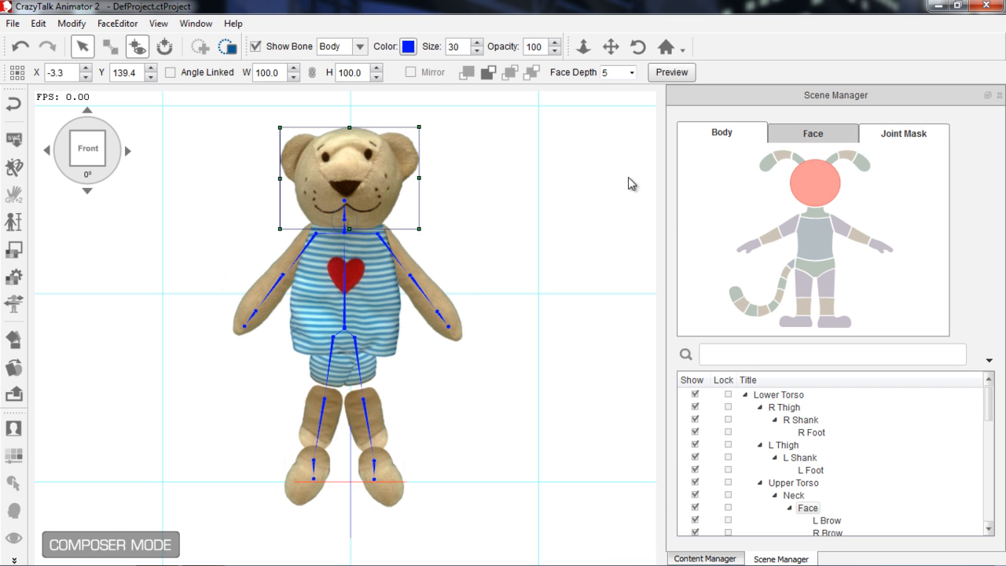
- Move the right thigh to about X -19.1, Y 75.9 and the left thigh to about X 13.1, Y 76.3 under the torso
left_click(356, 345)
left_click_drag(357, 346, 317, 369)
left_click(336, 364)
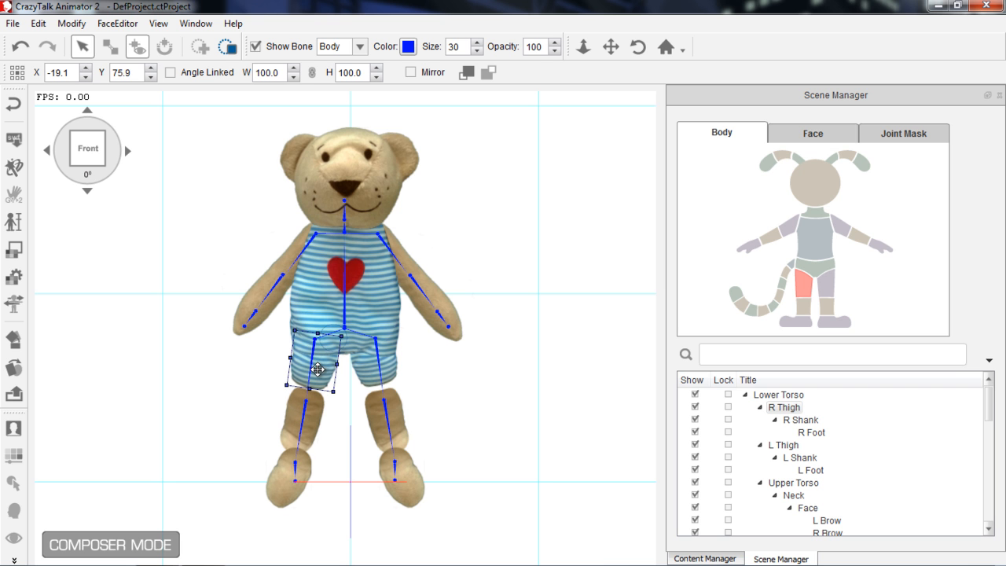
left_click(386, 375)
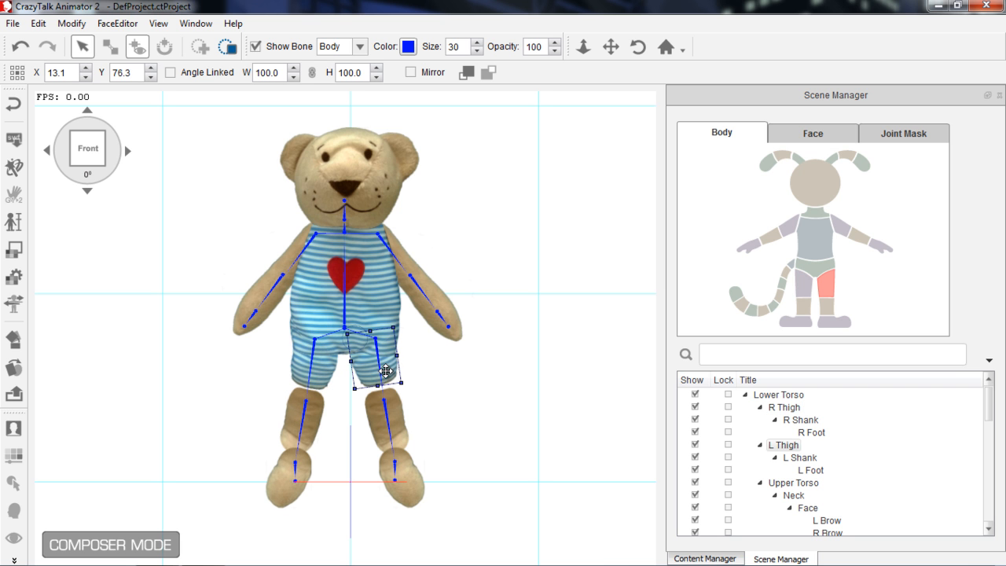
- Move the left and right shanks up so their upper ends overlap the bottoms of the thighs
left_click(383, 413)
left_click_drag(391, 426, 368, 410)
mouse_move(307, 419)
left_mouse_down()
mouse_move(308, 399)
mouse_move(309, 415)
mouse_move(344, 411)
mouse_move(338, 422)
mouse_move(306, 404)
left_mouse_up()
- Move the right foot to about X -27.5, Y 35.9 and the left foot to about X 20.0, Y 39.1, undoing the test rotation
left_click(296, 448)
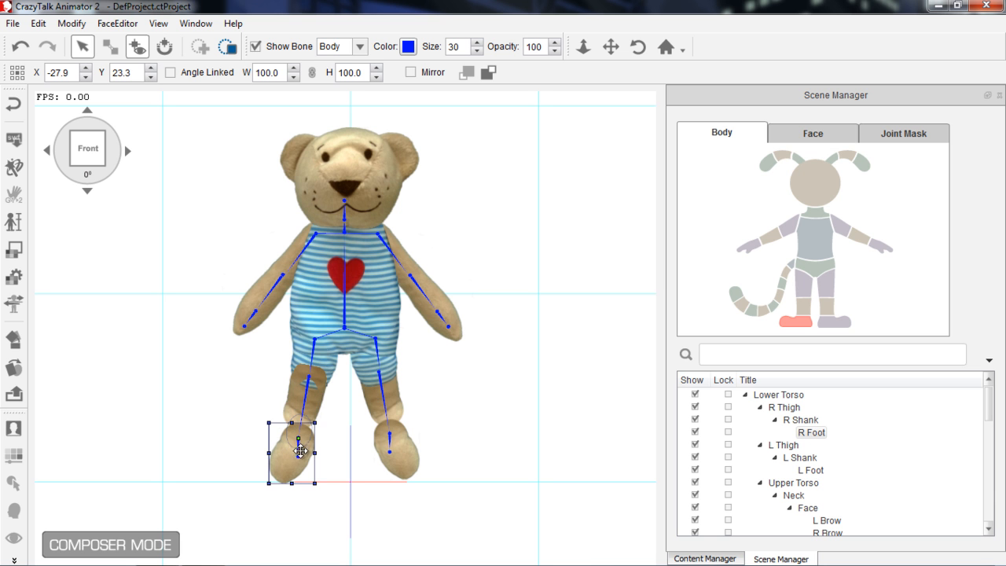
left_click_drag(302, 450, 338, 443)
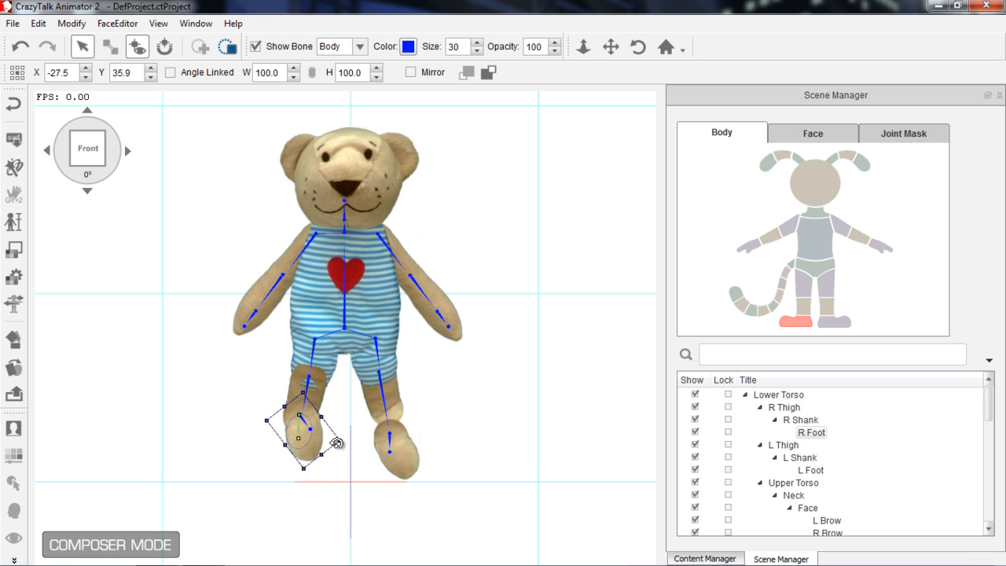
key("ctrl+z")
left_click(390, 439)
left_click_drag(404, 451, 430, 443)
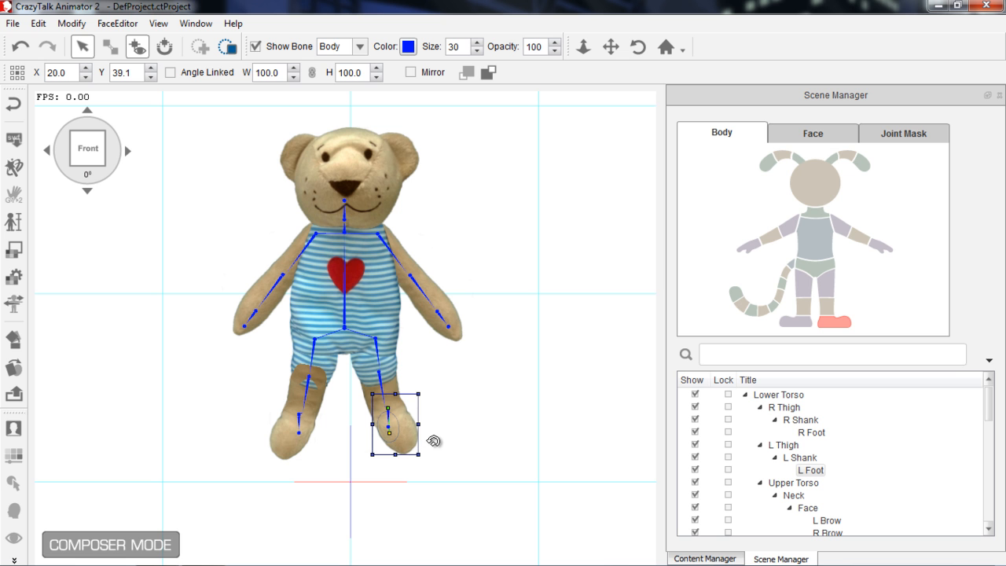
- Enlarge the face joint mask at the neck so it spans from the mouth down to the top of the torso
left_click(374, 180)
mouse_move(431, 195)
left_mouse_down()
mouse_move(427, 177)
mouse_move(445, 224)
mouse_move(423, 180)
mouse_move(435, 202)
mouse_move(429, 186)
mouse_move(423, 196)
left_mouse_up()
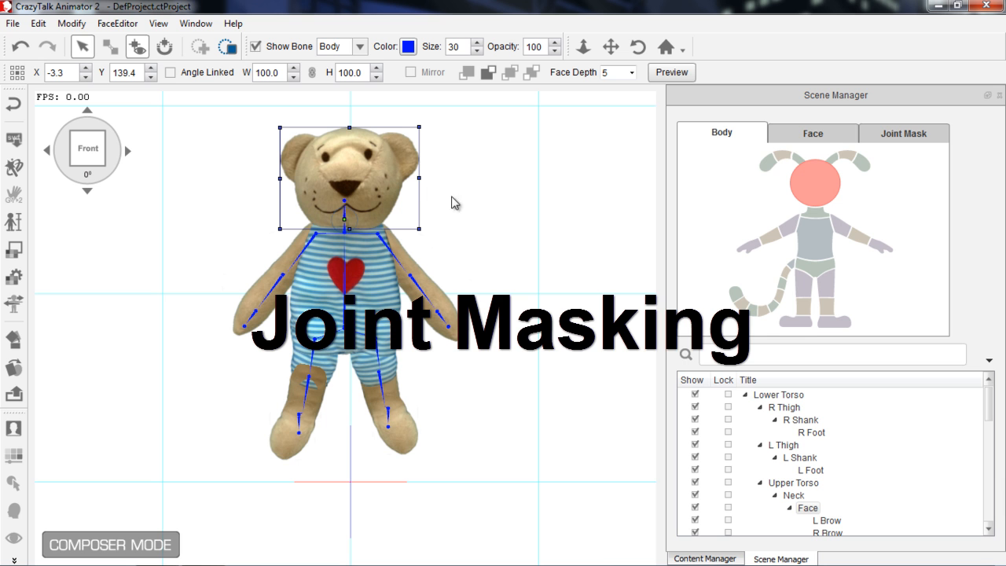
left_click(901, 137)
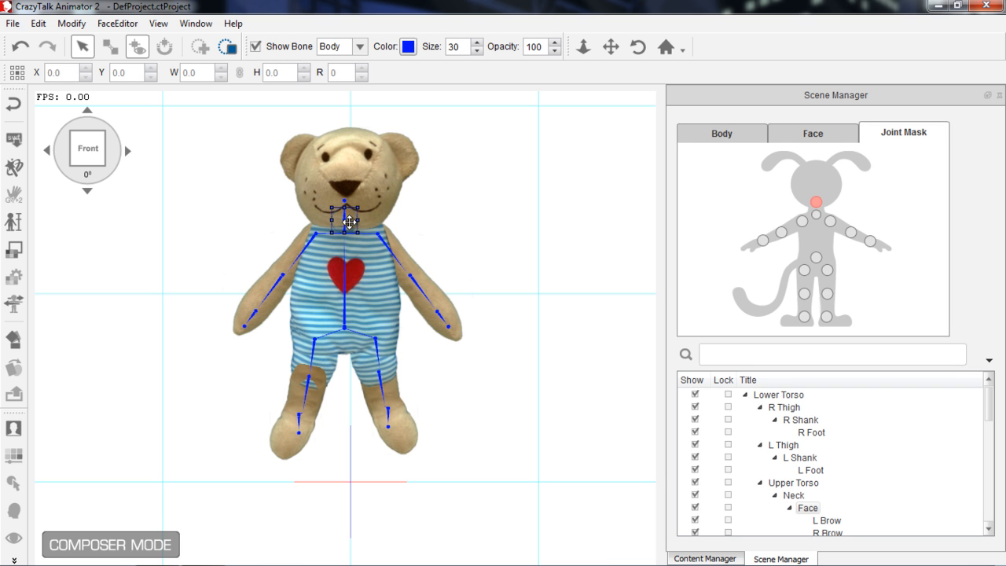
left_click_drag(349, 222, 410, 228)
left_click_drag(341, 264, 359, 230)
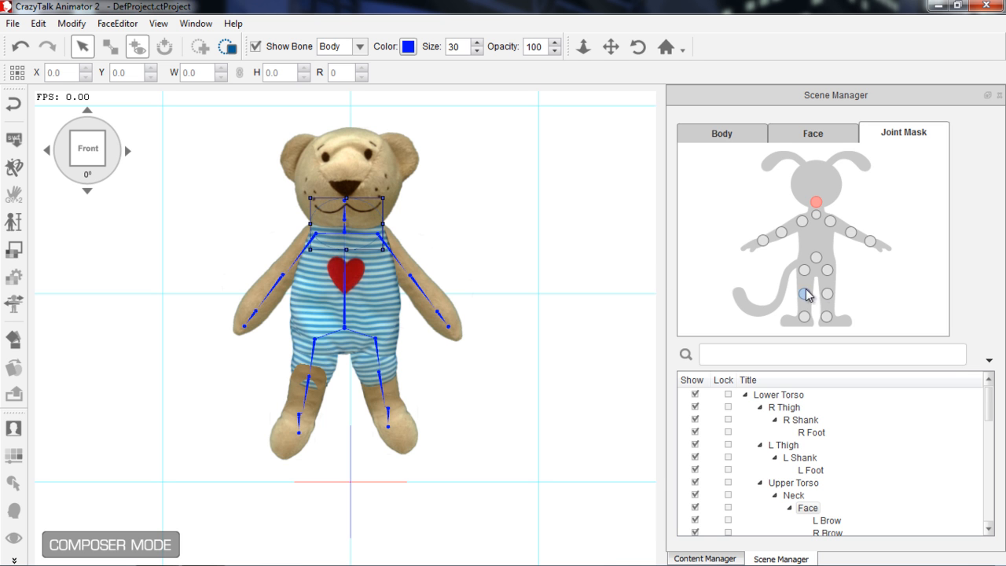
- Enlarge and rotate the left arm joint mask, then position it over the left shoulder along the upper arm bone
left_click(831, 224)
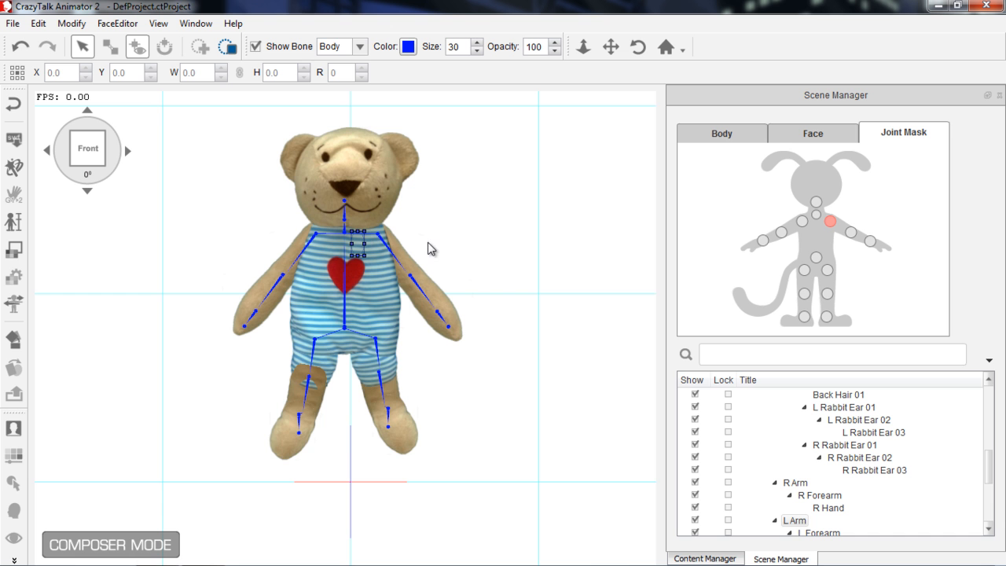
scroll(483, 175, "up", 5)
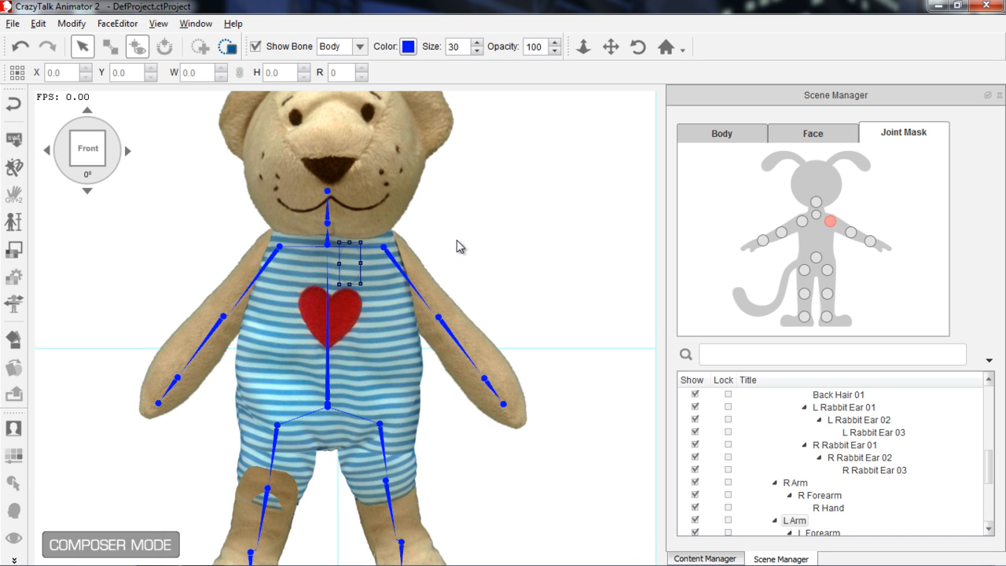
left_click_drag(346, 270, 449, 278)
left_click_drag(362, 272, 398, 291)
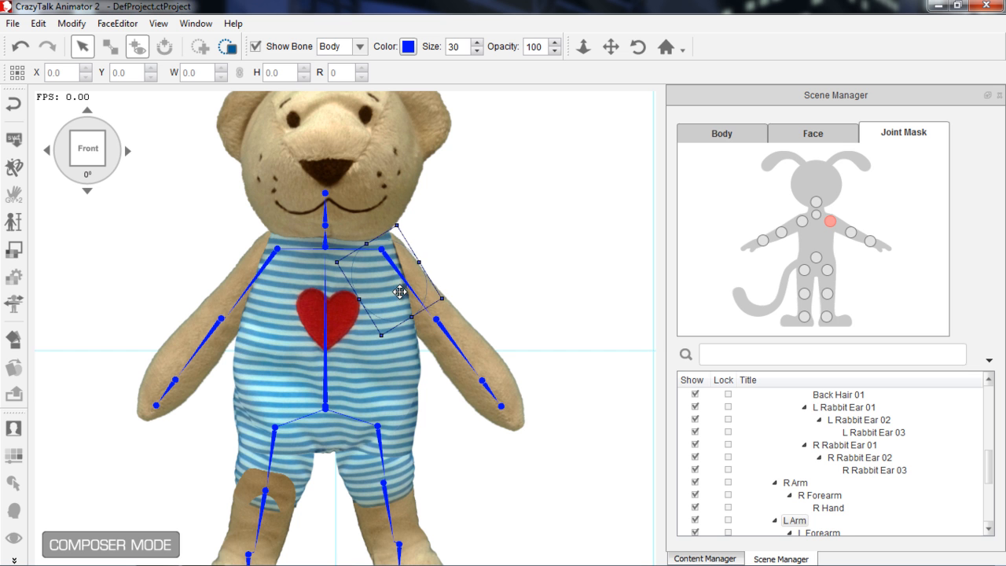
- Enlarge and rotate the right arm joint mask, then position it over the right shoulder along the upper arm bone
left_click(801, 221)
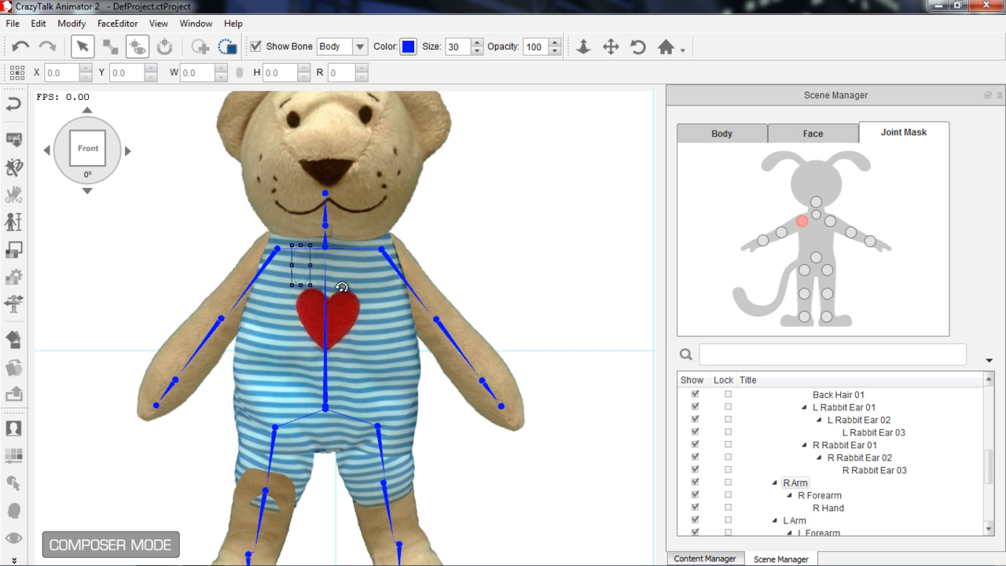
left_click_drag(320, 280, 269, 279)
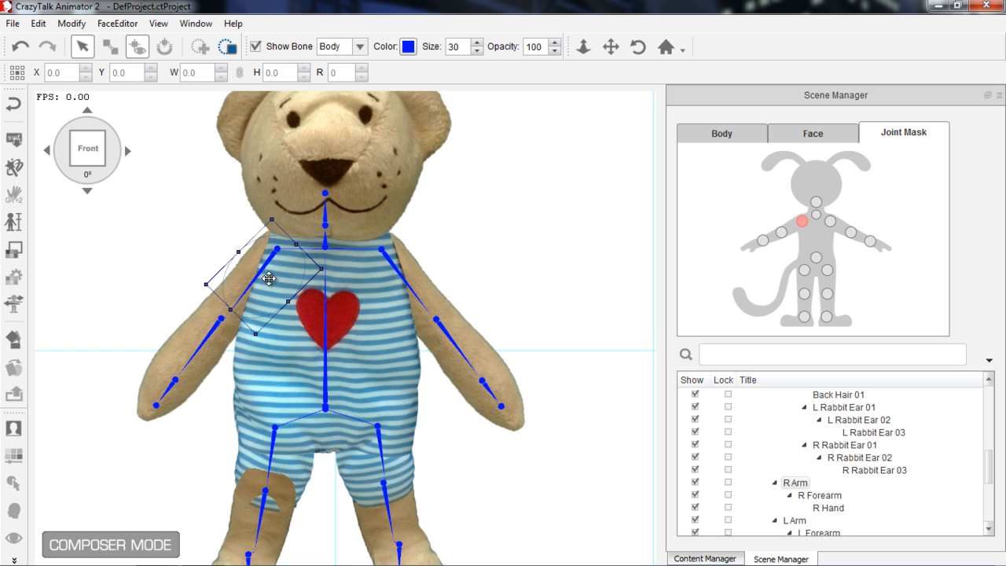
left_click_drag(232, 307, 266, 282)
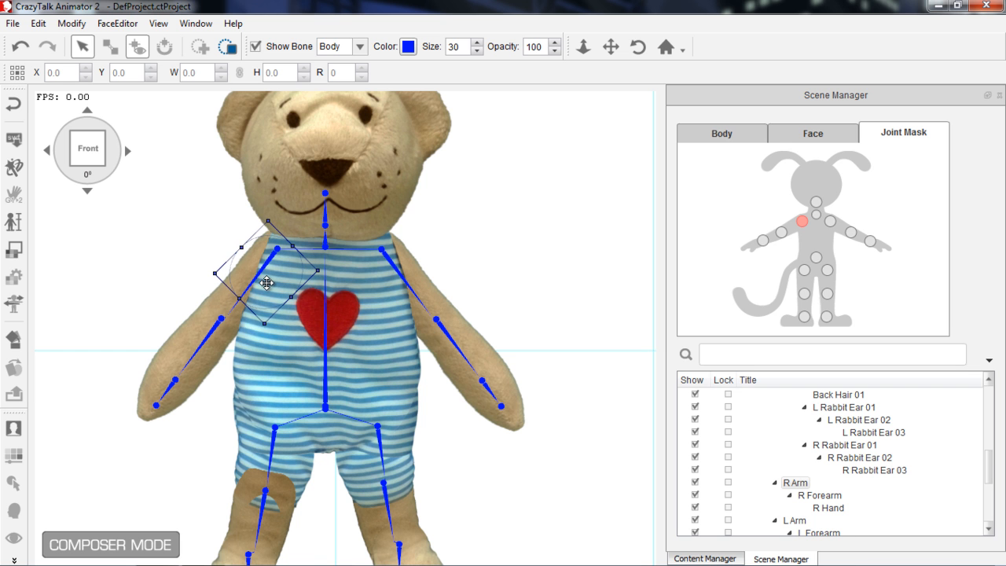
- Fit the right forearm joint mask over the elbow and widen and slightly rotate the right hand joint mask over the wrist
left_click(781, 232)
mouse_move(223, 319)
left_mouse_down()
mouse_move(205, 317)
mouse_move(233, 327)
mouse_move(222, 319)
mouse_move(199, 343)
mouse_move(220, 334)
left_mouse_up()
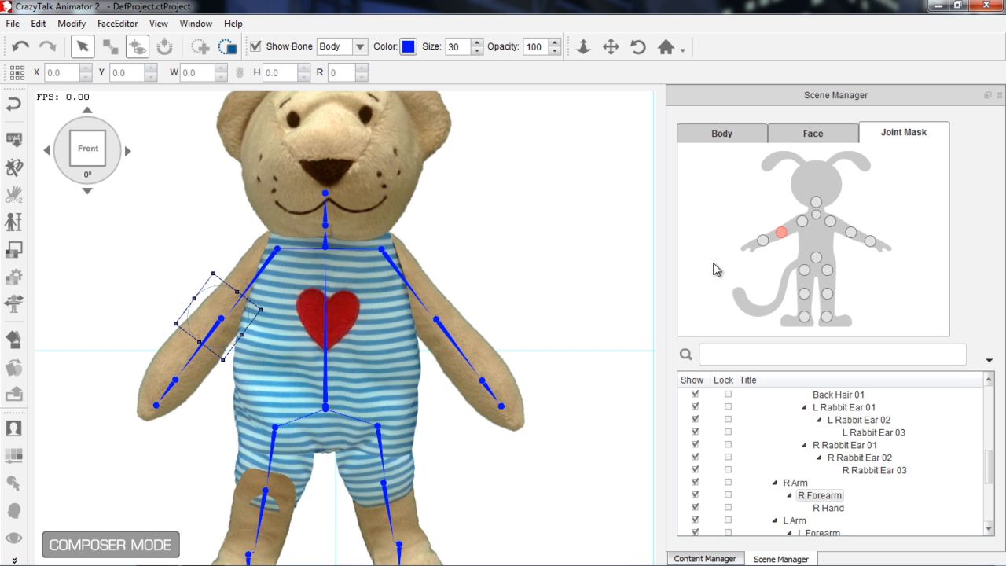
left_click(762, 243)
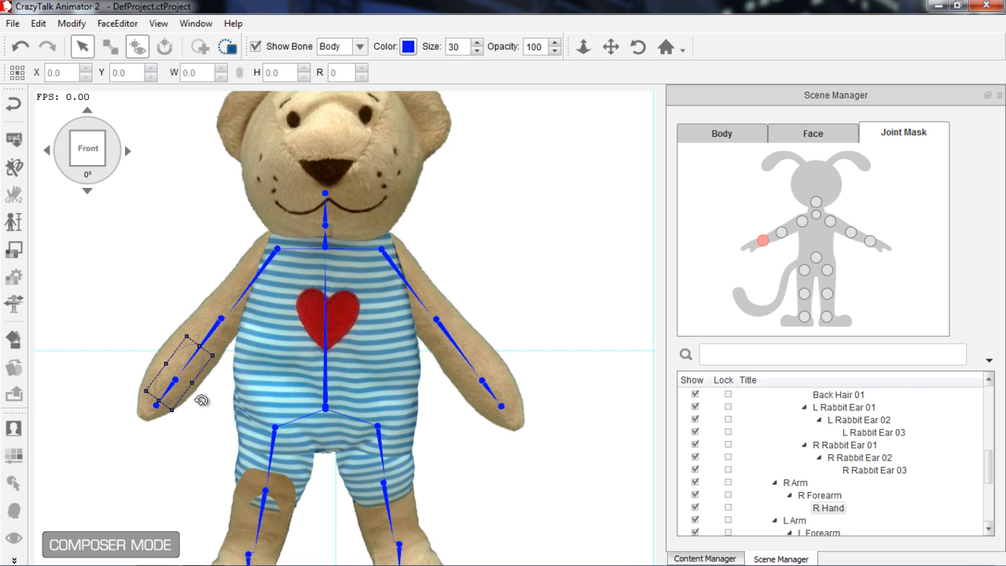
left_click_drag(198, 386, 196, 388)
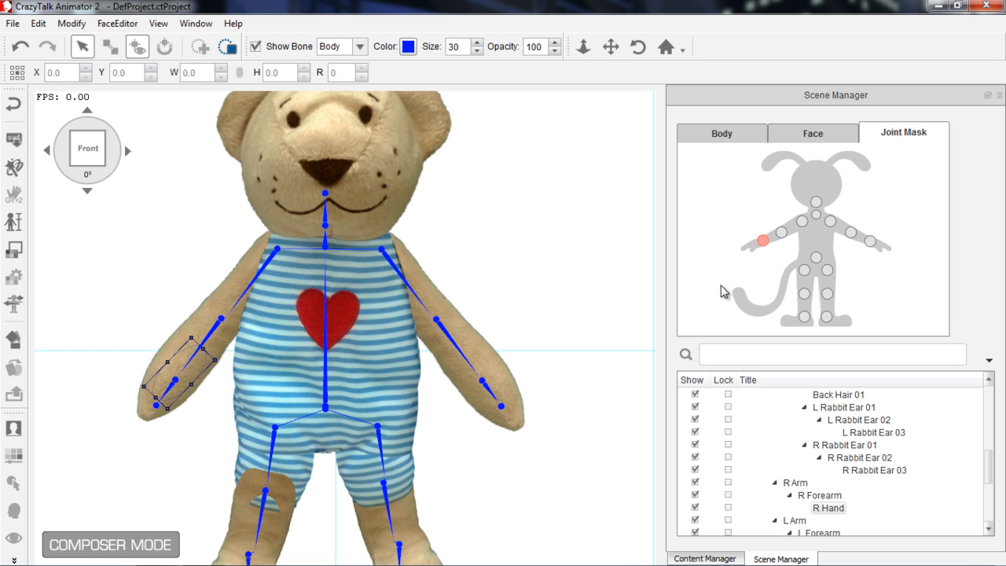
- Enlarge the left forearm joint mask, align it with the arm and center it over the left elbow
left_click(850, 235)
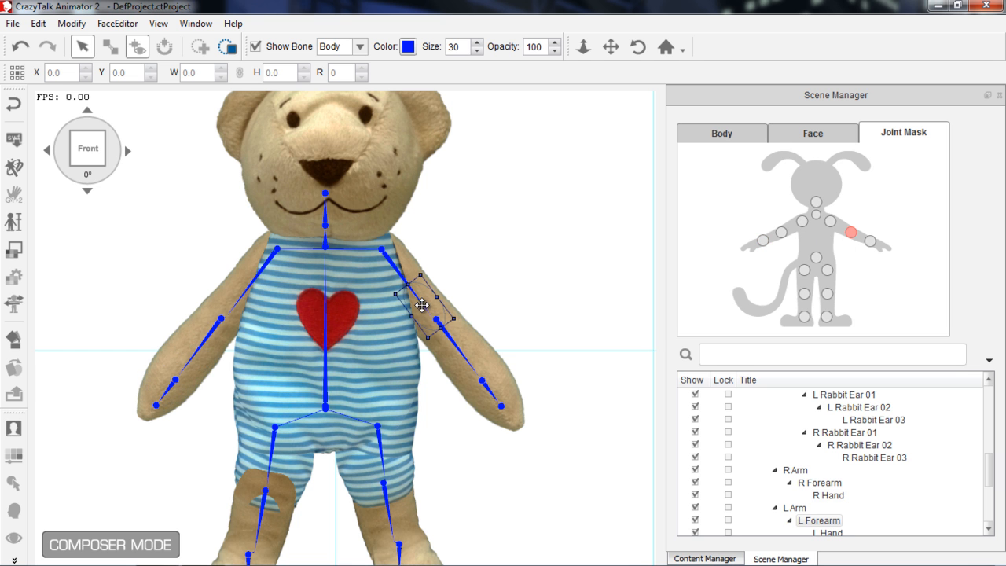
mouse_move(439, 322)
left_mouse_down()
mouse_move(432, 327)
mouse_move(462, 307)
mouse_move(445, 331)
left_mouse_up()
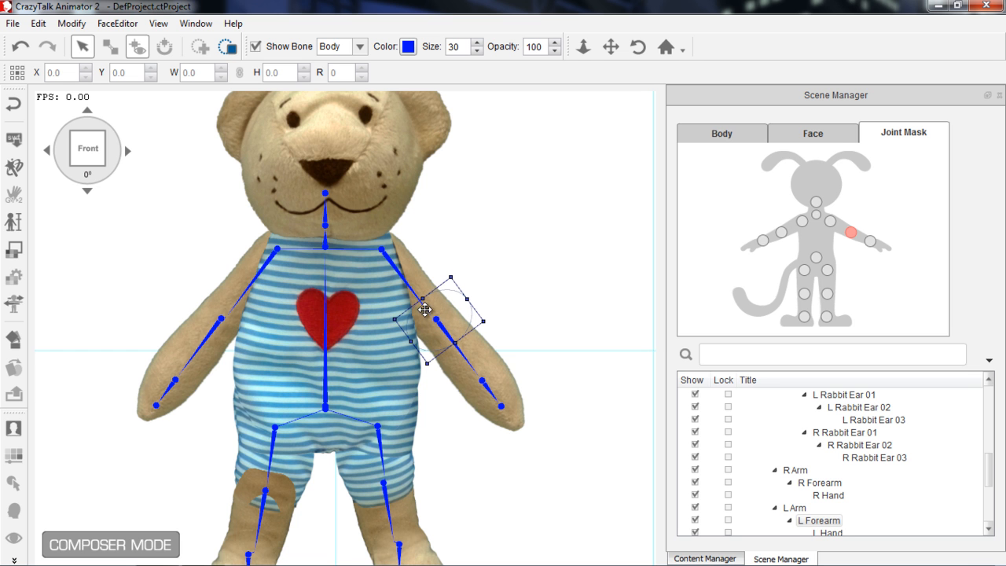
left_click_drag(421, 298, 451, 319)
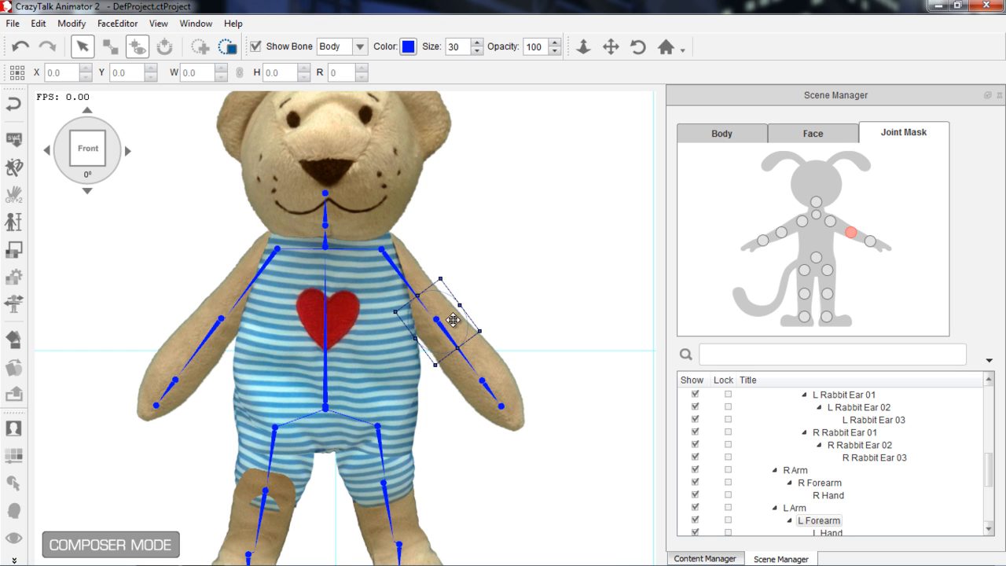
- Enlarge the upper torso joint mask to the full body width and position it over the waist, around the base of the spine bone
left_click(815, 258)
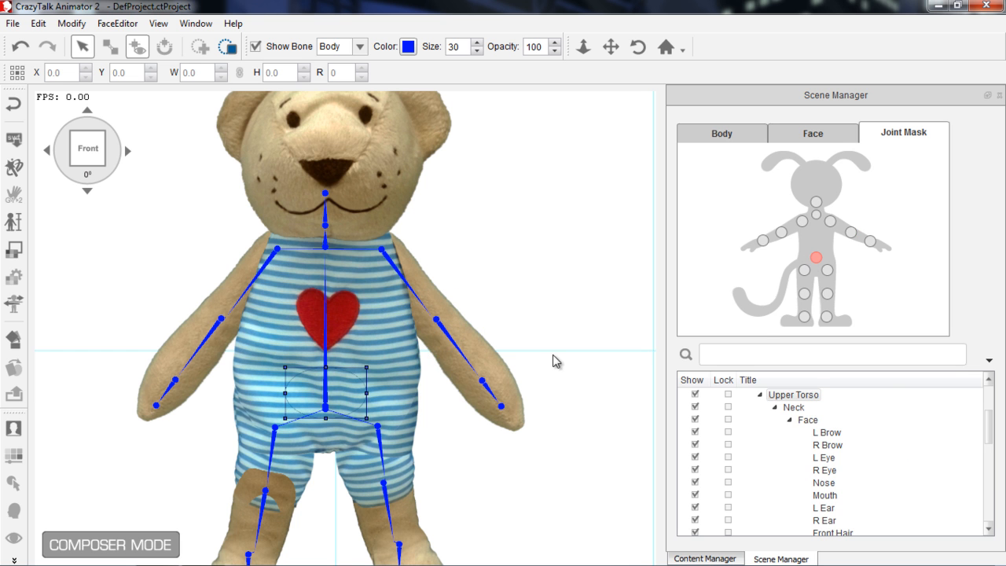
left_click_drag(578, 389, 591, 299)
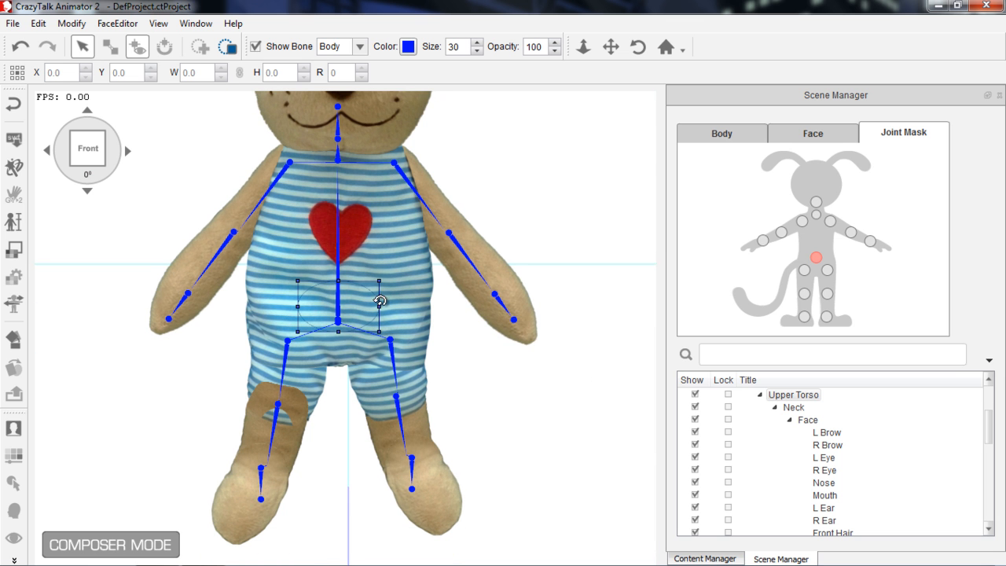
left_click_drag(386, 279, 431, 238)
left_click_drag(390, 321, 390, 326)
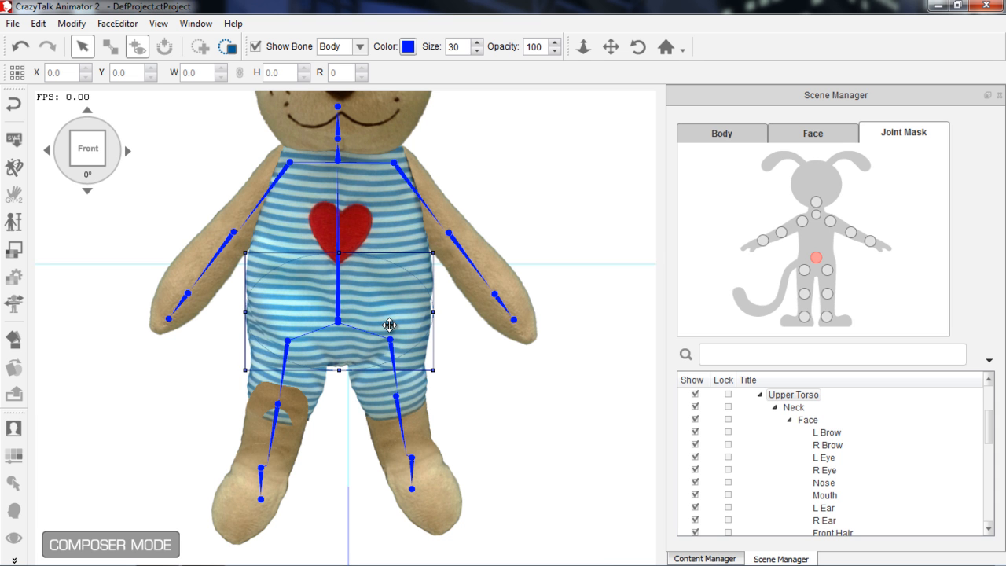
- Fit the right and left thigh joint masks over the hip joints so each covers the upper part of its trouser leg
left_click(805, 272)
left_click_drag(331, 341, 300, 368)
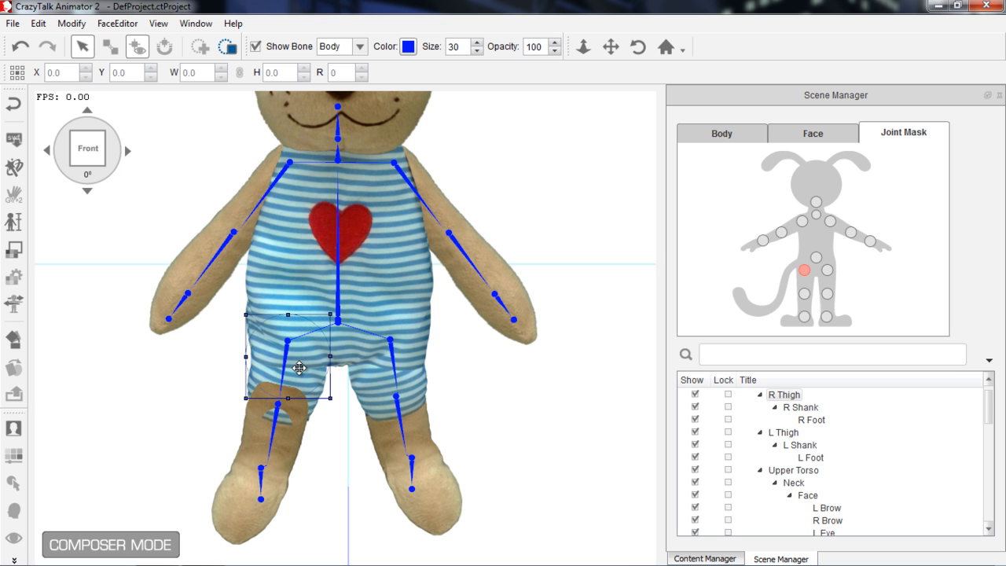
left_click(826, 271)
left_click_drag(344, 353, 400, 368)
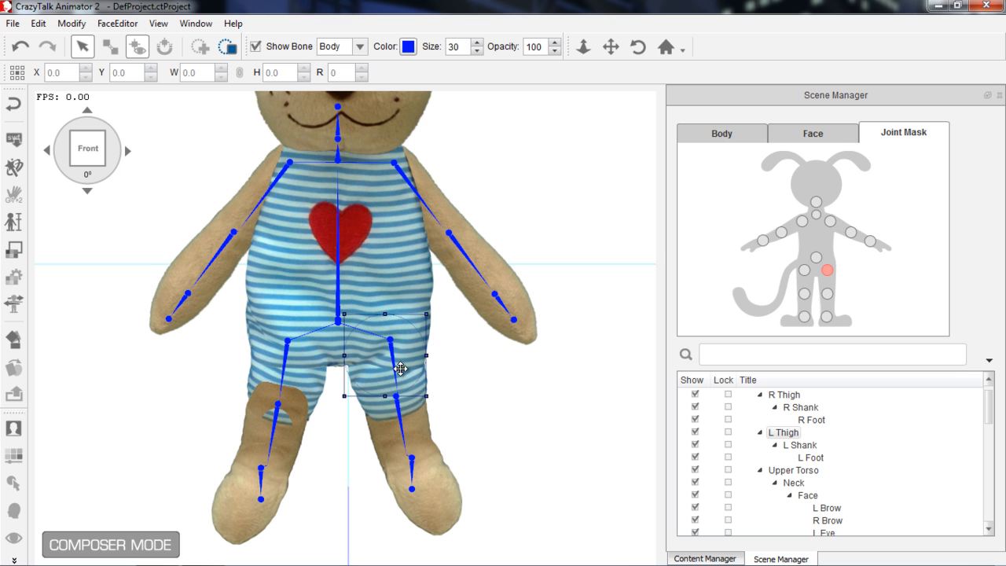
- Fit the left shank joint mask over the left knee and the left foot joint mask over the left ankle, angled with the leg
left_click(826, 294)
left_click_drag(403, 432, 385, 403)
left_click_drag(412, 448, 415, 410)
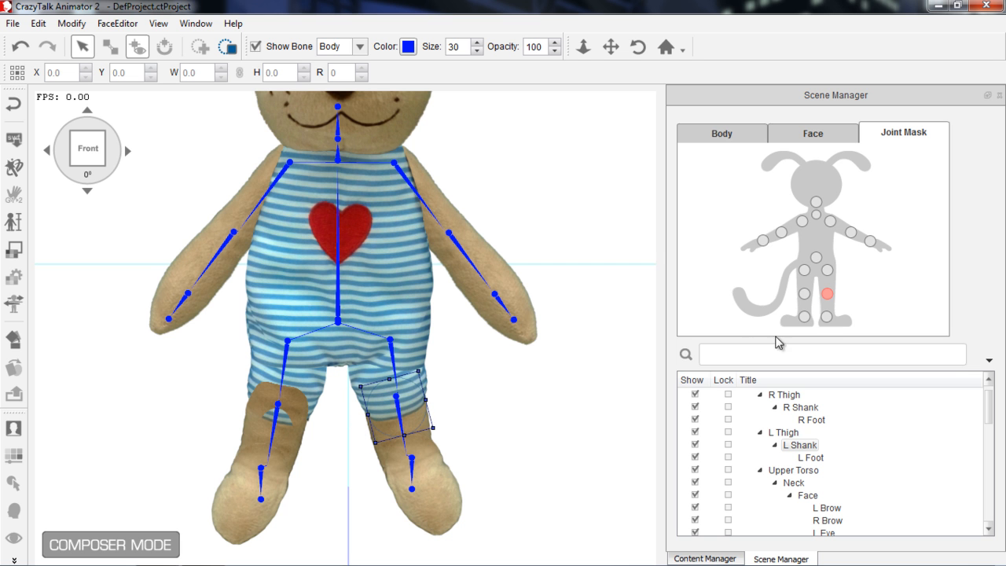
left_click(826, 317)
left_click_drag(445, 485, 428, 461)
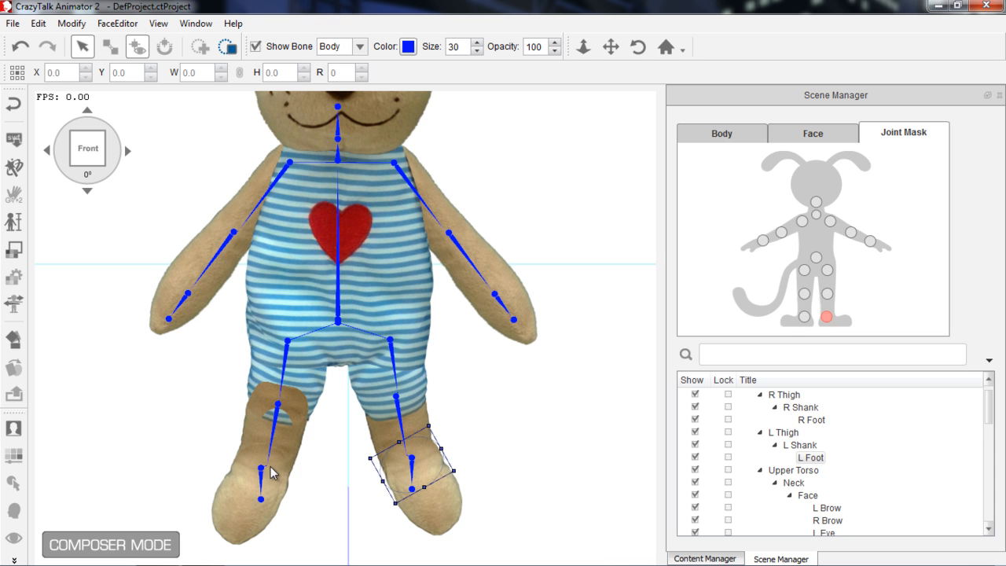
- Reshape and center the right shank joint mask over the right knee, and fit the right foot joint mask over the right ankle
left_click(805, 294)
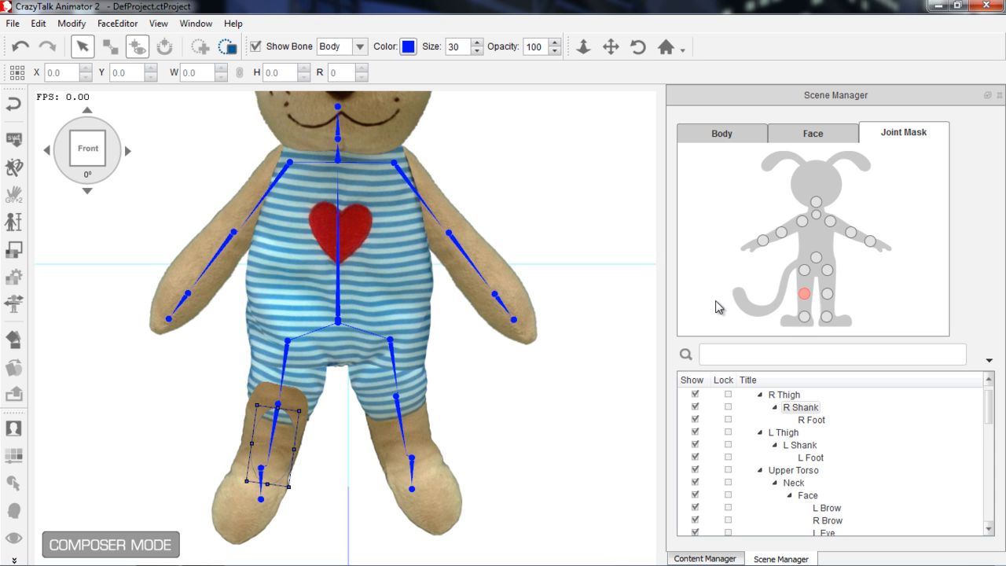
left_click_drag(281, 445, 312, 410)
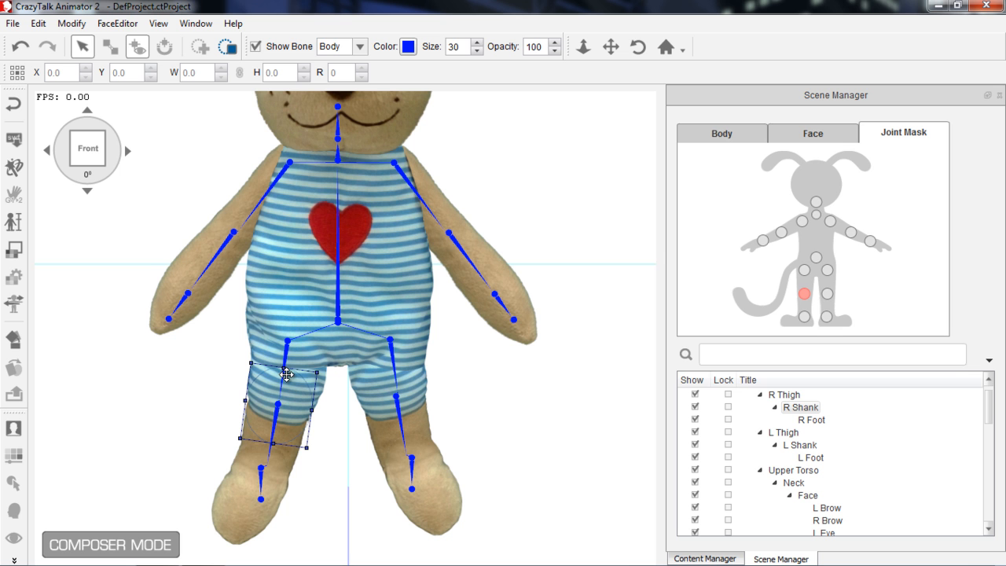
left_click_drag(286, 367, 285, 363)
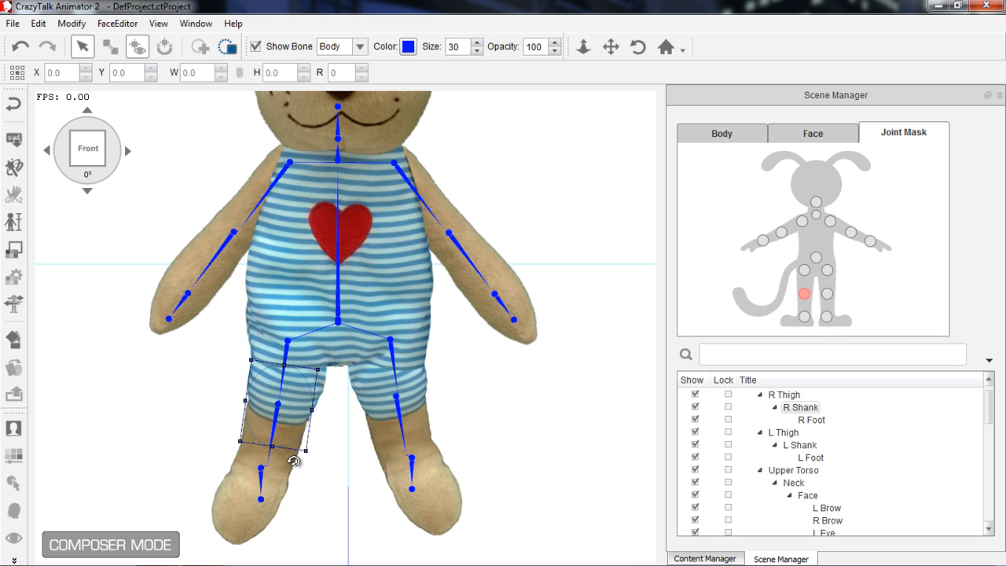
left_click(805, 317)
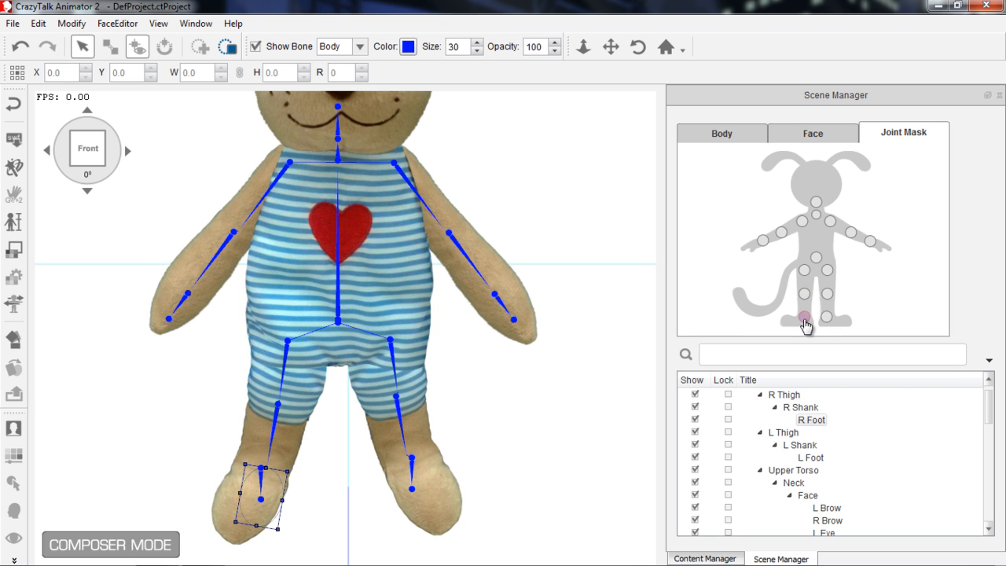
left_click_drag(263, 500, 288, 471)
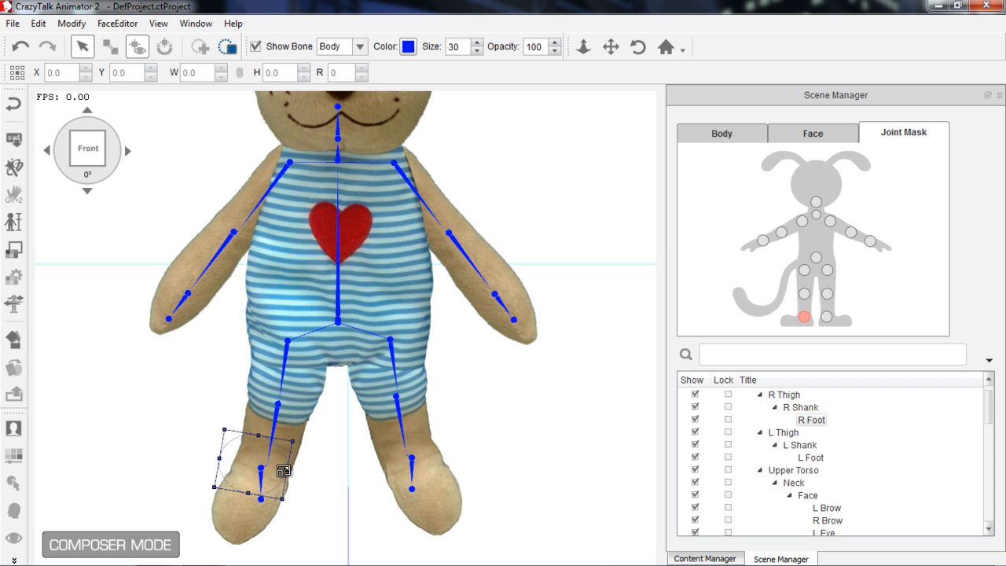
left_click_drag(260, 440, 276, 458)
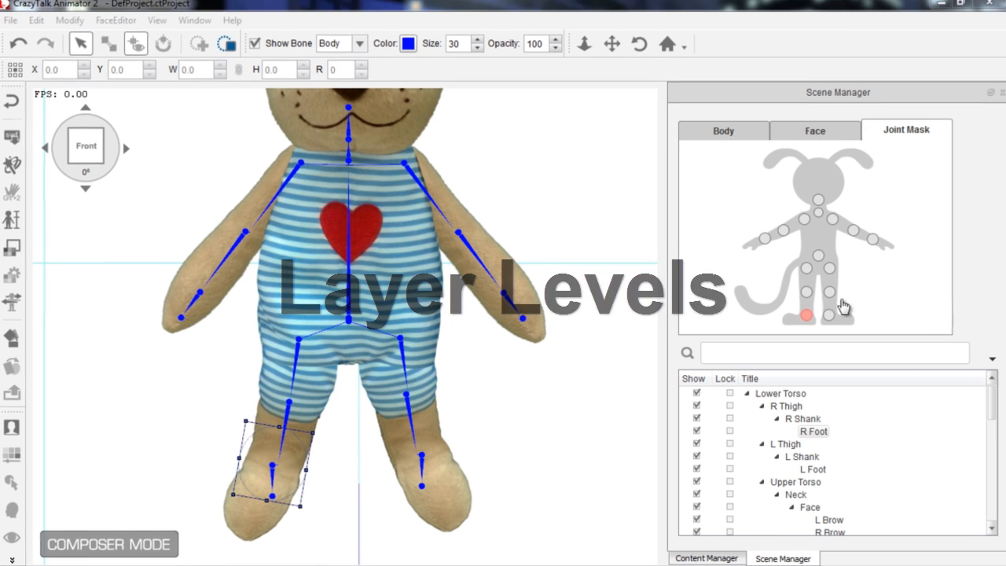
- Move the right shank joint mask off the knee into the gap between the legs, and bring the right thigh layer forward and back again
left_click(802, 418)
left_click_drag(307, 397, 367, 407)
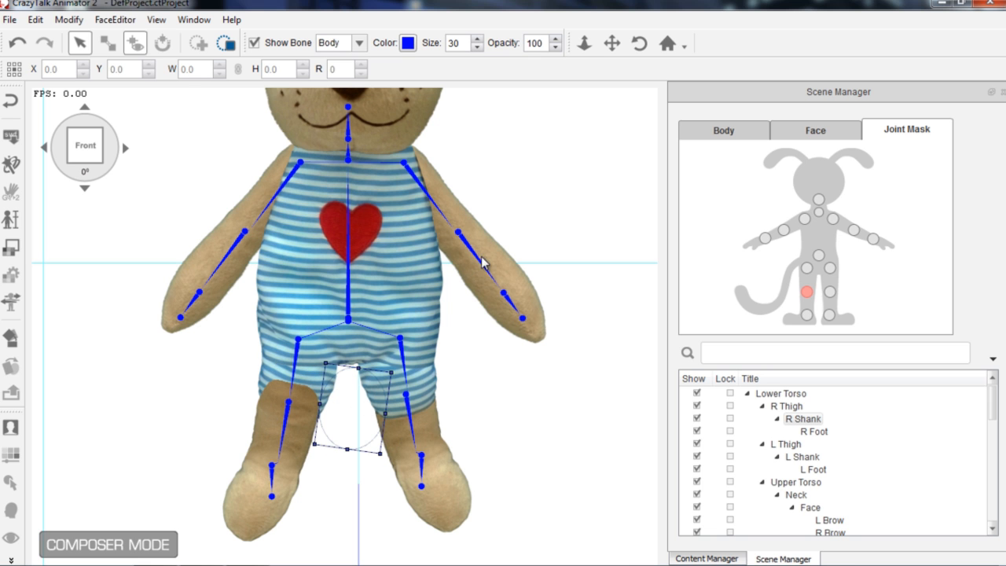
left_click(726, 131)
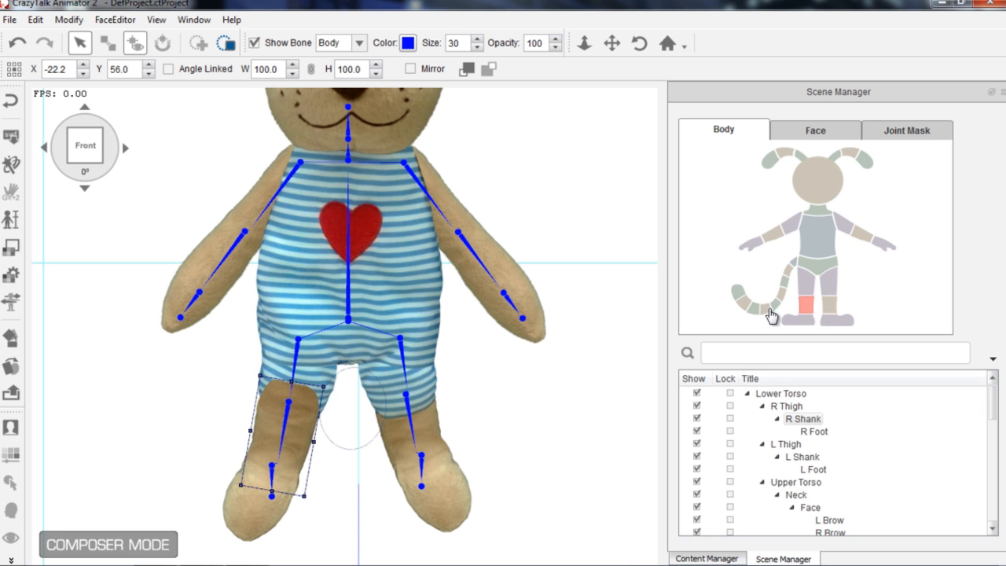
left_click(806, 281)
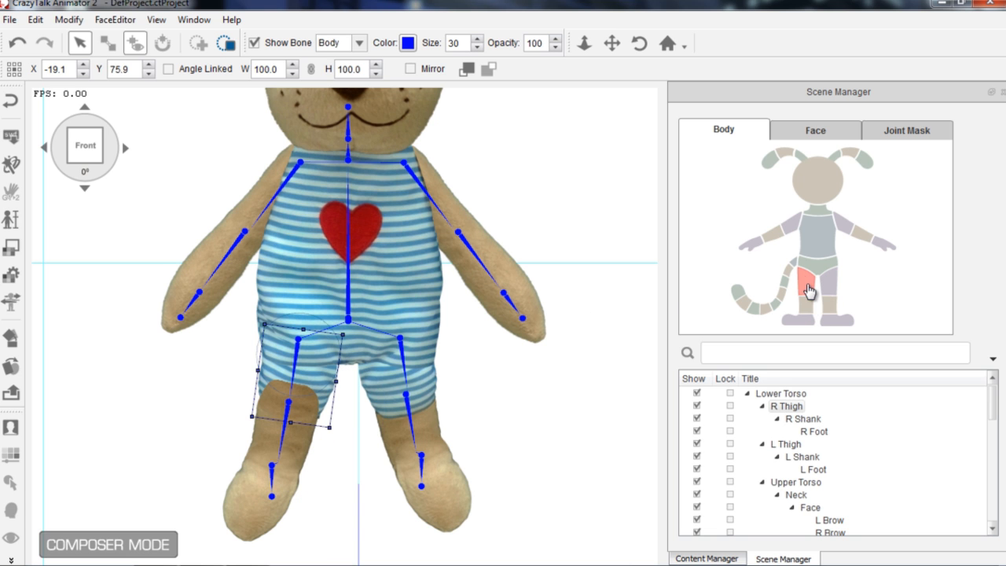
left_click(467, 70)
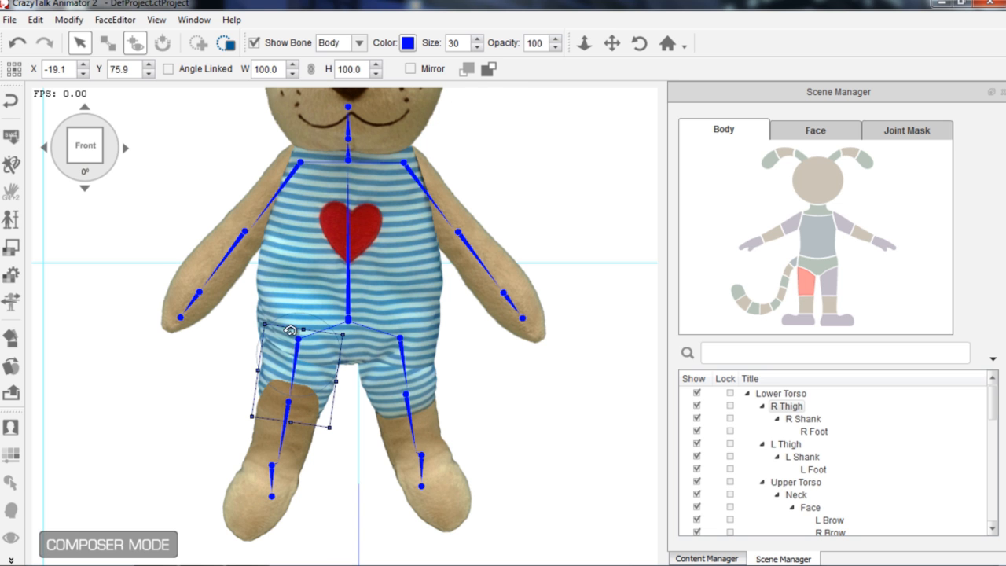
left_click(490, 71)
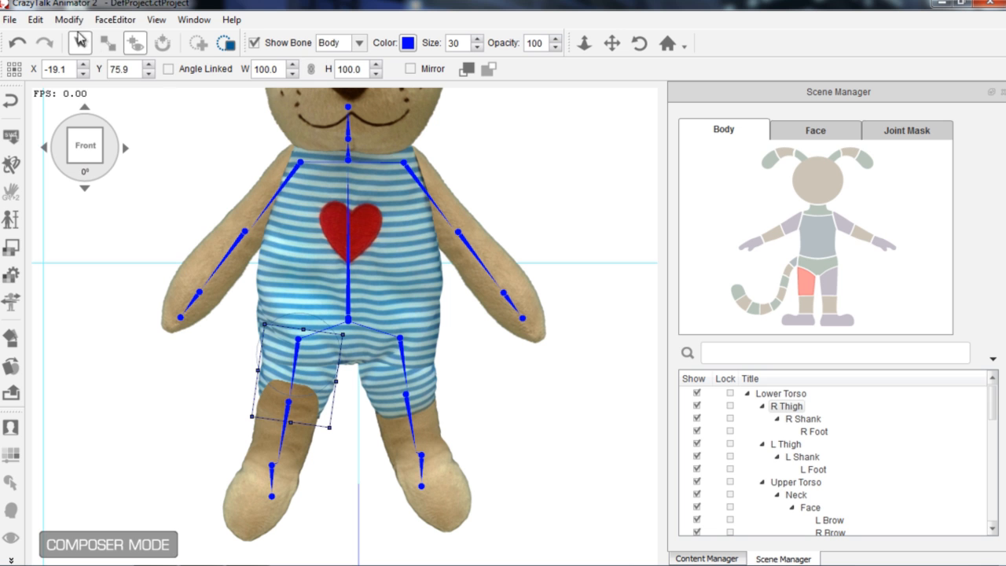
- Turn off the Affected by 3D Motion option
left_click(35, 19)
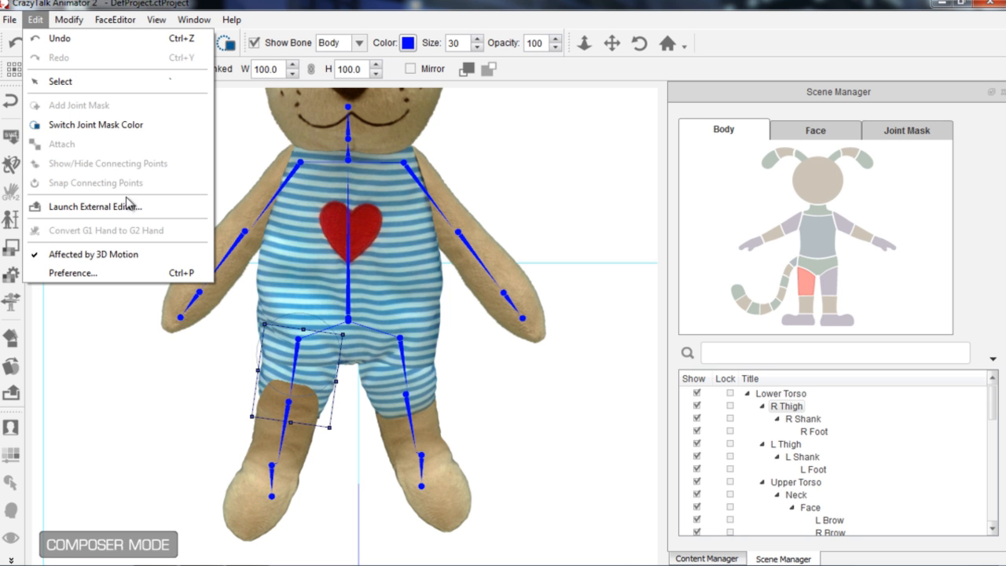
left_click(121, 255)
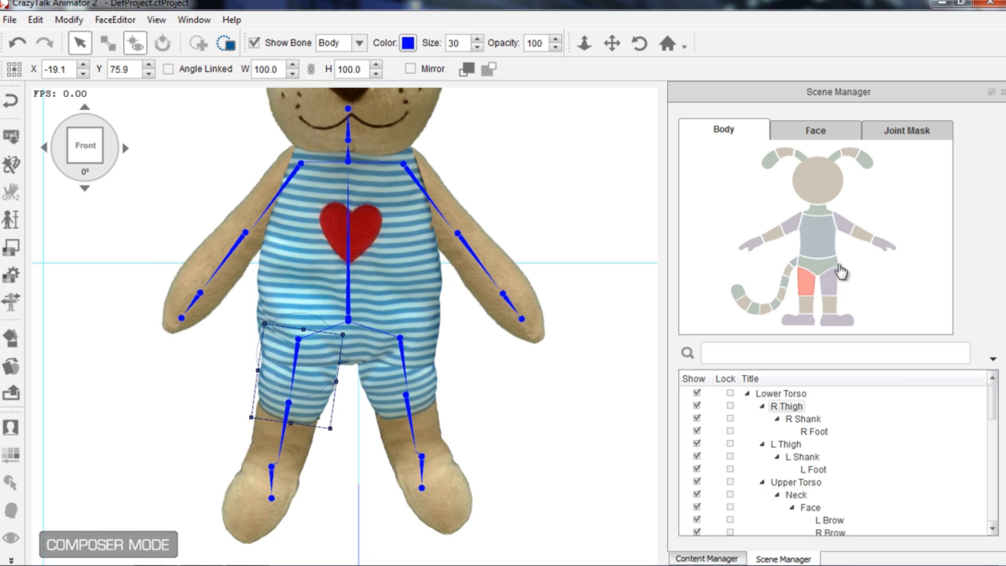
- Move the left shank joint mask off the leg into empty space, and bring the left shank layer in front of the left thigh
left_click(830, 297)
left_click(901, 132)
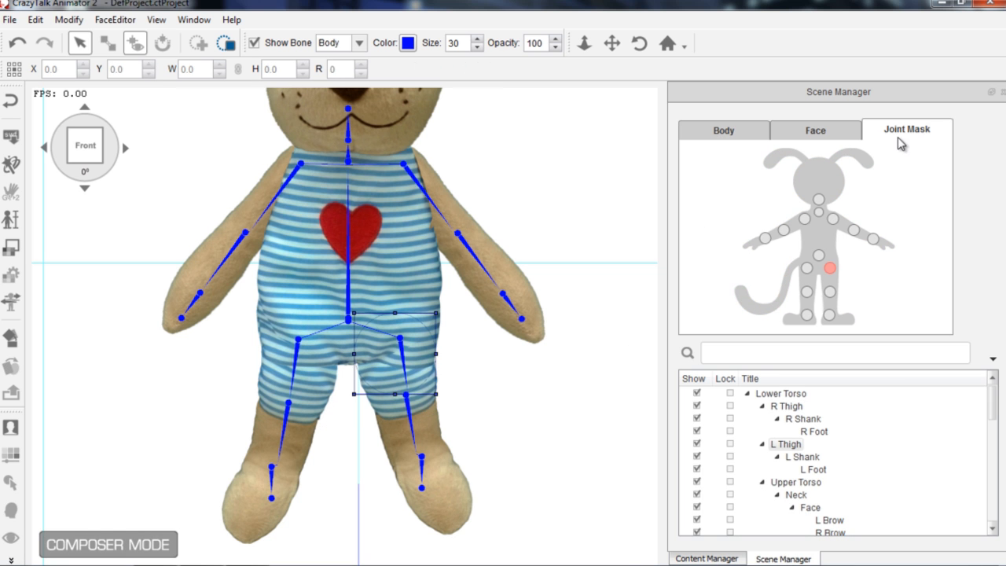
left_click(830, 292)
left_click_drag(437, 403, 527, 399)
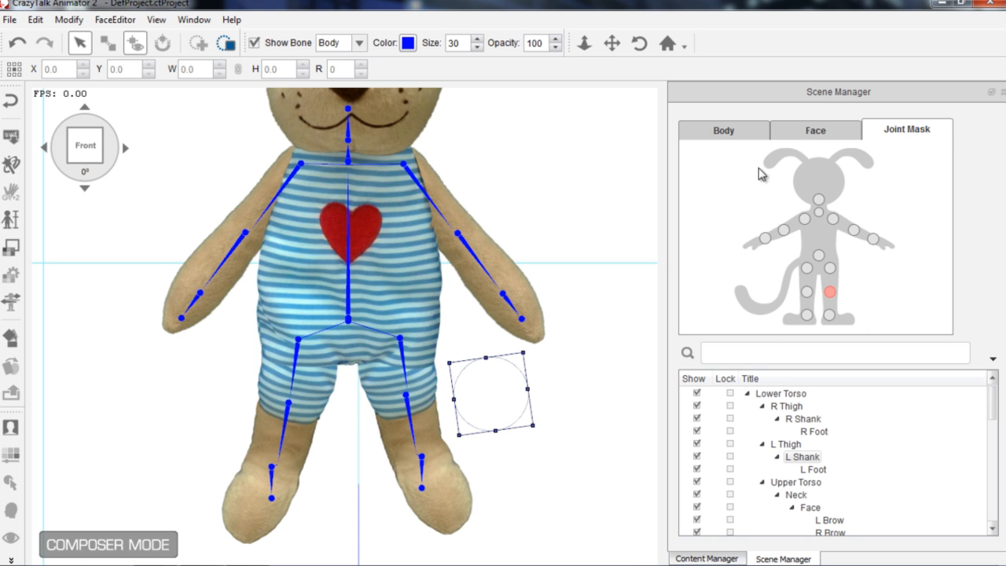
left_click(723, 130)
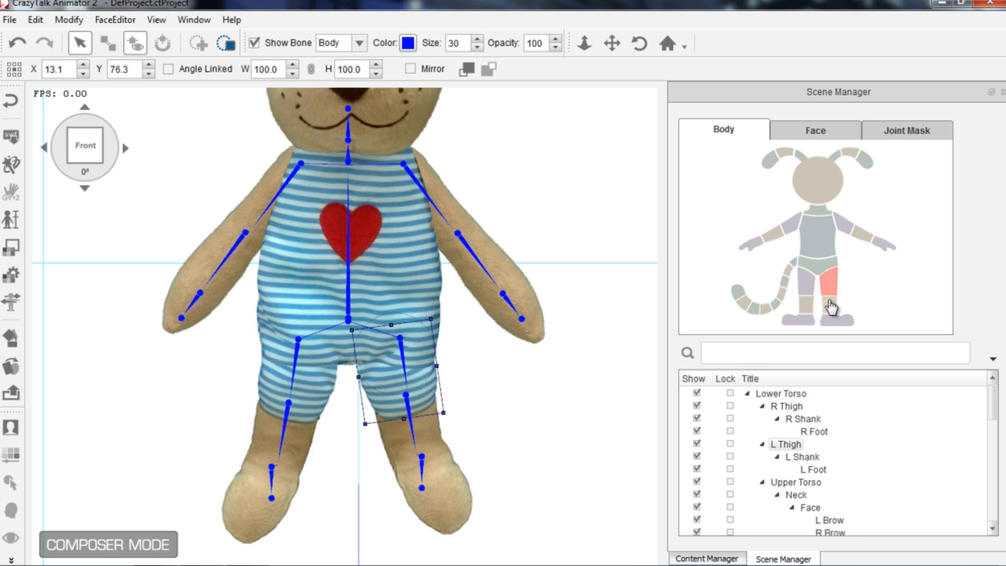
left_click(467, 70)
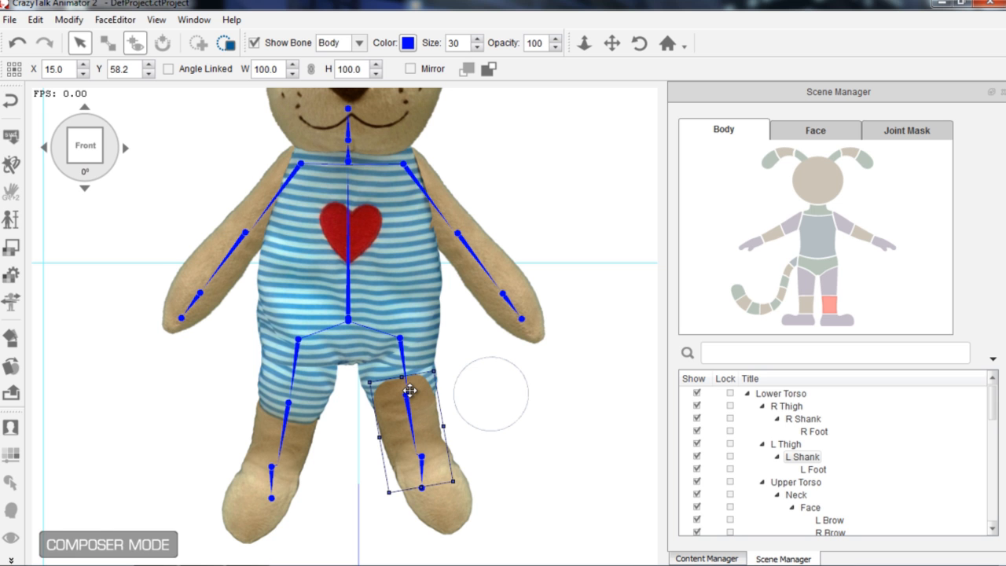
- Send the left shank layer behind the left thigh and place its joint mask back over the left knee
left_click(873, 130)
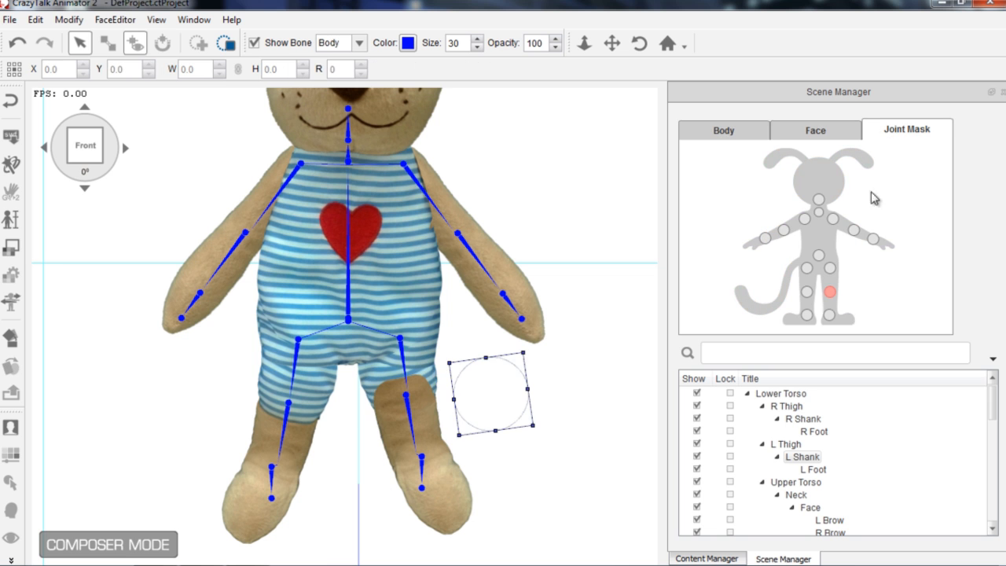
left_click_drag(474, 386, 512, 404)
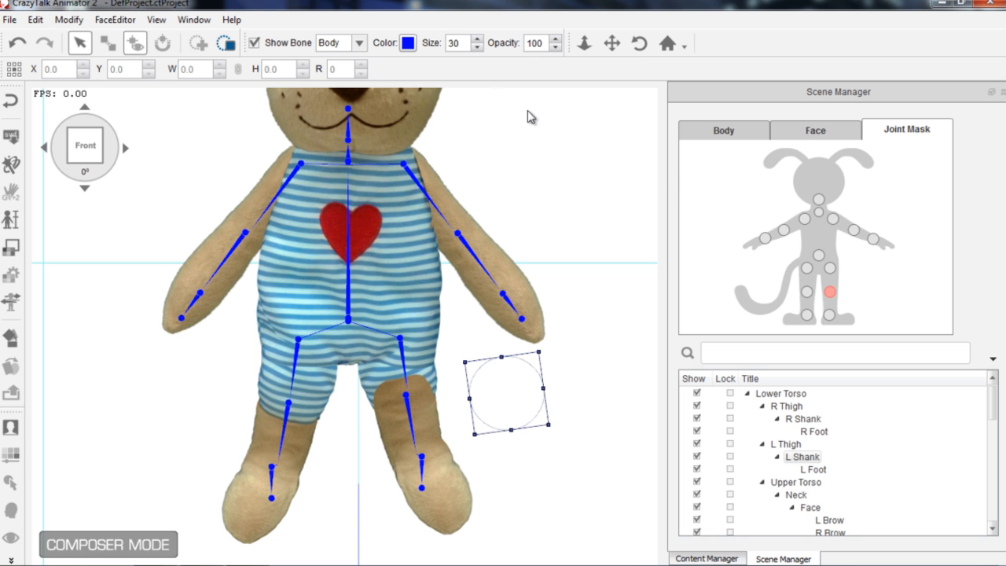
left_click(727, 131)
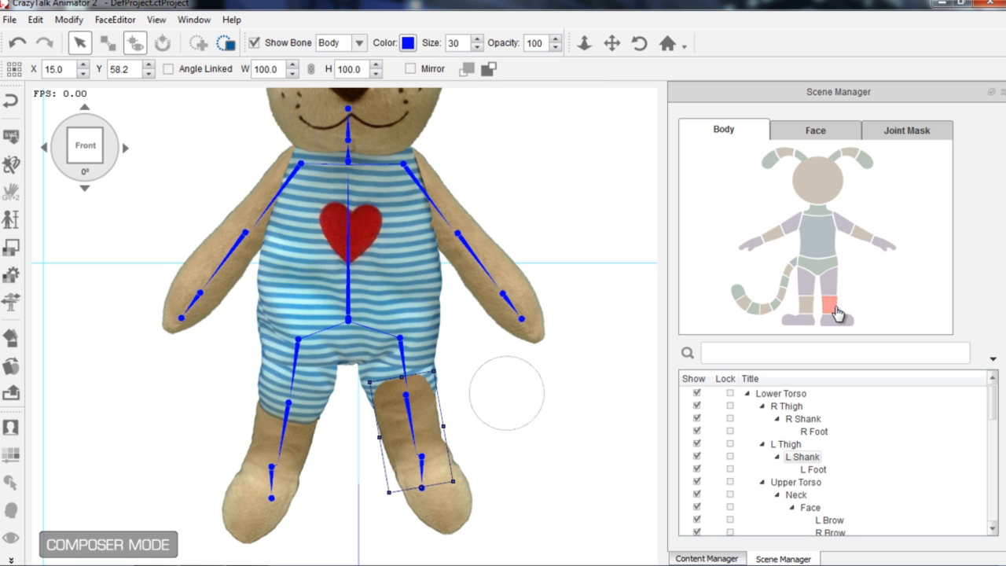
left_click(489, 72)
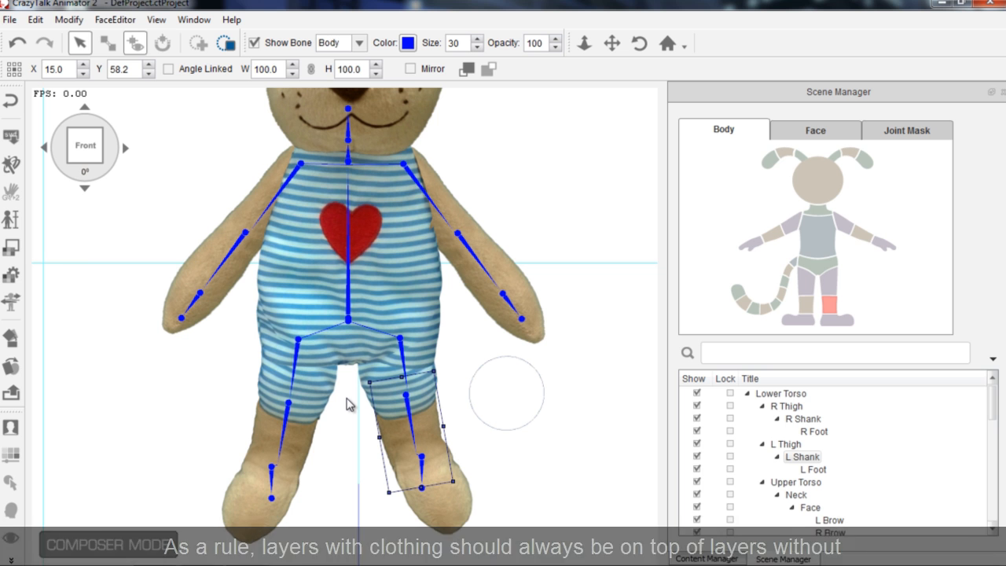
left_click(891, 147)
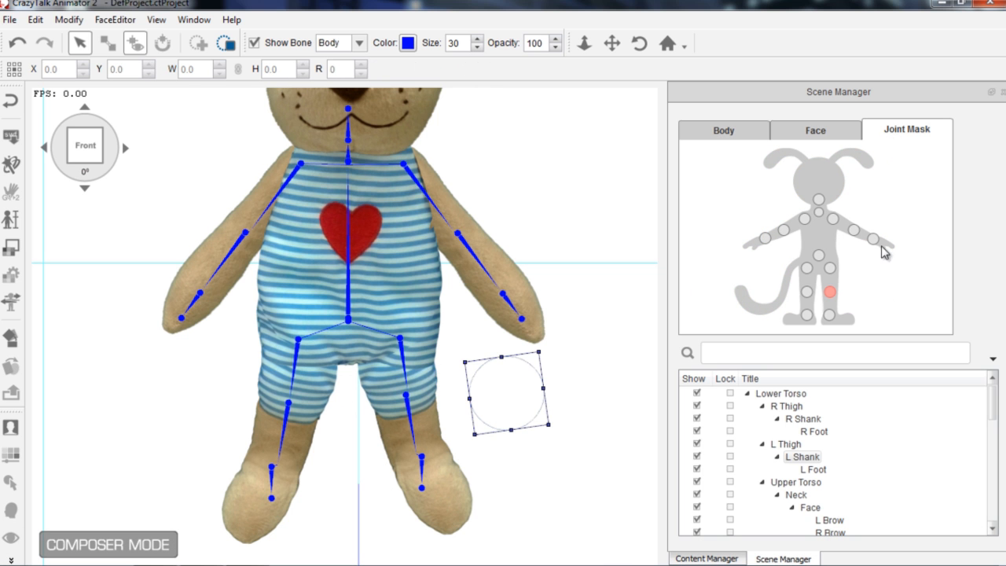
left_click_drag(512, 400, 409, 407)
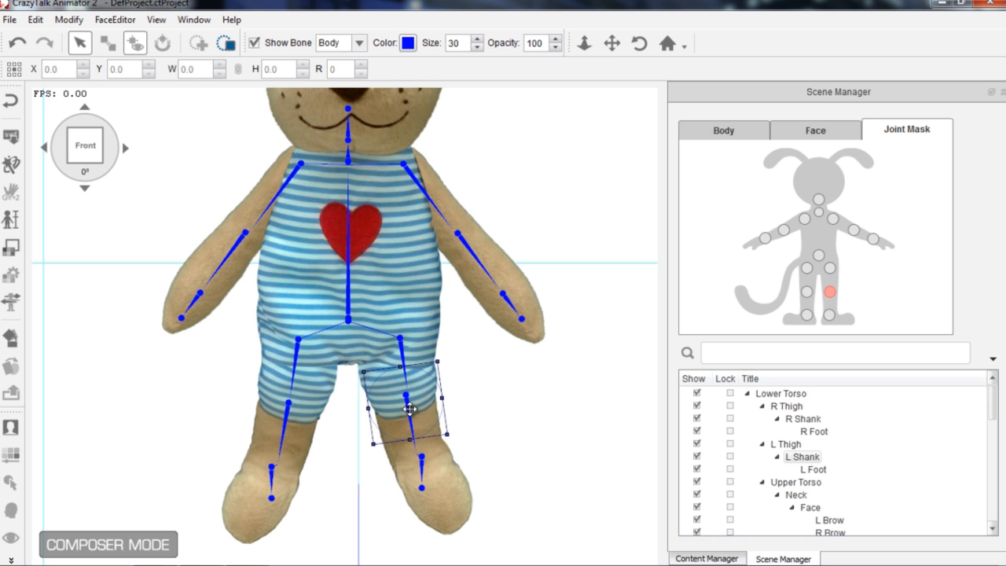
- Turn the Affected by 3D Motion option back on and select the right shank joint mask
left_click(53, 22)
left_click(125, 254)
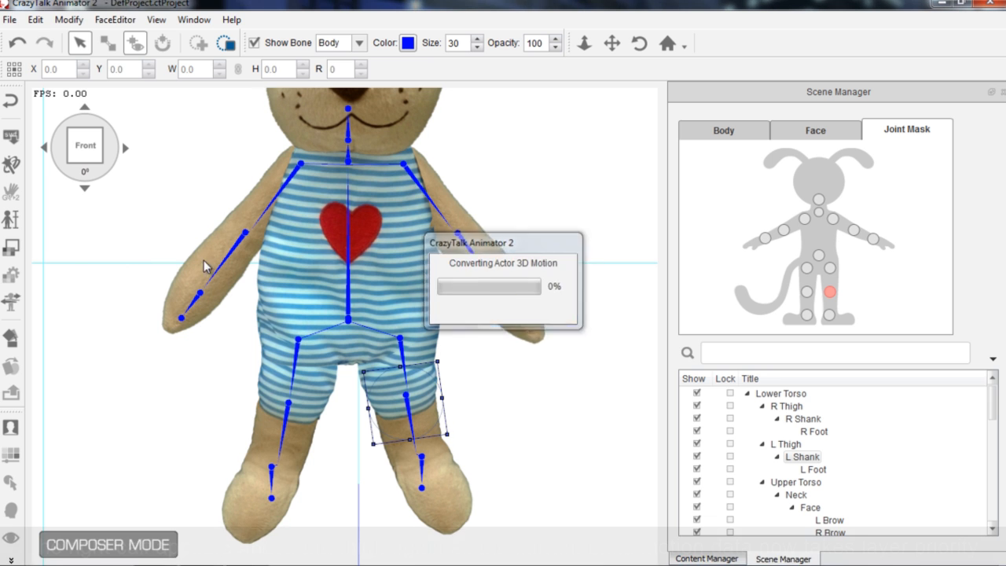
left_click(807, 292)
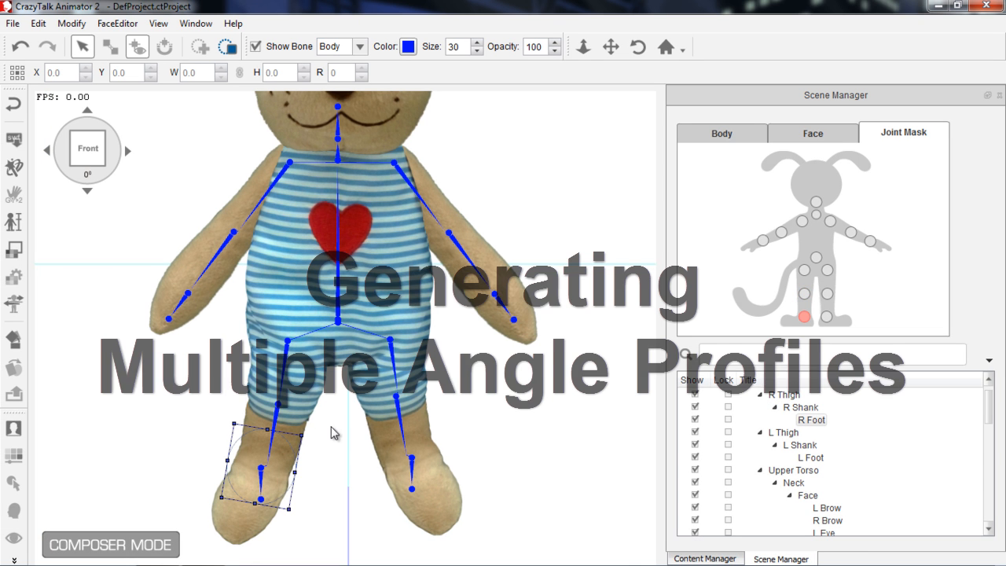
- Turn the bear into a multi-angle character, applying the front angle's bones, sprites, joint masks and layer order to all angle profiles
left_click_drag(547, 181, 566, 352)
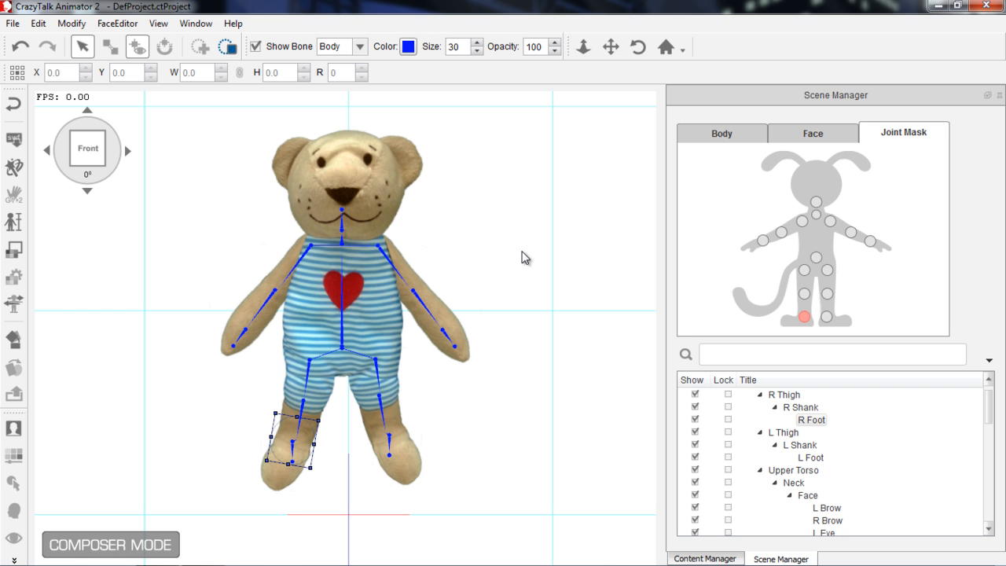
left_click(78, 28)
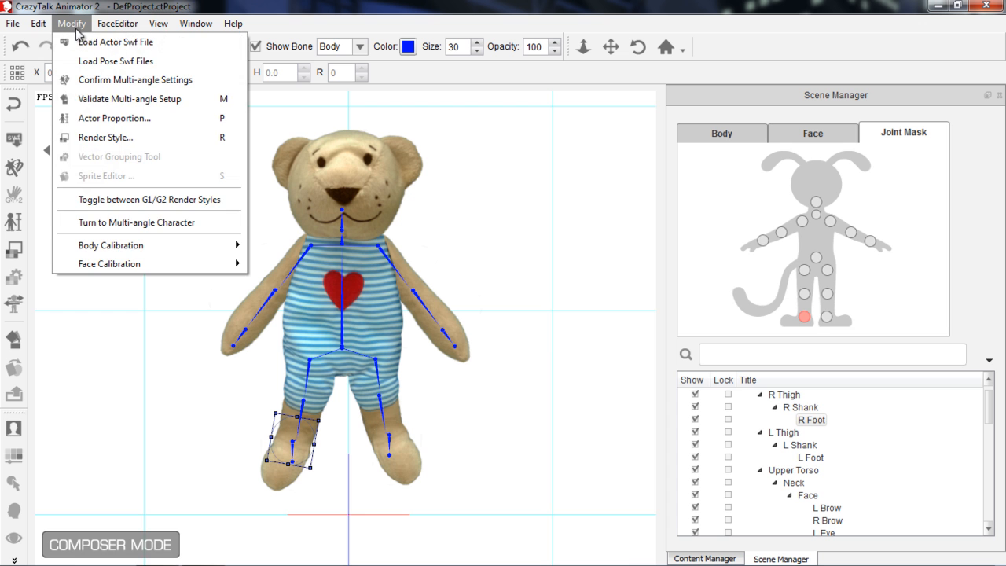
left_click(166, 223)
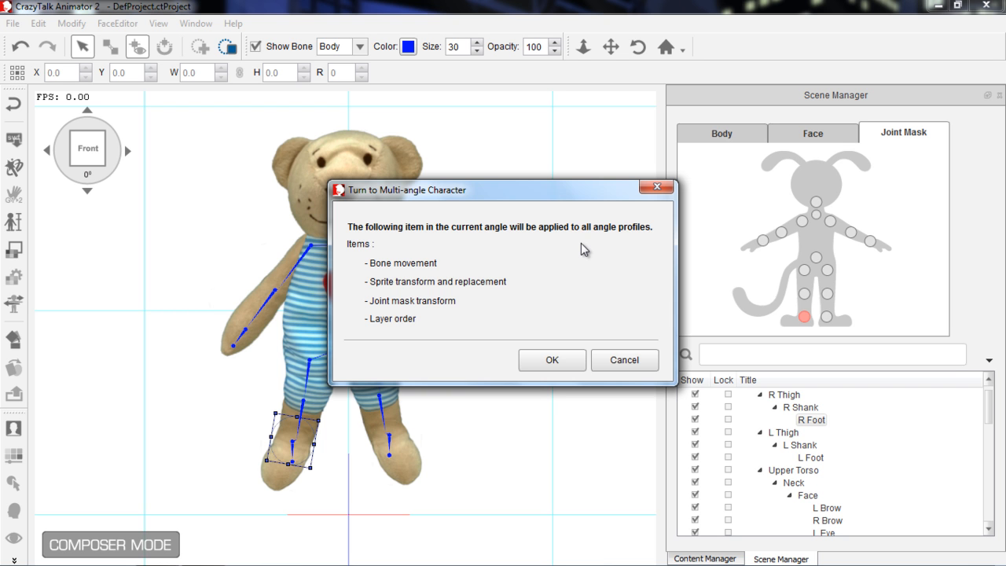
left_click(571, 362)
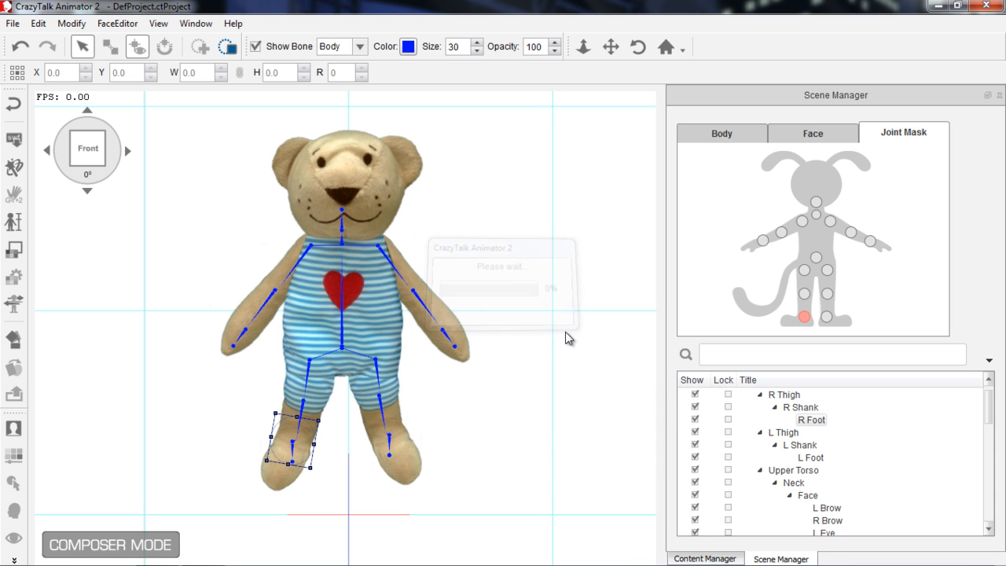
- Examine the bear in the 45°, 90°, 315° and 270° angle profiles, and return to the front view
left_click(129, 151)
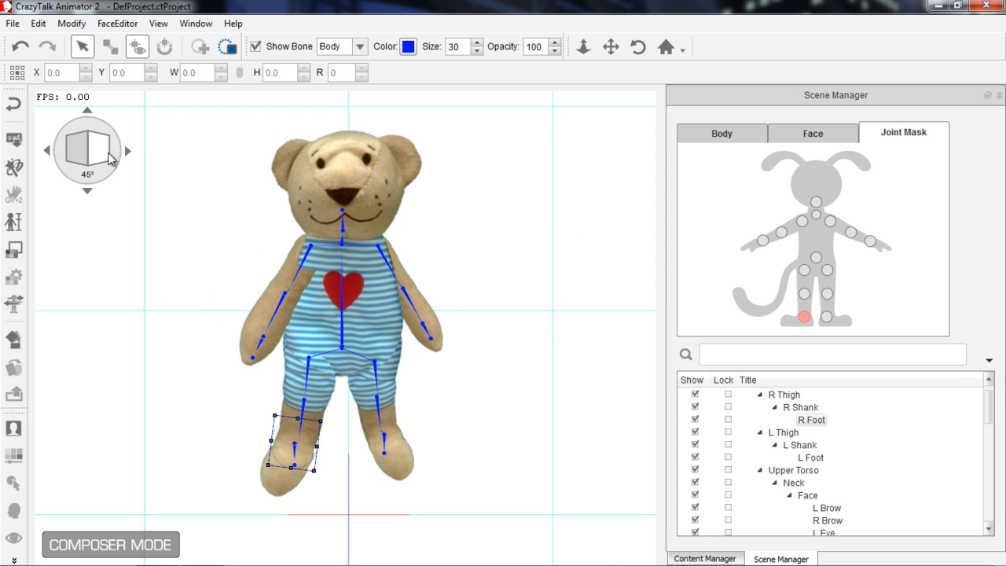
left_click(48, 153)
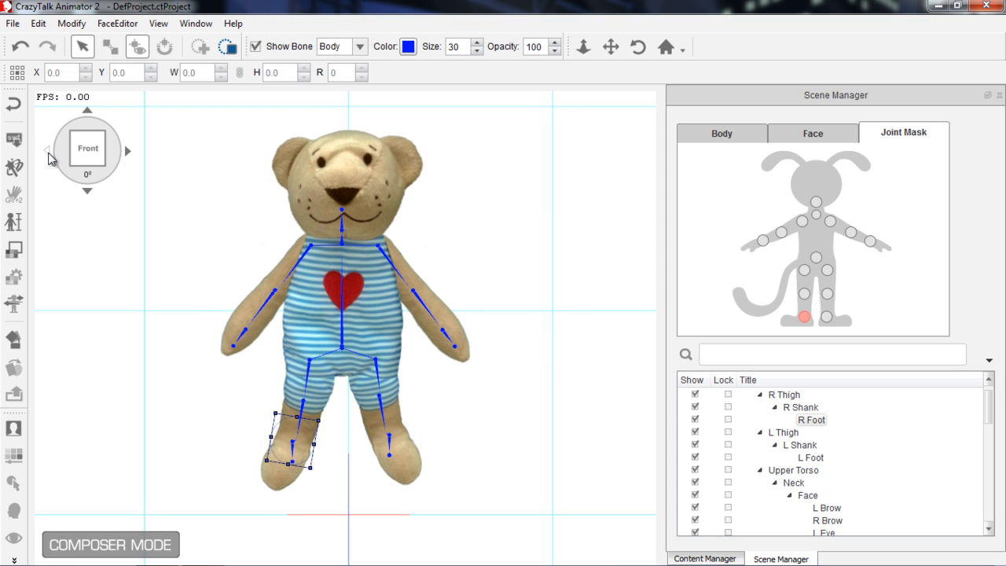
left_click(48, 157)
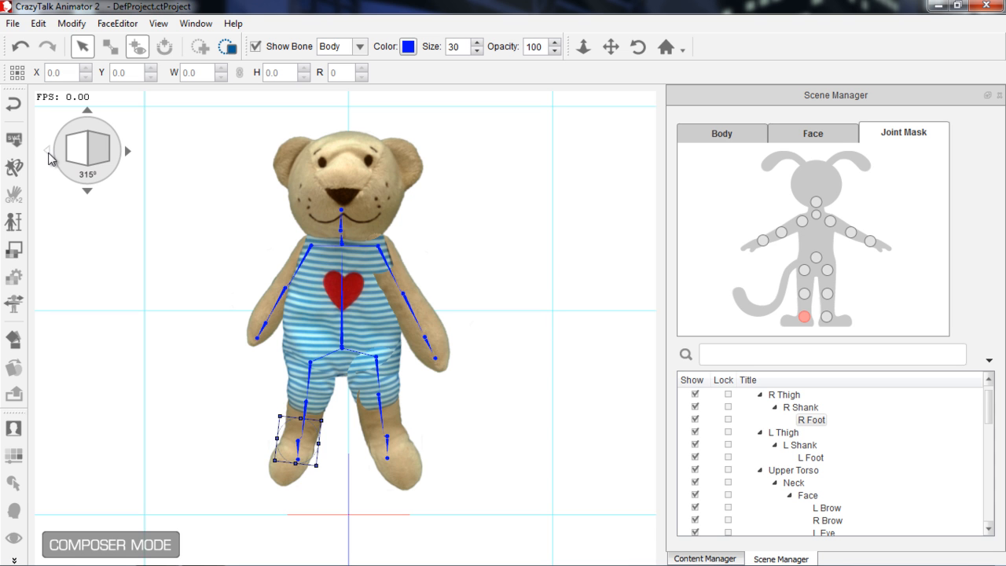
left_click(48, 156)
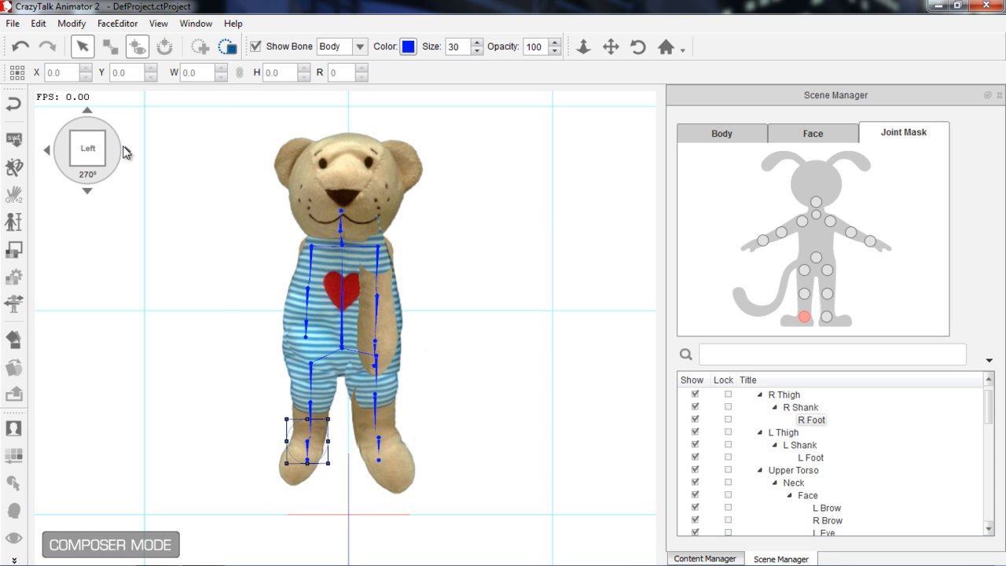
left_click(126, 153)
left_click(127, 154)
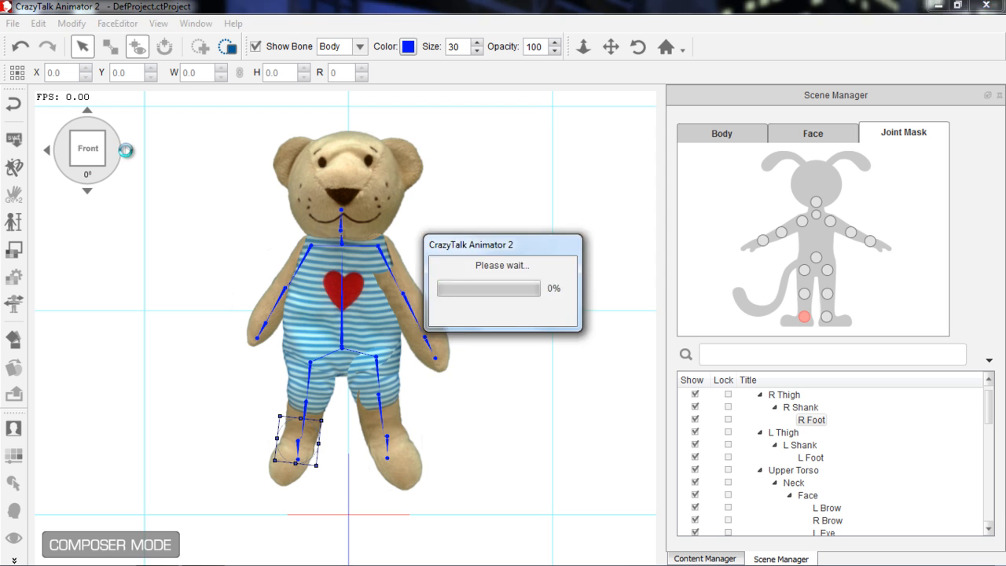
left_click(126, 153)
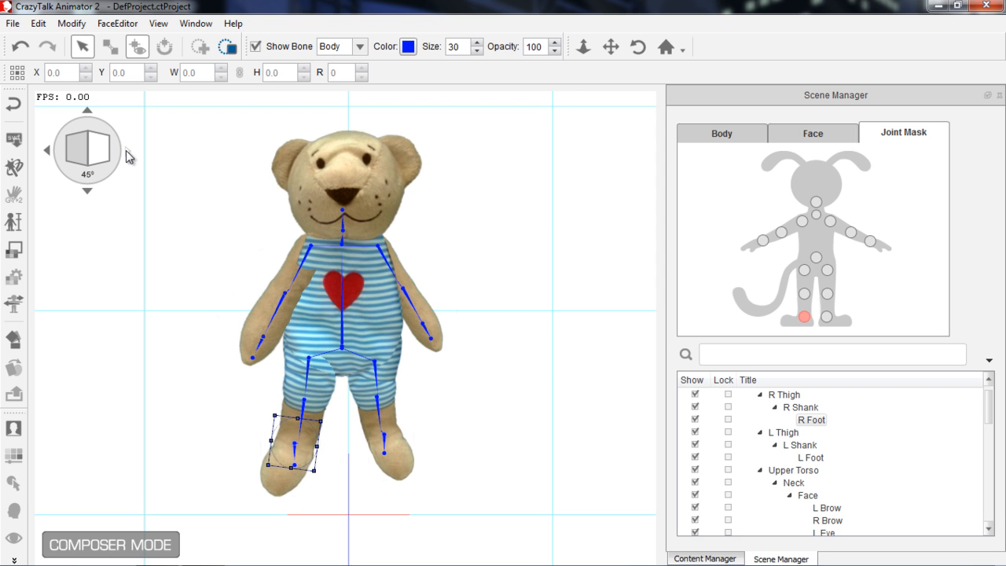
left_click(46, 151)
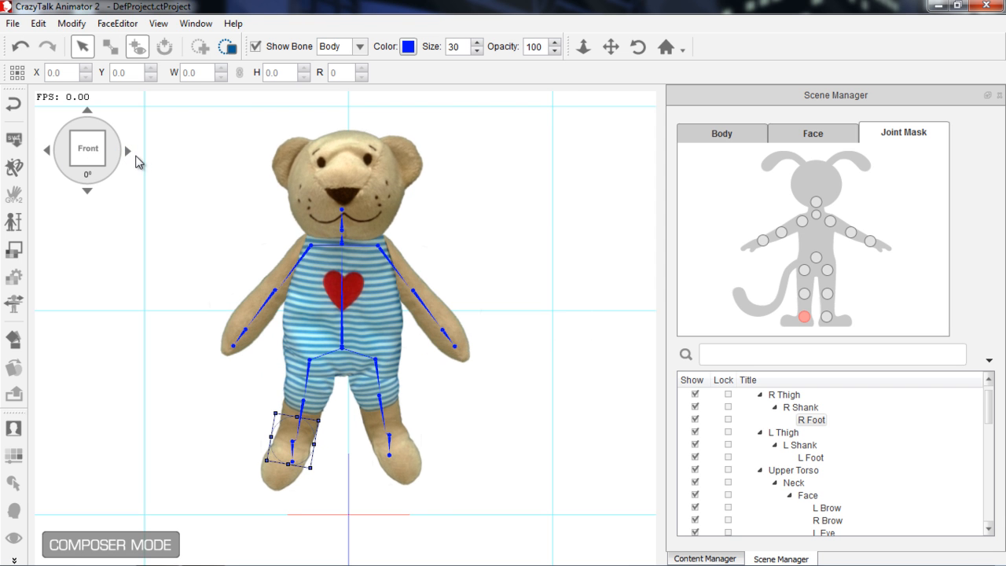
left_click(129, 156)
left_click(129, 155)
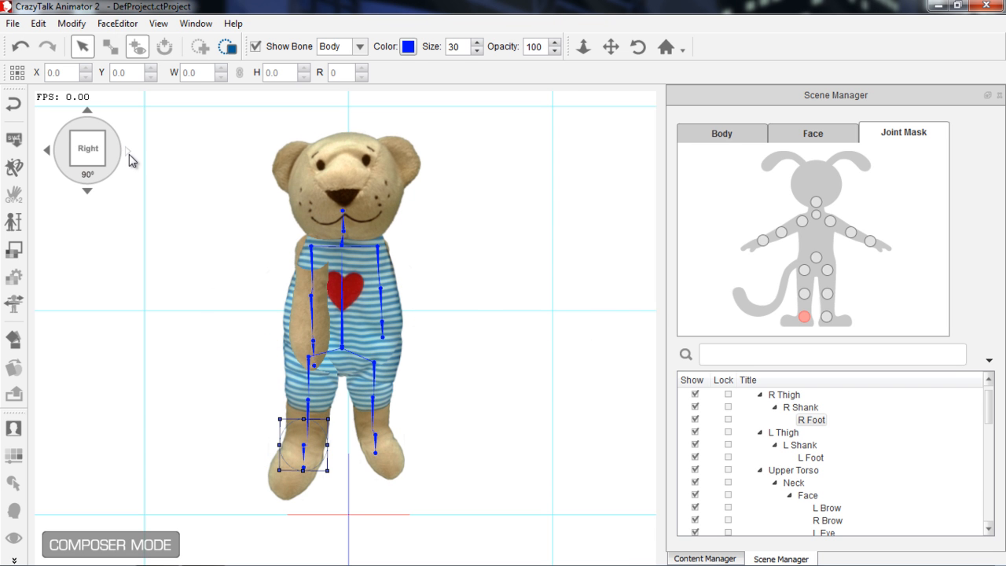
left_click(128, 154)
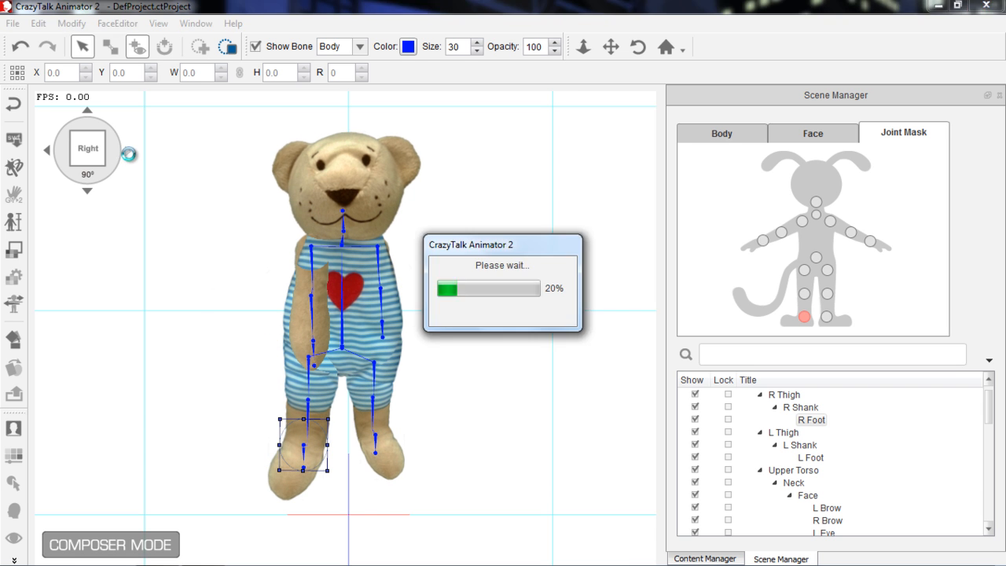
left_click(46, 153)
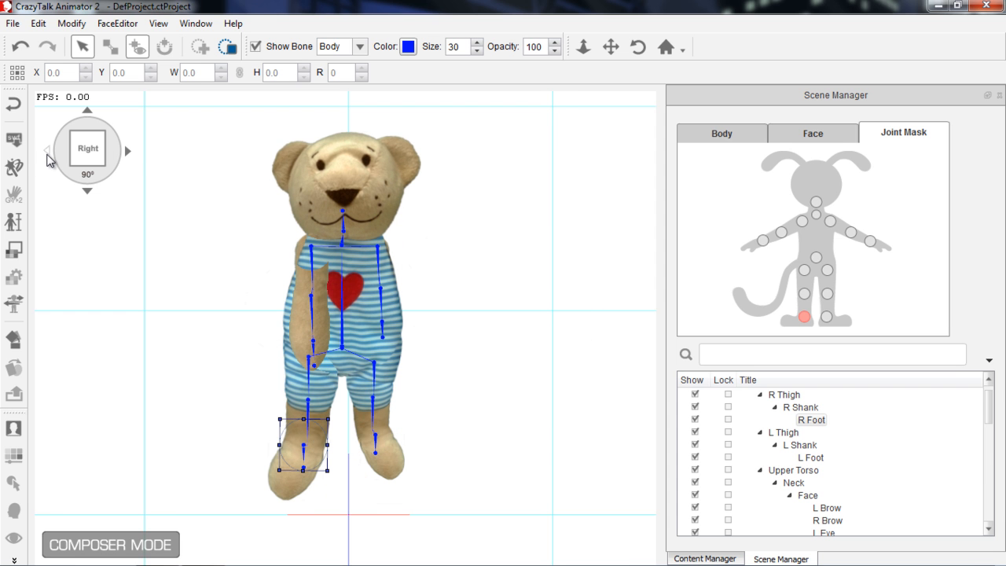
left_click(47, 153)
left_click(47, 153)
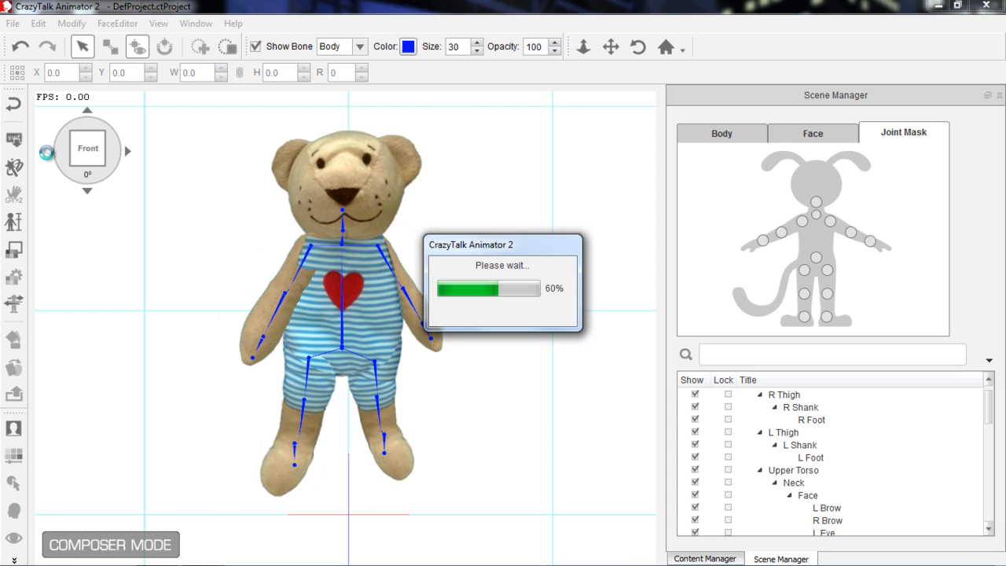
left_click(47, 153)
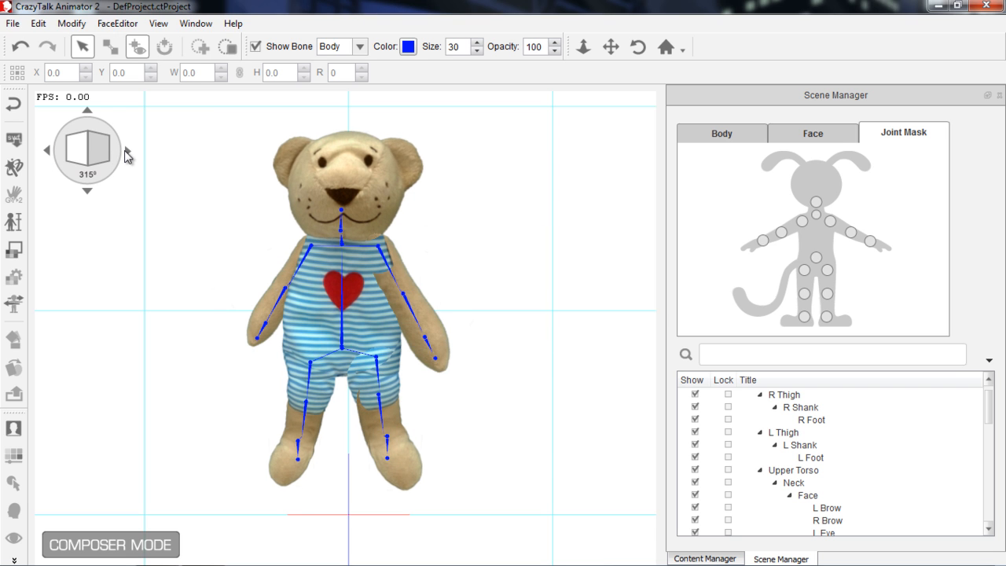
left_click(127, 153)
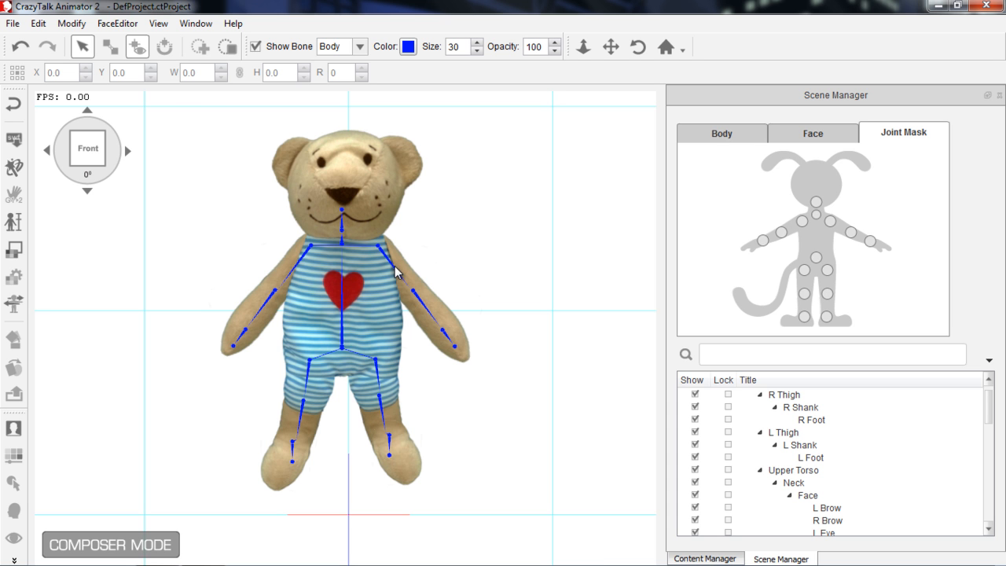
- Confirm the multi-angle settings to recalculate sprite layers and joint masks at all other angles from the front settings
left_click(71, 25)
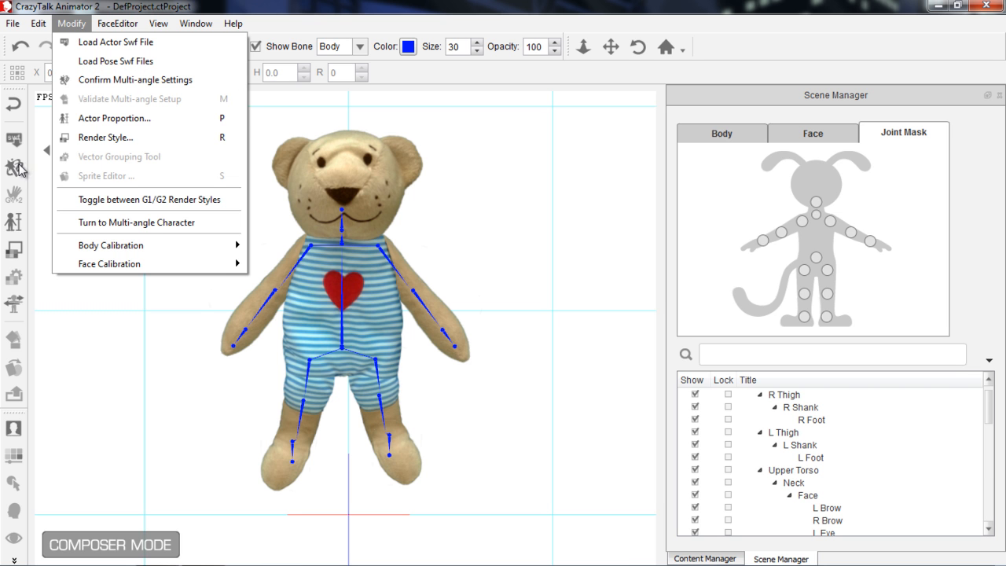
left_click(156, 82)
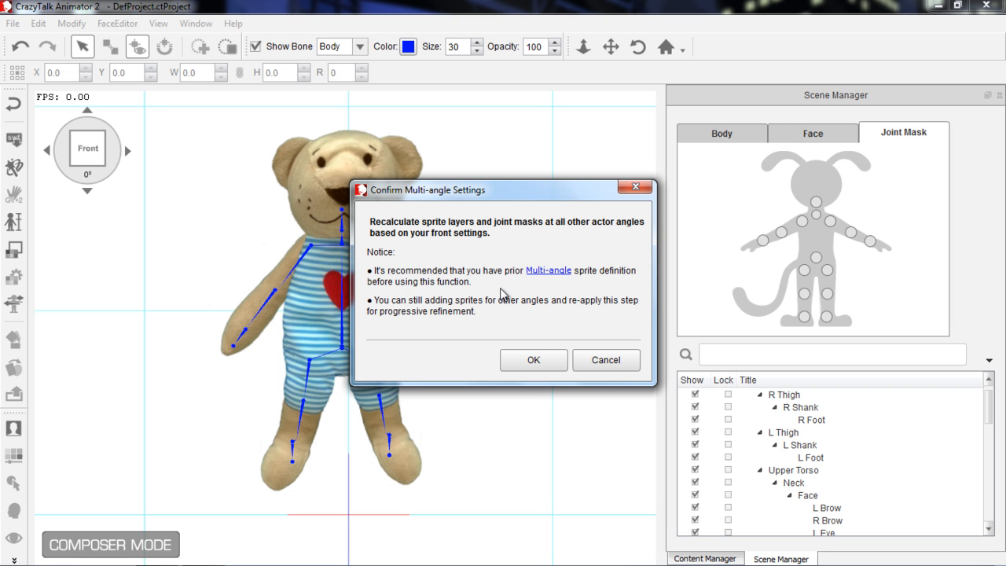
left_click(534, 360)
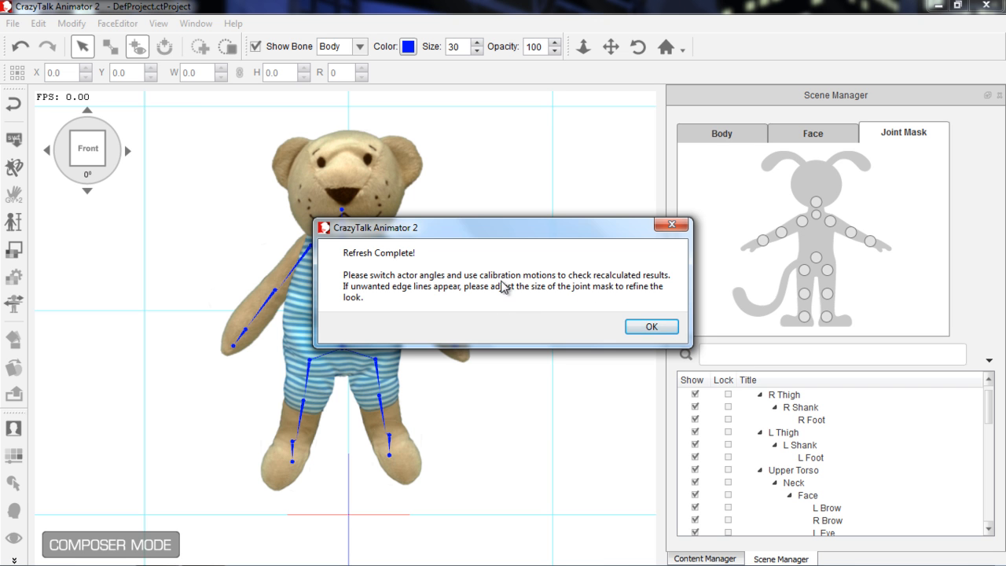
left_click(654, 326)
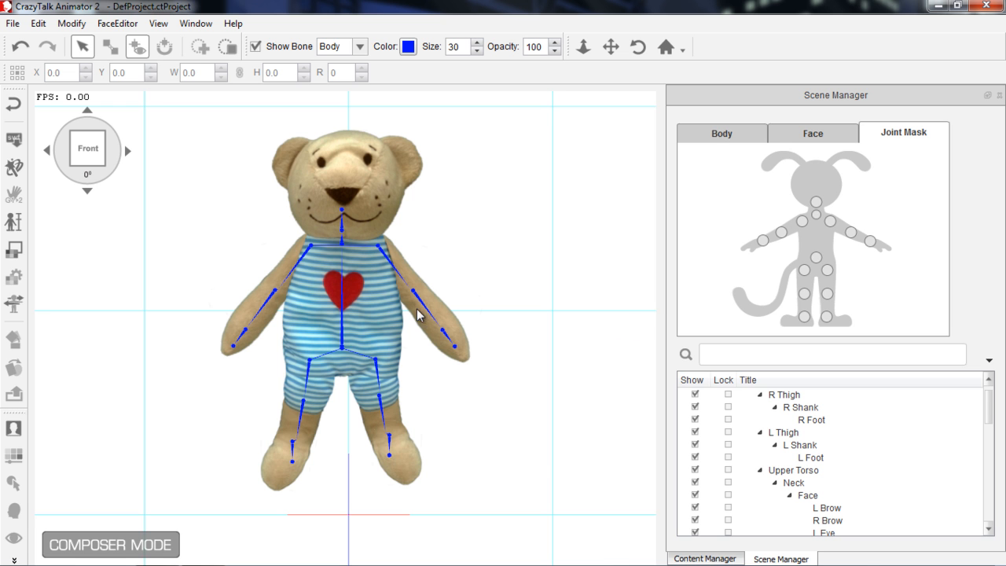
- Play the Upper and Lower body calibration motions on the bear to check its joints, and close the calibration
left_click(12, 305)
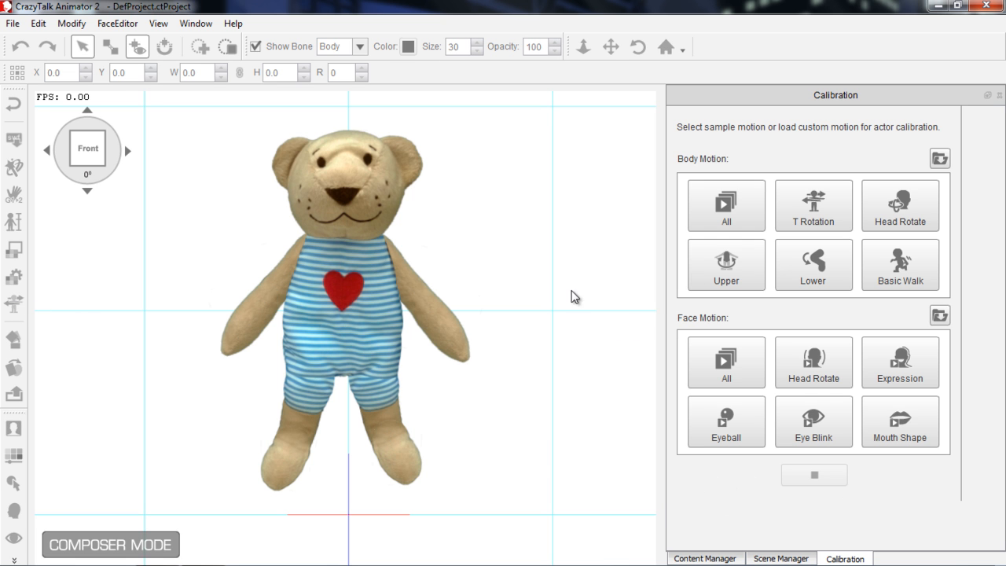
left_click(736, 267)
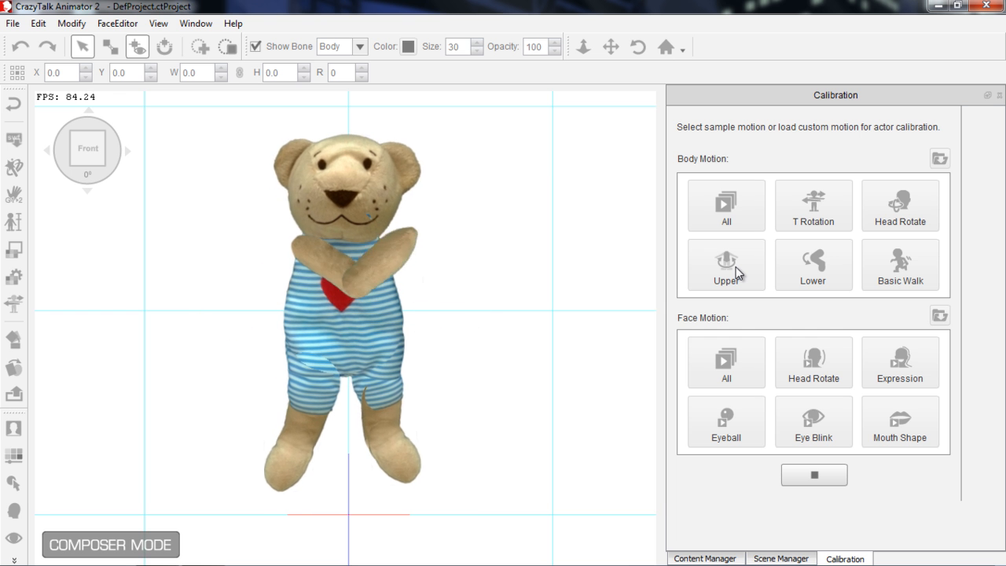
left_click(823, 275)
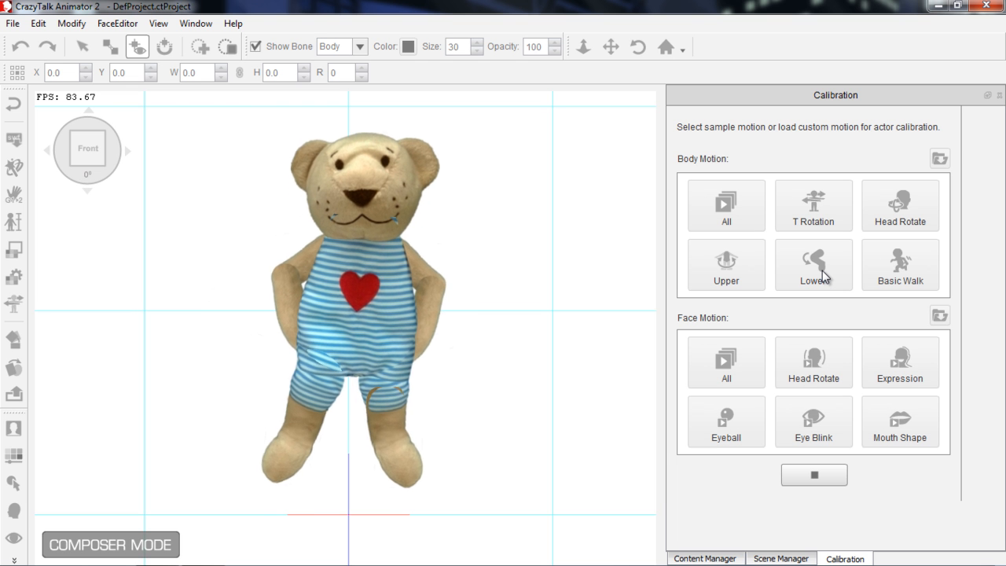
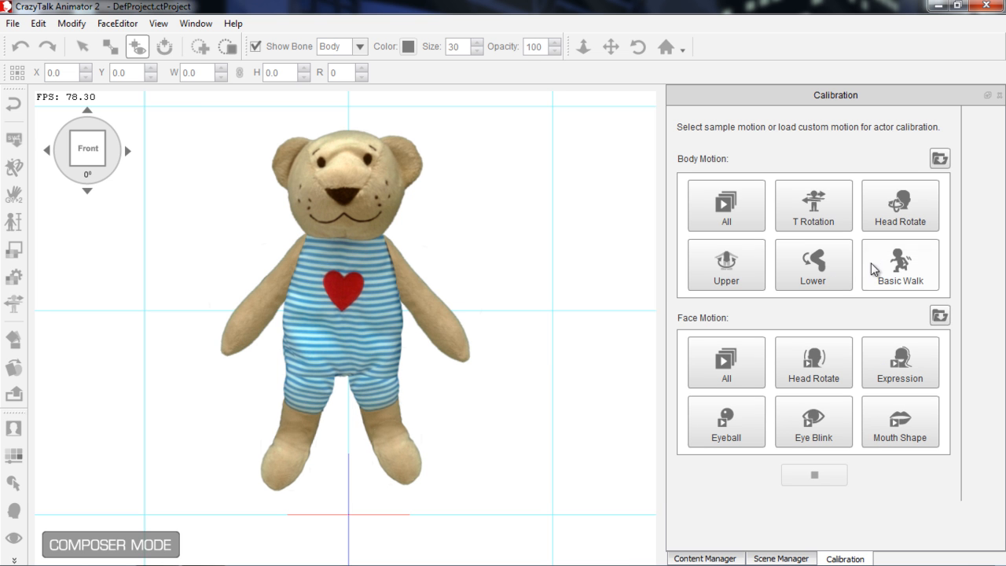
left_click(998, 96)
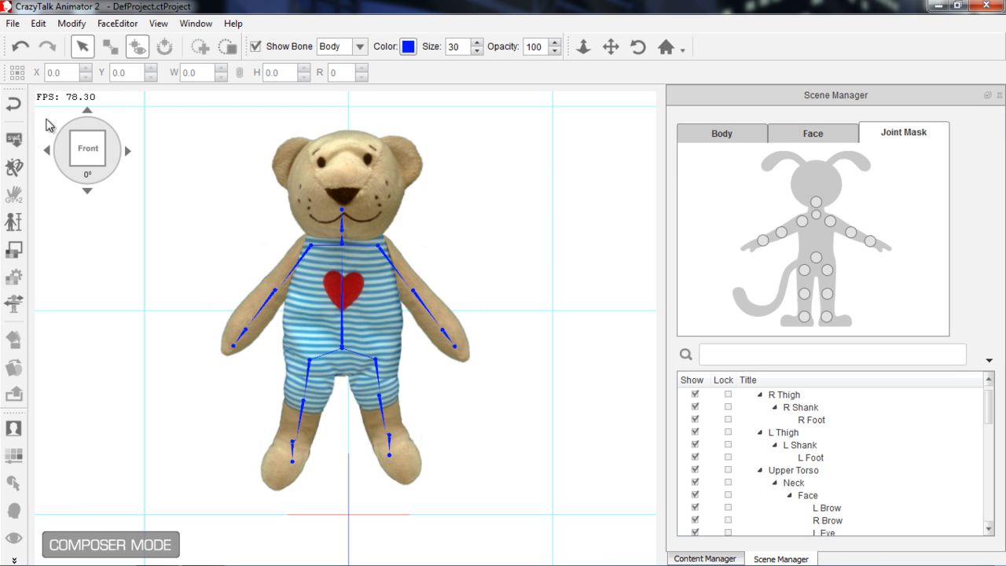
- Return to Stage mode and open the bear actor in the Runtime Composer
left_click(15, 104)
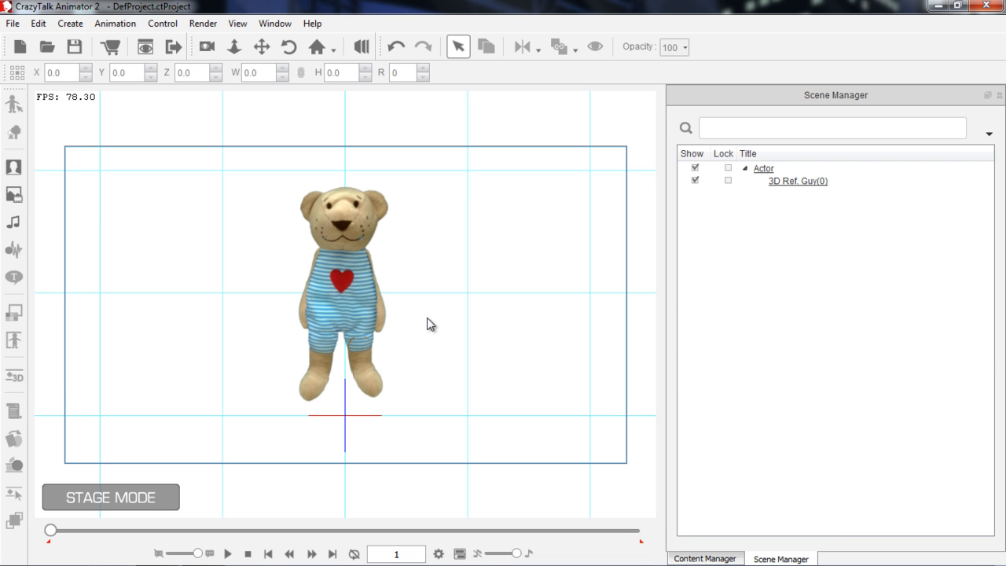
left_click_drag(454, 407, 385, 208)
left_click_drag(474, 374, 439, 329)
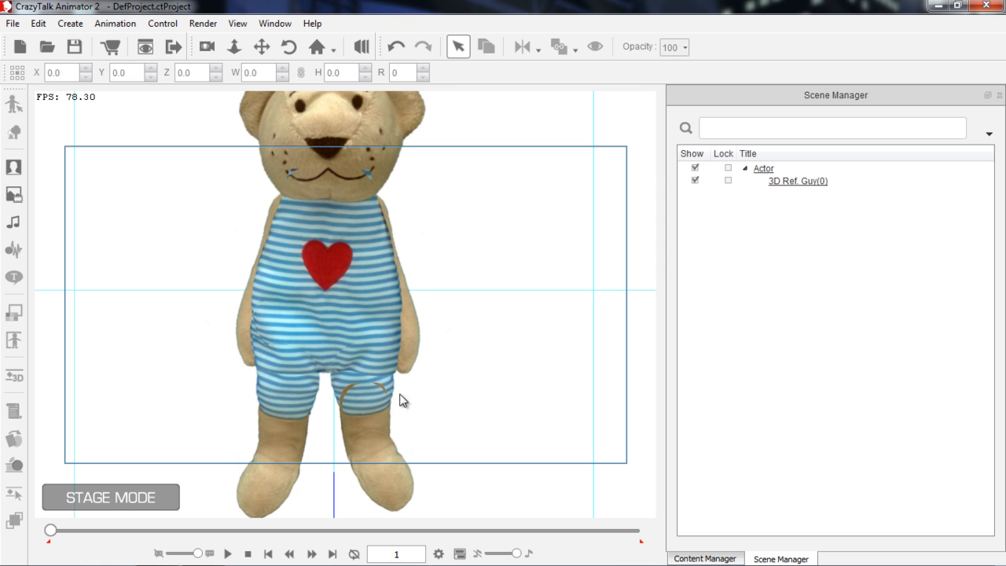
left_click(360, 290)
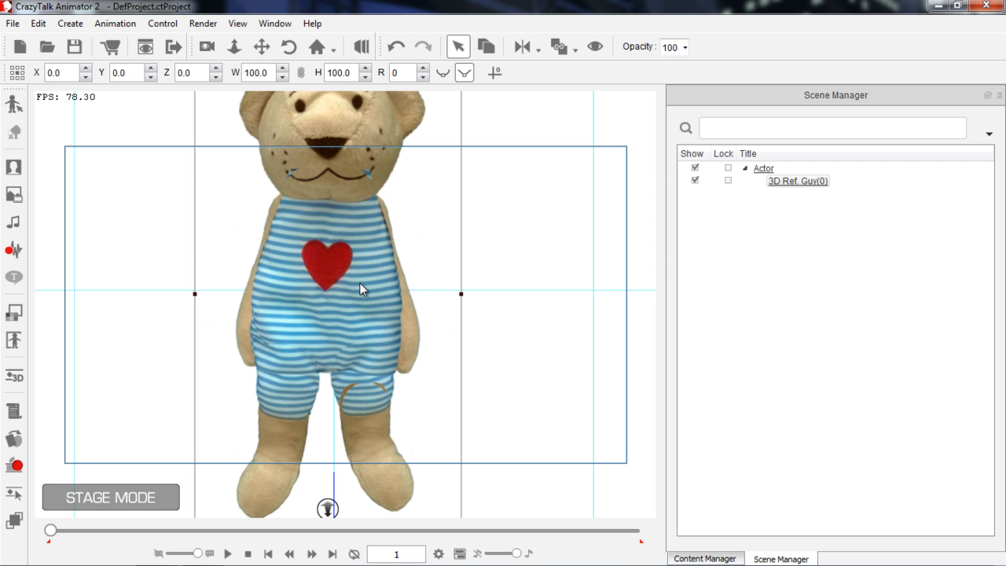
left_click(13, 340)
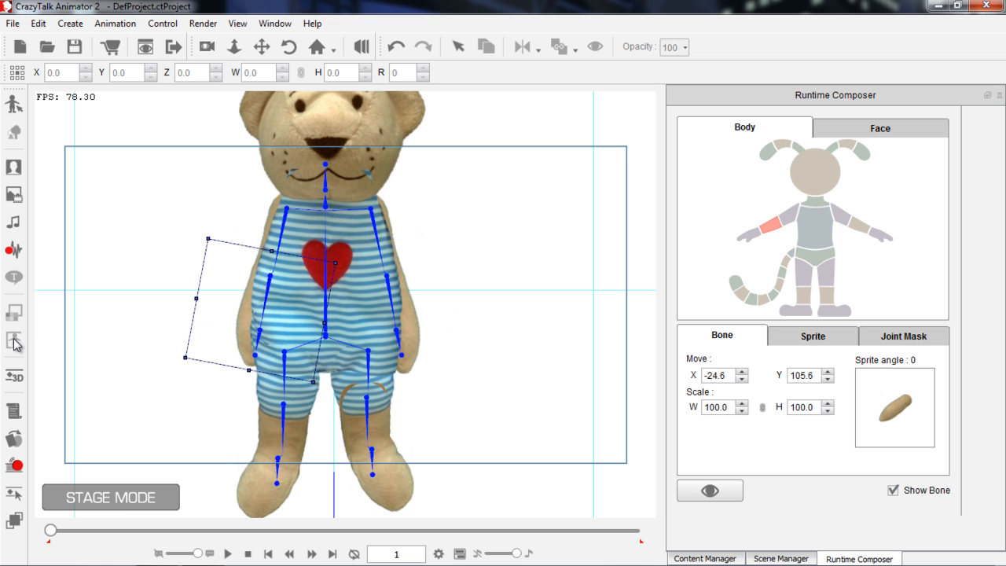
- Enlarge the left shank's joint mask at the knee to about W 174.0 and H 171.4
left_click(370, 410)
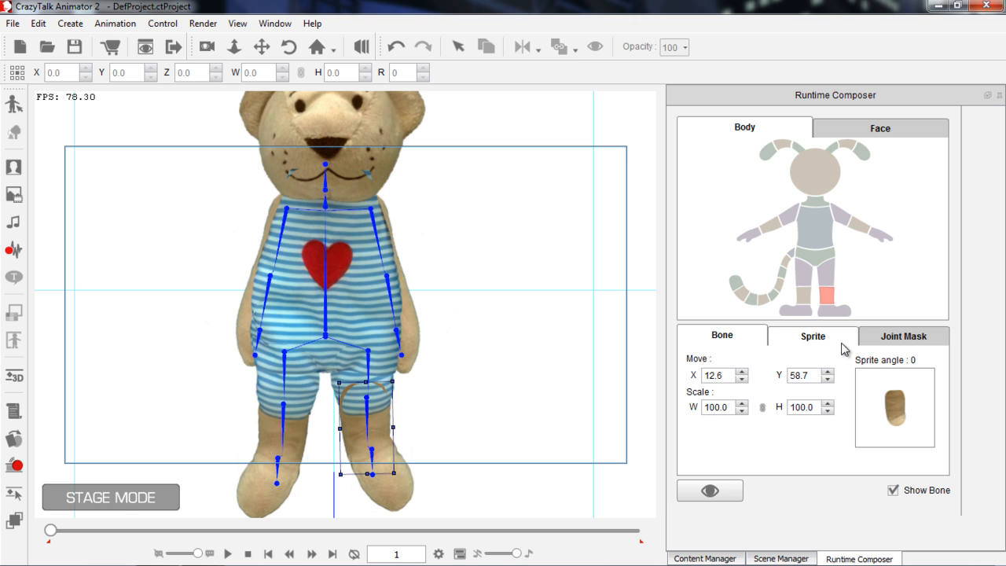
left_click(881, 339)
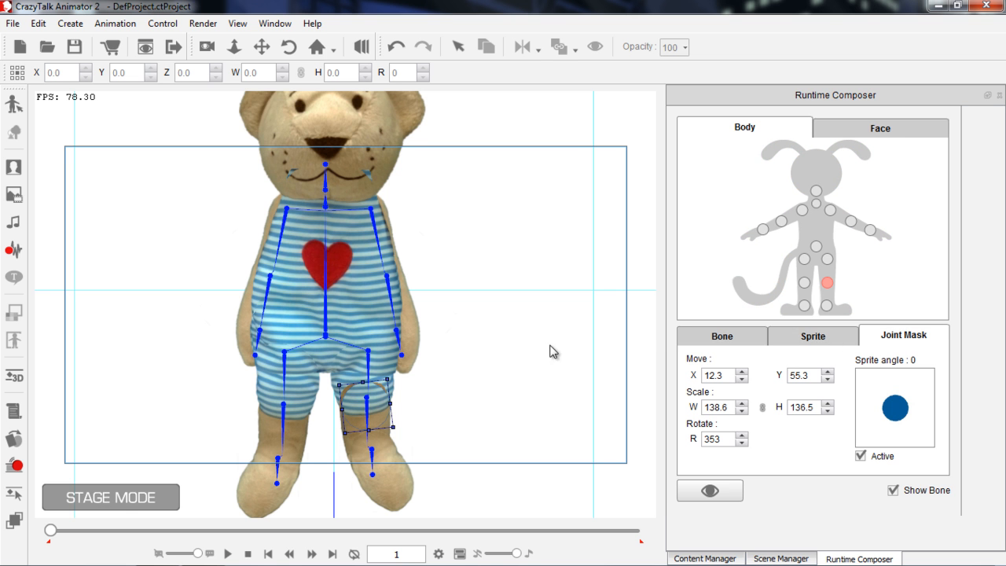
left_click_drag(495, 404, 492, 344)
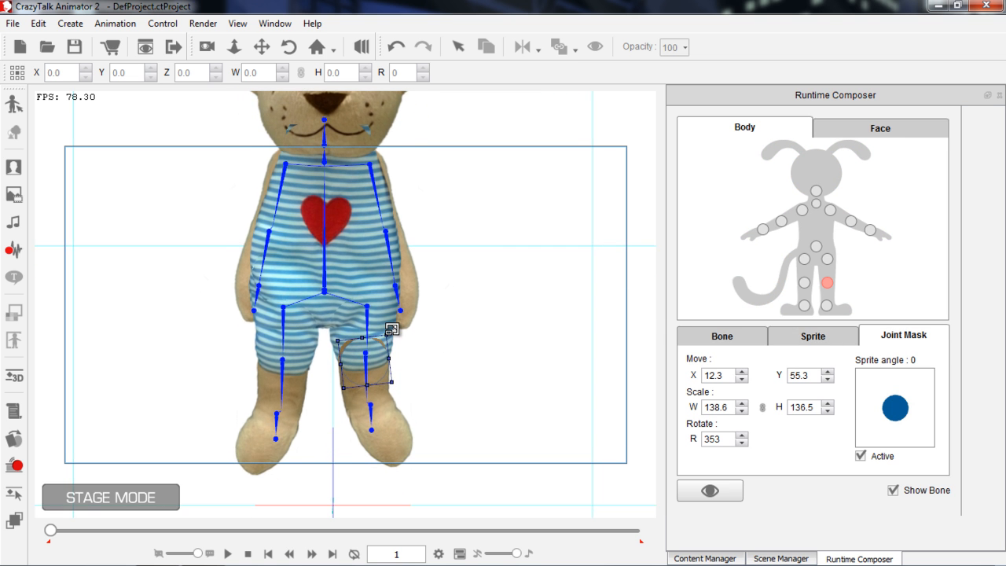
left_click_drag(390, 329, 379, 350)
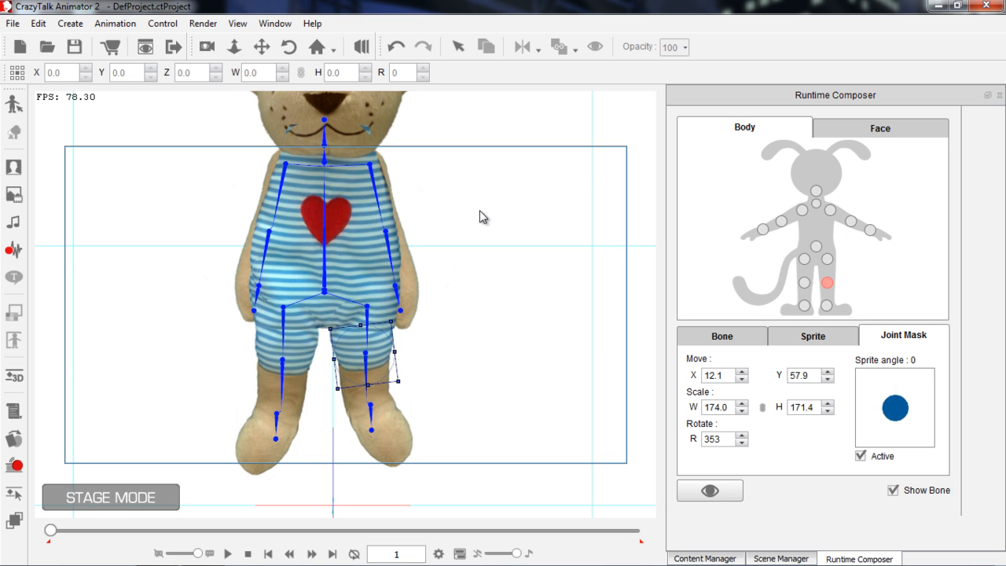
left_click_drag(447, 199, 446, 273)
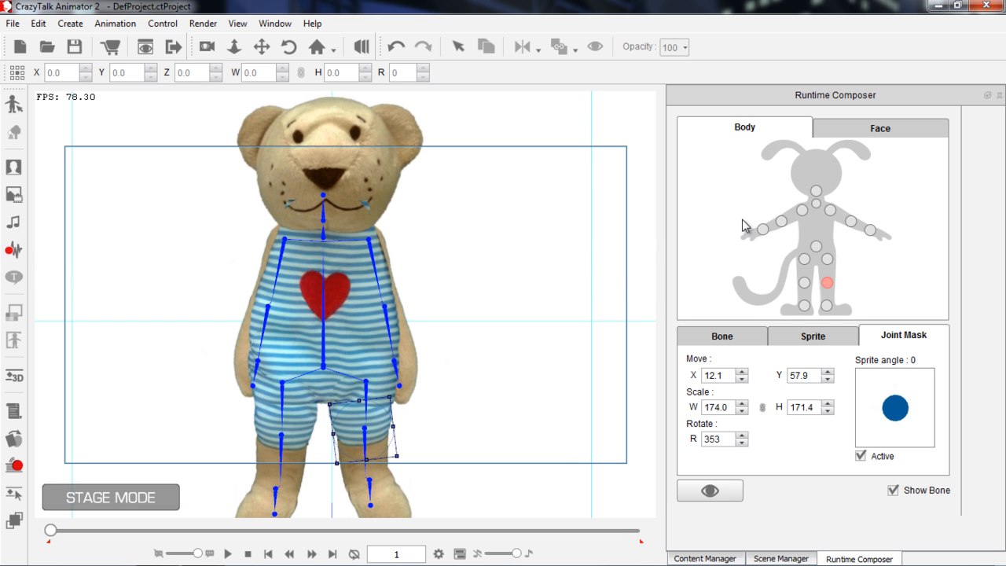
- Enlarge the head's joint mask at the neck to about W 328.8 and H 238.0, positioned at about X -1.9, Y 139.1
left_click(817, 192)
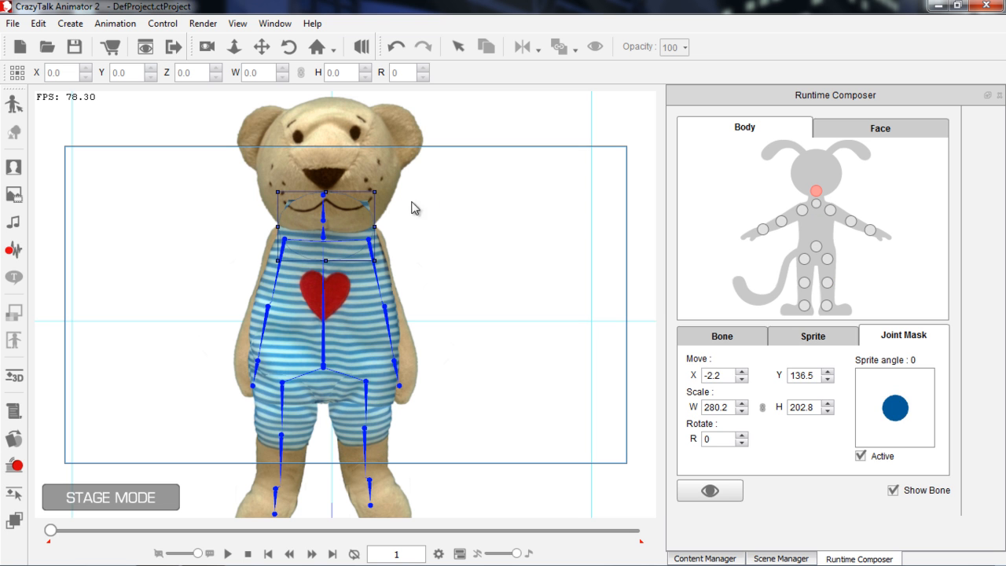
left_click_drag(345, 224, 348, 220)
left_click_drag(375, 187, 383, 179)
left_click_drag(363, 216, 361, 213)
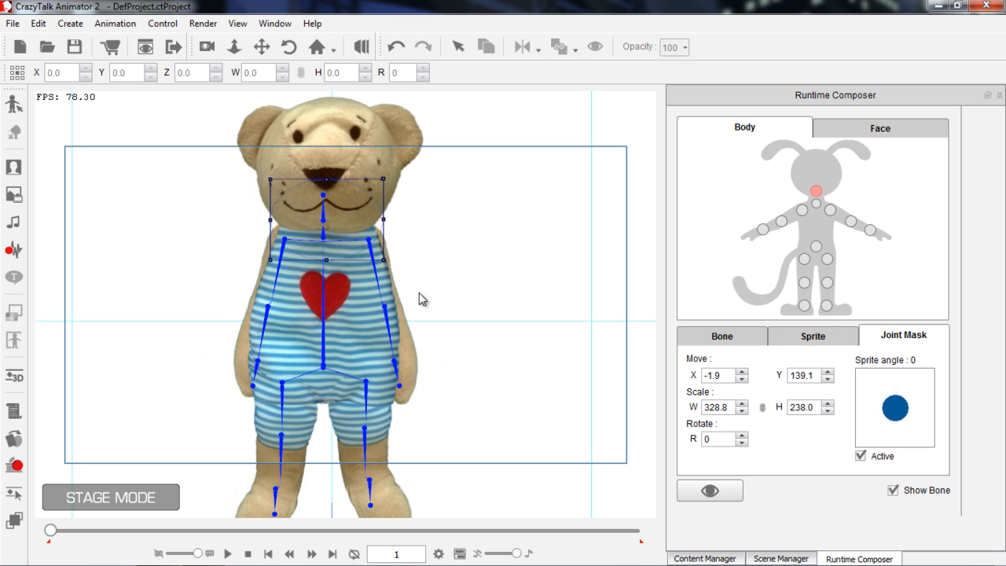
- Apply the Idle_Angry motion from the 3D 02_Idle animation templates to the bear
left_click_drag(420, 322, 428, 290)
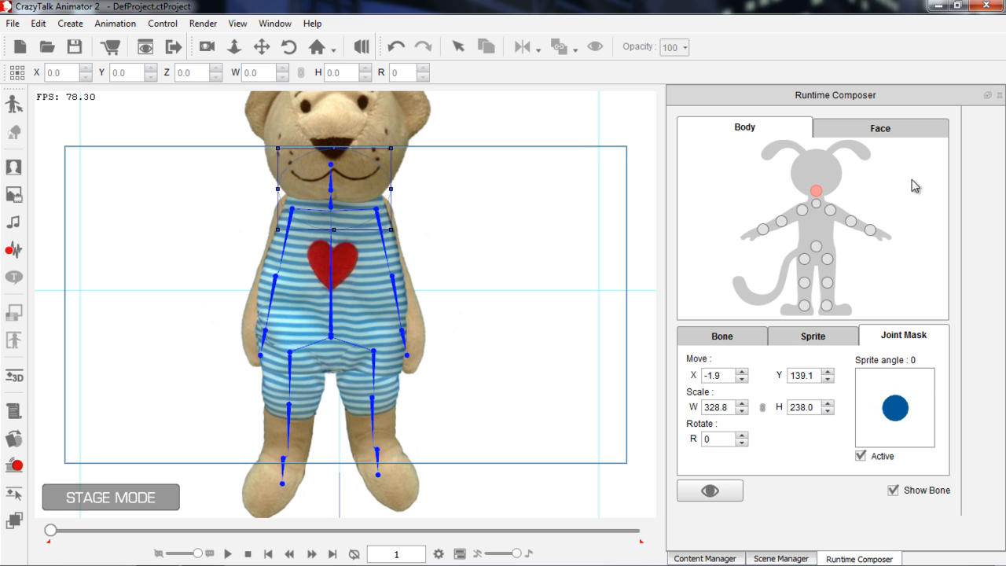
left_click(705, 556)
left_click(685, 320)
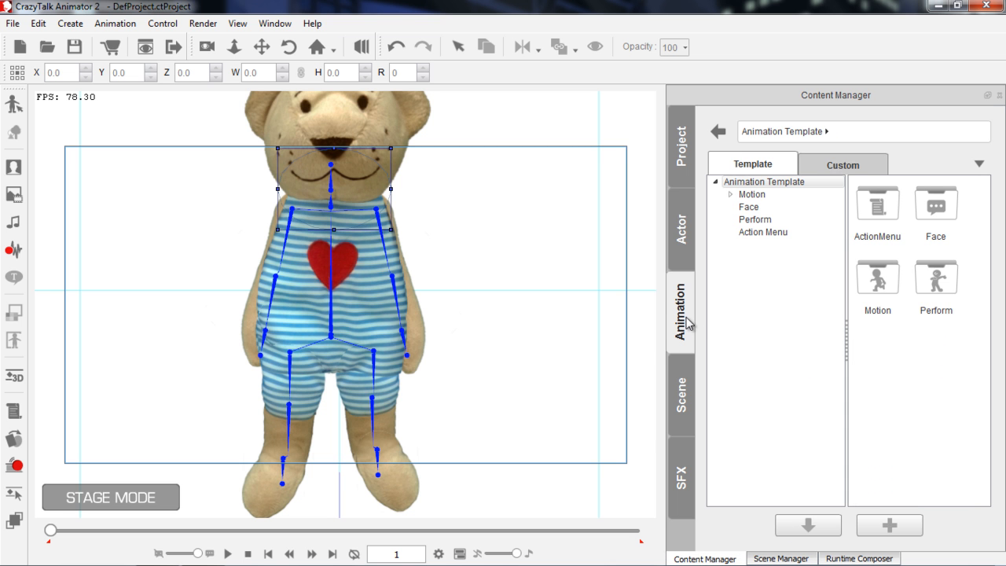
left_click(743, 195)
left_click(731, 196)
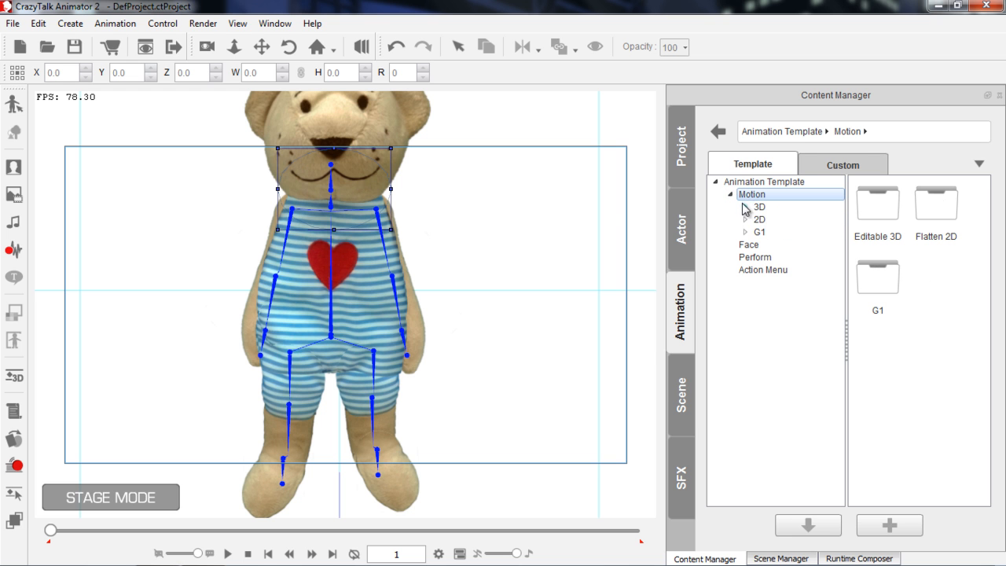
left_click(745, 208)
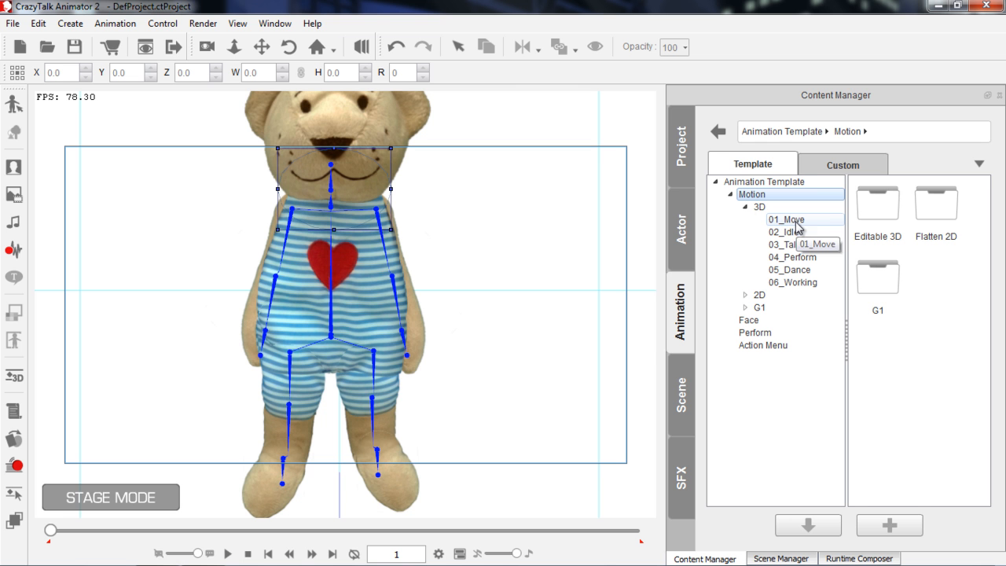
left_click(786, 232)
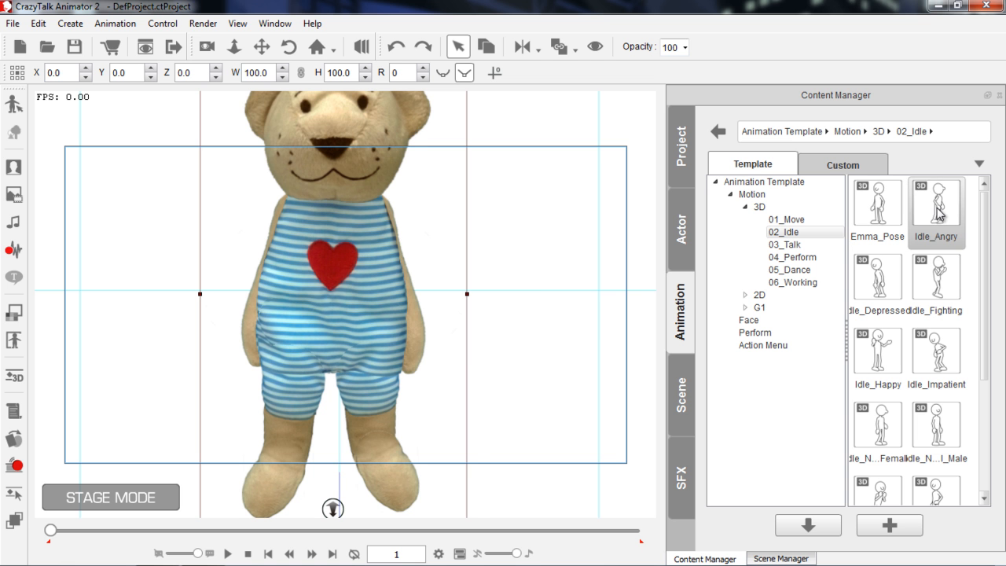
double_click(937, 209)
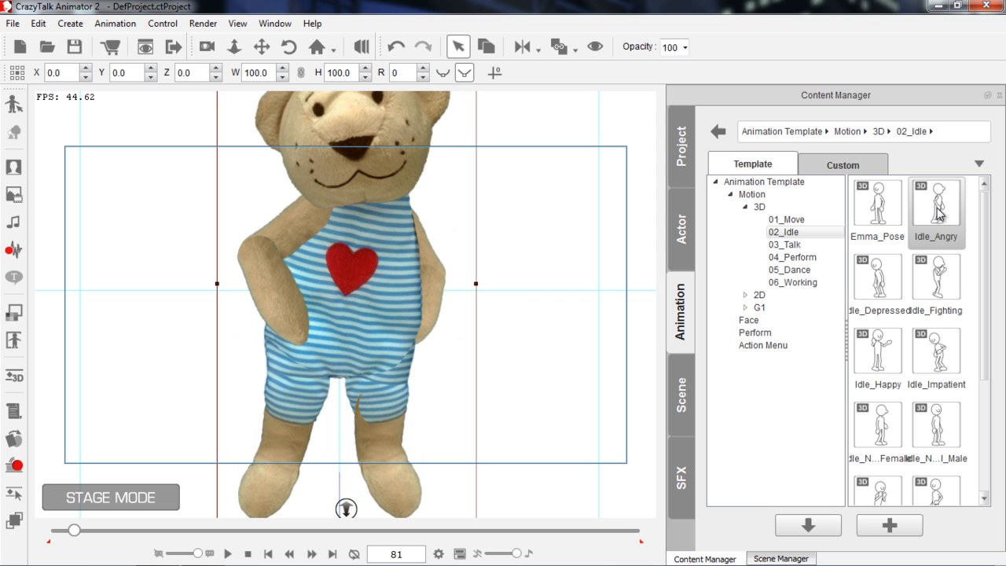
- Move to frame 68, reopen the bear in the Runtime Composer, and reshape the right shoulder's joint mask at sprite angle 45
mouse_move(76, 535)
left_mouse_down()
mouse_move(42, 543)
mouse_move(69, 533)
left_mouse_up()
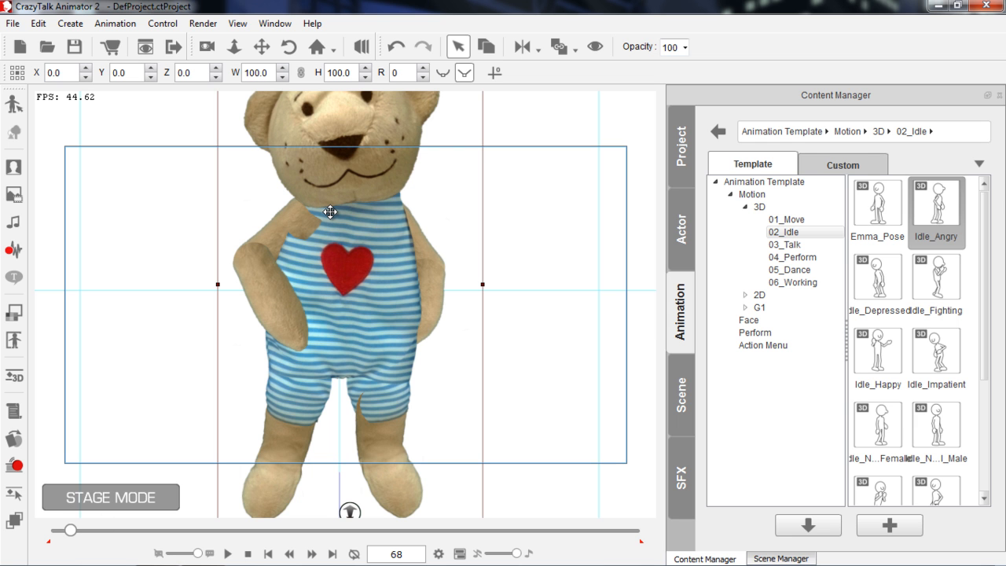
left_click(13, 339)
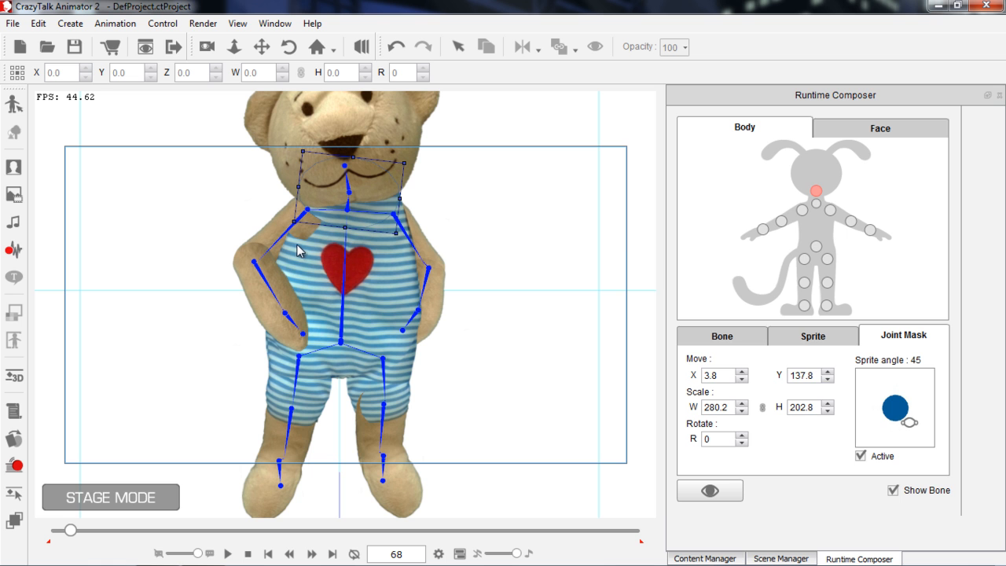
left_click(782, 222)
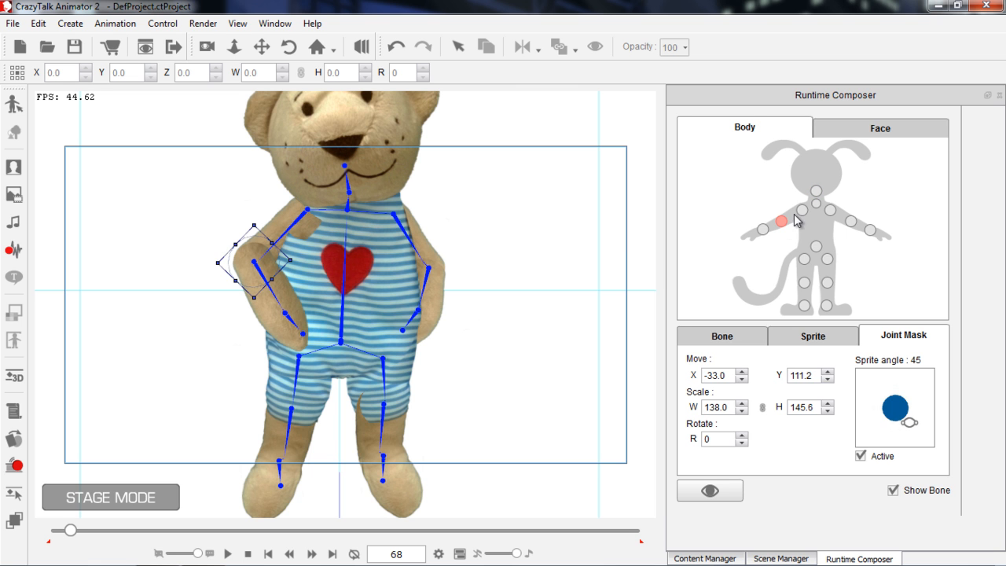
left_click(802, 210)
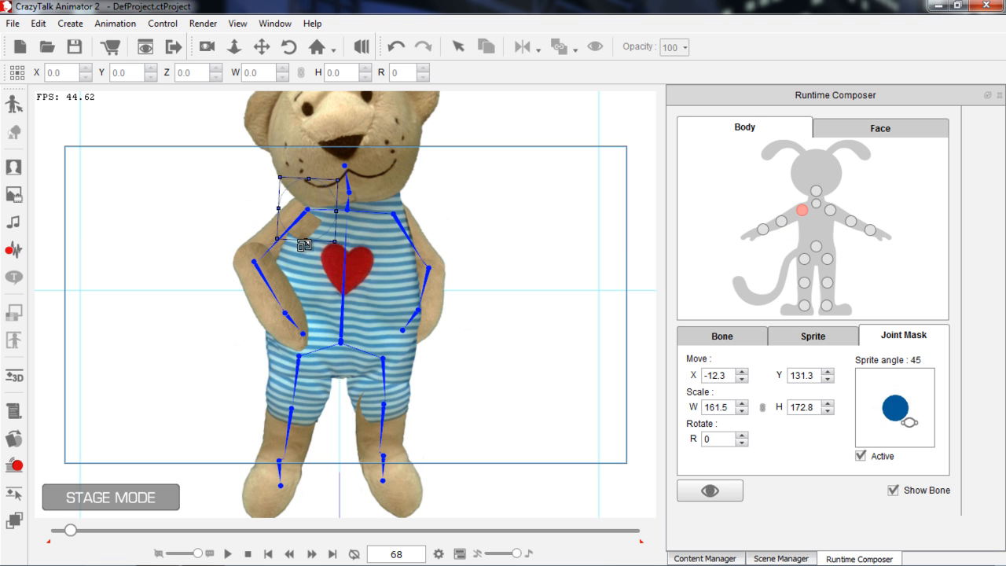
mouse_move(278, 239)
left_mouse_down()
mouse_move(238, 276)
mouse_move(272, 243)
left_mouse_up()
left_click_drag(348, 247, 337, 254)
left_click_drag(268, 233, 283, 251)
- Move the head's joint mask at sprite angle 45 to about X 4.3, Y 142.9 and rotate it to about 356
left_click(815, 190)
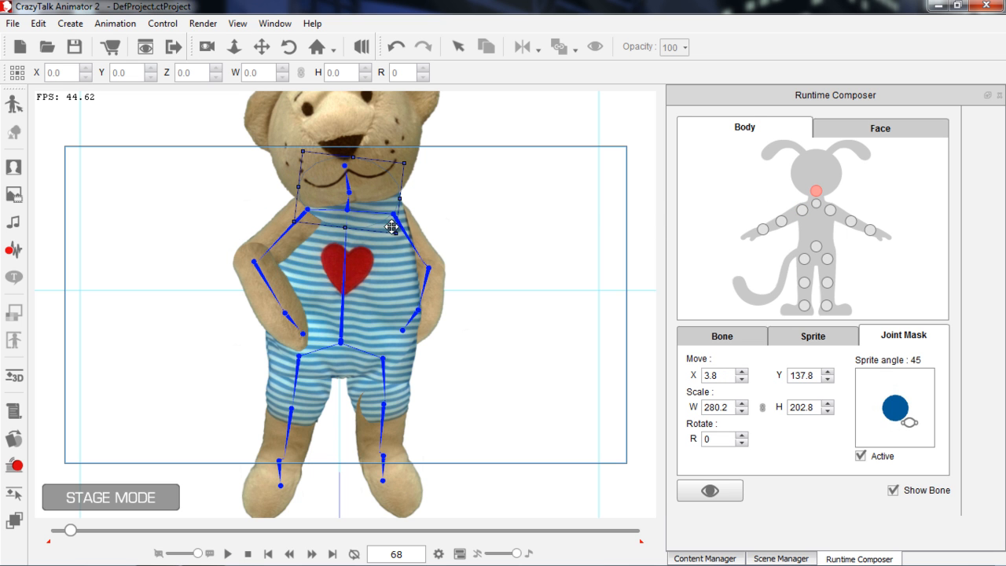
left_click_drag(379, 214, 416, 194)
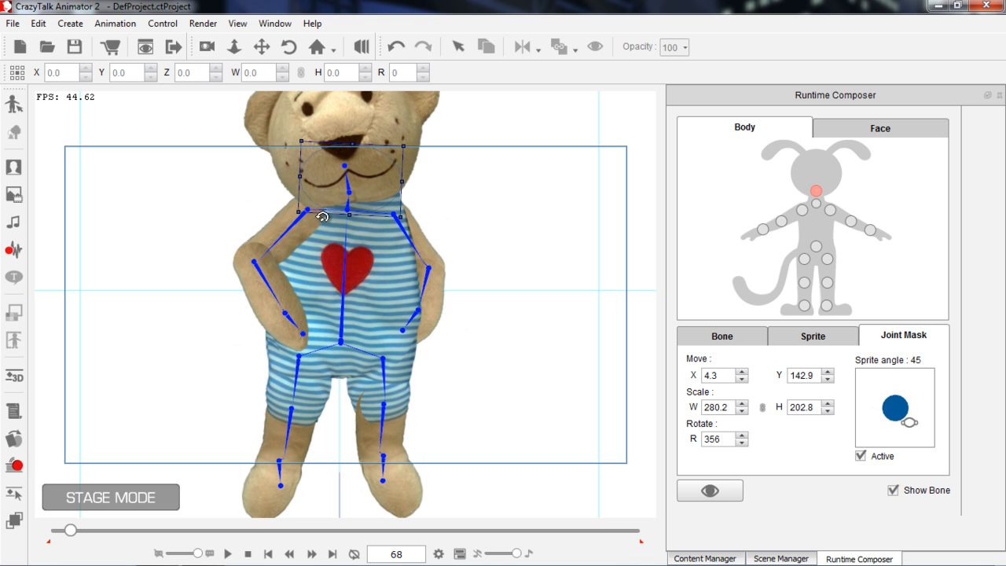
- At frame 11, stretch the left shoulder's joint mask at sprite angle 315 to about H 327.9, check nearby frames, and return to frame 1
left_click_drag(71, 531, 51, 541)
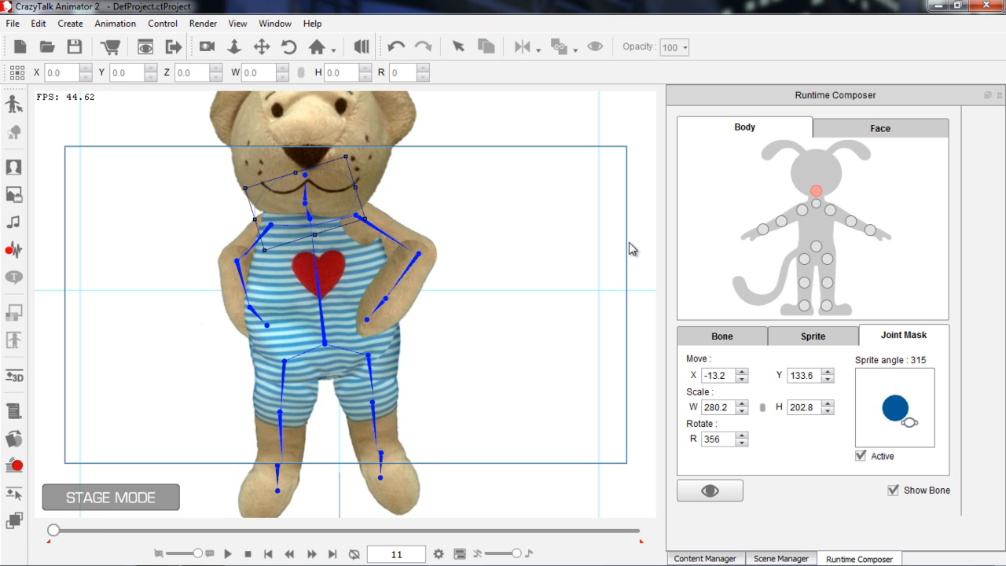
left_click(830, 210)
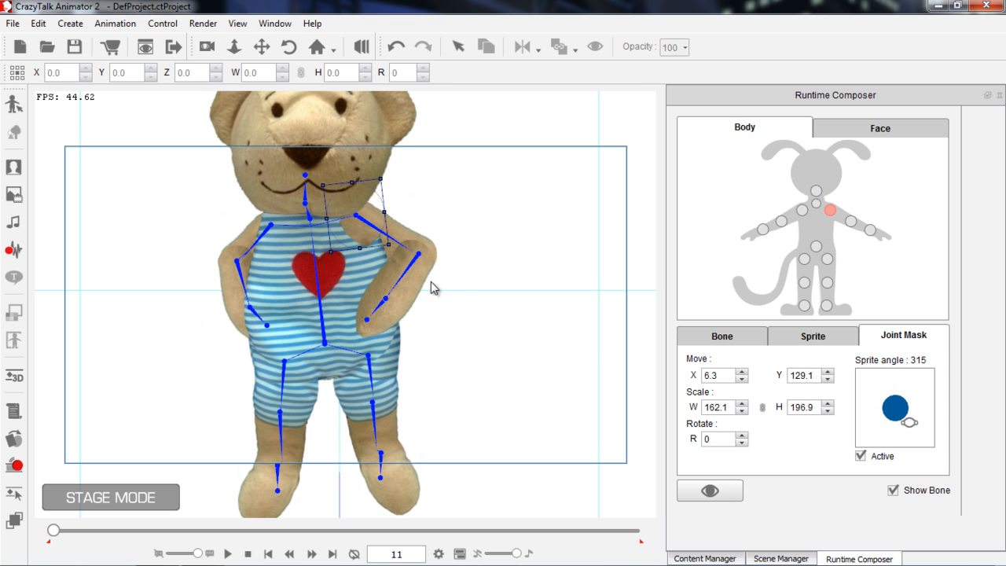
left_click_drag(401, 242, 400, 228)
left_click_drag(414, 253, 406, 247)
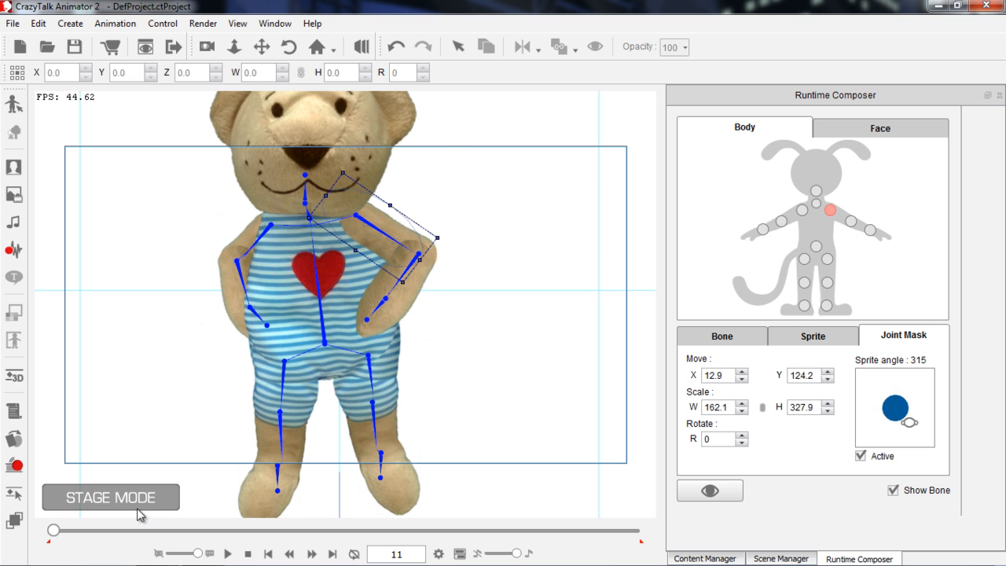
left_click_drag(54, 530, 60, 533)
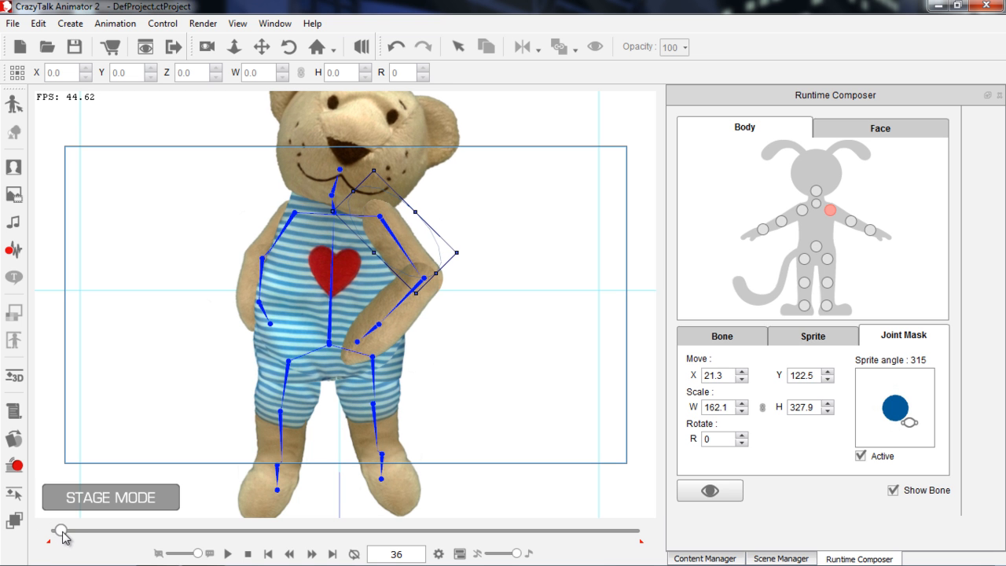
left_click_drag(62, 533, 50, 532)
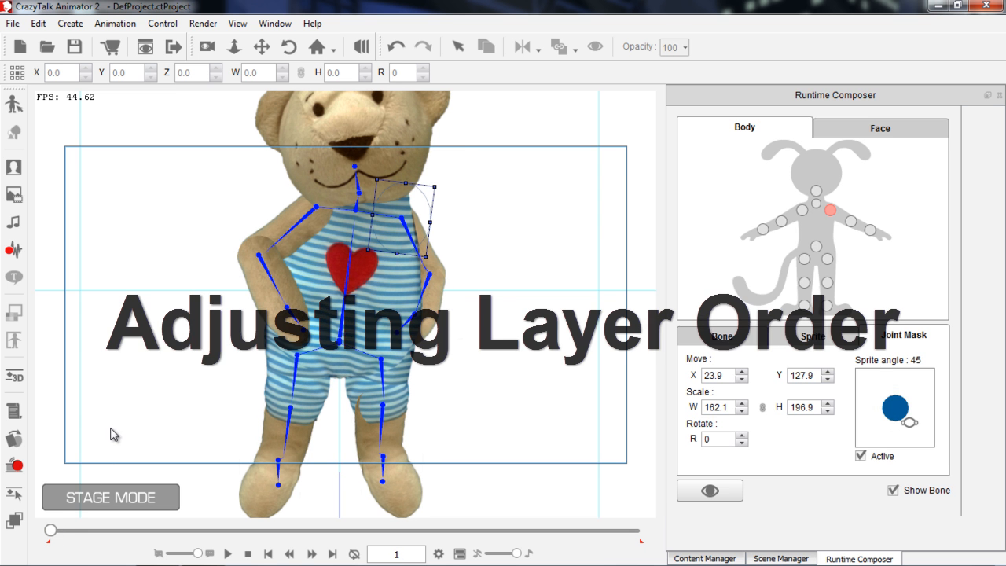
- Open the Timeline and show the bear's 2D Motion tracks, with its upper body enlarged on the stage
key("F3")
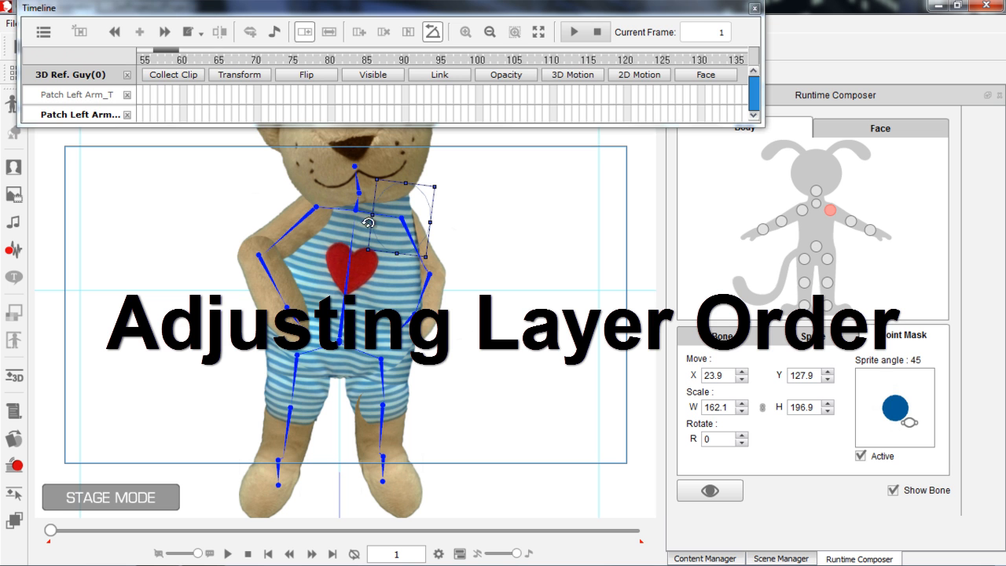
left_click(652, 76)
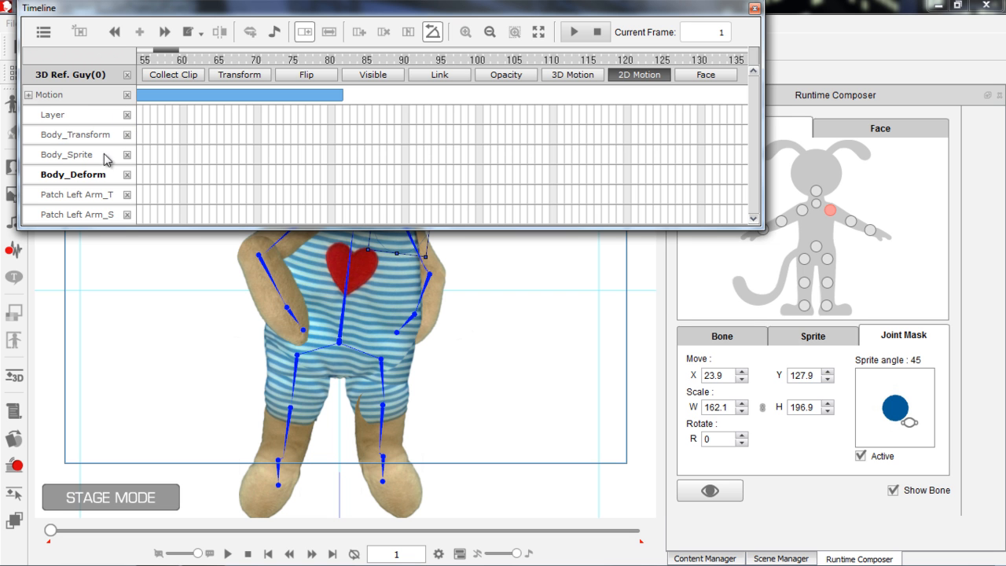
left_click_drag(518, 356, 509, 491)
scroll(509, 350, "up", 3)
left_click_drag(499, 343, 494, 358)
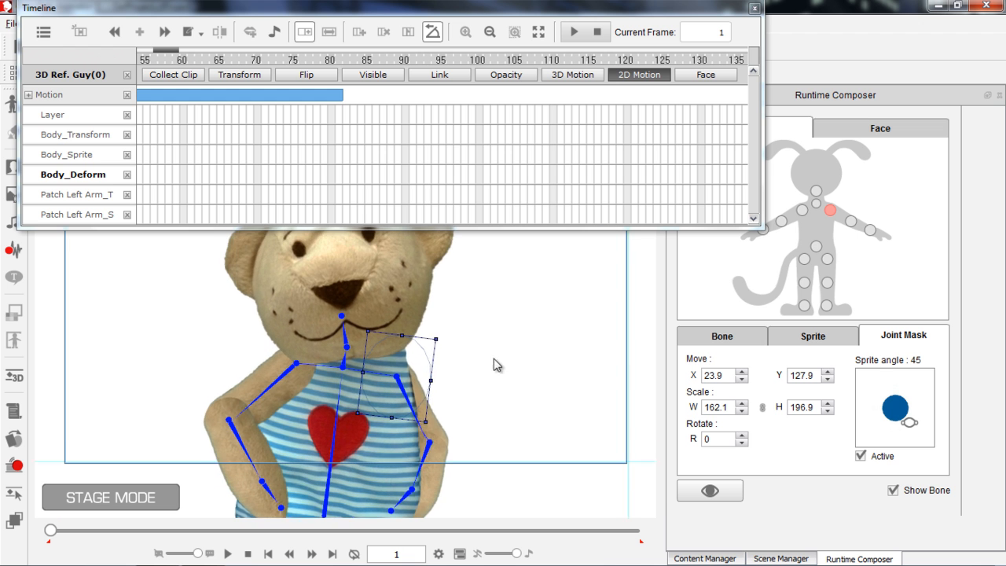
- Scrub the beginning of the Idle_Angry motion through frames 14 and 17 to examine how head and arms overlap, and return to frame 1
left_click_drag(171, 50, 154, 53)
left_click(200, 62)
left_click(238, 61)
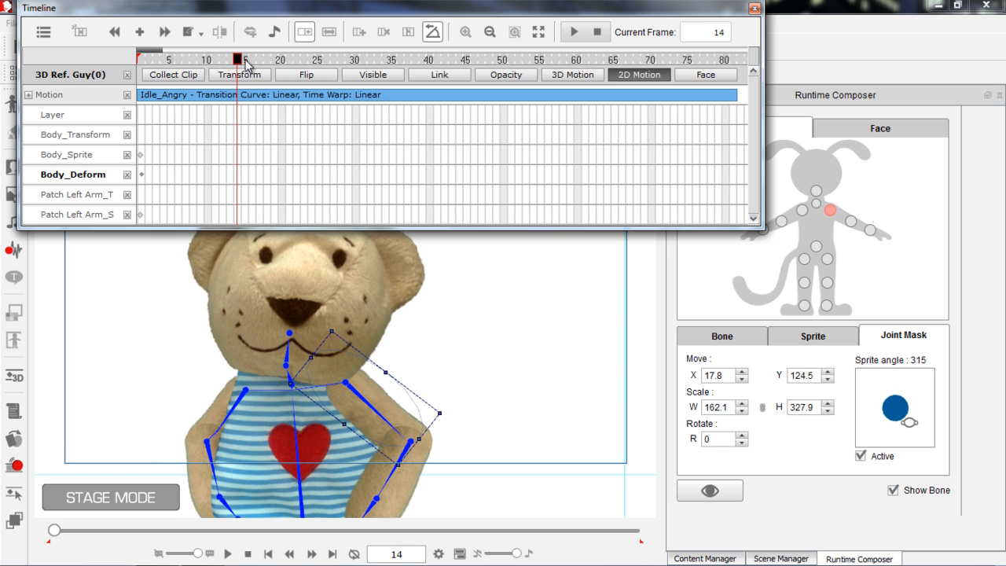
left_click_drag(246, 60, 259, 60)
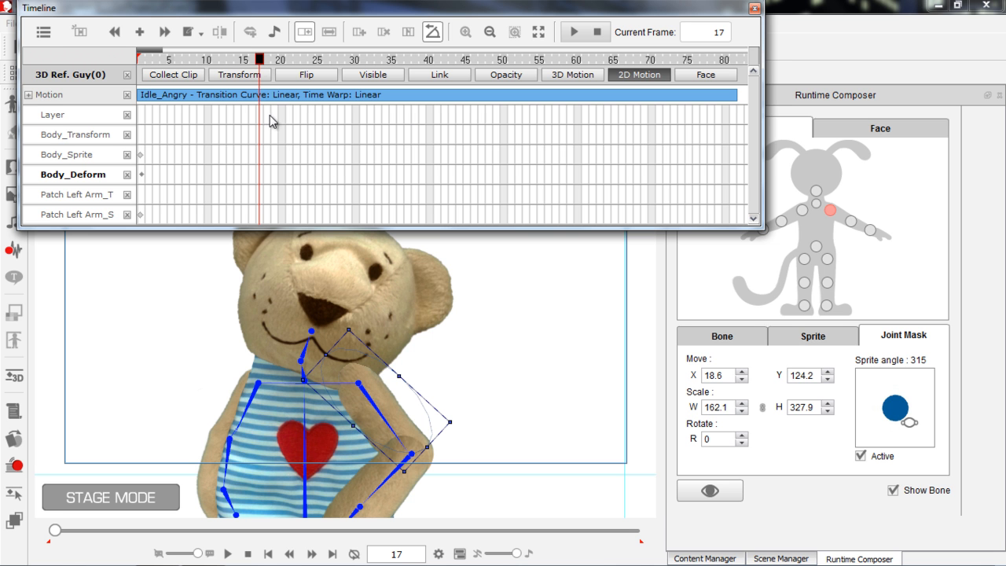
left_click_drag(258, 62, 140, 64)
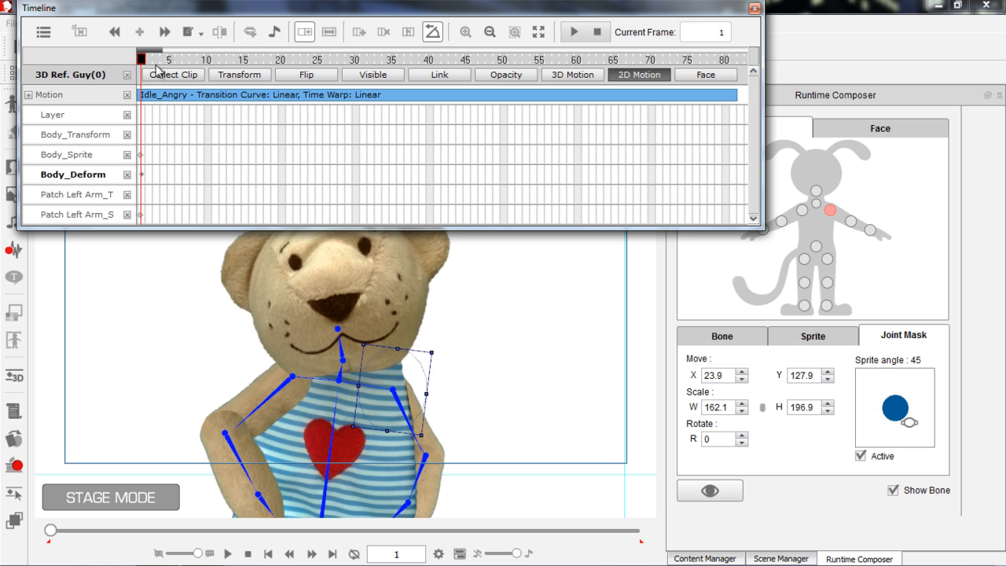
- Open the Layer Editor and bring the bear's head to the front at frame 1
left_click(14, 520)
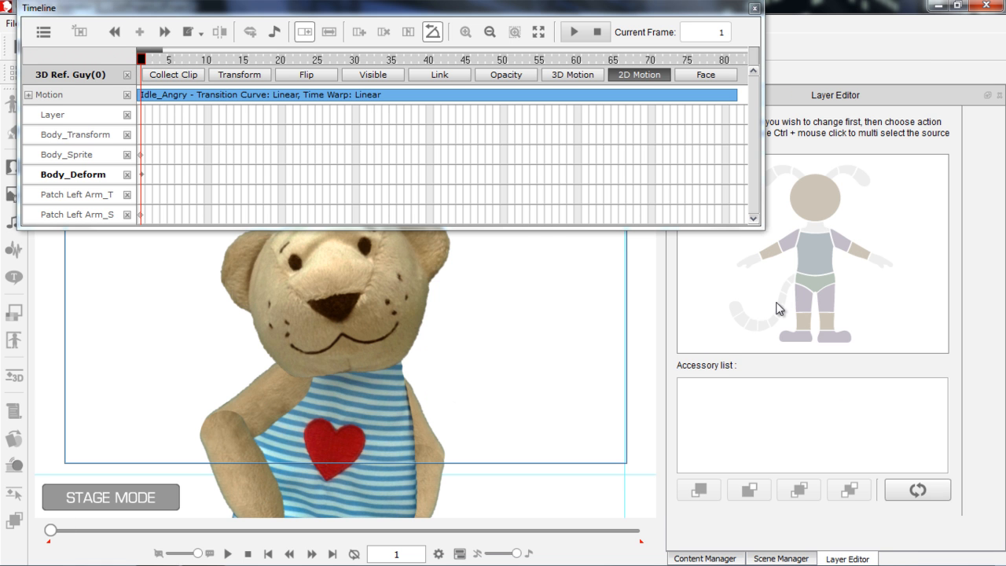
left_click(821, 206)
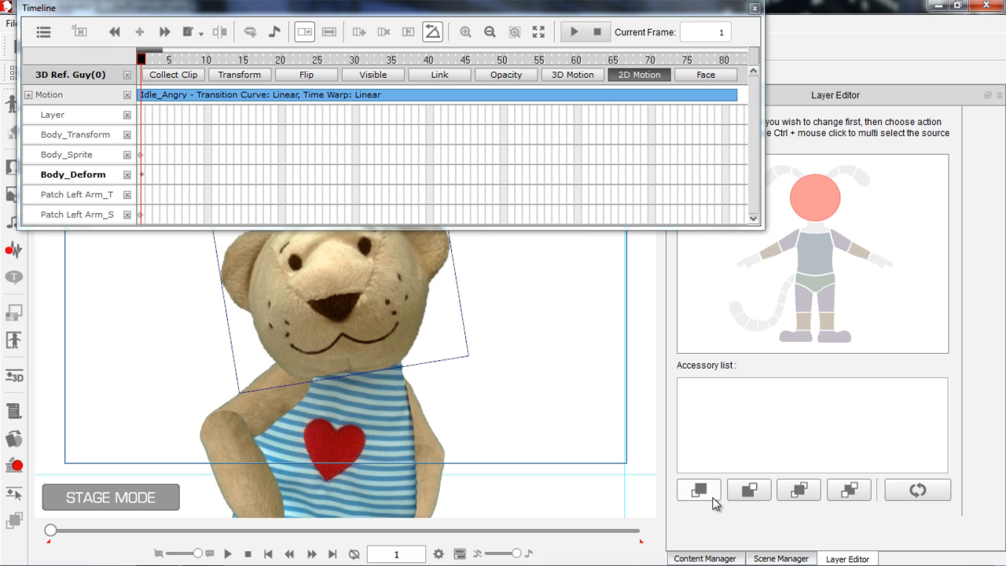
left_click(706, 493)
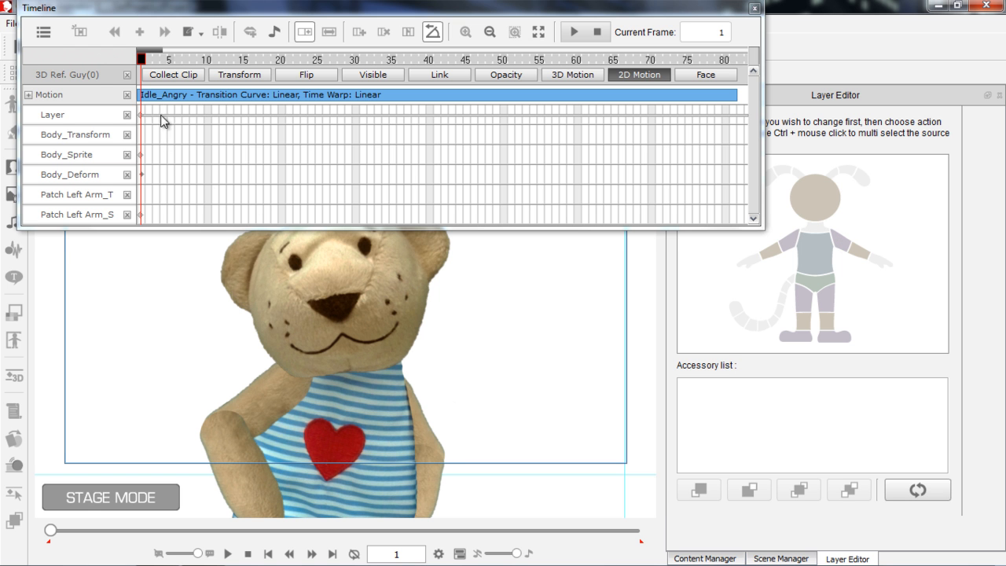
- Play the Idle_Angry motion twice to check the layer order of the head and arms
key("space")
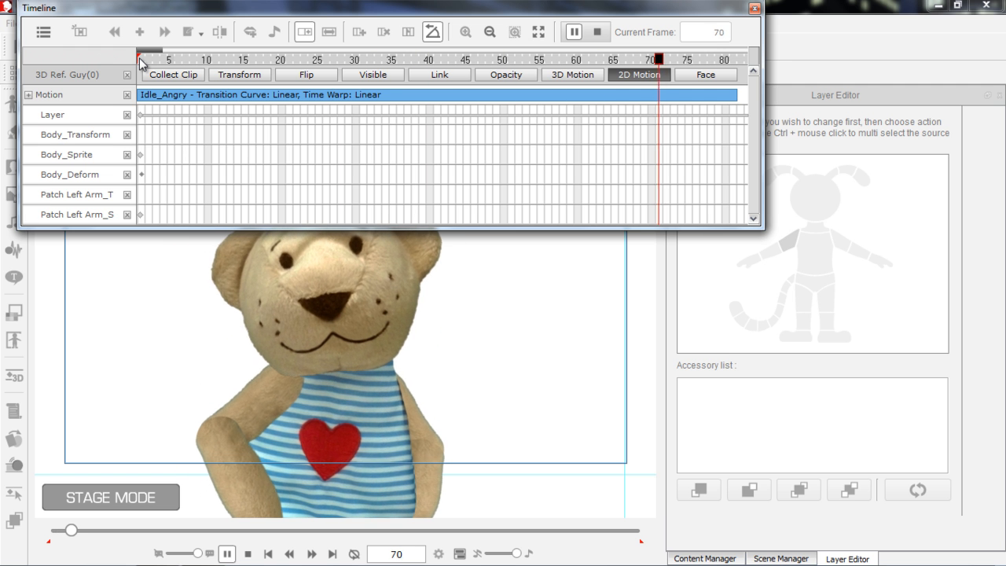
key("space")
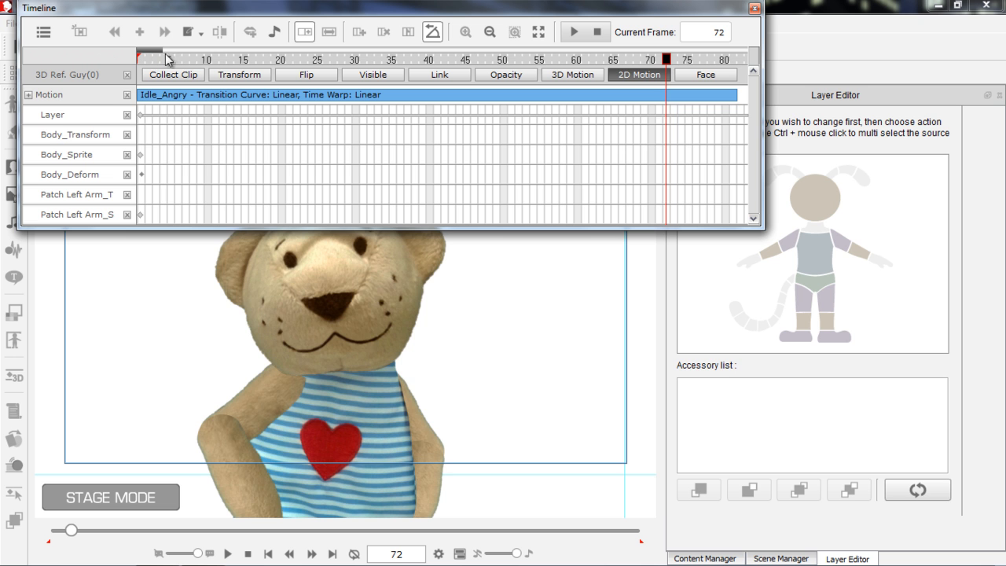
left_click(192, 58)
key("space")
key("space")
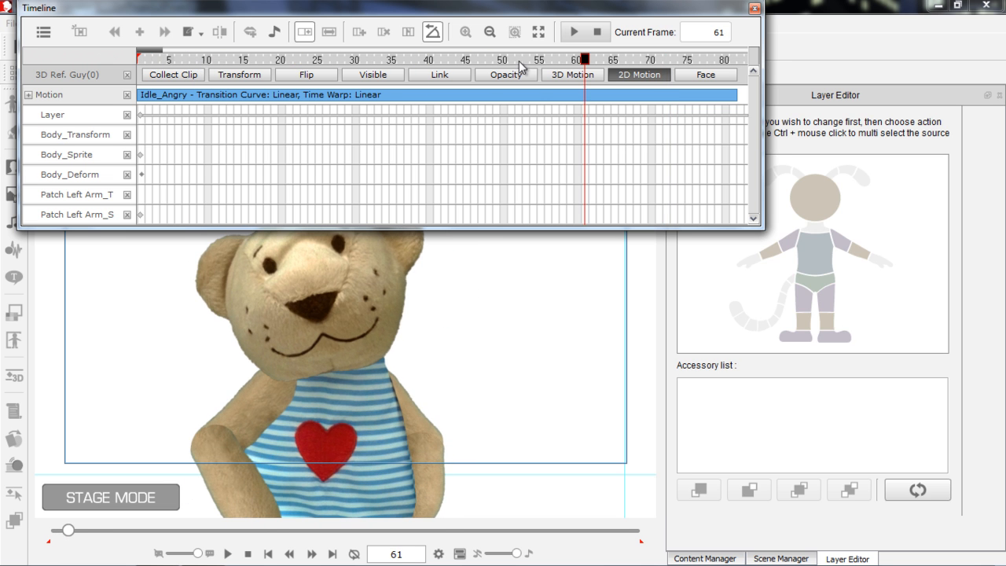
- At frame 52 of the Idle_Angry motion, move the bear's head layer in front of its right upper arm
left_click(555, 60)
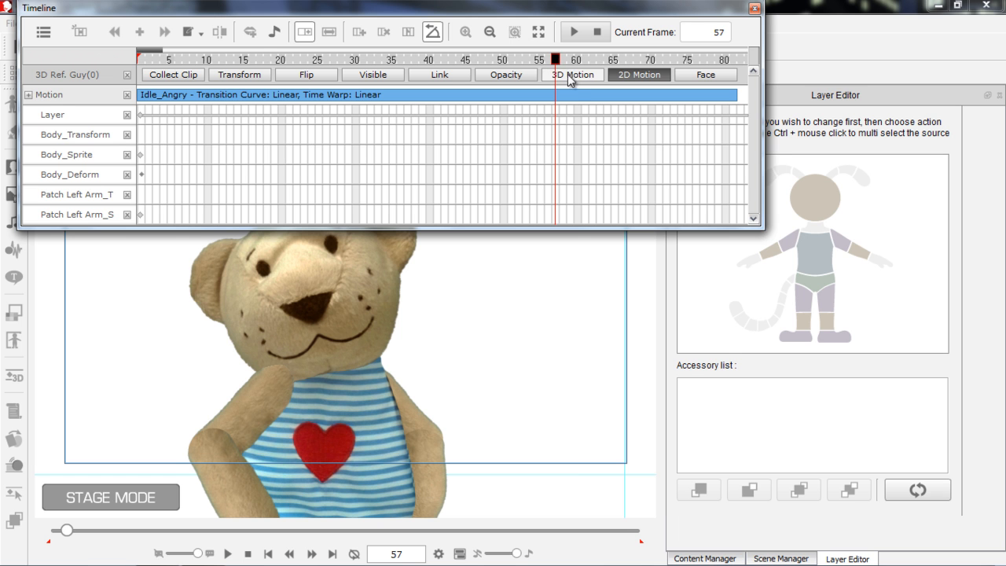
left_click_drag(552, 61, 524, 59)
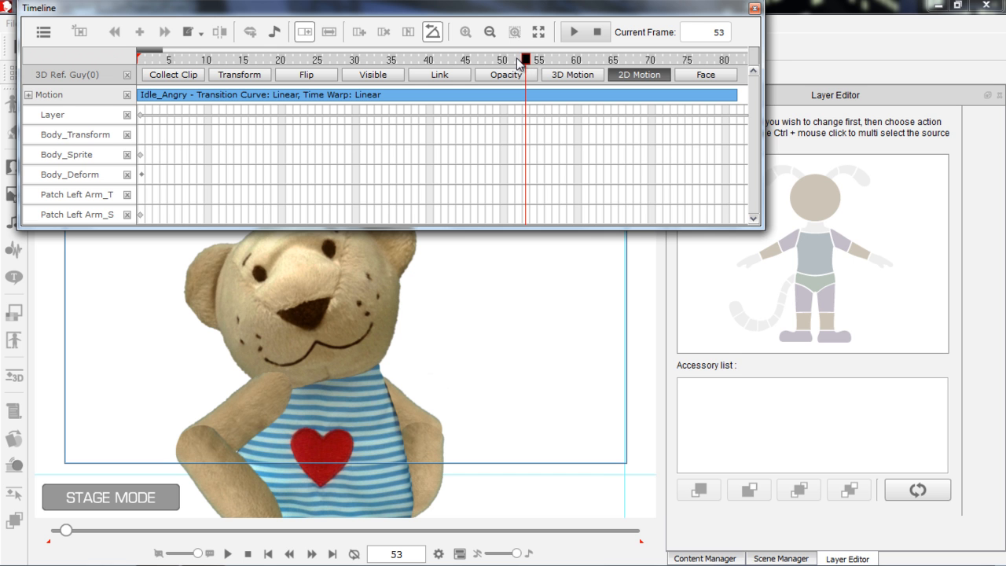
left_click_drag(519, 64, 520, 64)
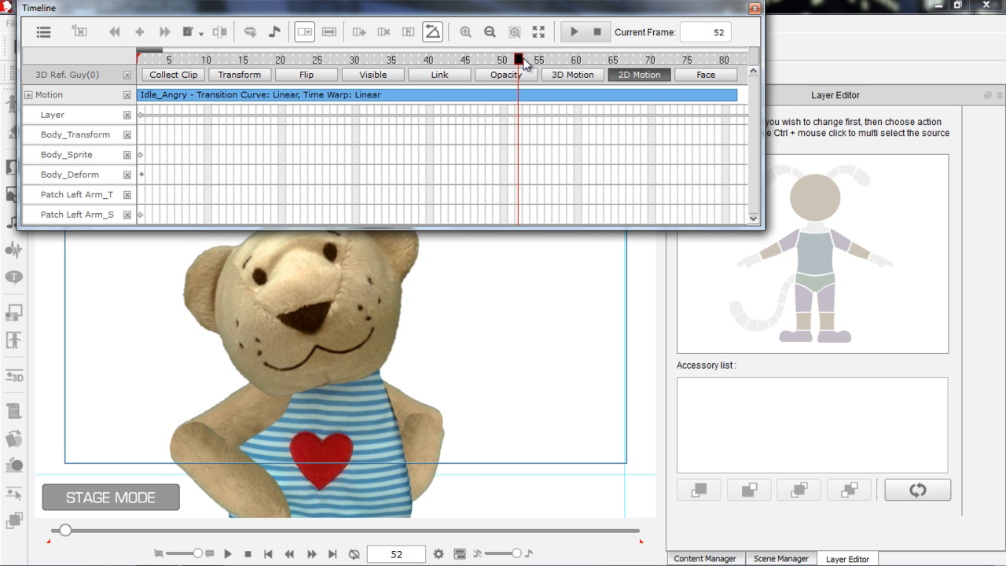
left_click(812, 203)
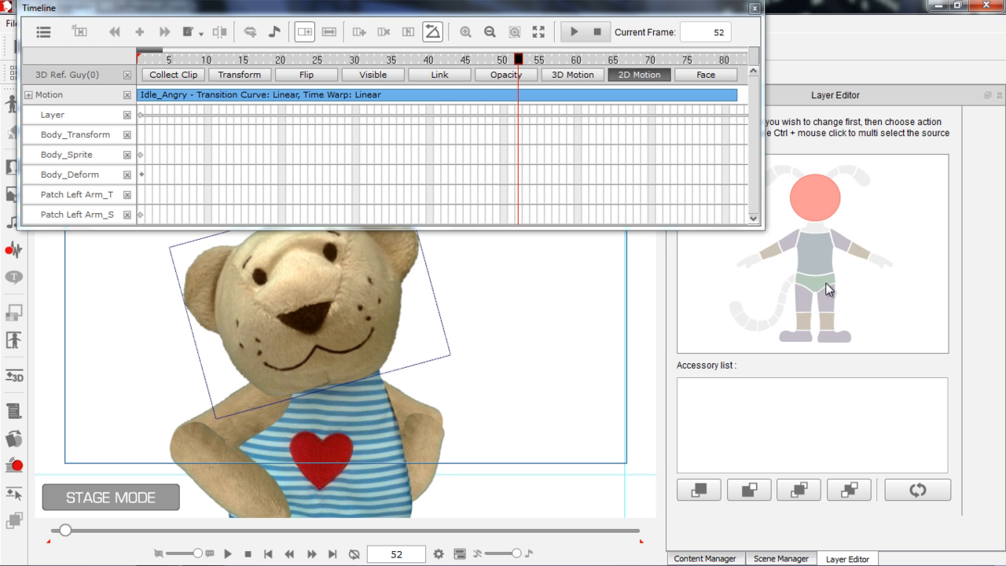
left_click(694, 490)
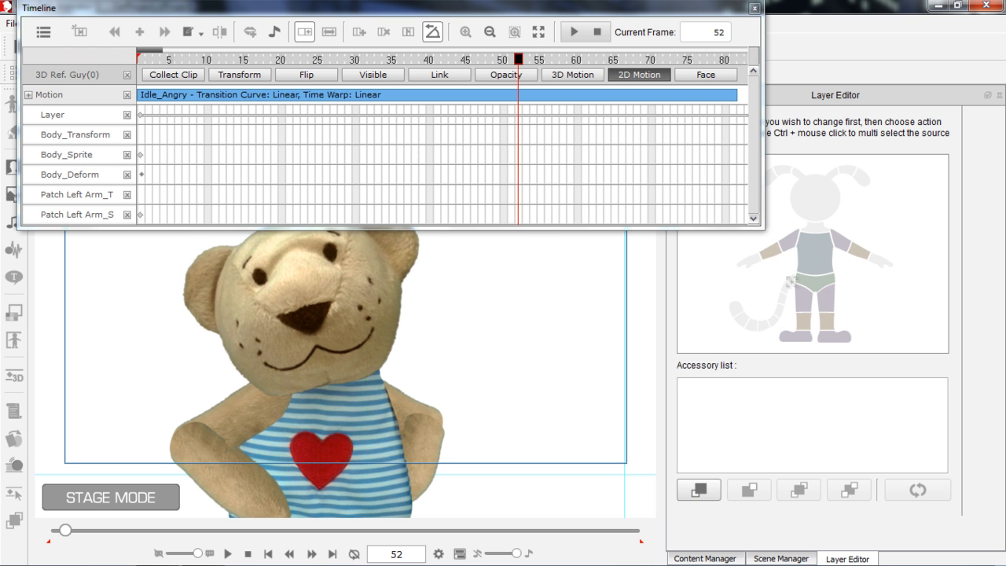
left_click(792, 240)
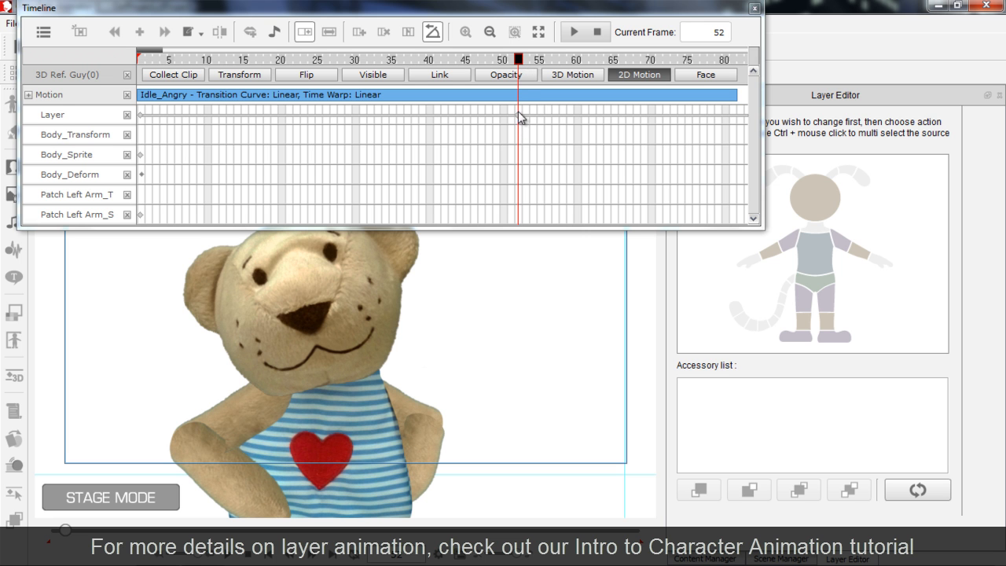
- Scrub to frame 59, play the motion from frame 1 to check the head and arm order, and return to frame 1
left_click_drag(524, 63, 571, 64)
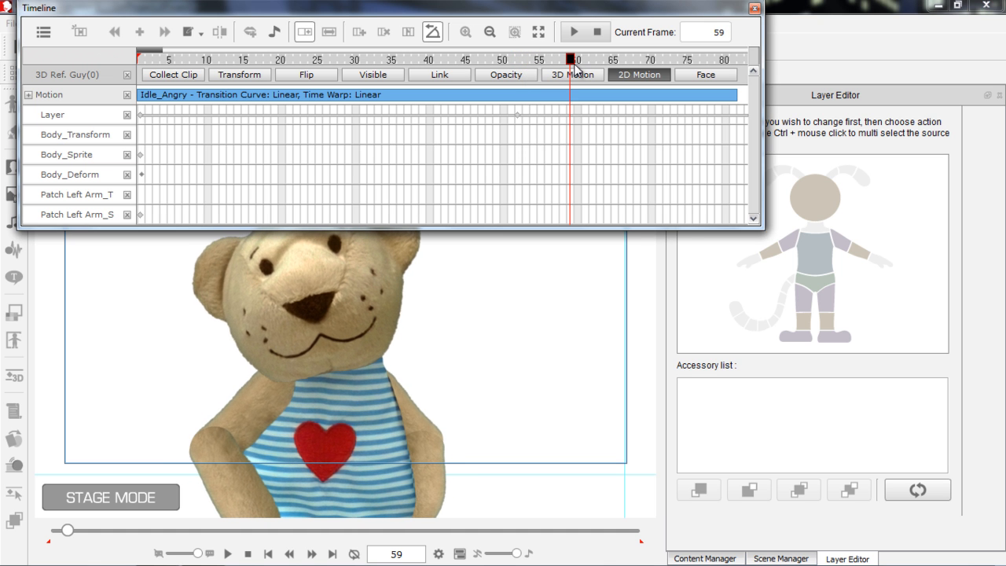
left_click_drag(190, 65, 126, 68)
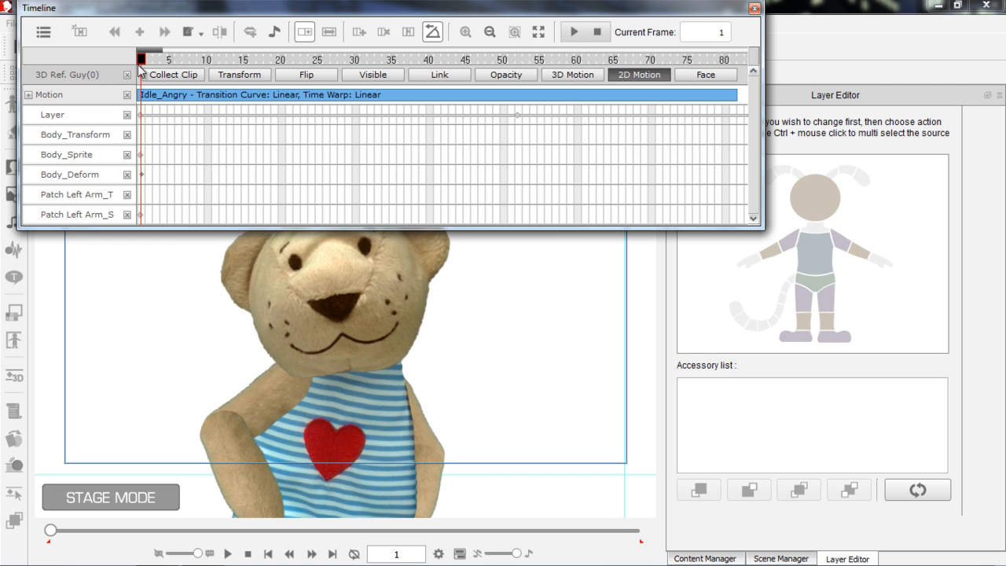
key("space")
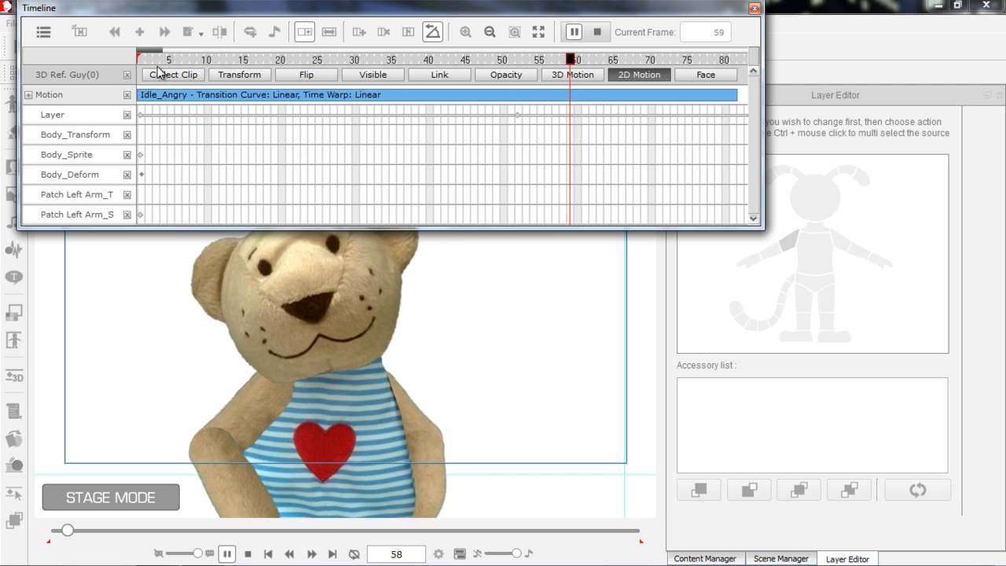
key("space")
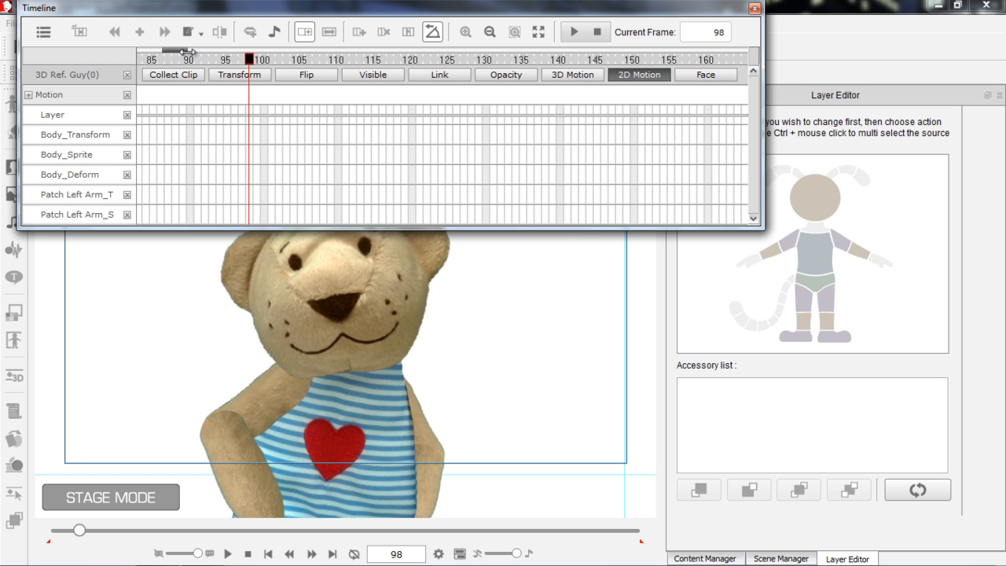
left_click_drag(181, 55, 74, 58)
left_click_drag(188, 63, 118, 67)
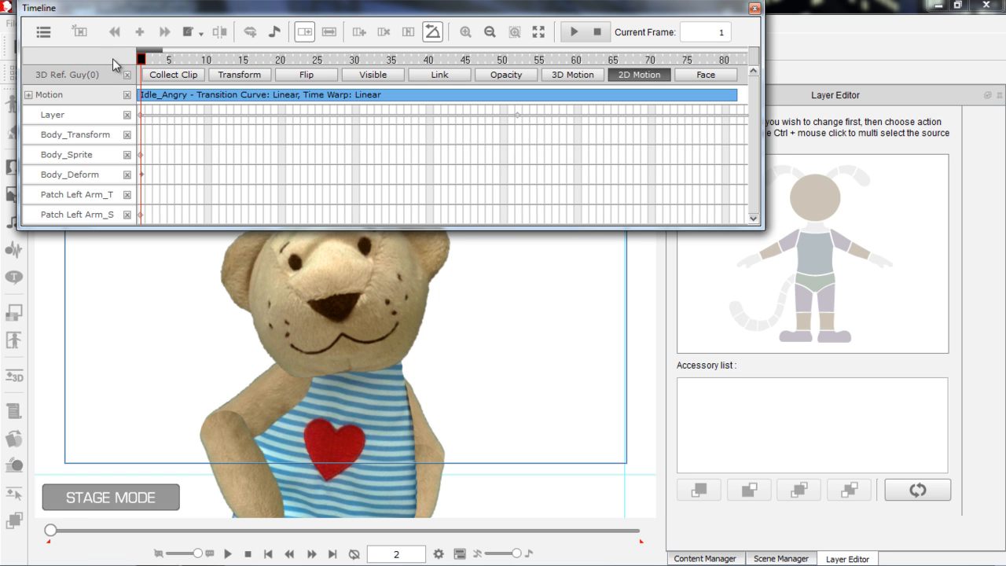
- Play the motion with the bear's hips and legs in view to examine the leg joints, and return to frame 1
left_click_drag(492, 326, 487, 276)
scroll(494, 314, "down", 2)
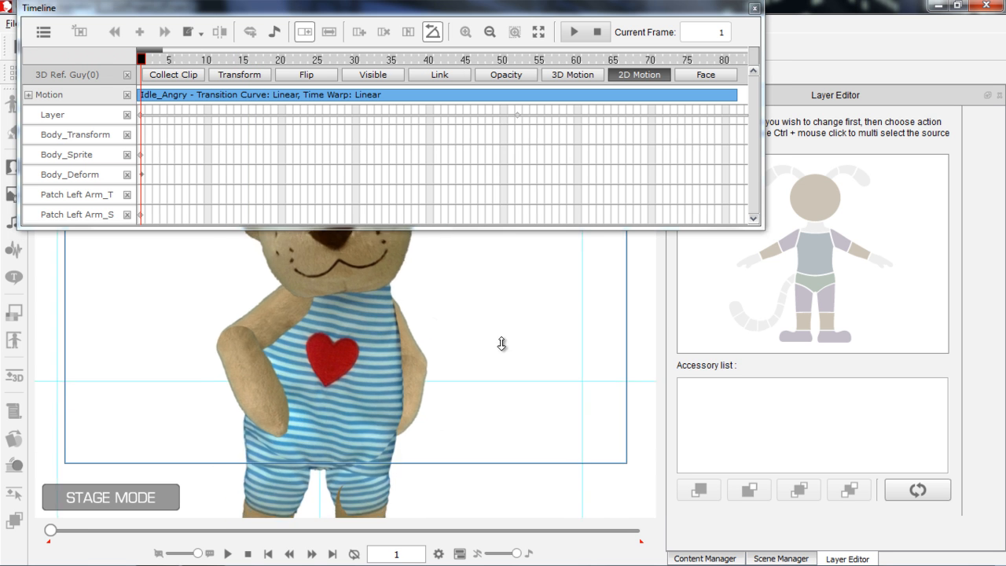
left_click_drag(501, 344, 495, 285)
scroll(466, 377, "down", 1)
left_click_drag(469, 398, 475, 346)
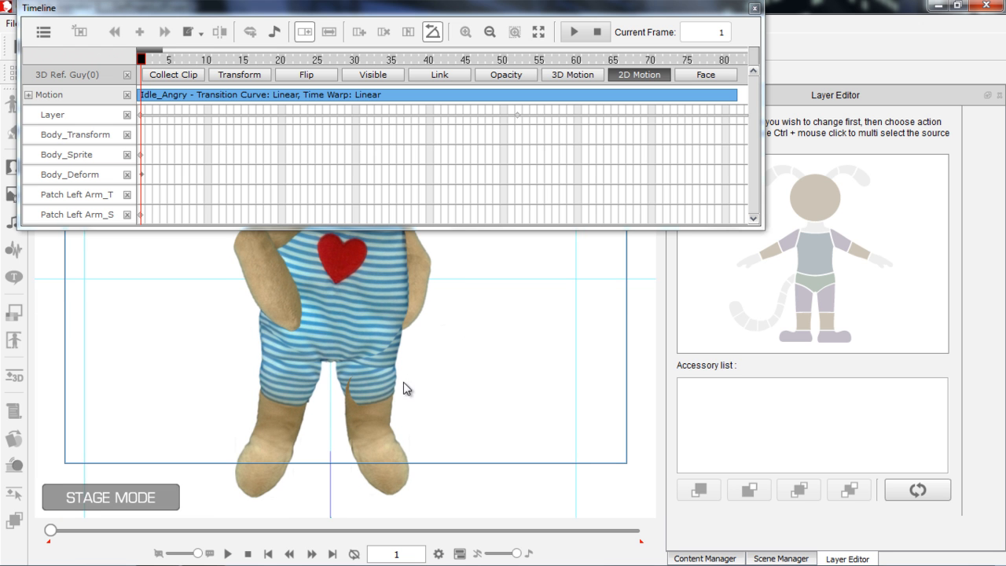
left_click_drag(195, 61, 110, 60)
key("space")
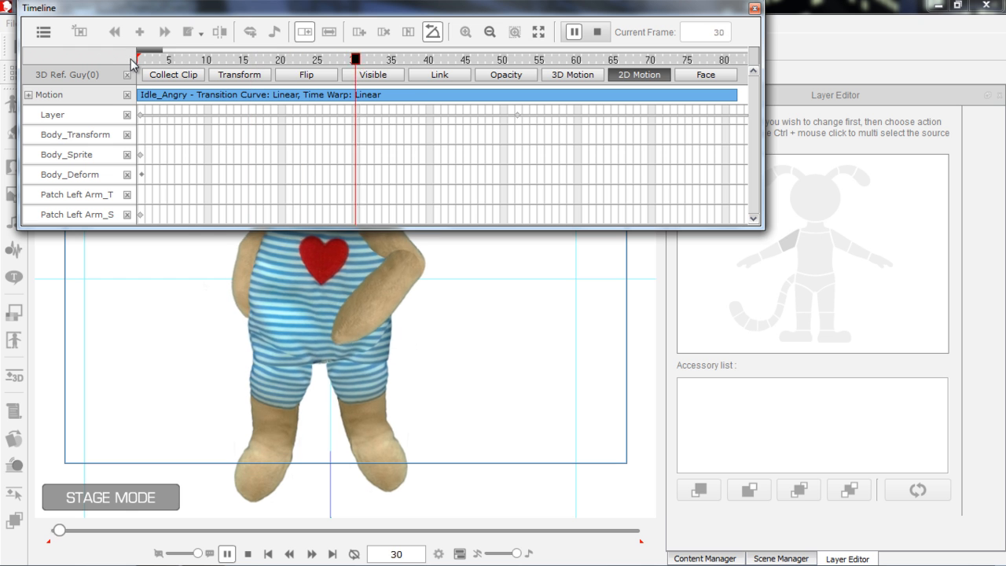
key("space")
left_click_drag(187, 61, 112, 58)
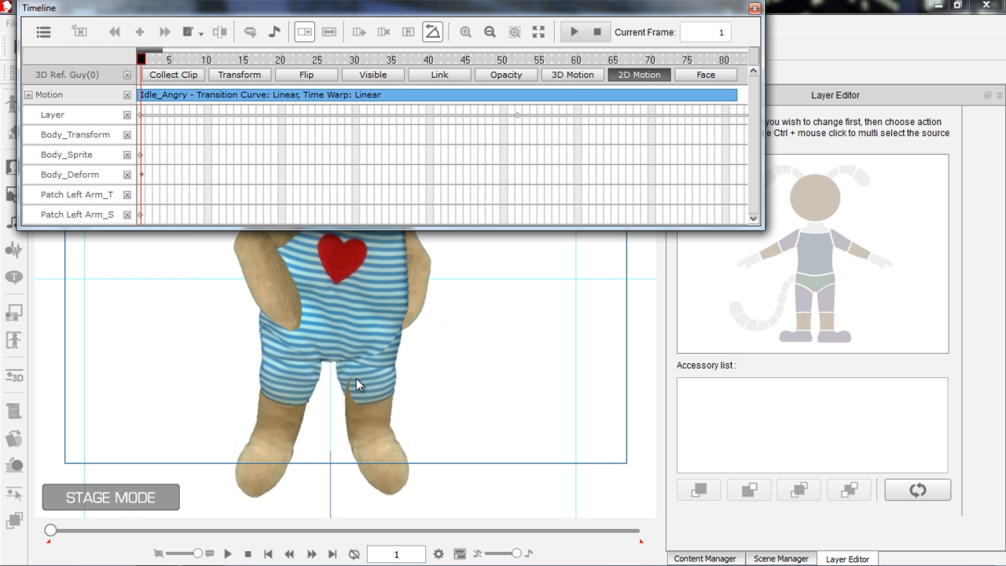
- Close the Timeline and Layer Editor, and open the bear in the Runtime Composer
left_click(362, 297)
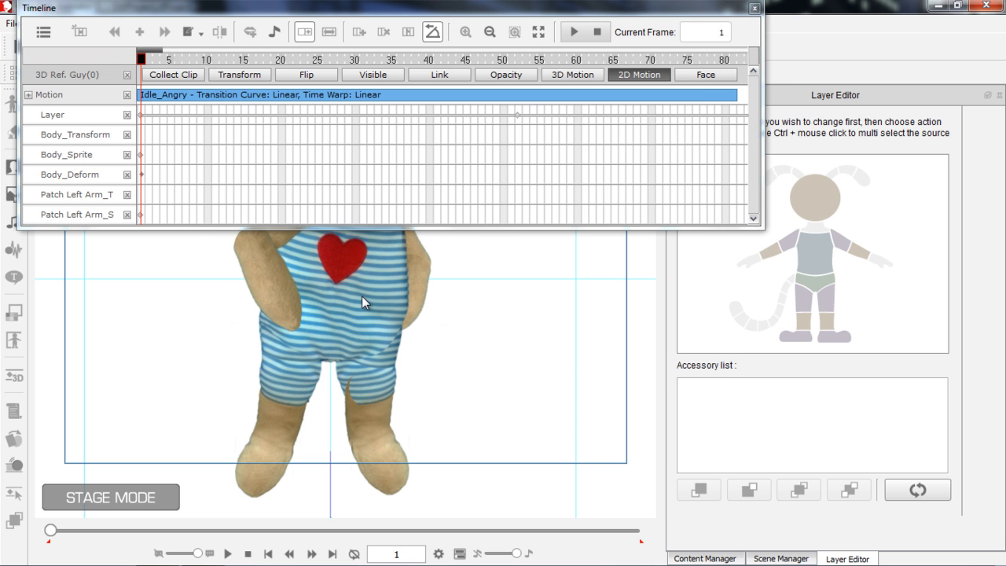
left_click(754, 8)
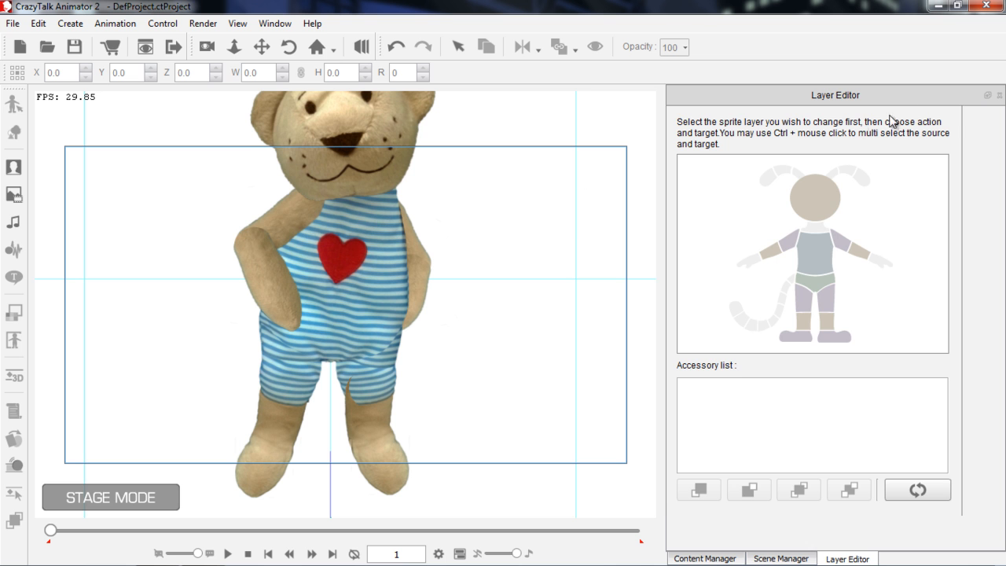
left_click(999, 96)
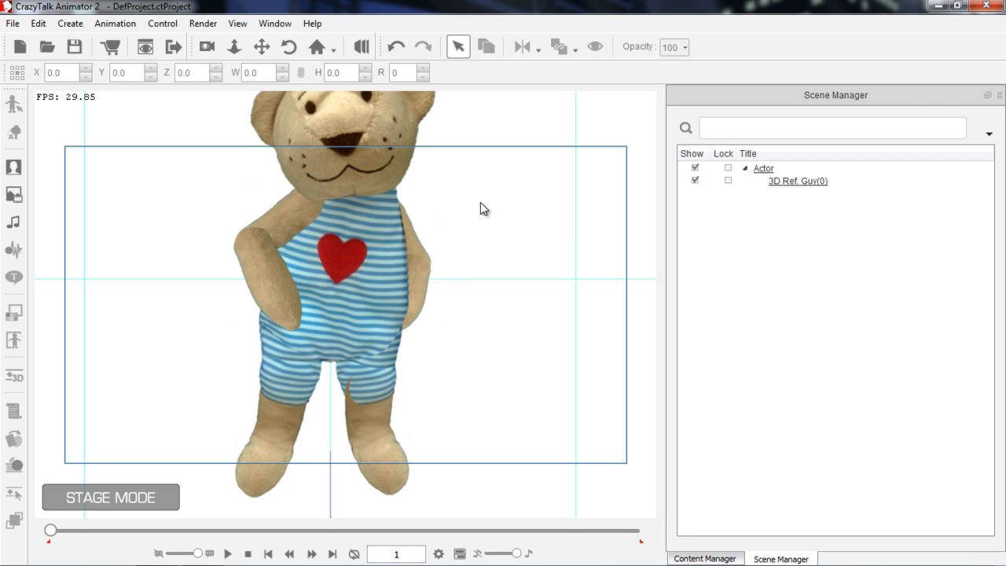
left_click(338, 218)
left_click(13, 340)
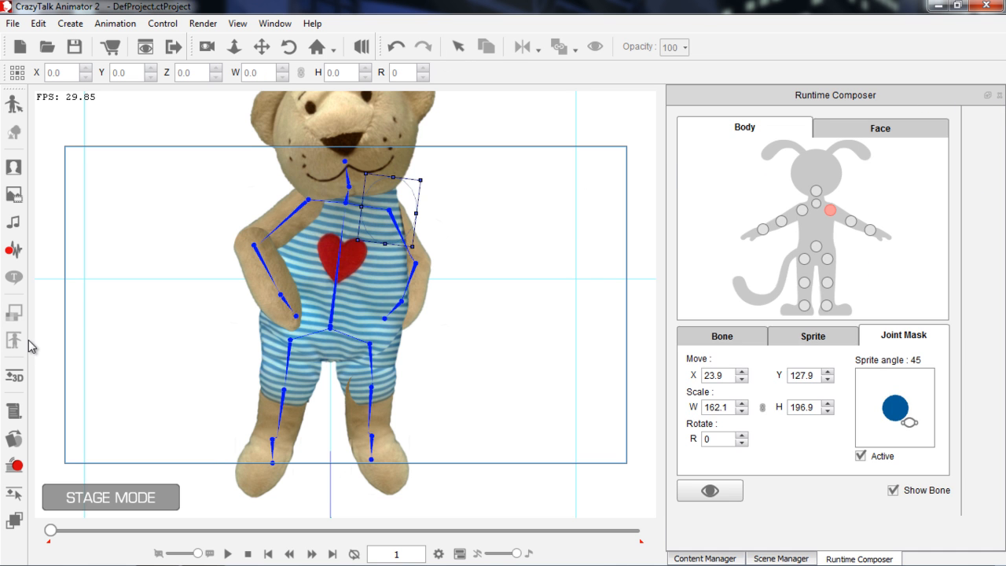
- Enlarge the bear's left knee joint mask to about W 181.9 and H 140.5, centred at about X 15.5, Y 55.0, to cover the torn trouser edge
left_click(826, 282)
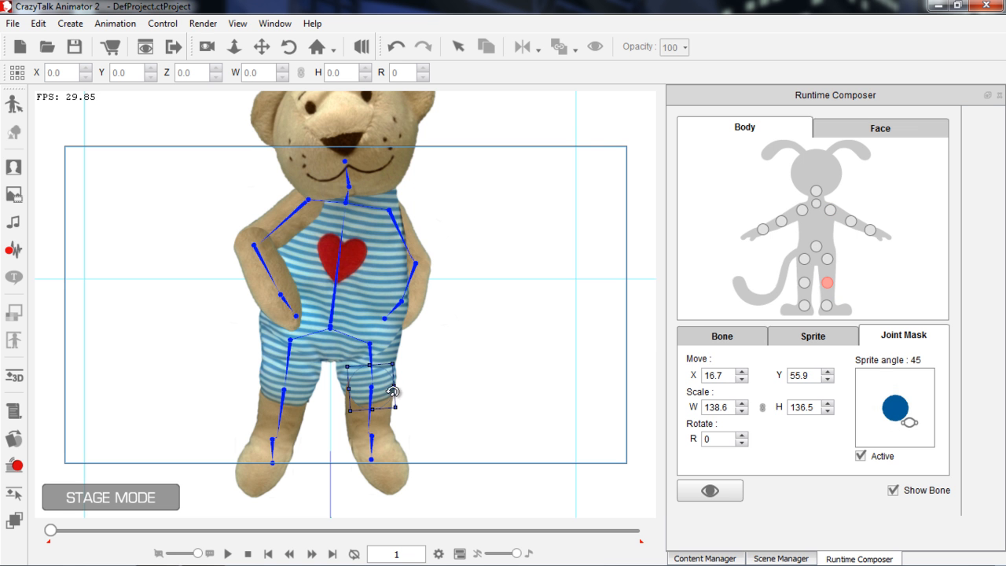
scroll(448, 422, "up", 3)
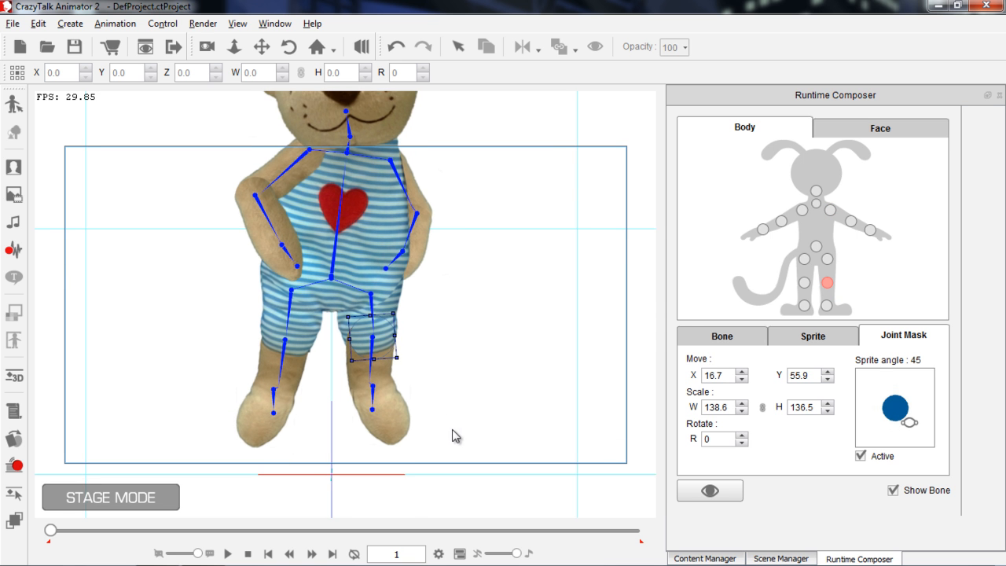
scroll(439, 324, "up", 2)
scroll(465, 429, "up", 3)
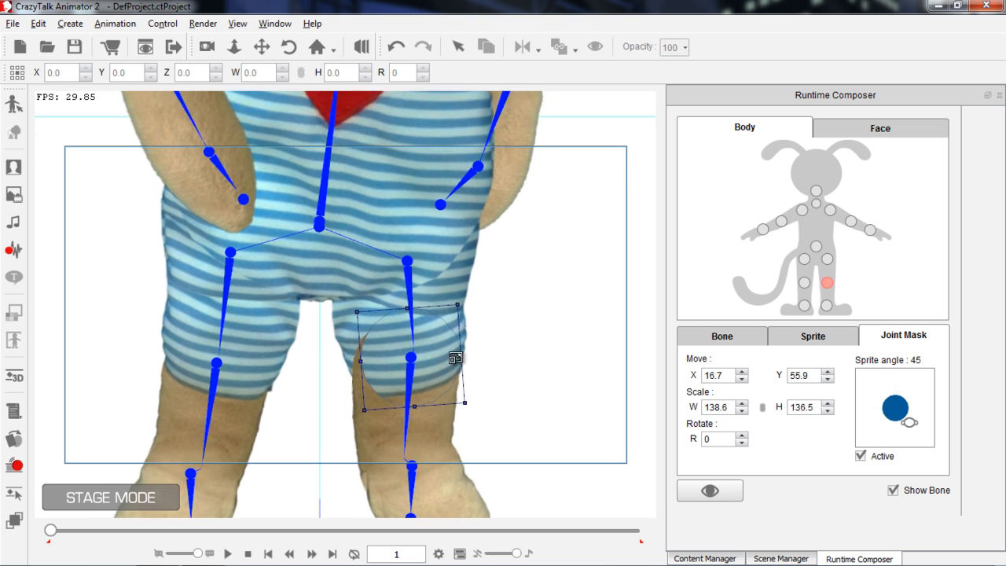
left_click_drag(349, 334, 361, 354)
left_click_drag(332, 392, 332, 396)
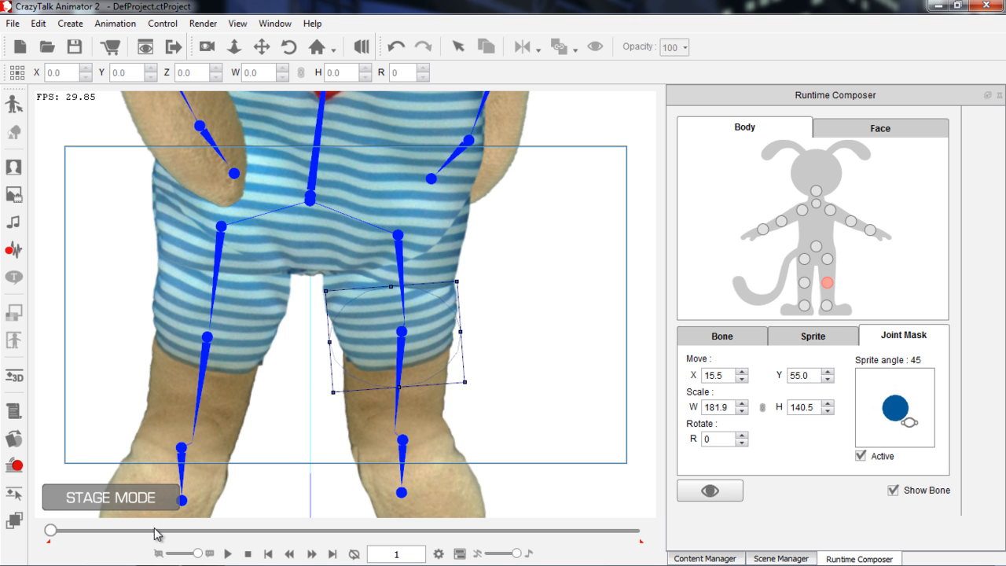
- Play the motion, examine the right hip and pelvis joint masks at frame 48, and return to frame 1
left_click(226, 554)
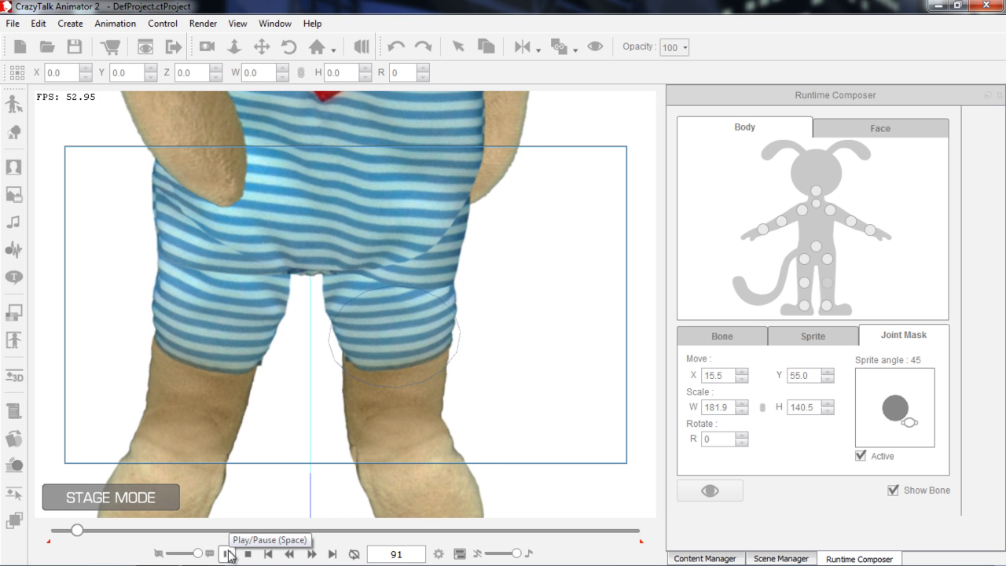
left_click_drag(78, 533, 64, 536)
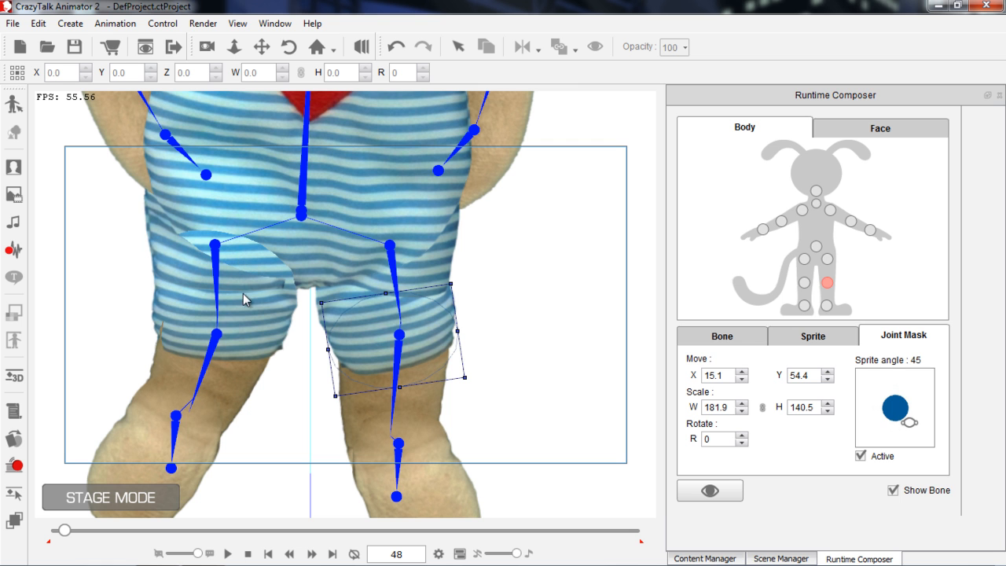
left_click(805, 261)
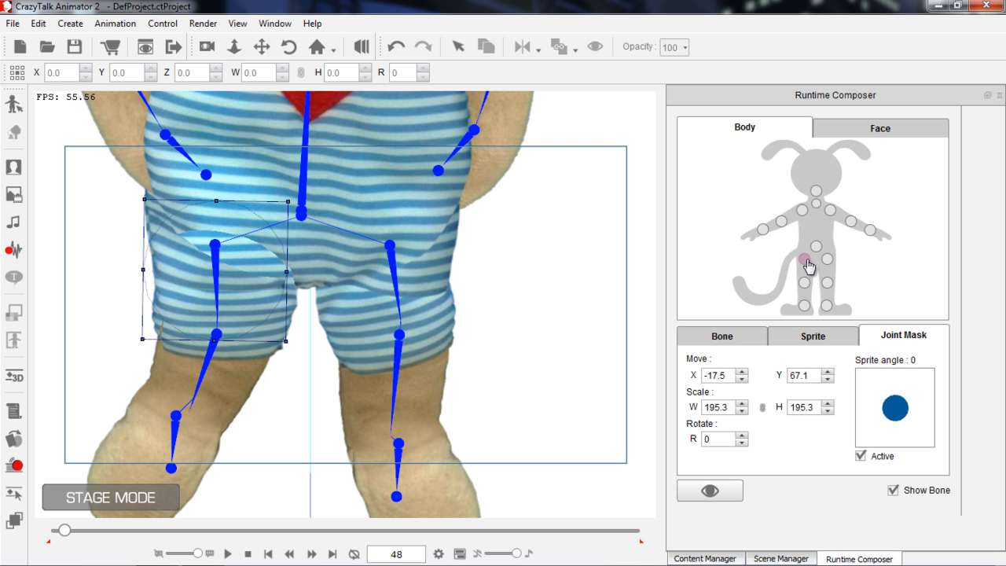
left_click(817, 247)
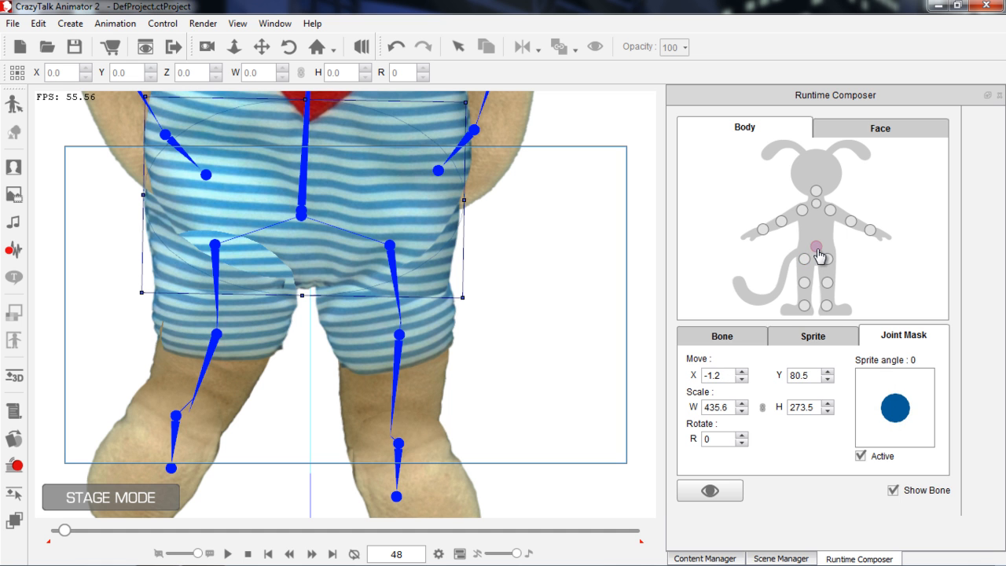
left_click(805, 261)
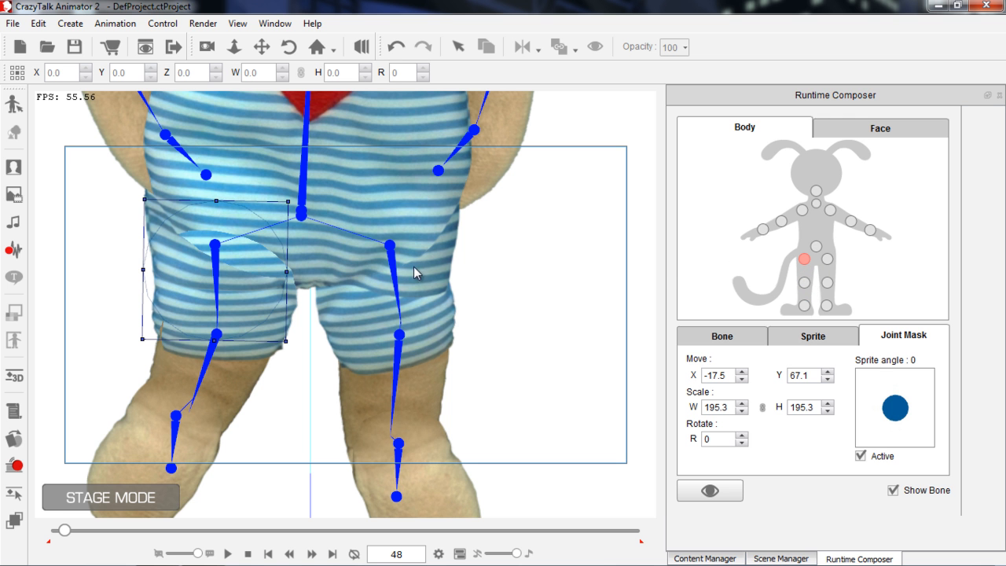
scroll(514, 222, "down", 3)
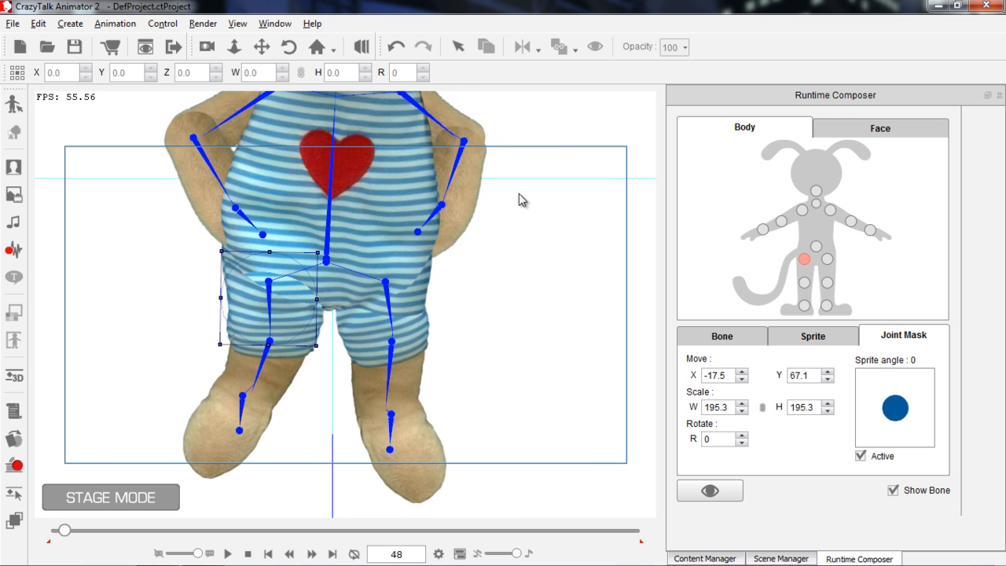
left_click_drag(523, 272, 510, 305)
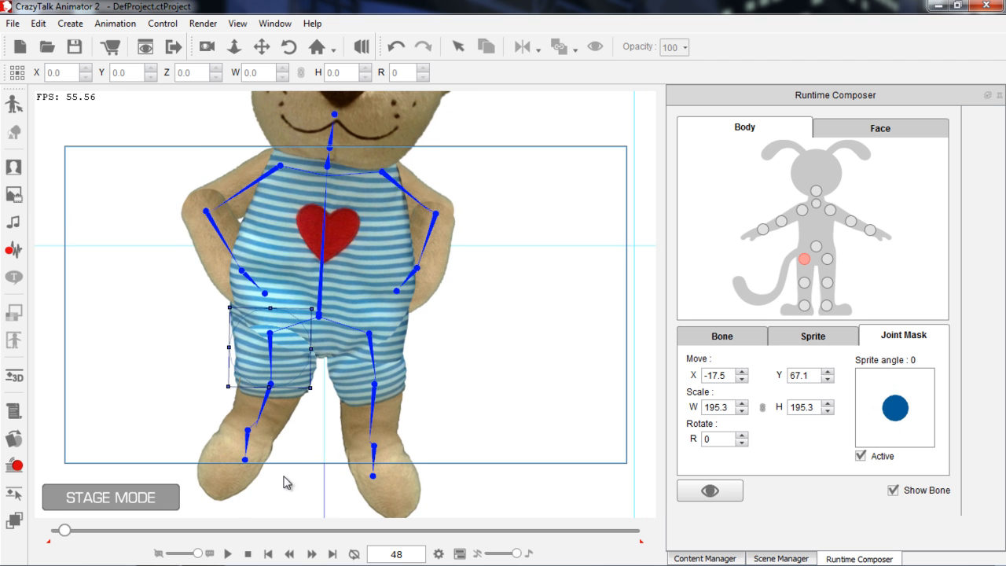
left_click(252, 555)
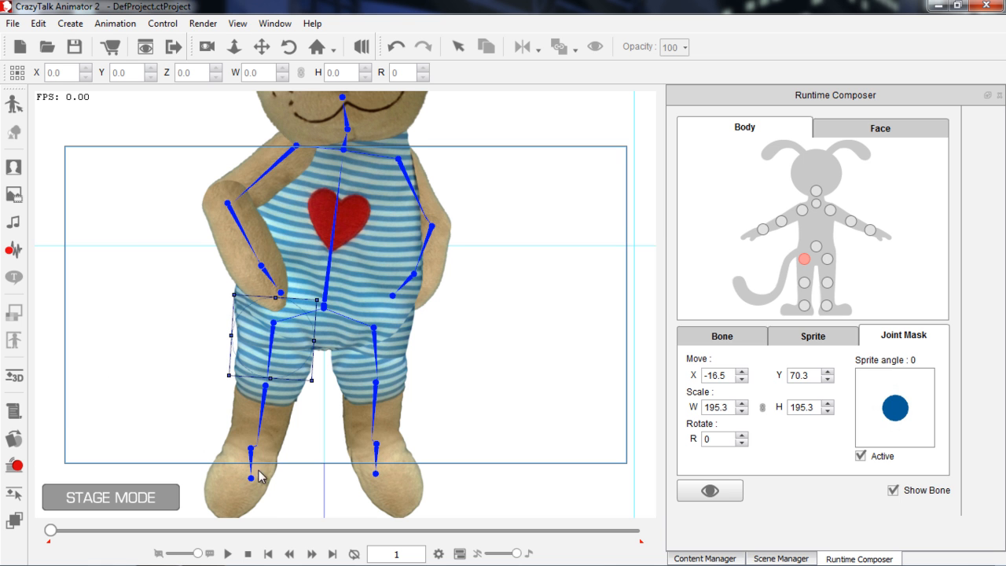
- Close the Runtime Composer, reopen the Layer Editor for the bear, and move its torso layer in front of the right thigh
left_click(999, 94)
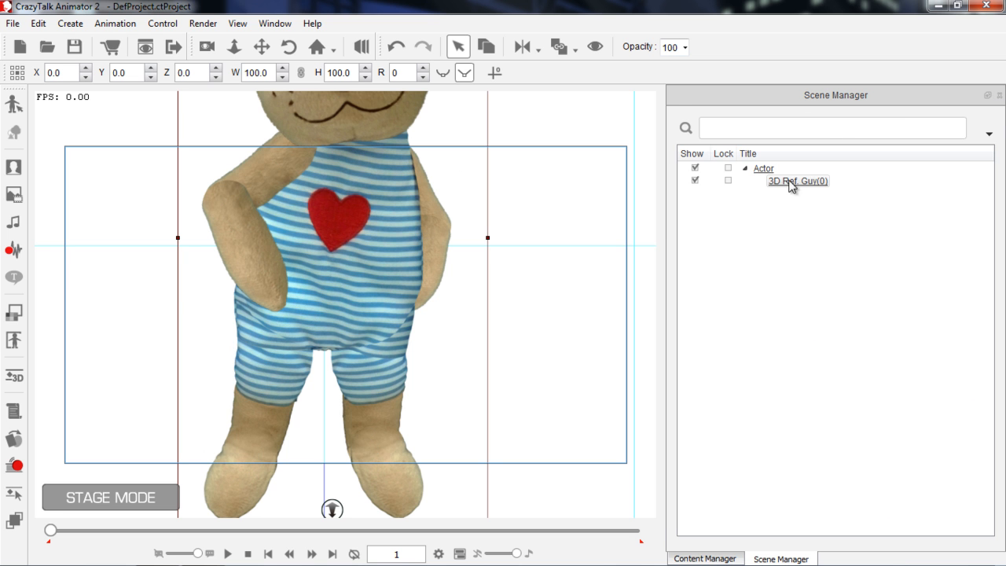
left_click(11, 522)
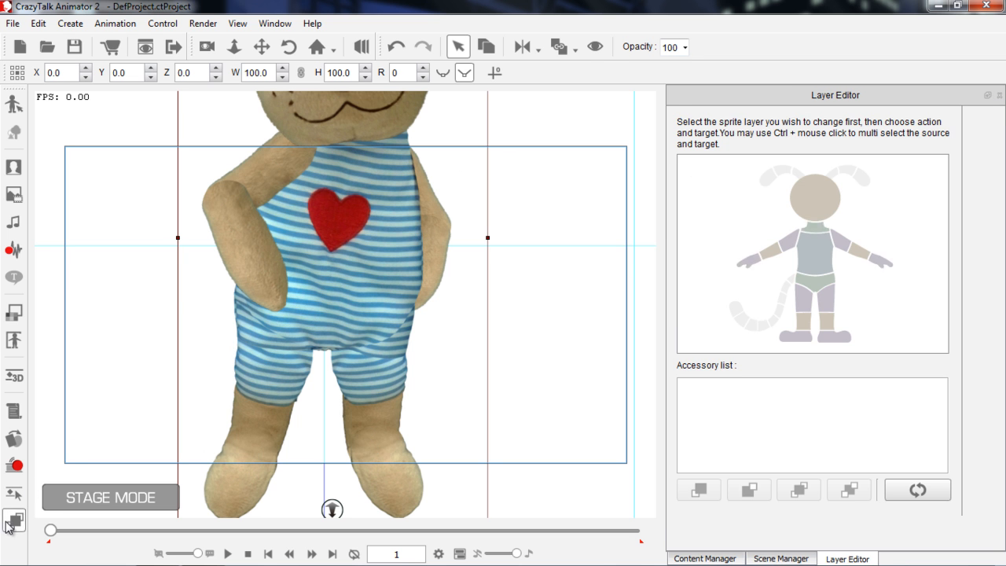
left_click(818, 263)
left_click(699, 490)
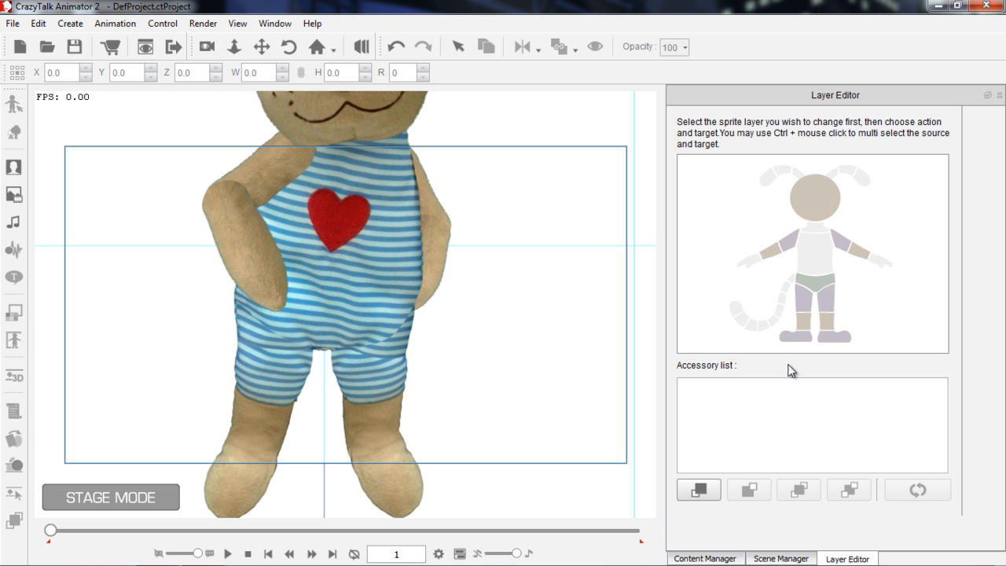
left_click(805, 303)
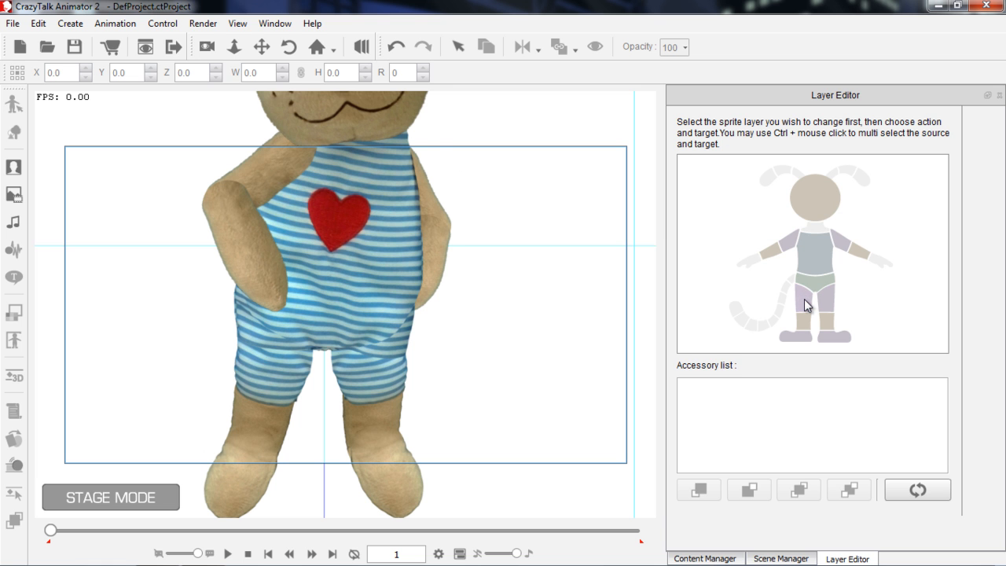
- Move the bear's torso layer forward over the trouser layers and play the motion to check the overlap
left_click(816, 272)
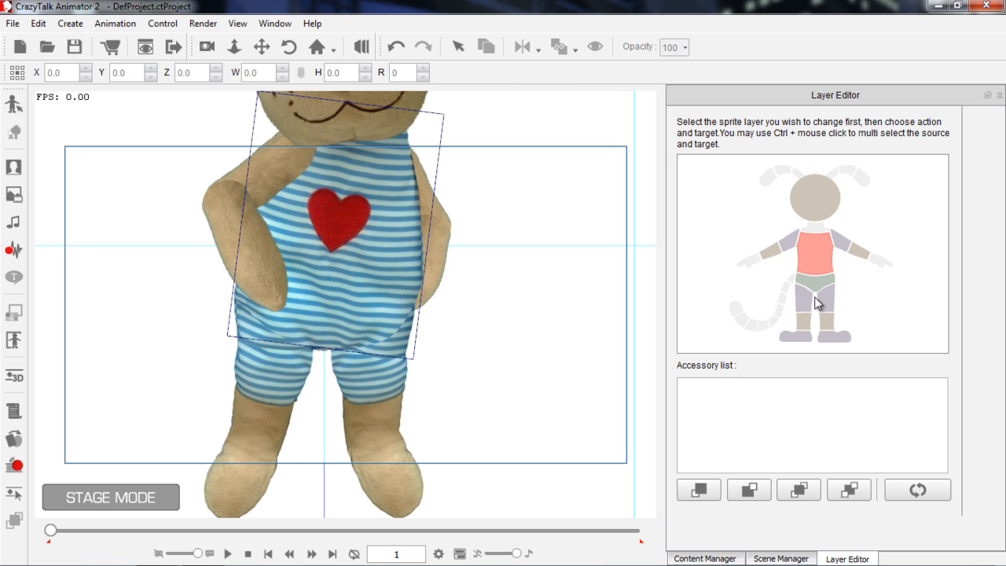
left_click(698, 489)
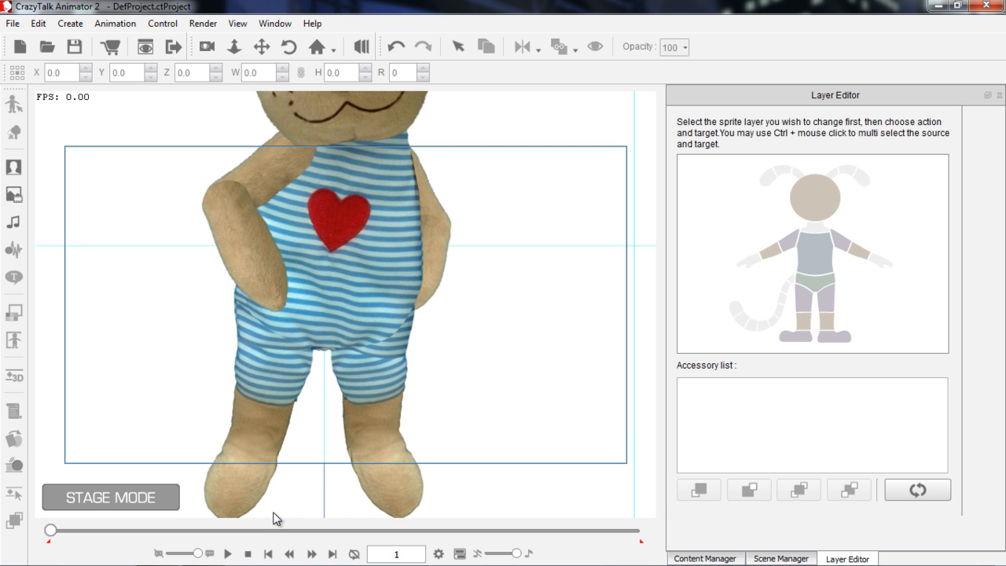
left_click(228, 554)
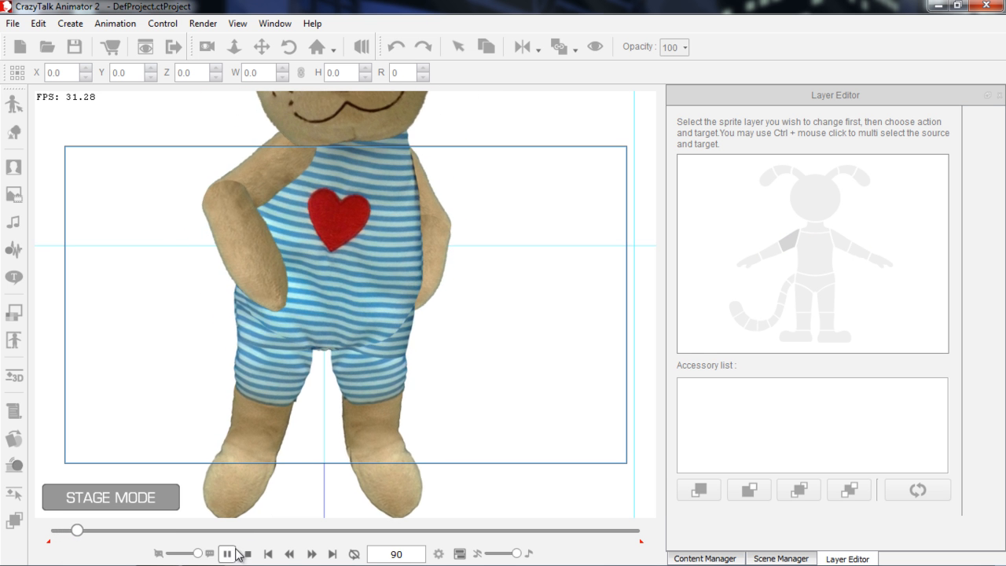
left_click(242, 555)
left_click(228, 554)
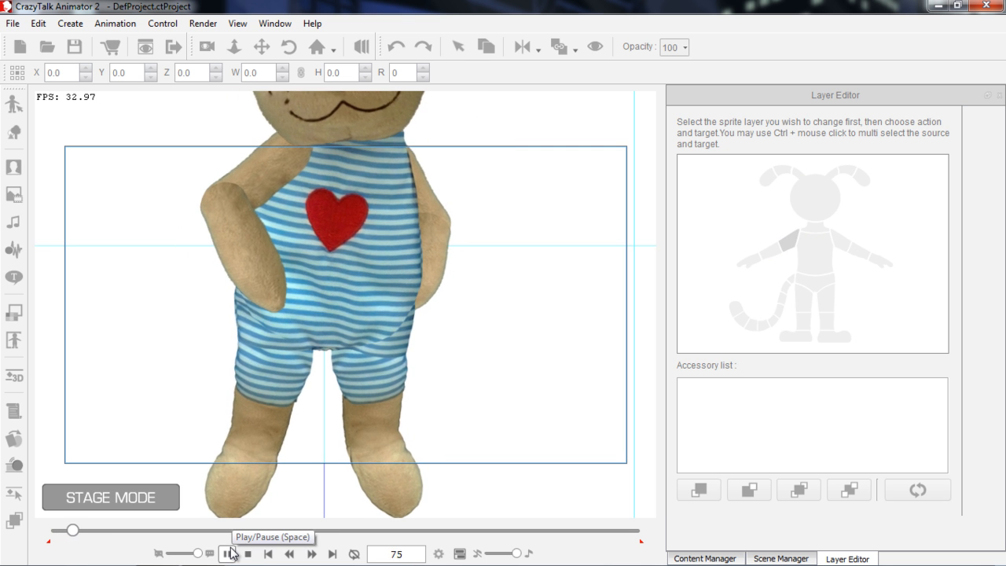
left_click(228, 554)
- Play the motion with the whole bear in view and return to the first frame
left_click_drag(368, 242, 388, 348)
left_click_drag(391, 224, 386, 354)
left_click(246, 554)
left_click(228, 554)
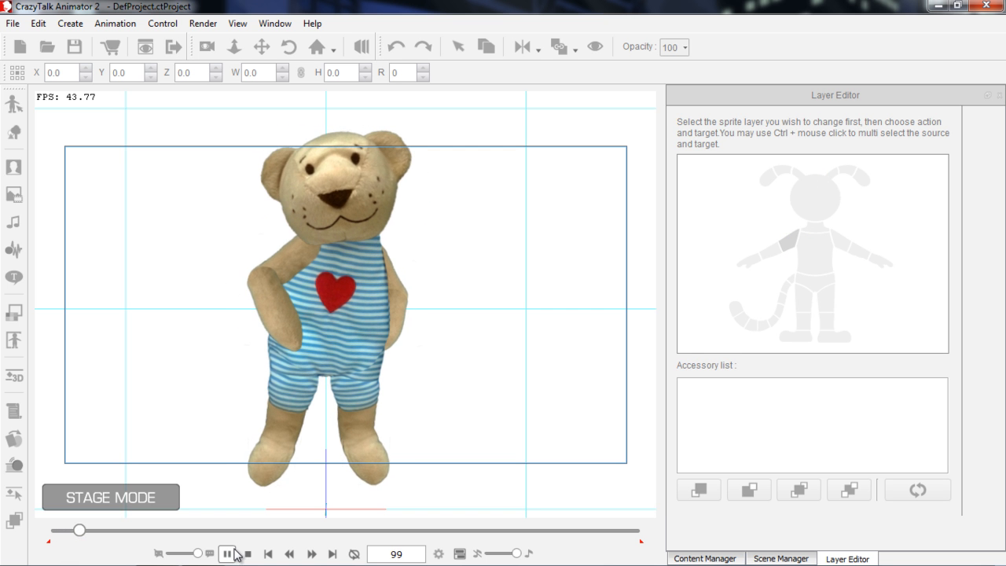
left_click(228, 554)
left_click(247, 555)
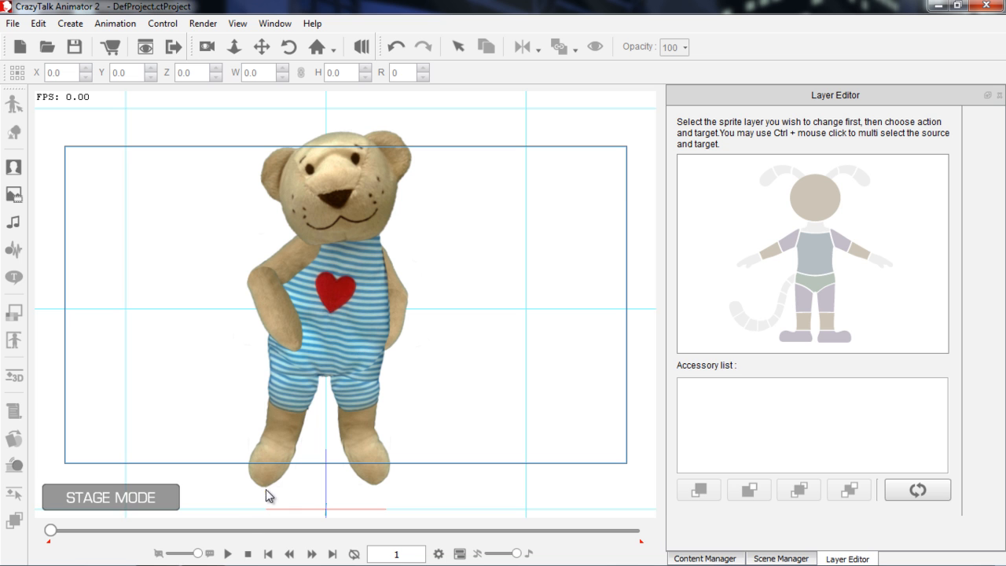
- Open the 2D Motion Key Editor, rotate both upper arms away from the body with the left at R 334, and preview the motion
left_click(342, 271)
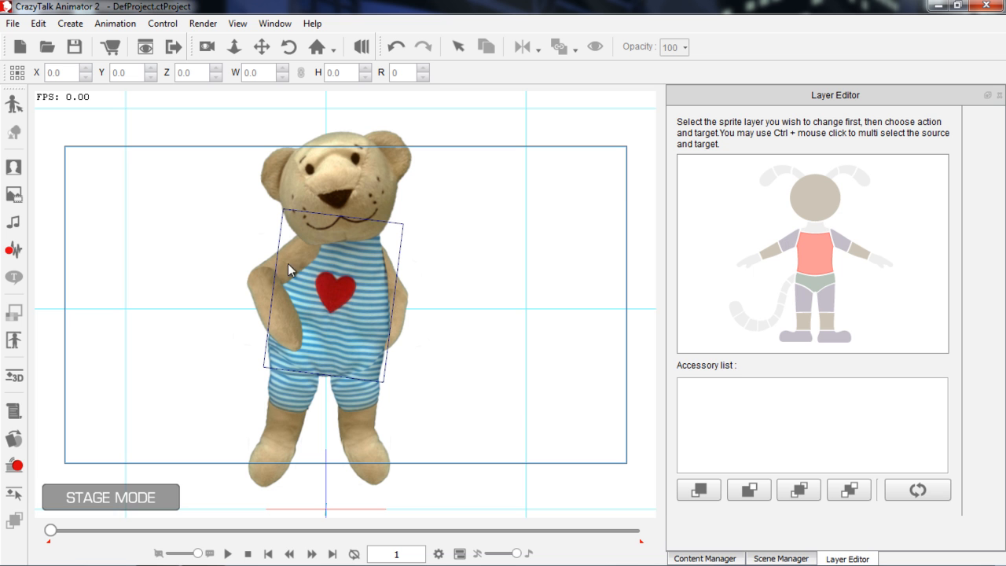
left_click(14, 493)
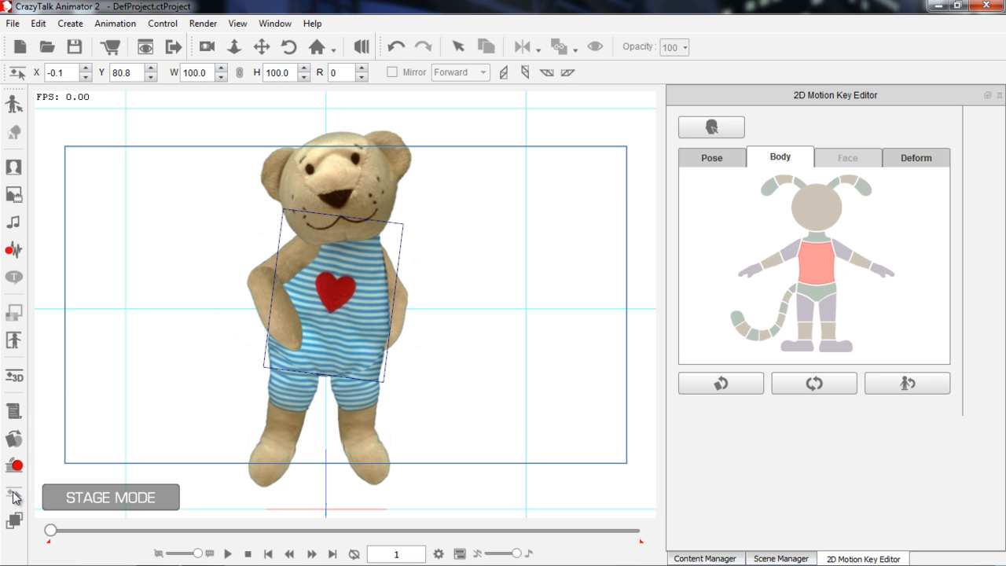
left_click(788, 252)
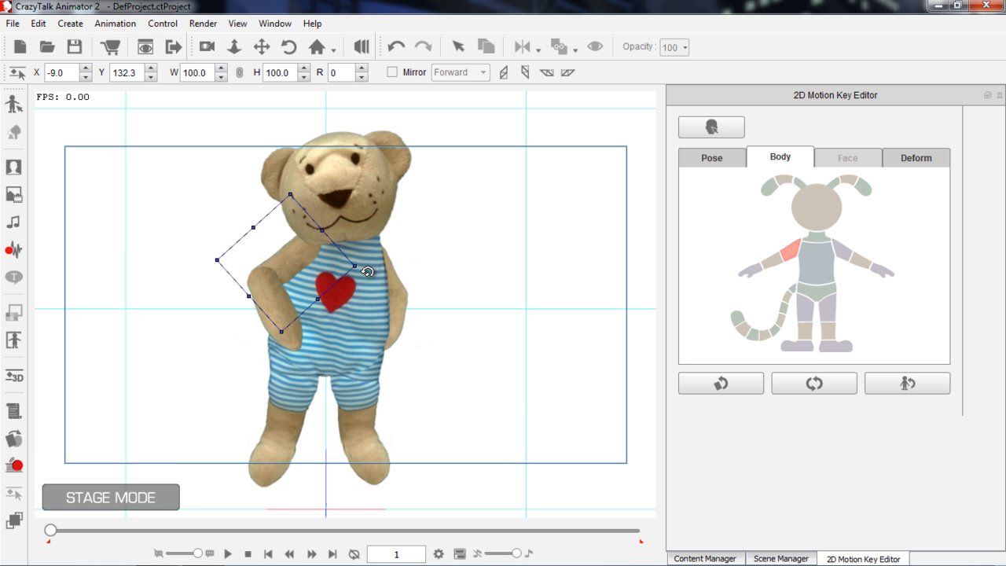
left_click_drag(367, 272, 374, 303)
left_click(839, 253)
left_click_drag(446, 278, 445, 245)
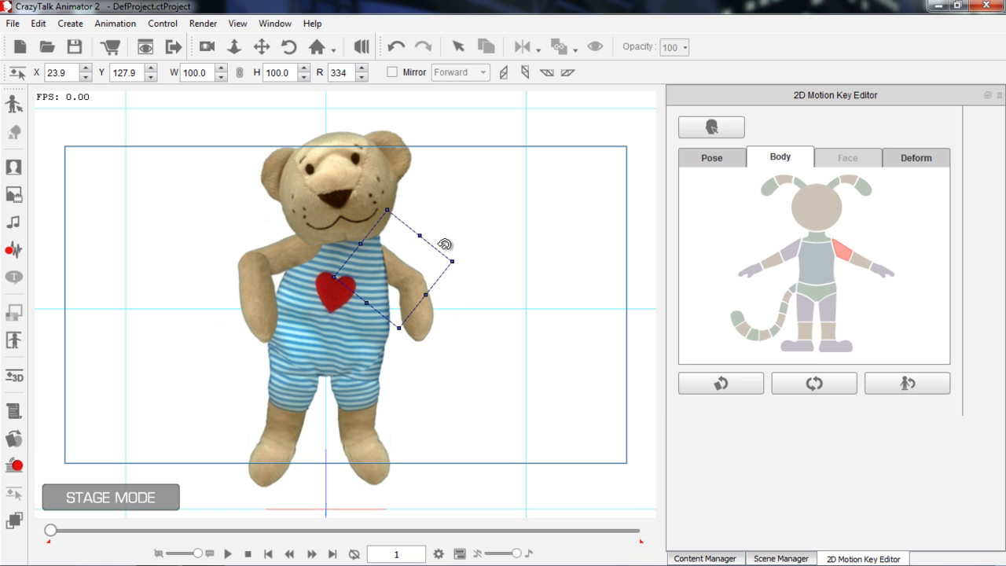
left_click(228, 554)
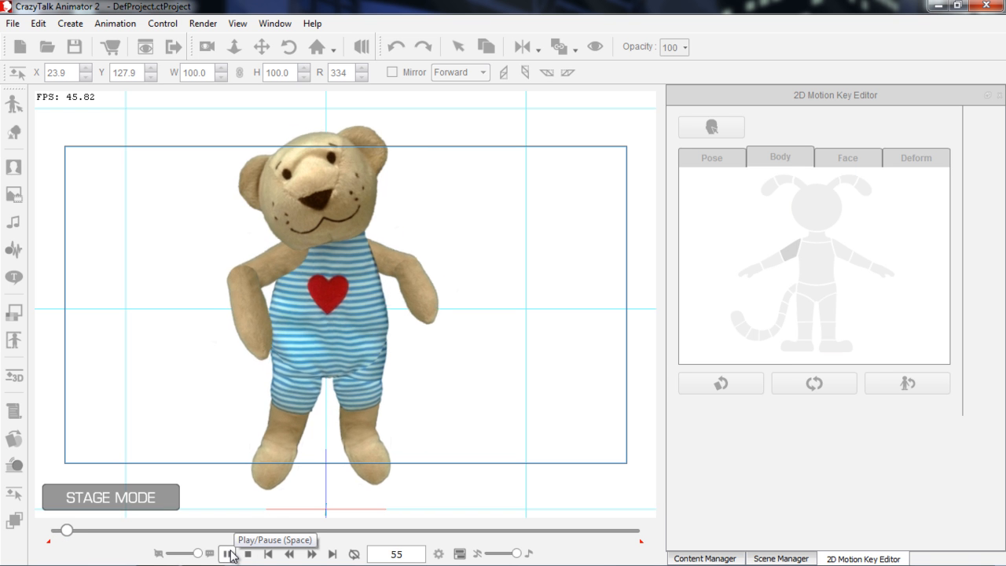
left_click(249, 554)
- Lower both upper arms slightly towards the body, setting the left one's rotation to R 342, and preview the motion
left_click(293, 250)
left_click_drag(335, 294, 344, 291)
left_click(839, 250)
left_click_drag(464, 251, 461, 265)
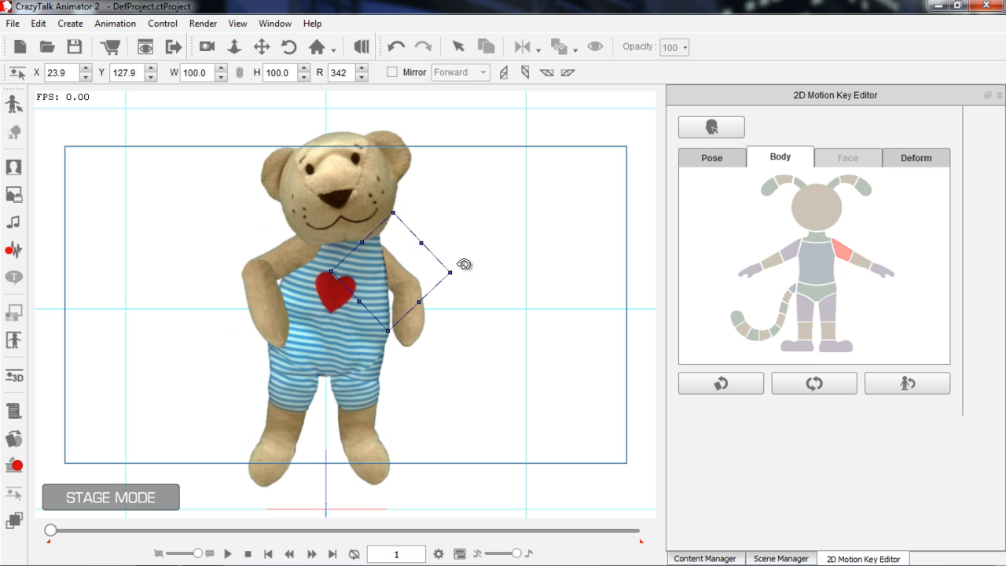
left_click(230, 554)
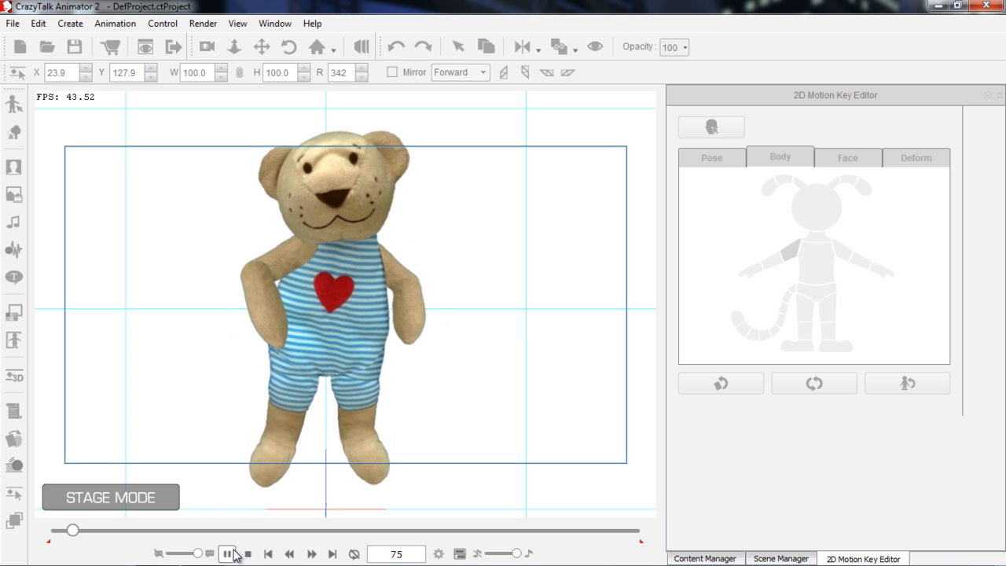
left_click(247, 554)
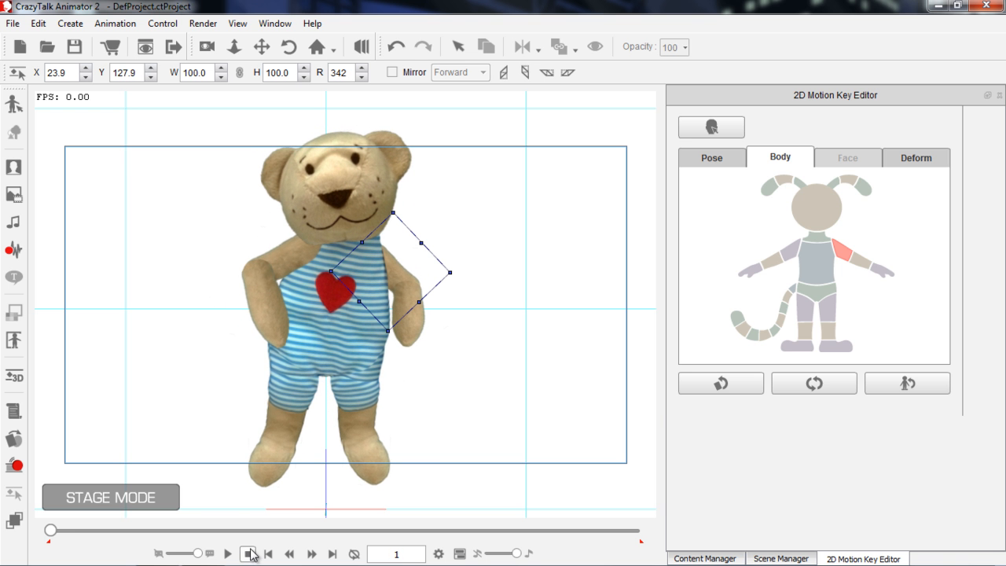
- Apply the Idle_Impatient motion from the 3D 02_Idle templates to the bear and return to frame 1
left_click(723, 556)
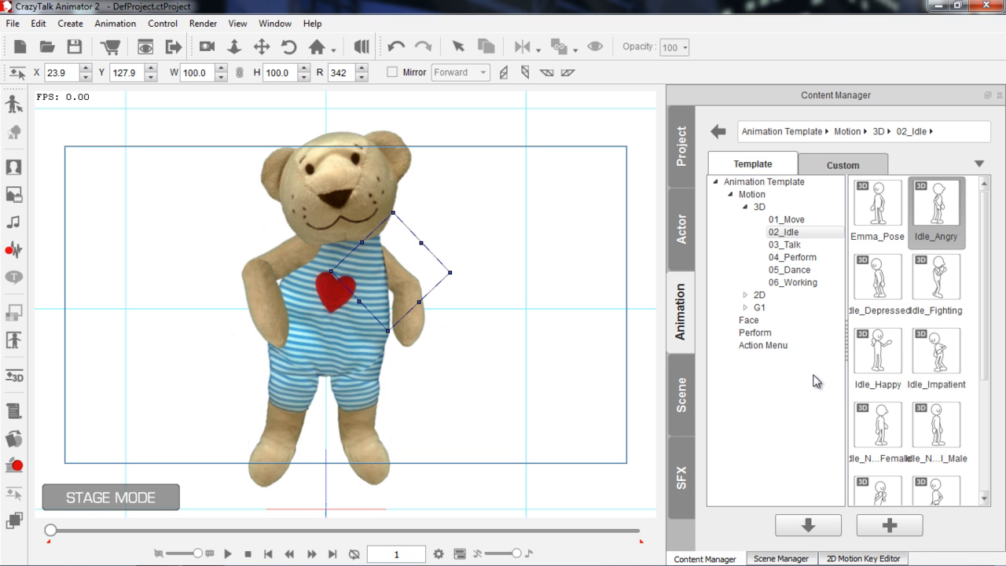
left_click_drag(986, 266, 988, 371)
left_click_drag(981, 282, 978, 276)
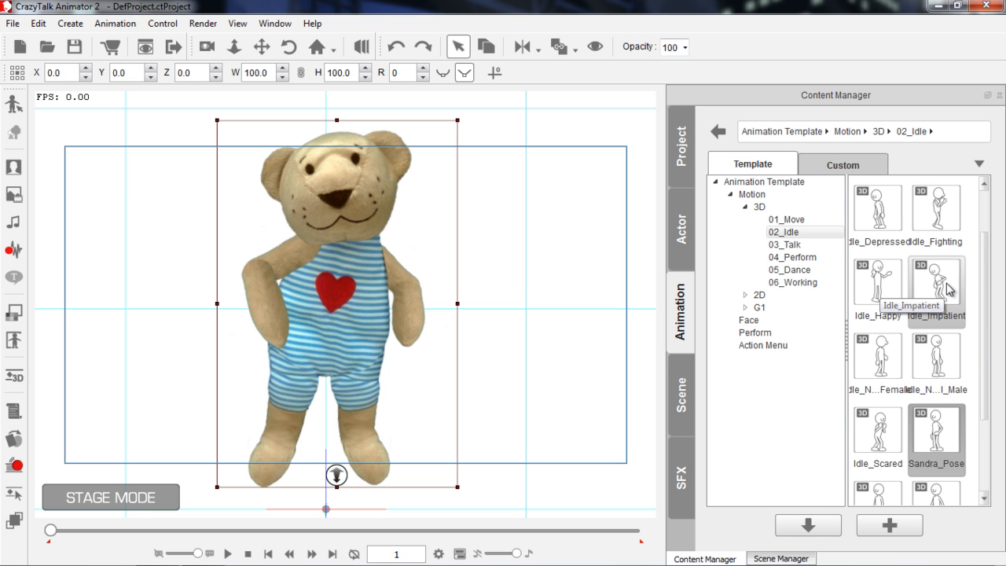
scroll(948, 289, "up", 1)
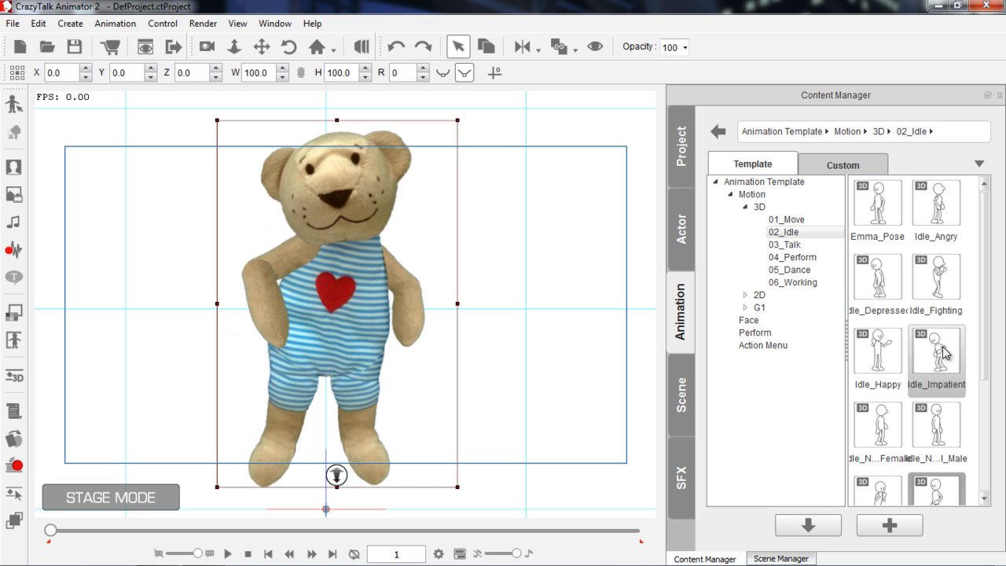
double_click(941, 354)
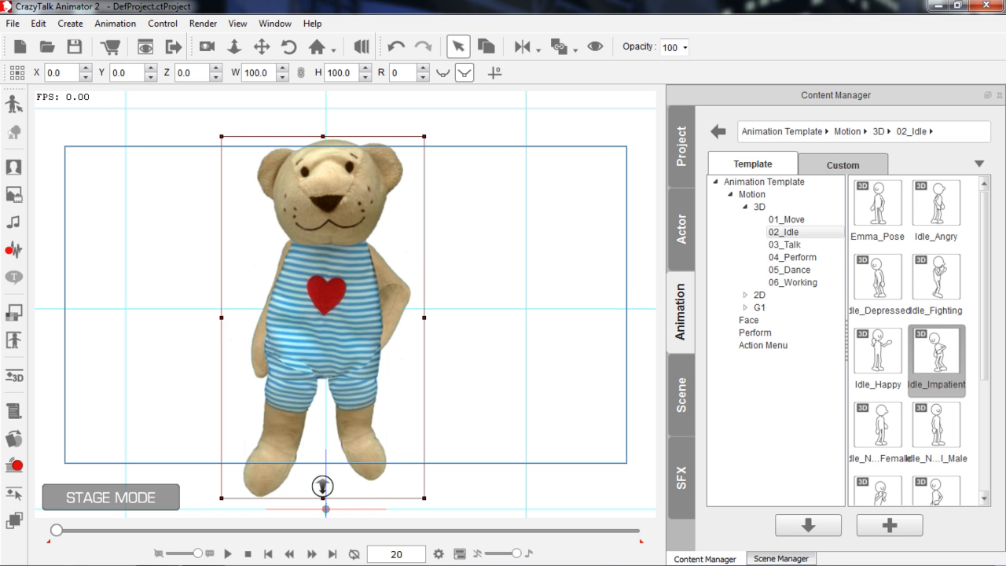
left_click(268, 554)
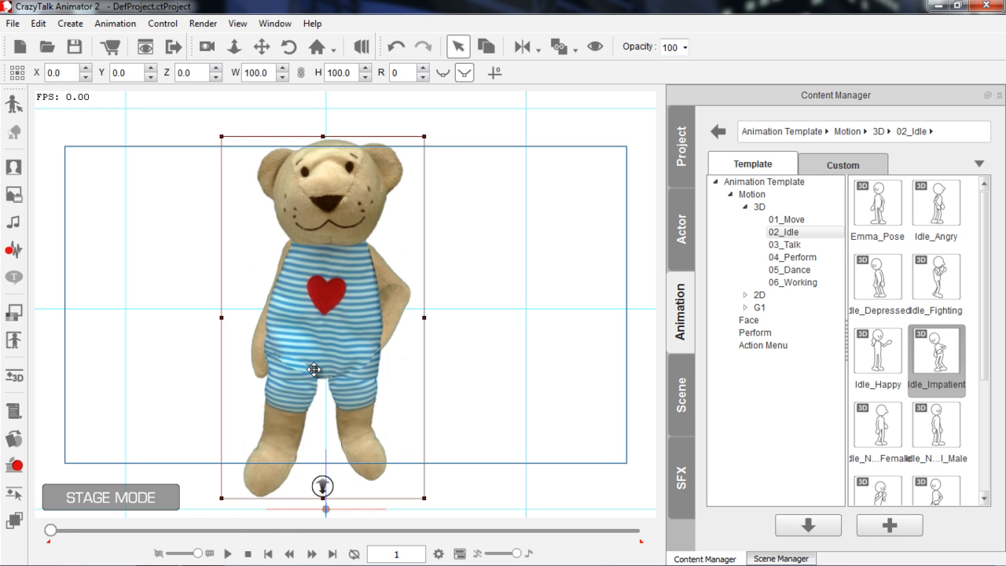
- Open the Layer Editor for the bear and move its torso layer in front of the right thigh
scroll(314, 369, "up", 5)
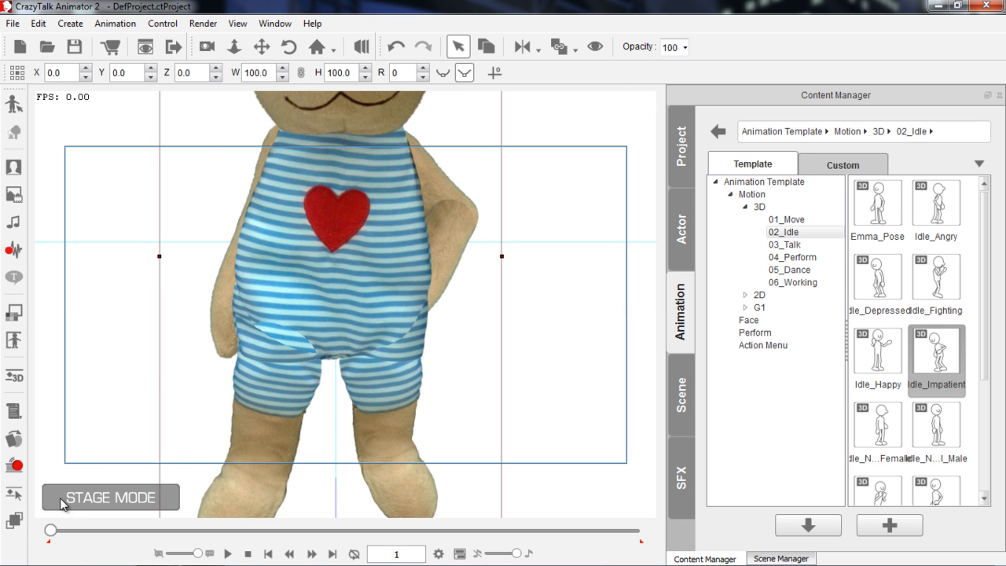
left_click(14, 521)
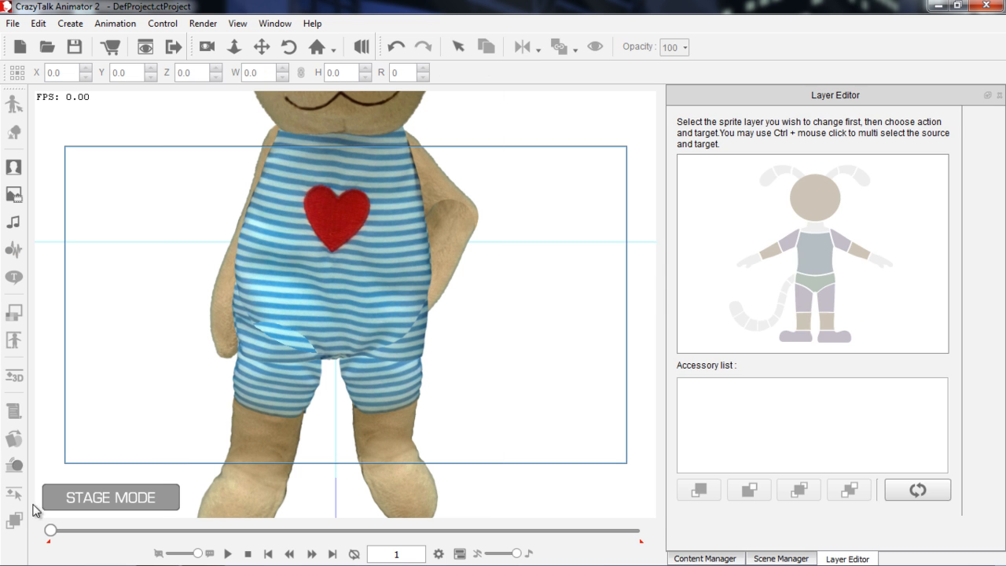
left_click(812, 264)
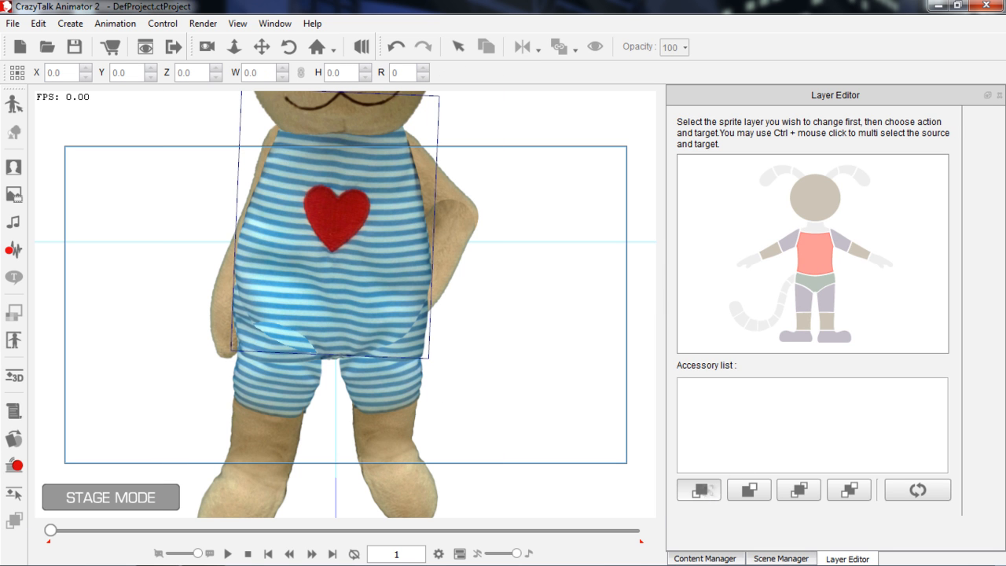
left_click(699, 490)
left_click(805, 300)
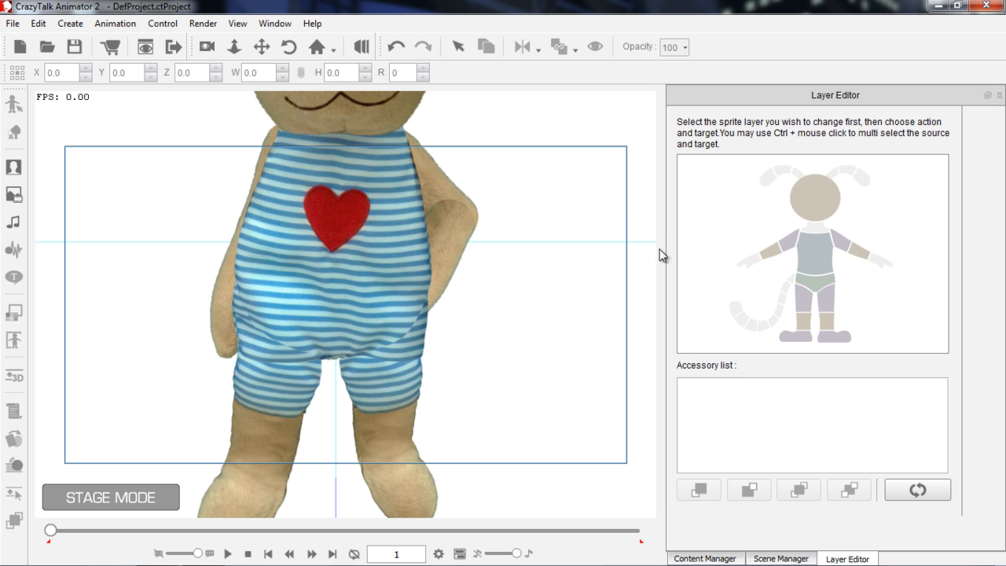
- Move the left forearm layer in front of the torso, the pelvis and the left thigh
left_click(857, 252)
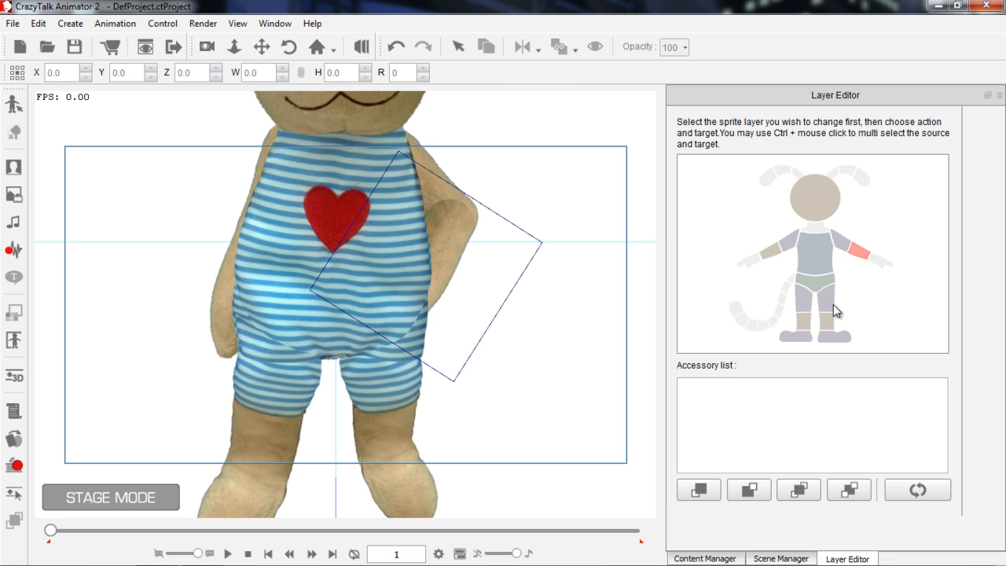
left_click(721, 488)
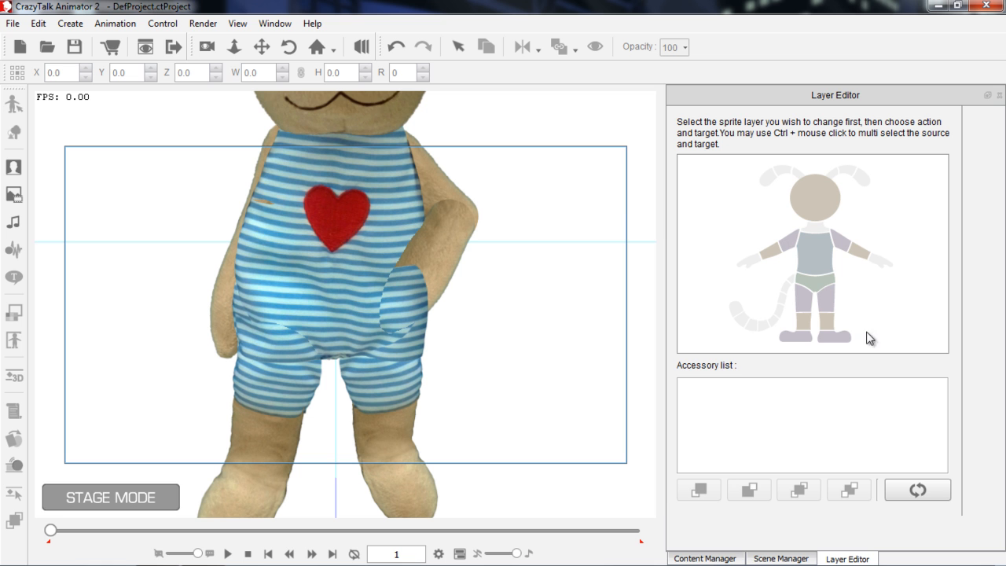
left_click(860, 254)
left_click(749, 489)
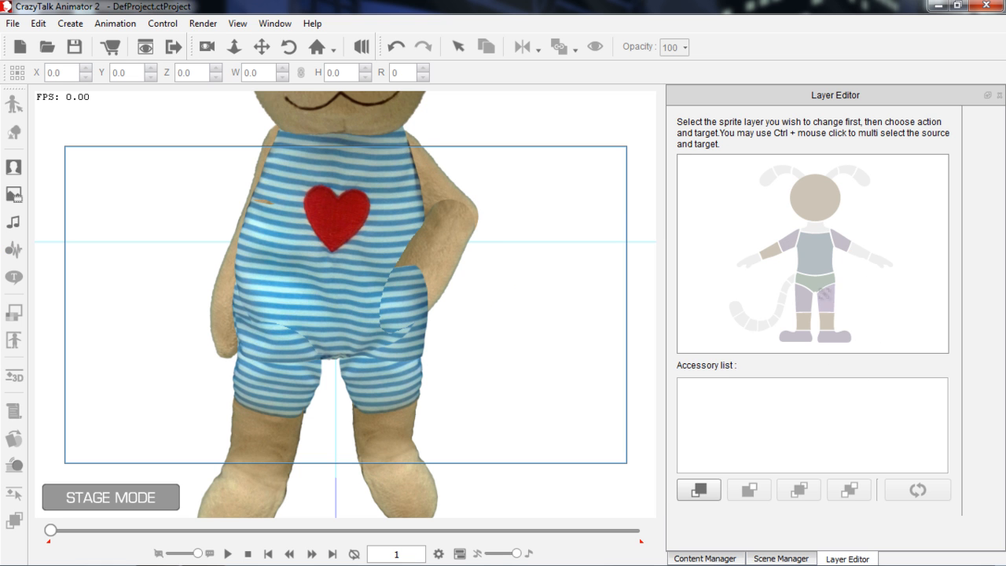
left_click(823, 286)
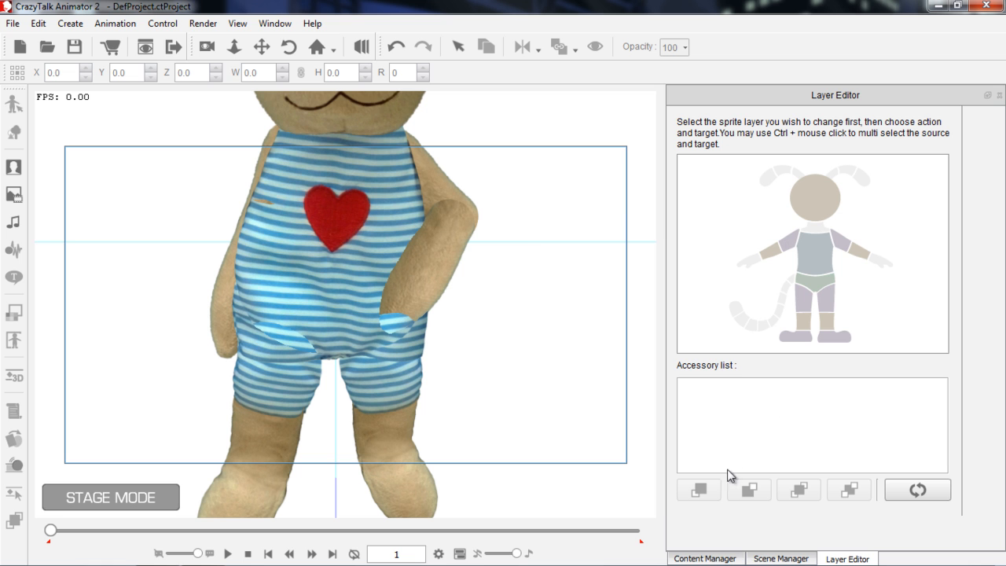
left_click(699, 488)
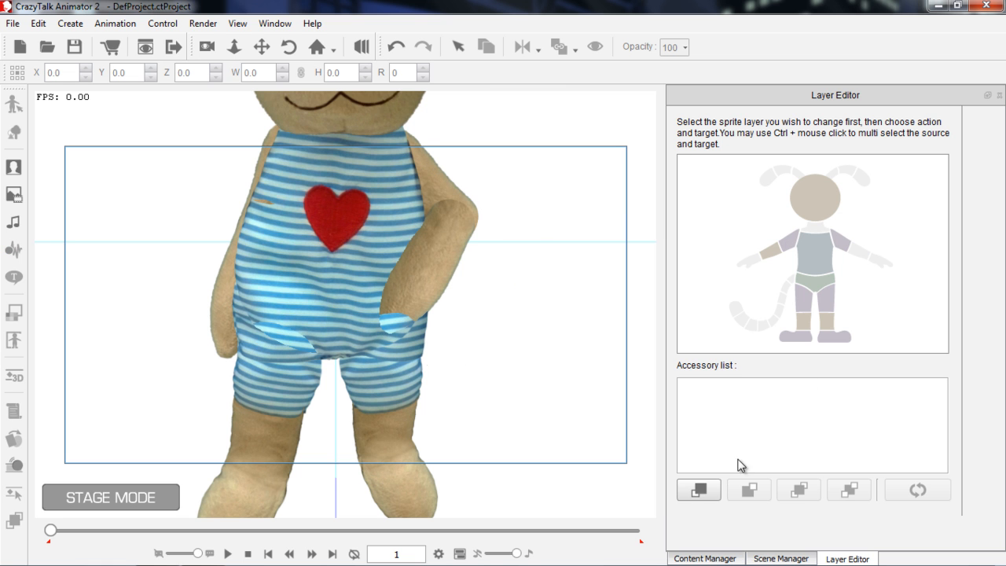
left_click(832, 296)
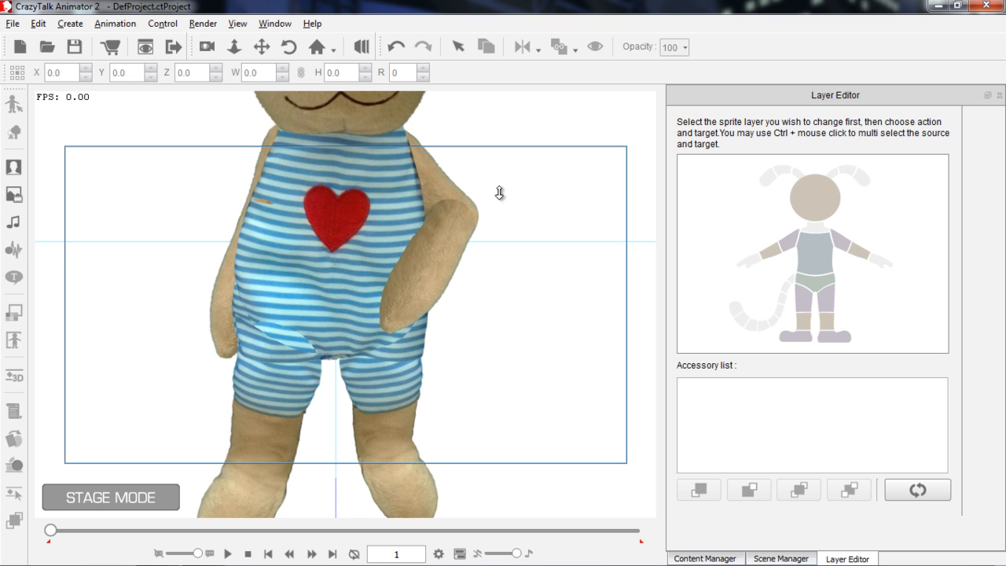
- Play the Idle_Impatient motion to examine the left forearm's layer order on the whole bear, and return to frame 1
scroll(498, 191, "down", 5)
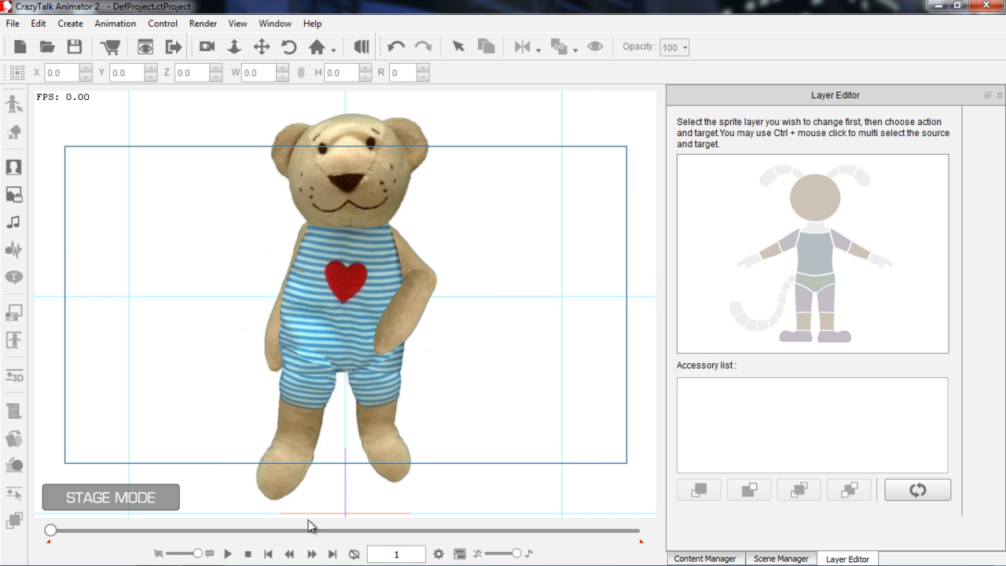
left_click(227, 554)
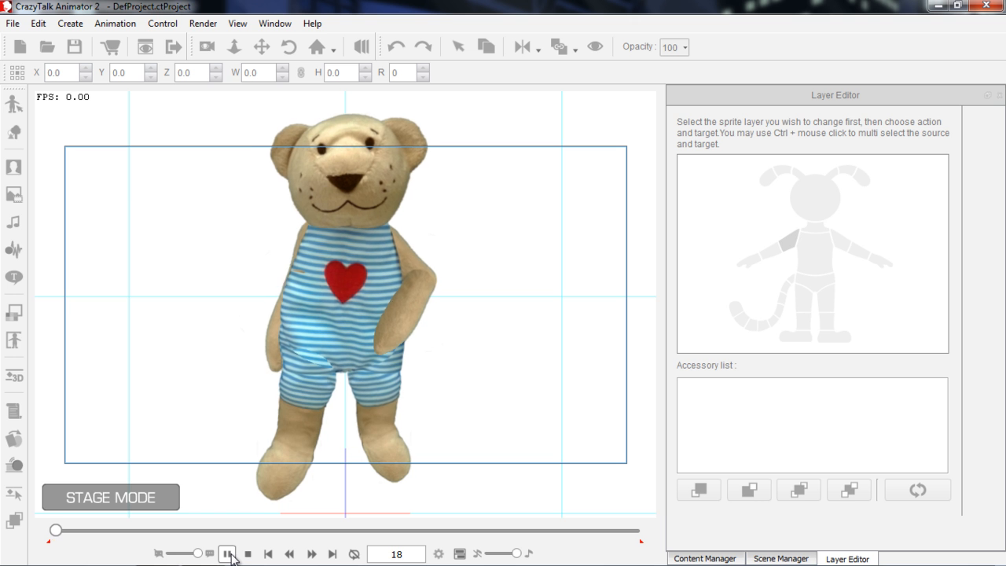
left_click(246, 554)
left_click(227, 554)
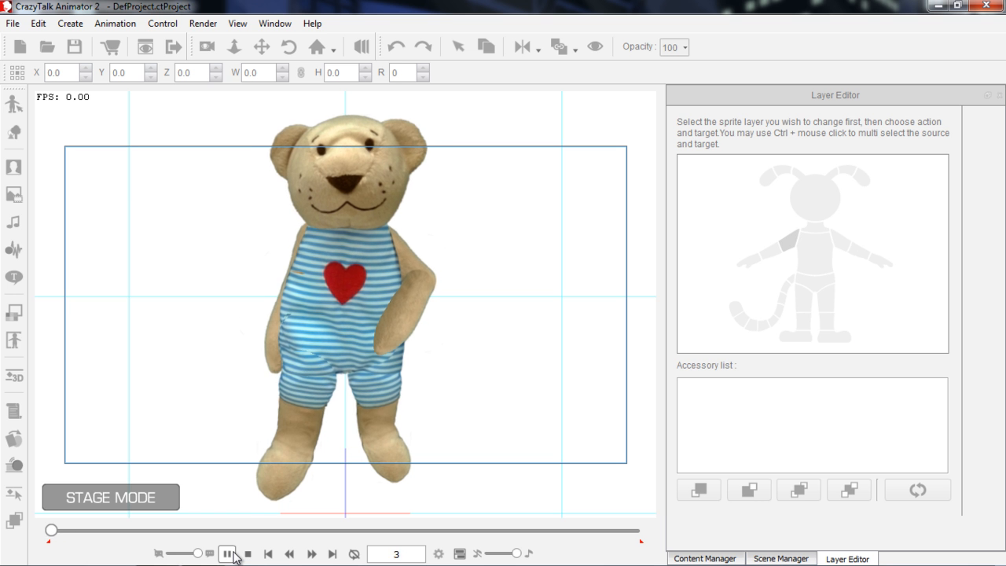
left_click(247, 554)
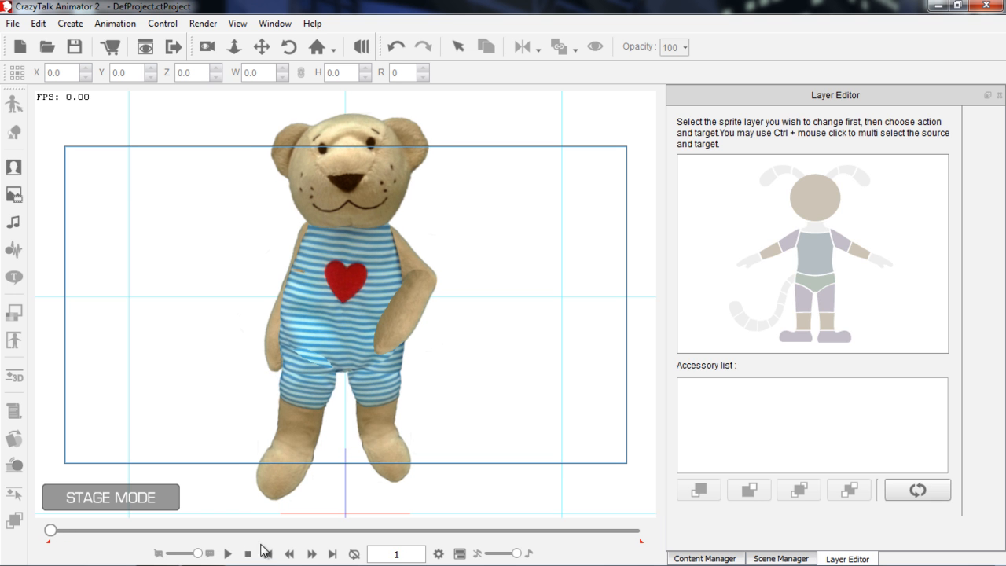
- Move the torso layer in front of the right thigh and play the motion to check it, returning to frame 1
left_click(826, 264)
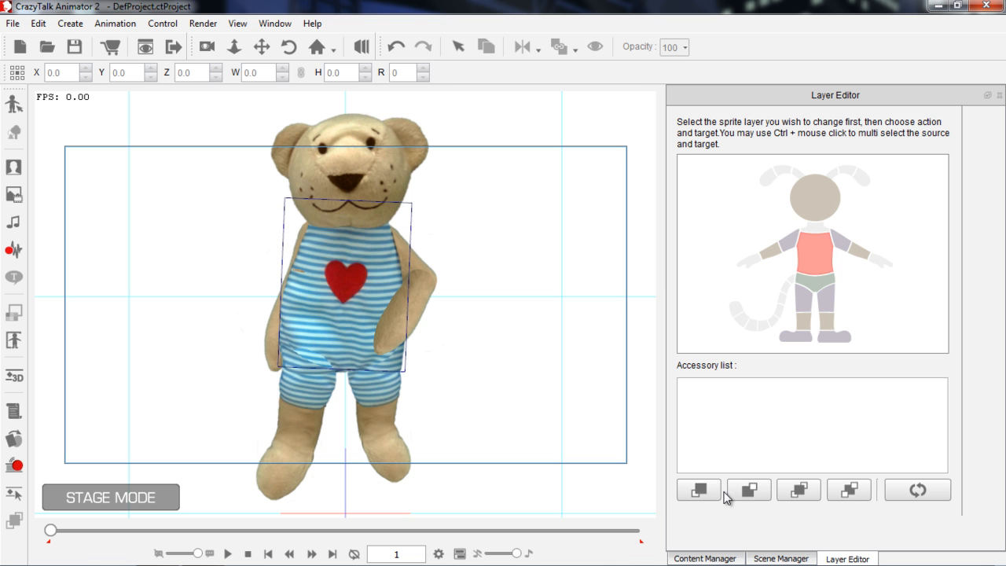
left_click(699, 490)
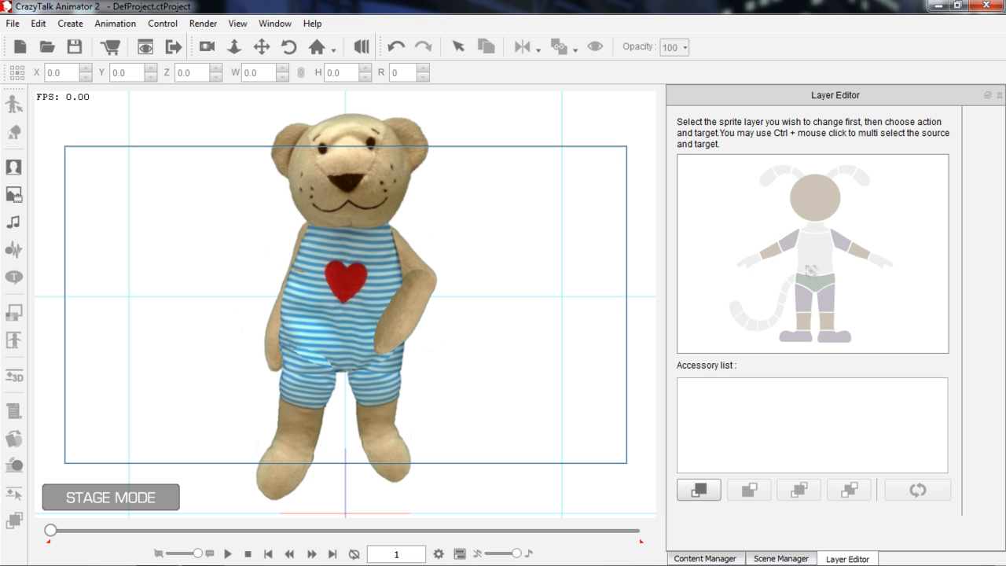
left_click(807, 300)
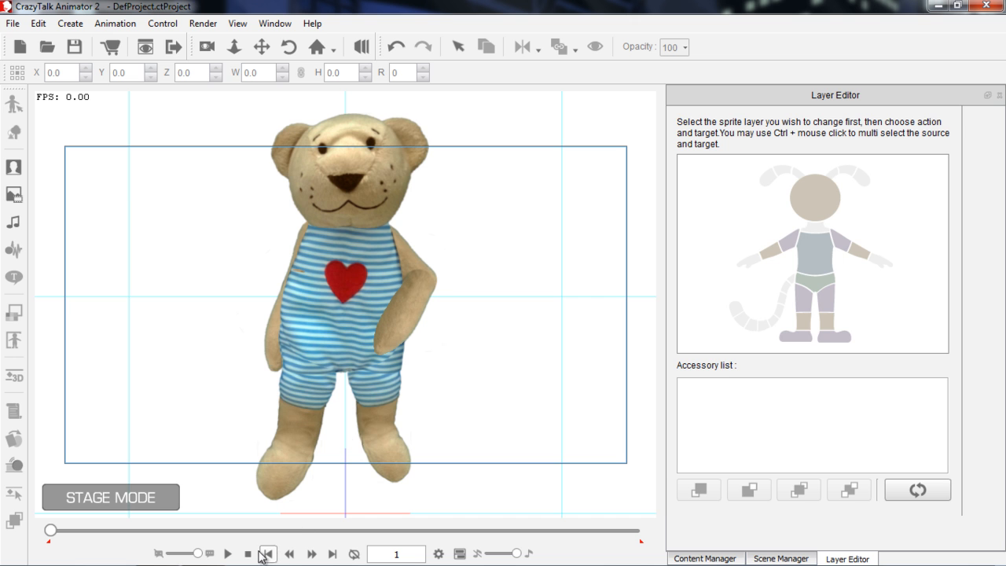
left_click(227, 553)
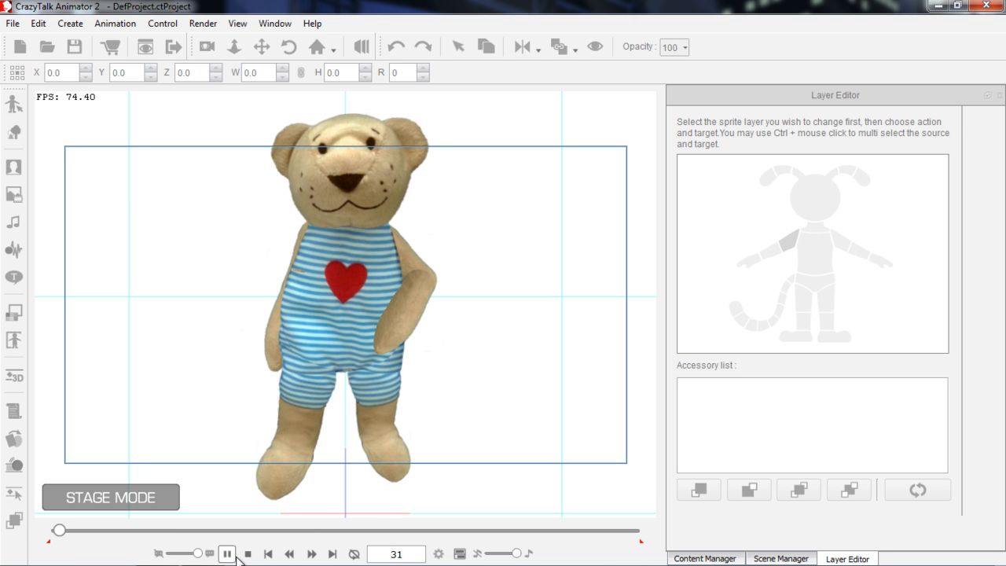
left_click(247, 554)
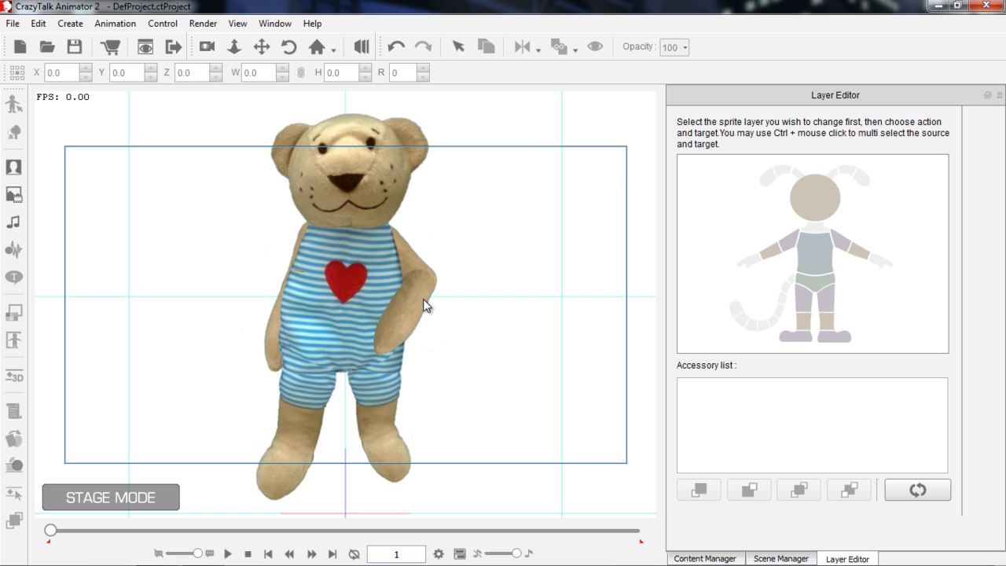
- Close the Layer Editor, change the bear's angle profile until its right arm faces forward, and play the motion at that angle
left_click(999, 95)
left_click(369, 252)
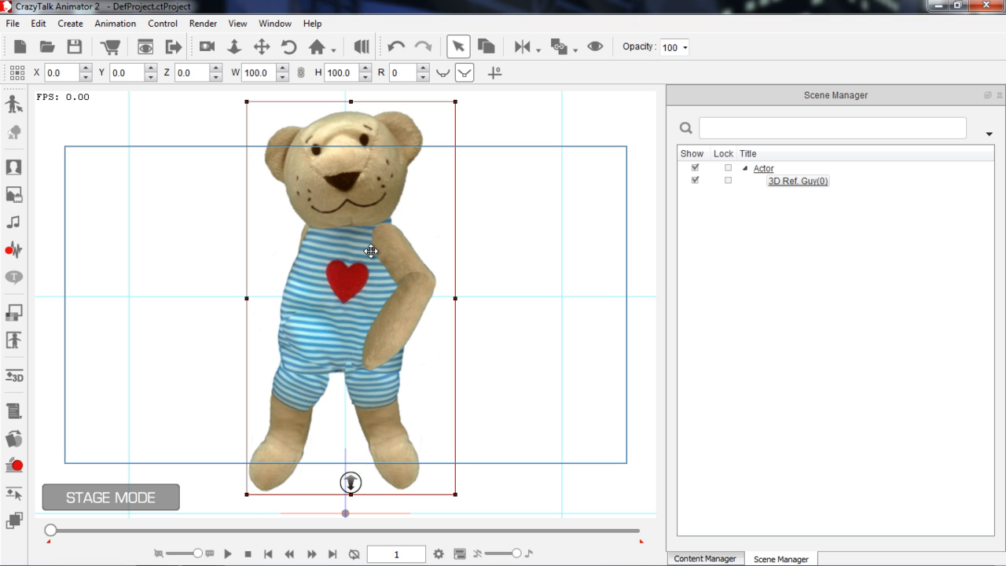
key("bracketright")
key("bracketright")
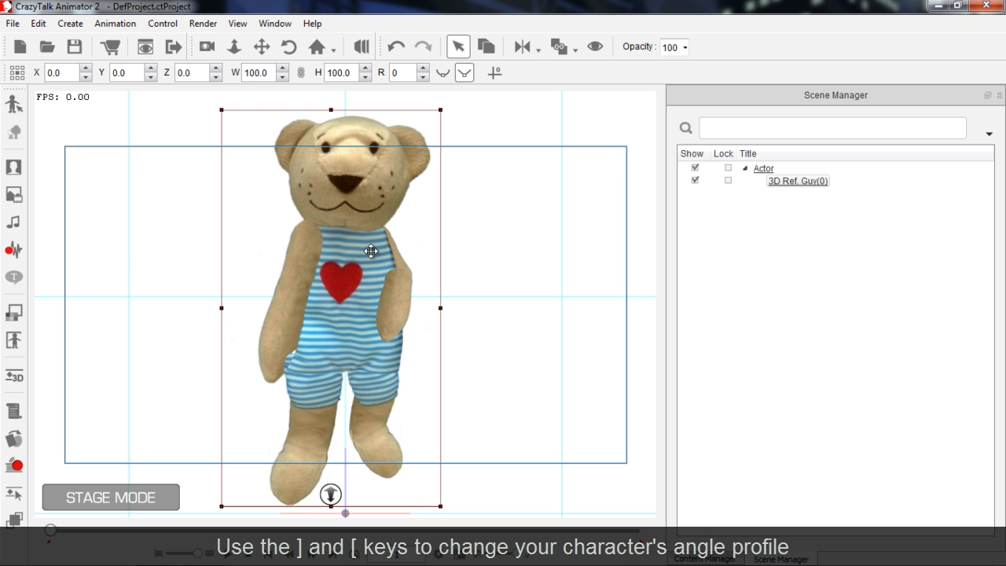
left_click(227, 554)
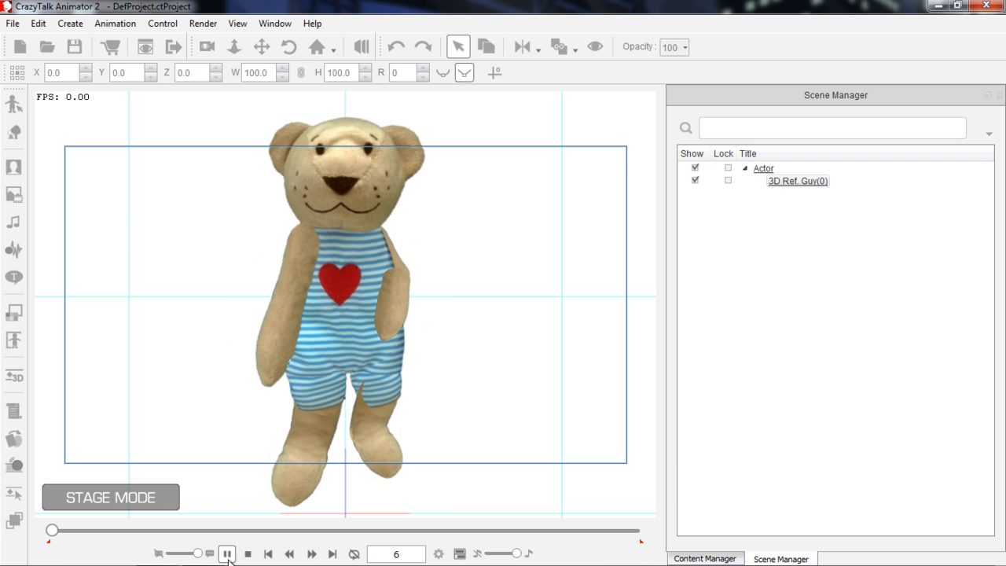
left_click(244, 553)
left_click(226, 553)
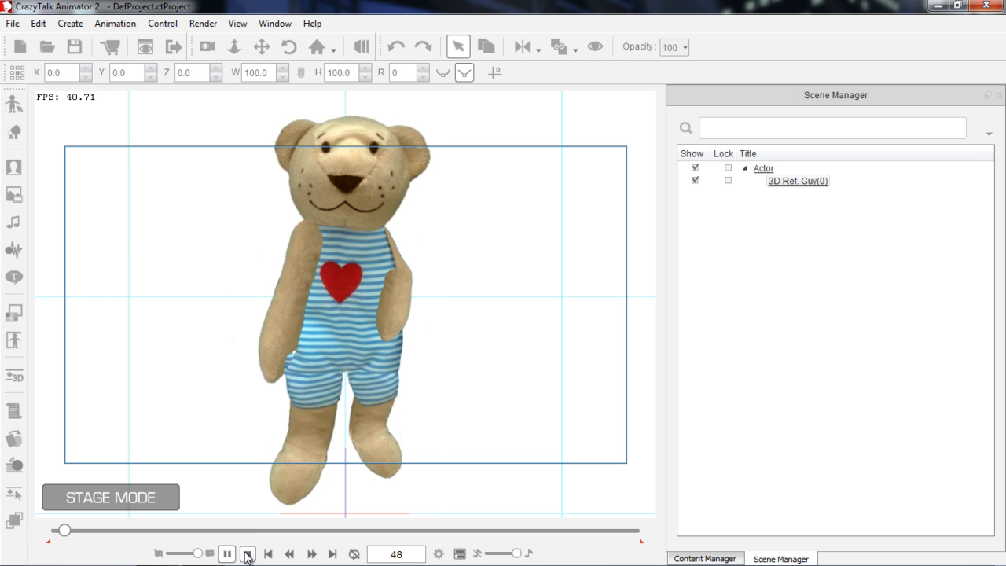
left_click(247, 554)
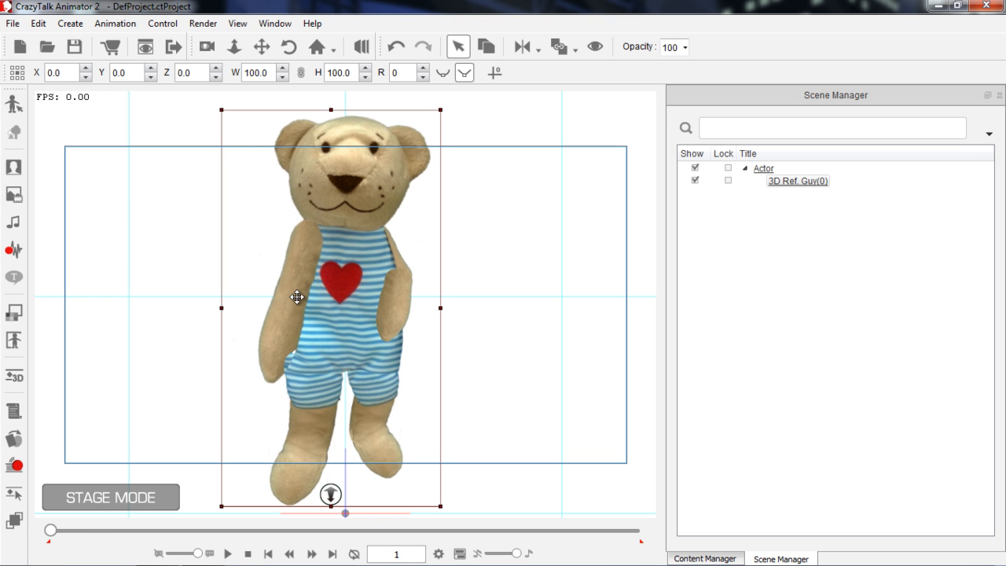
- Open the Layer Editor for this angle and move the right forearm layer in front of the right thigh
left_click(14, 520)
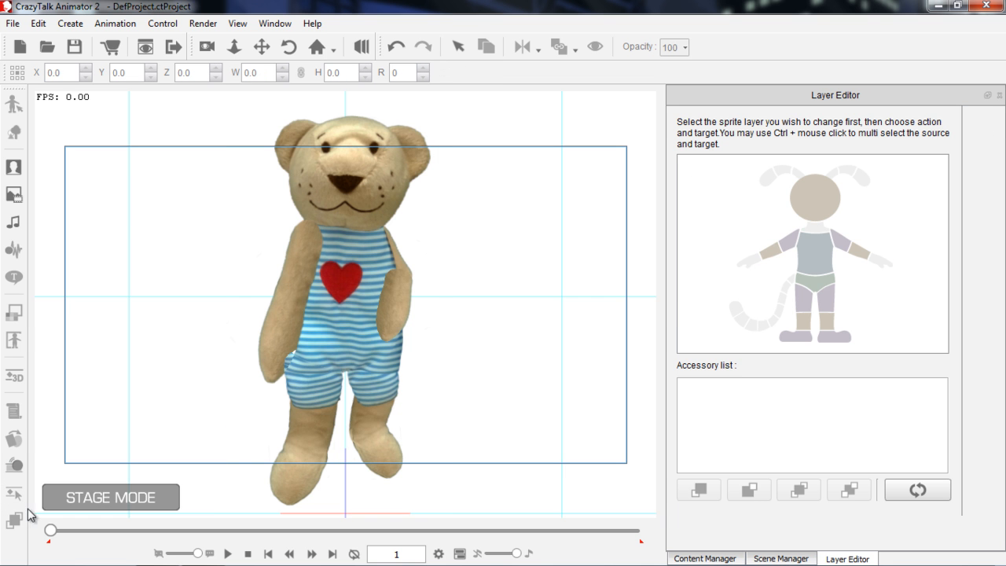
left_click(768, 250)
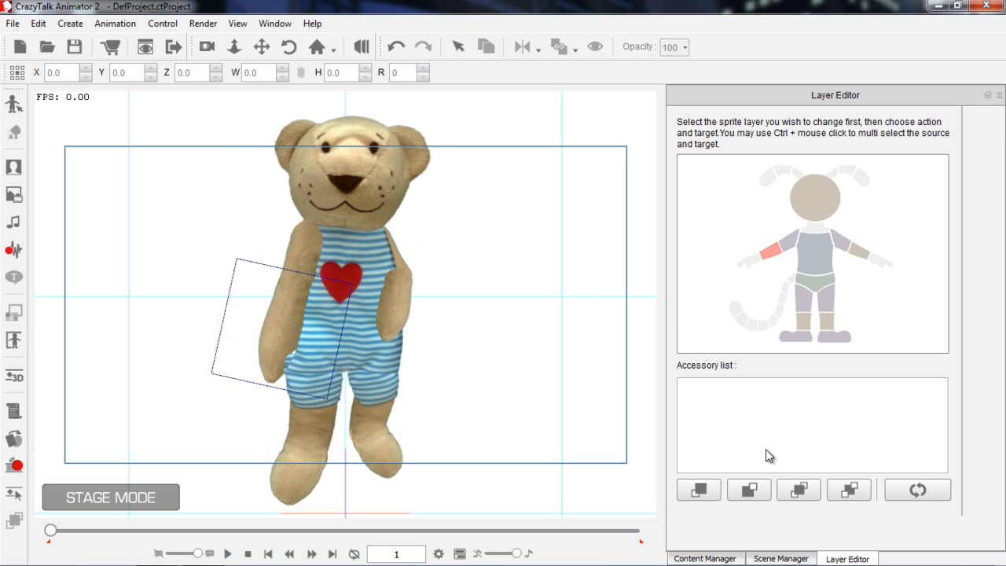
left_click(713, 491)
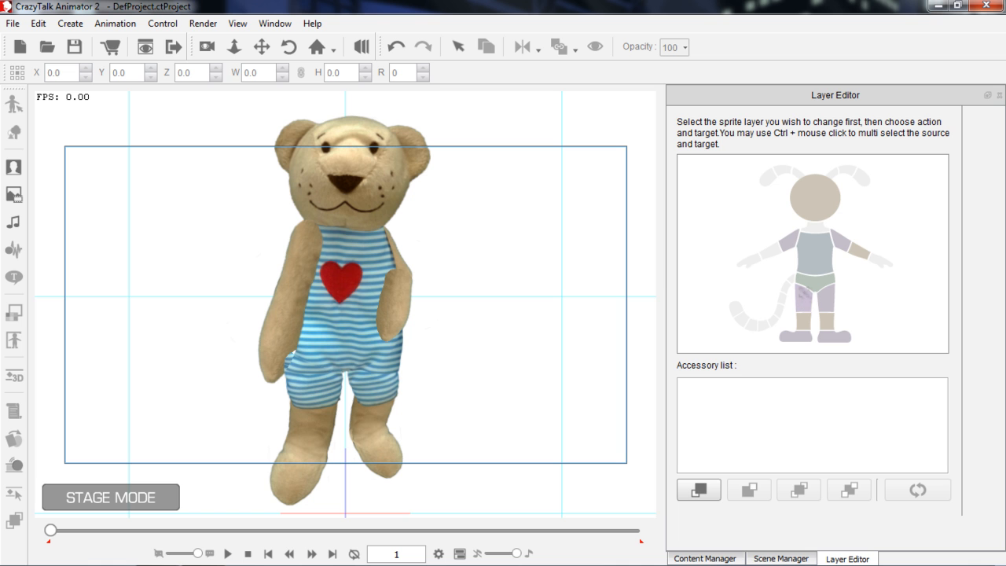
left_click(803, 298)
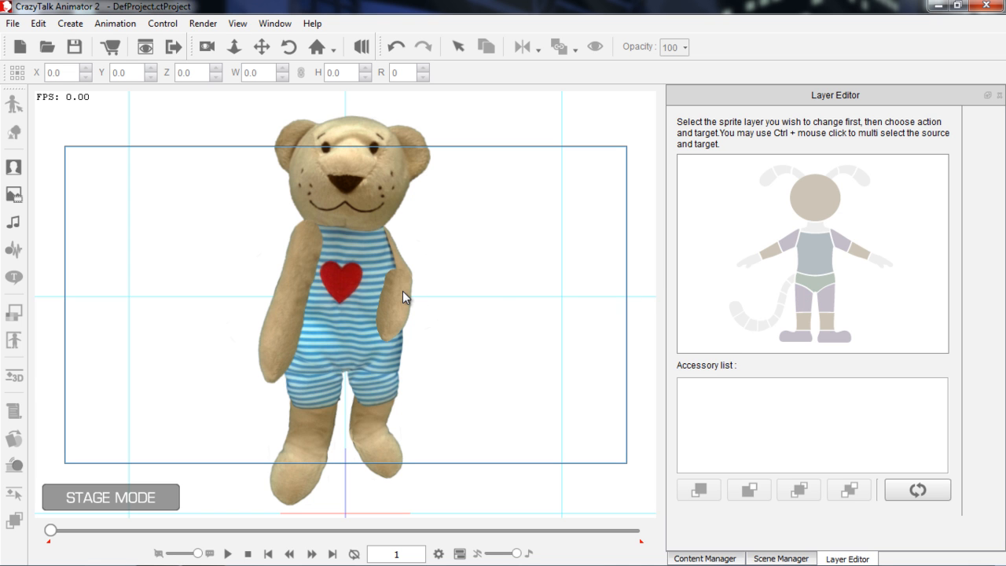
- Move the left forearm layer behind the torso and play the motion to check the arm, returning to frame 1
left_click(862, 254)
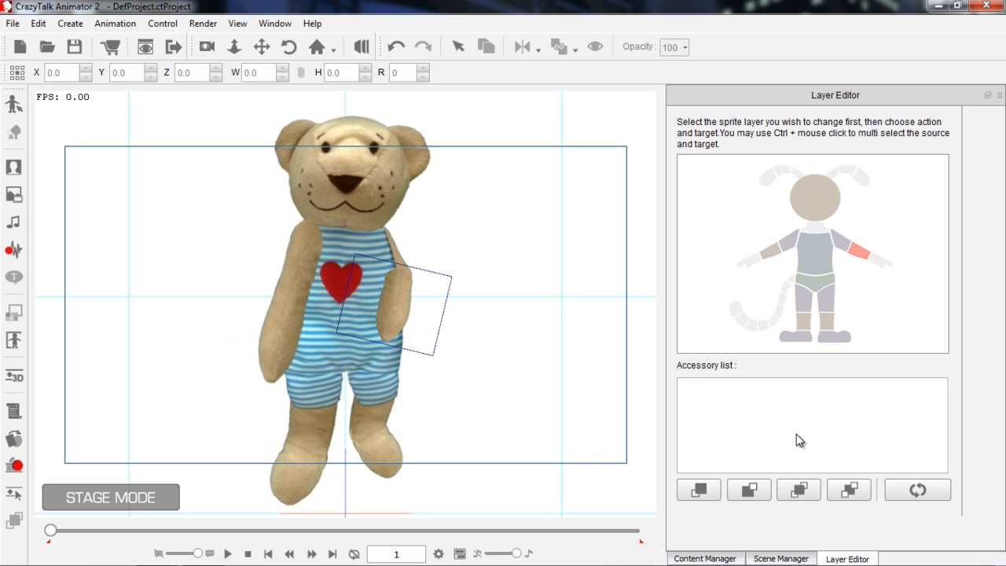
left_click(749, 489)
left_click(823, 267)
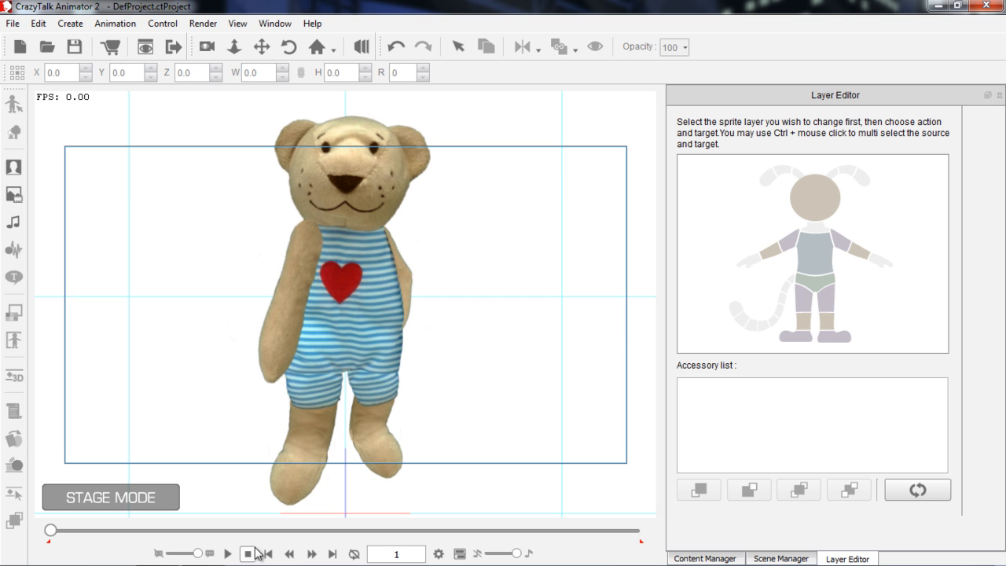
left_click(227, 553)
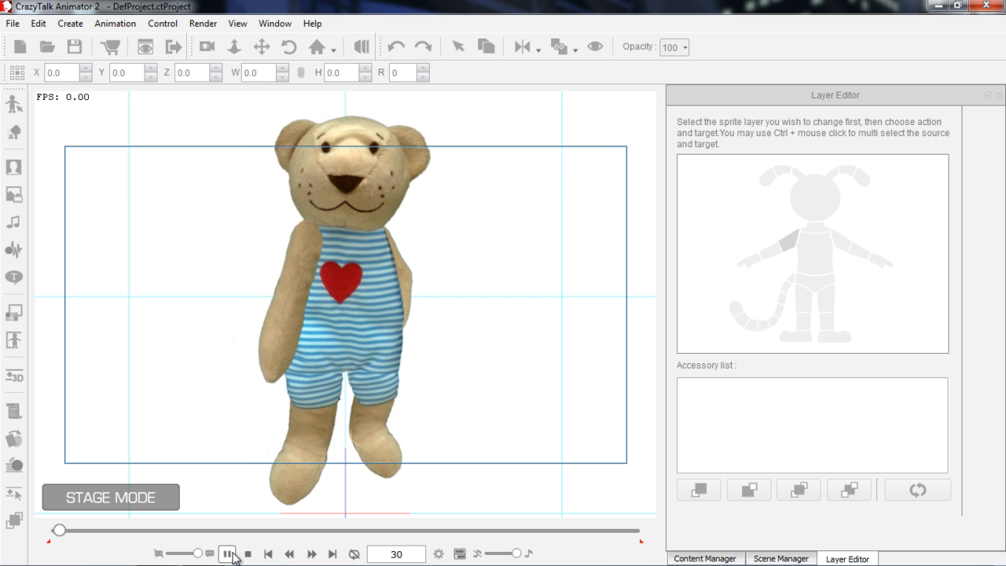
left_click(248, 553)
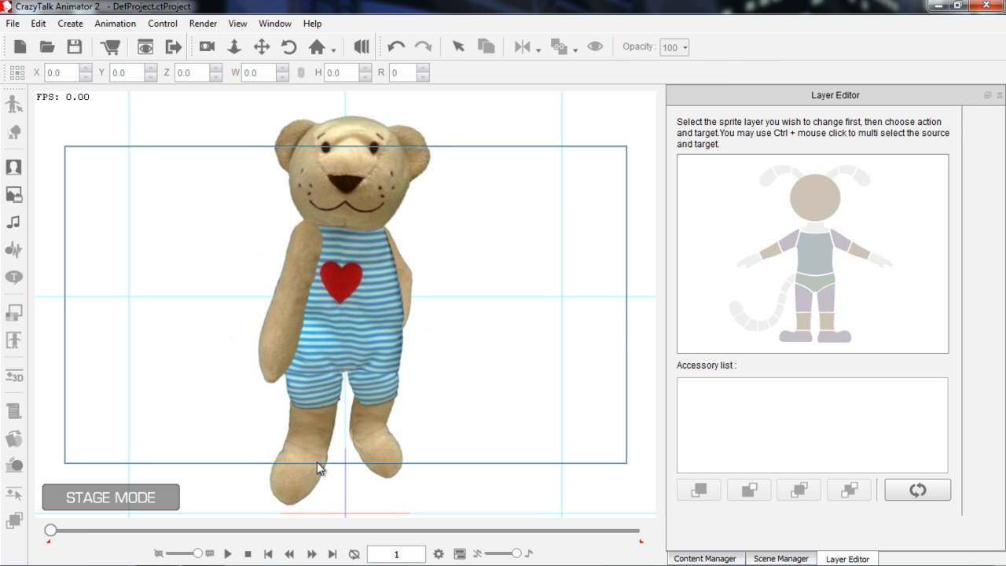
- Show the bear's 3D Motion track in the Timeline, loop the Idle_Impatient clip out to about frame 77, and play the longer motion
key("F3")
left_click(382, 300)
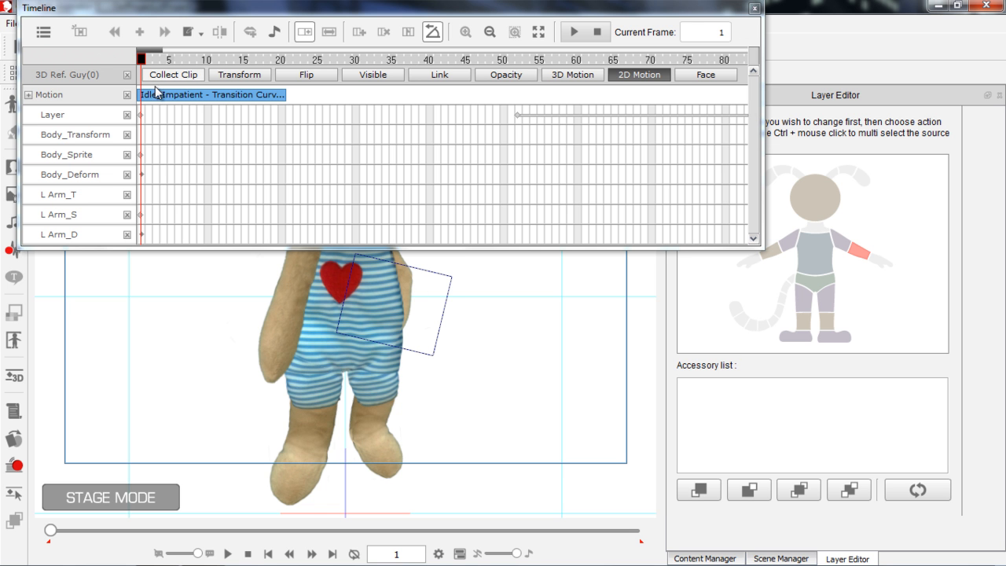
left_click(648, 78)
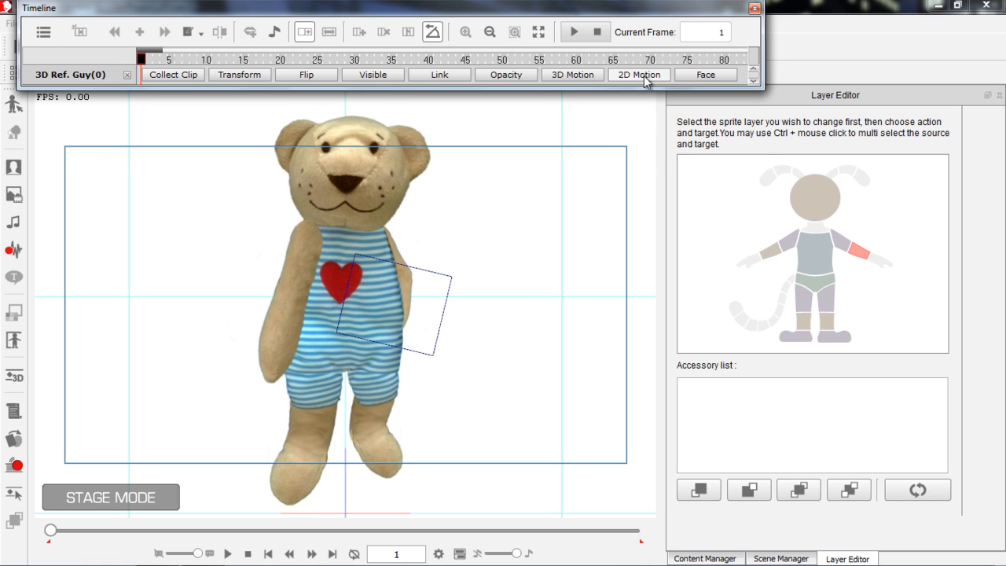
left_click(593, 76)
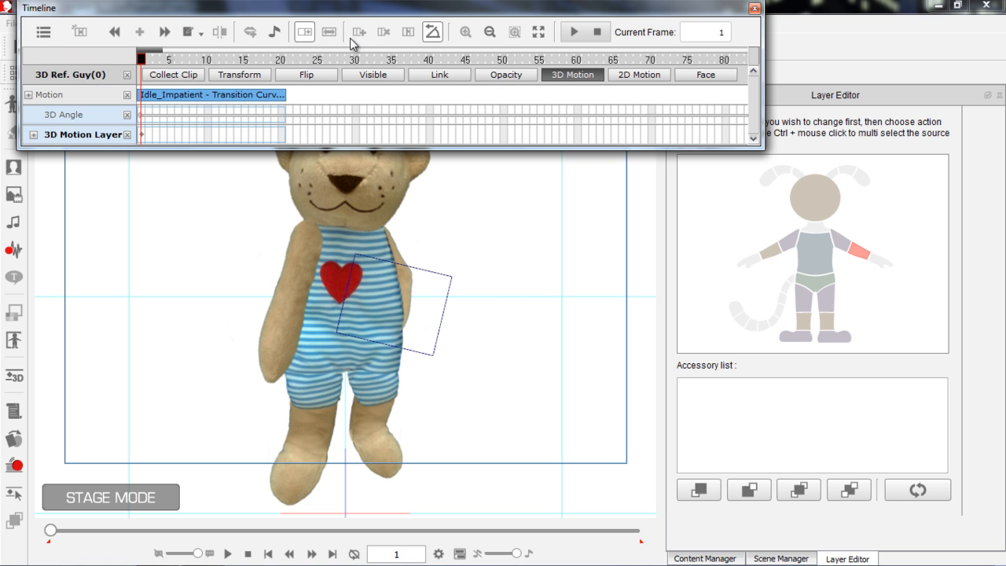
left_click(281, 96)
left_click_drag(283, 97, 708, 96)
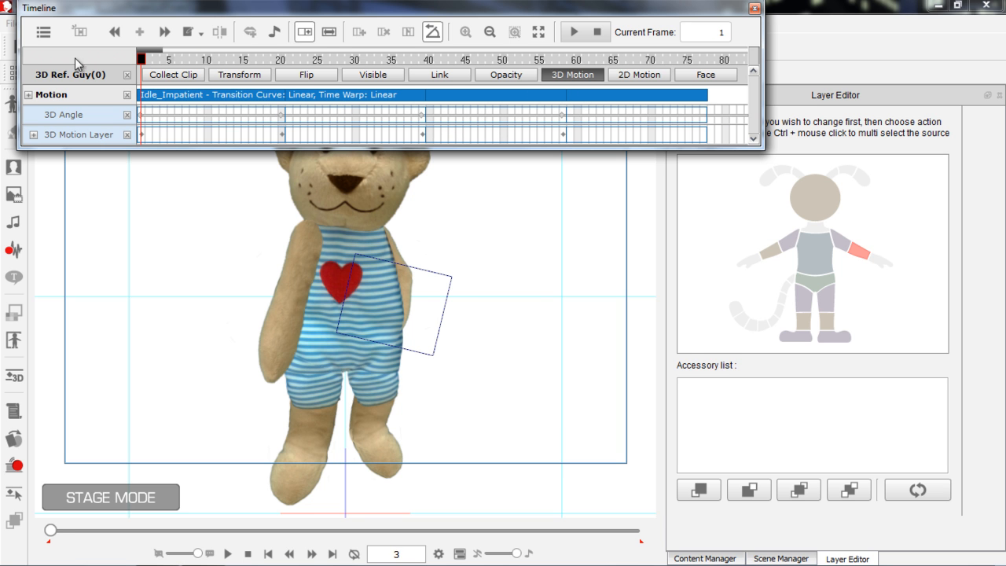
left_click_drag(525, 250, 519, 356)
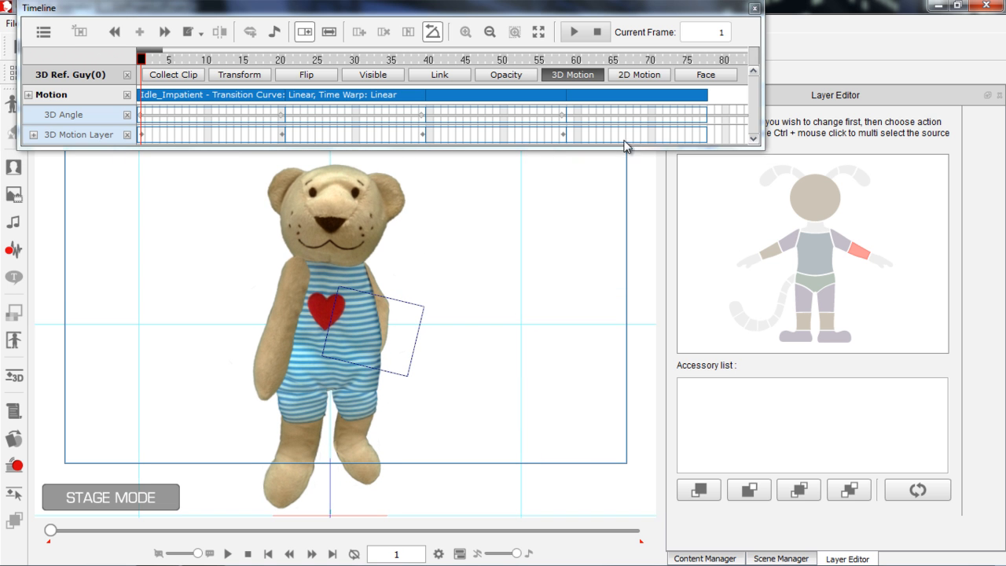
left_click(755, 8)
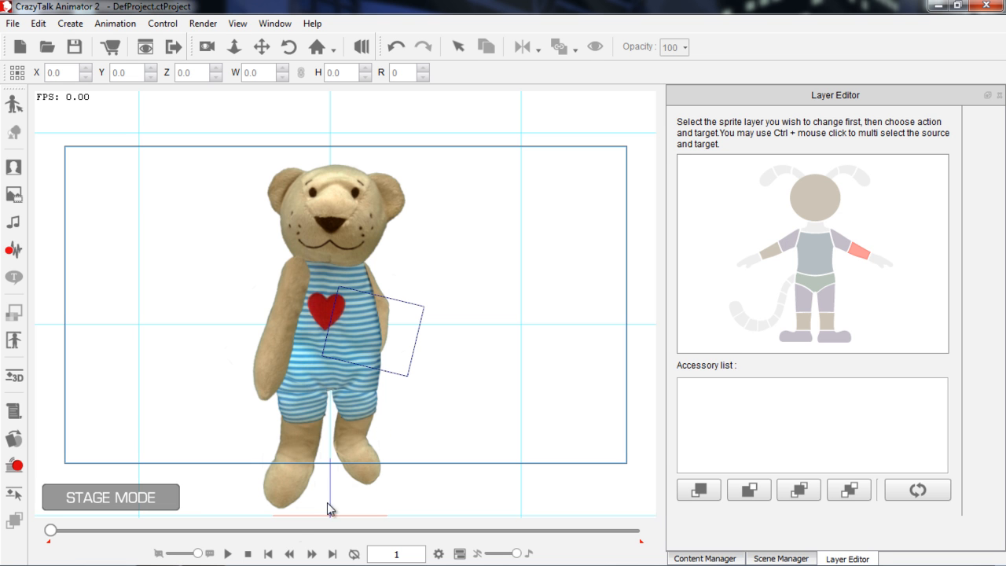
left_click(228, 553)
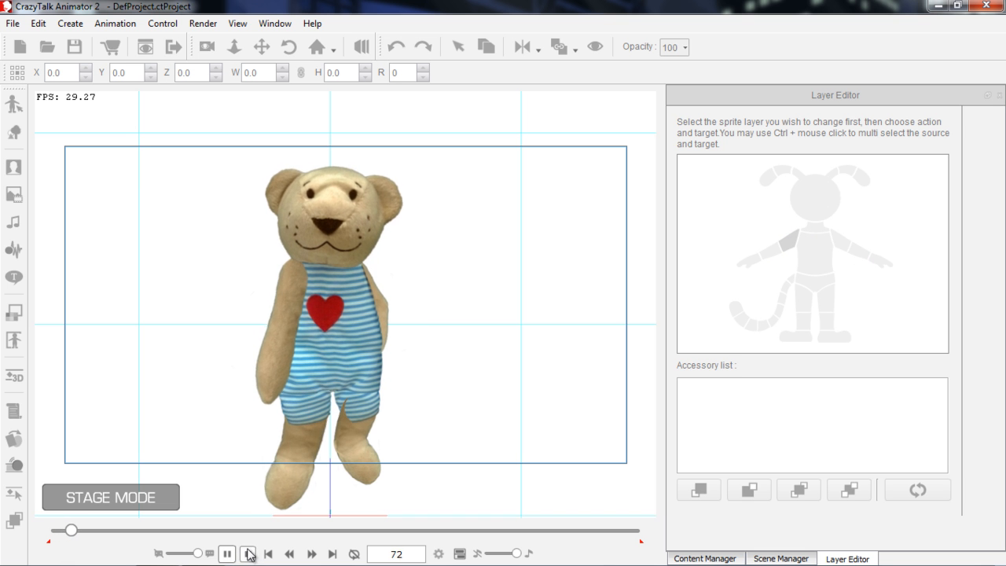
left_click(248, 553)
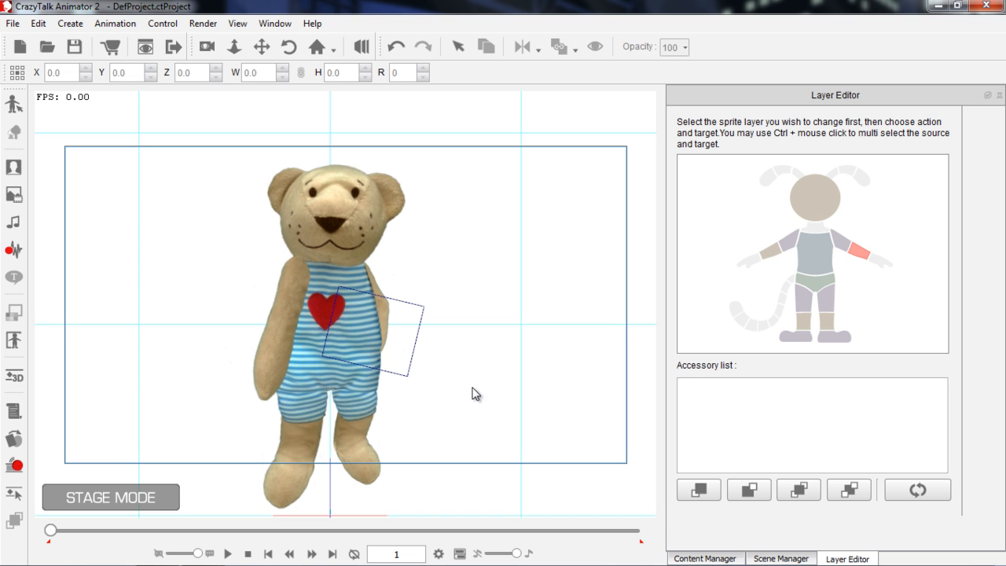
- Save the bear to the custom Actor library's Character folder under the name Teddy Bear
left_click(1000, 95)
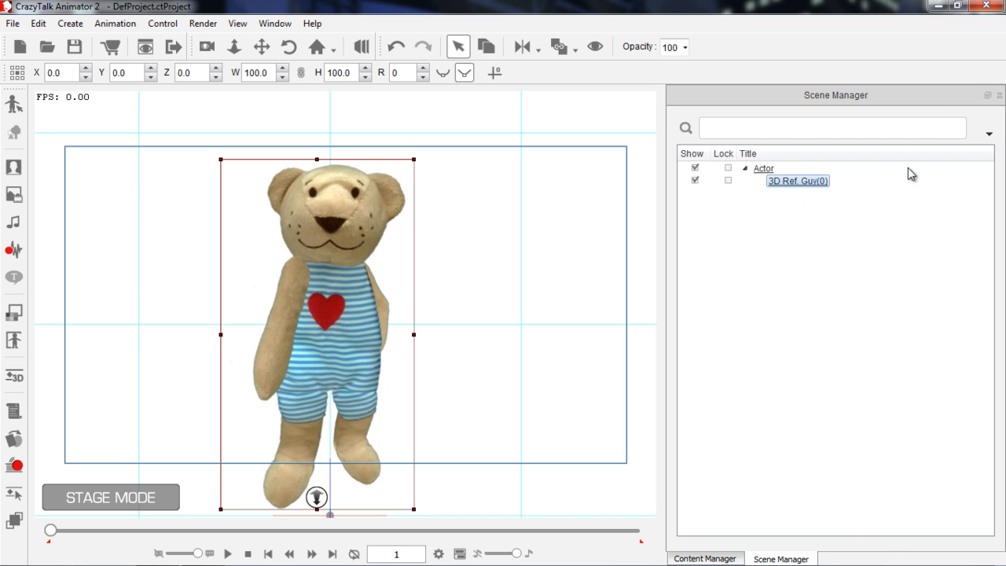
left_click(706, 559)
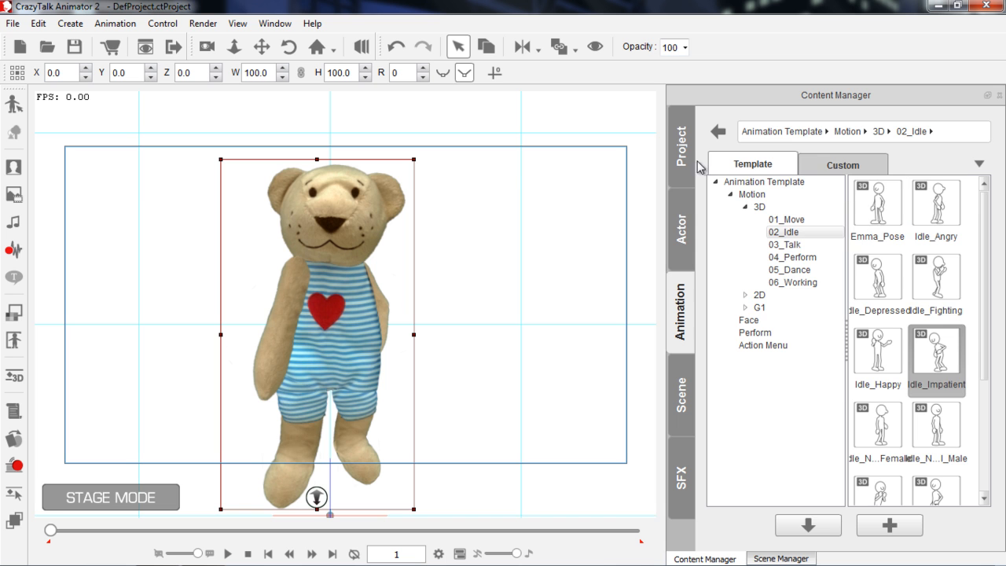
left_click(683, 216)
left_click(855, 163)
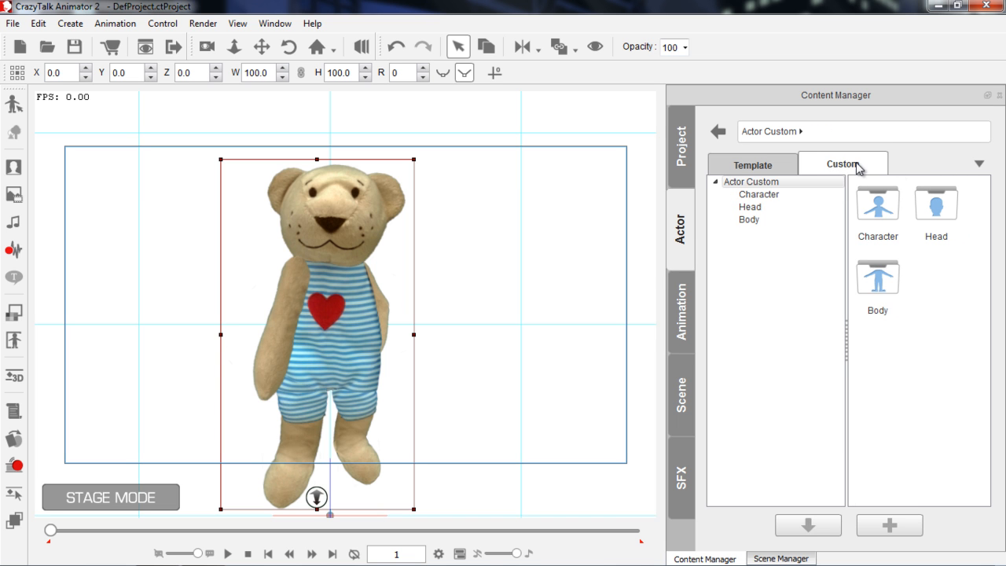
left_click(789, 193)
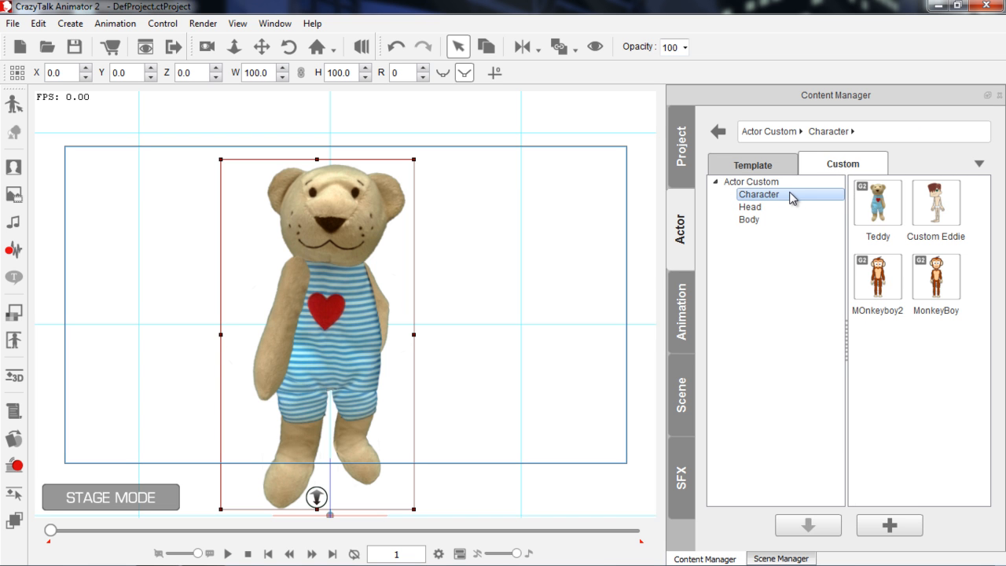
left_click(888, 526)
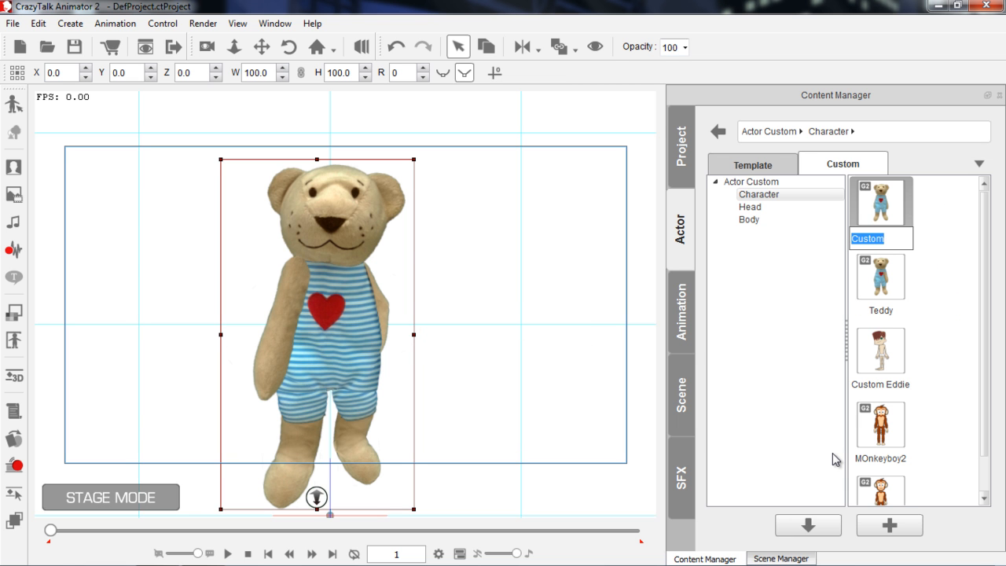
type("Tedyt")
key("BackSpace")
key("BackSpace")
type("dy Bear")
key("Return")
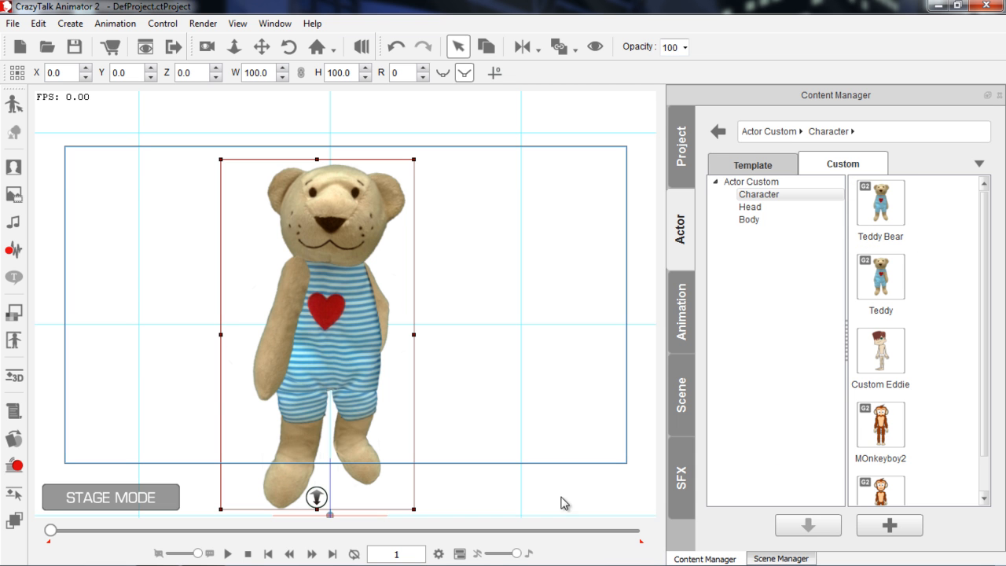
- Add the saved Teddy Bear character to the stage beside the original bear
left_click_drag(509, 341, 360, 396)
left_click_drag(896, 209, 437, 311)
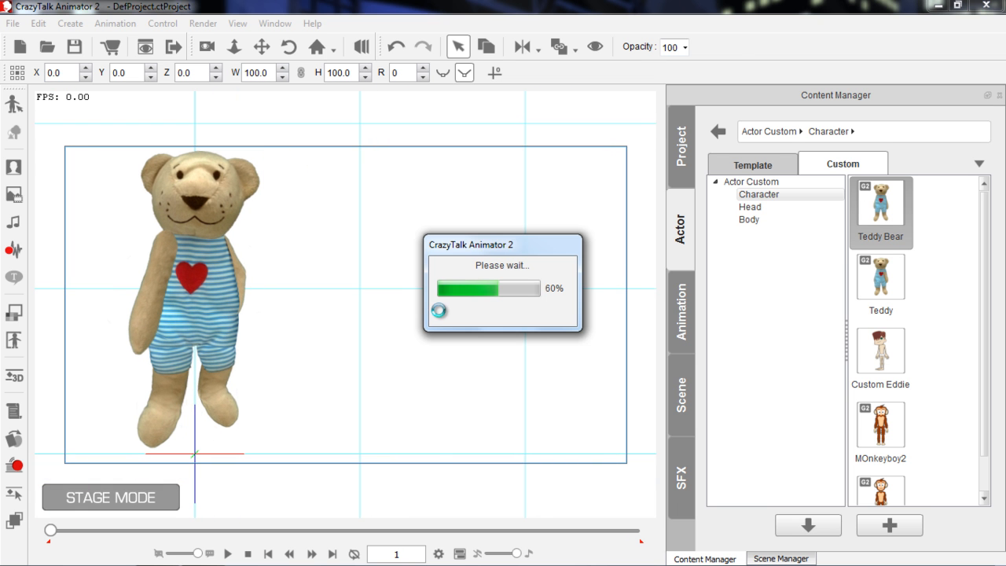